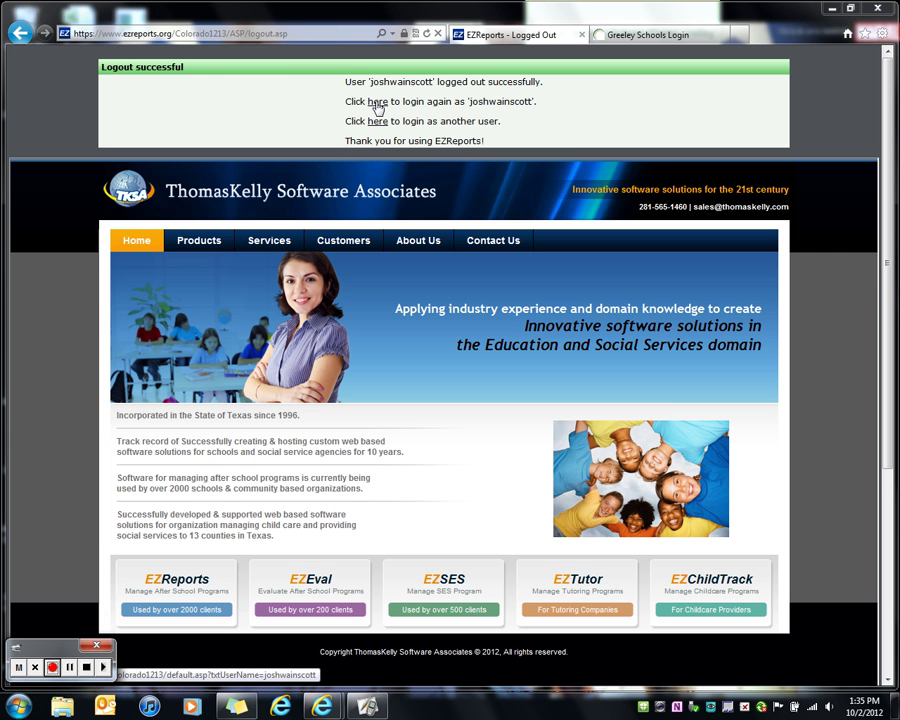
Log back in to EZReports under the same user name by entering the account password.
{"action": "left_click", "coordinate": [377, 103]}
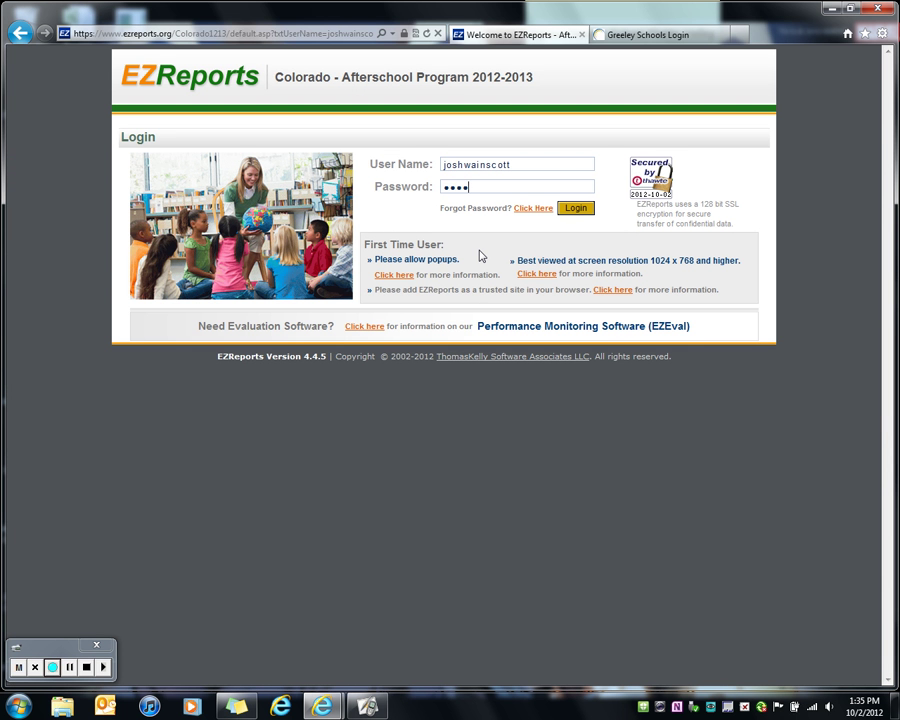
{"action": "type", "text": "*"}
{"action": "key", "text": "Return"}
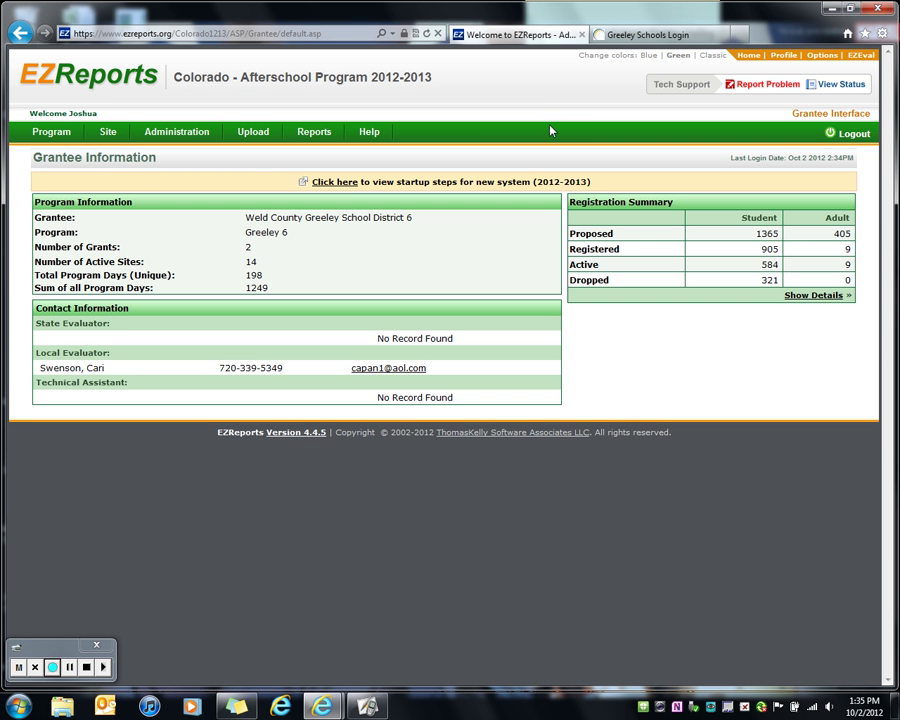
Open the blank Student Demographics (Short) upload template in Excel and maximize its window.
{"action": "mouse_move", "coordinate": [255, 132]}
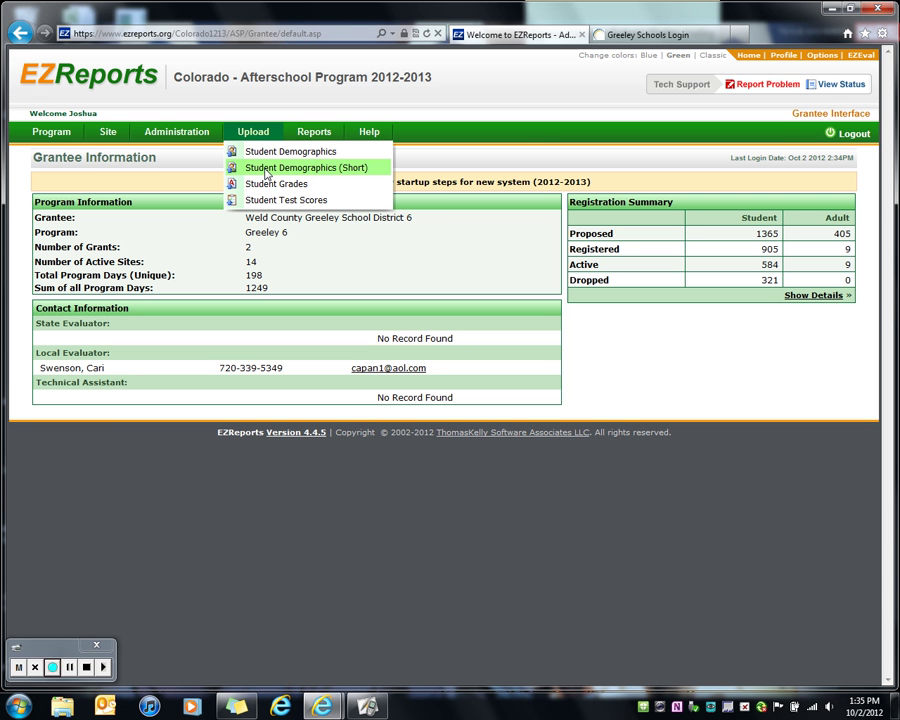
{"action": "left_click", "coordinate": [267, 175]}
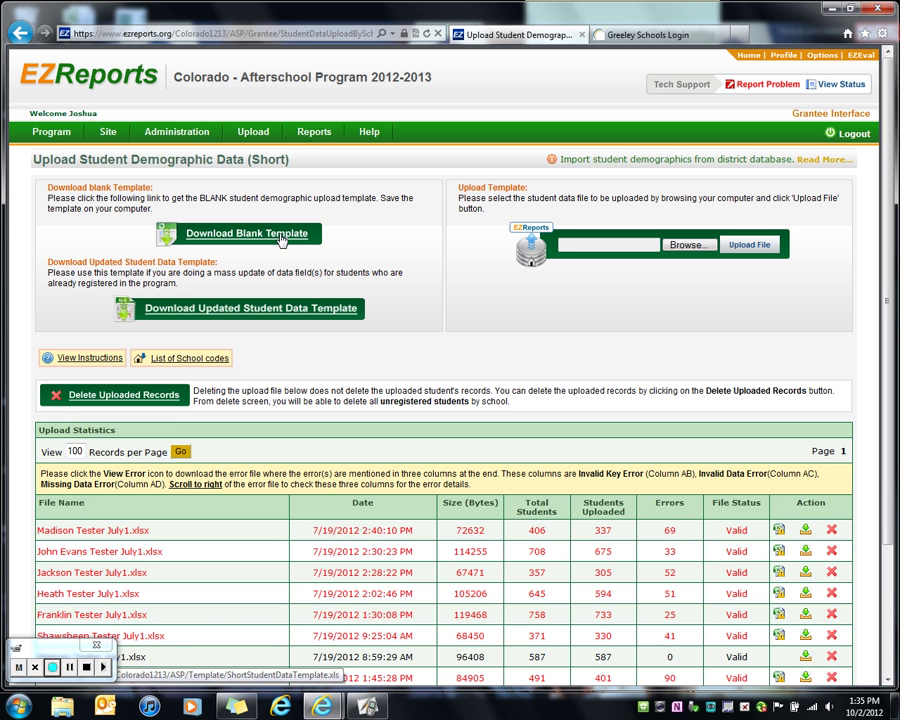
{"action": "left_click", "coordinate": [264, 236]}
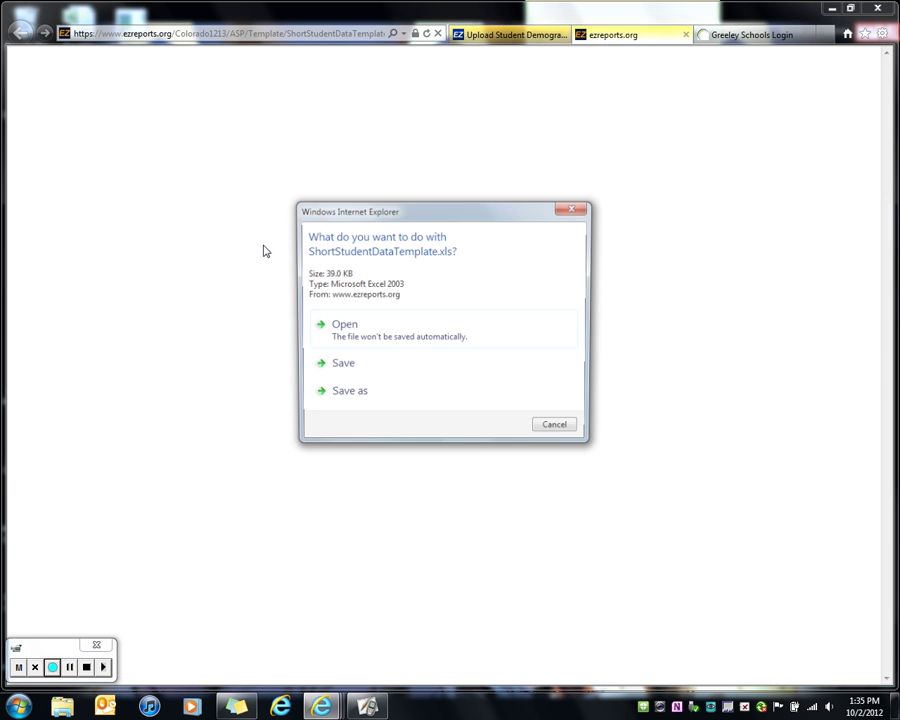
{"action": "left_click", "coordinate": [375, 329]}
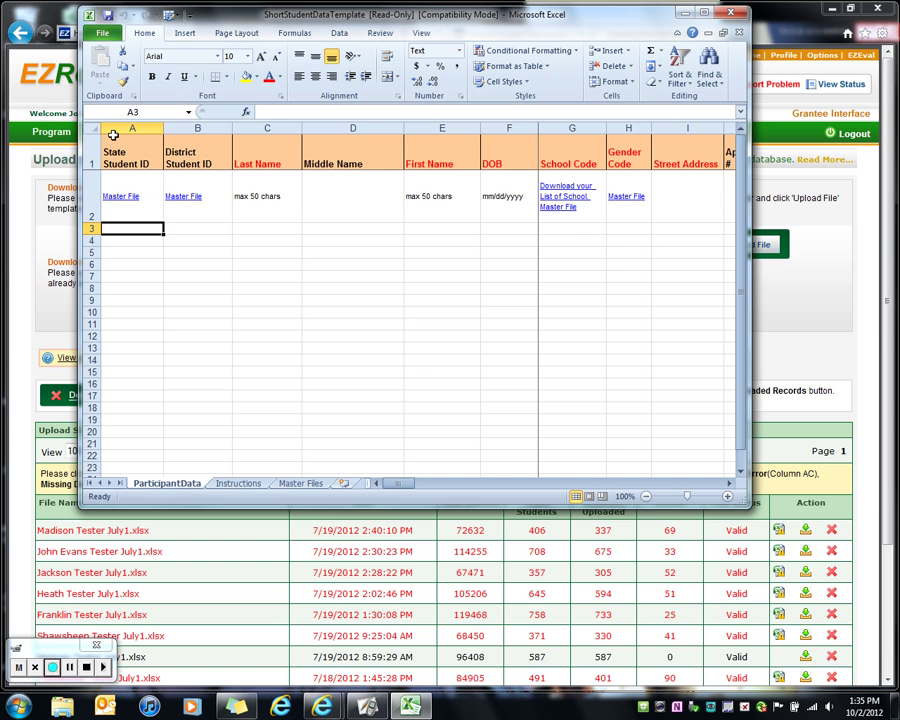
{"action": "left_click", "coordinate": [704, 13]}
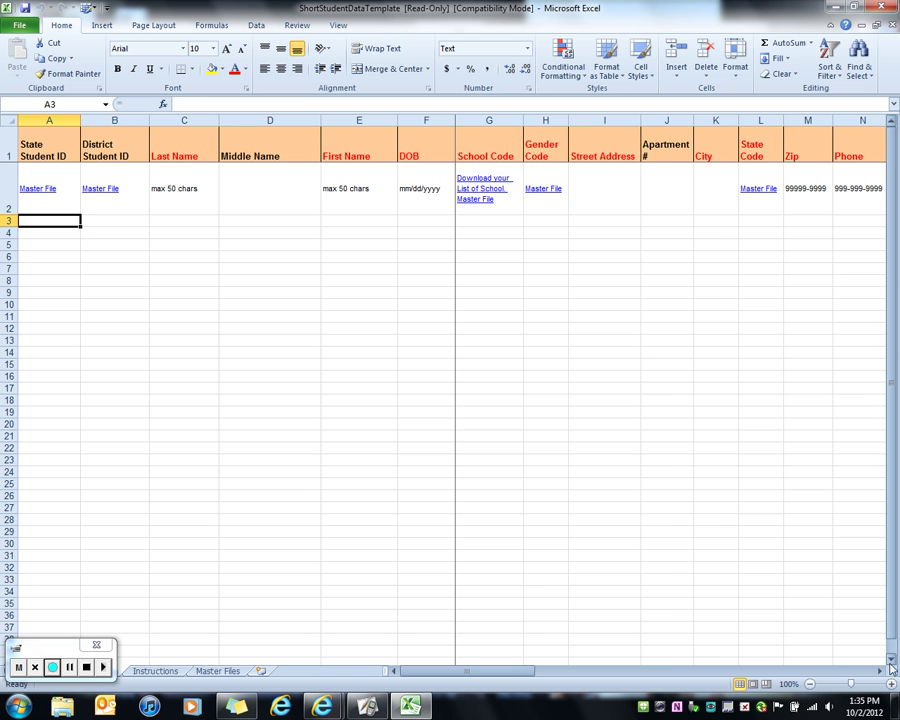
Examine the template's column headings across to Gifted & Talented, noting which fields are required.
{"action": "left_click_drag", "start_coordinate": [882, 676], "coordinate": [500, 674]}
{"action": "left_click", "coordinate": [880, 672]}
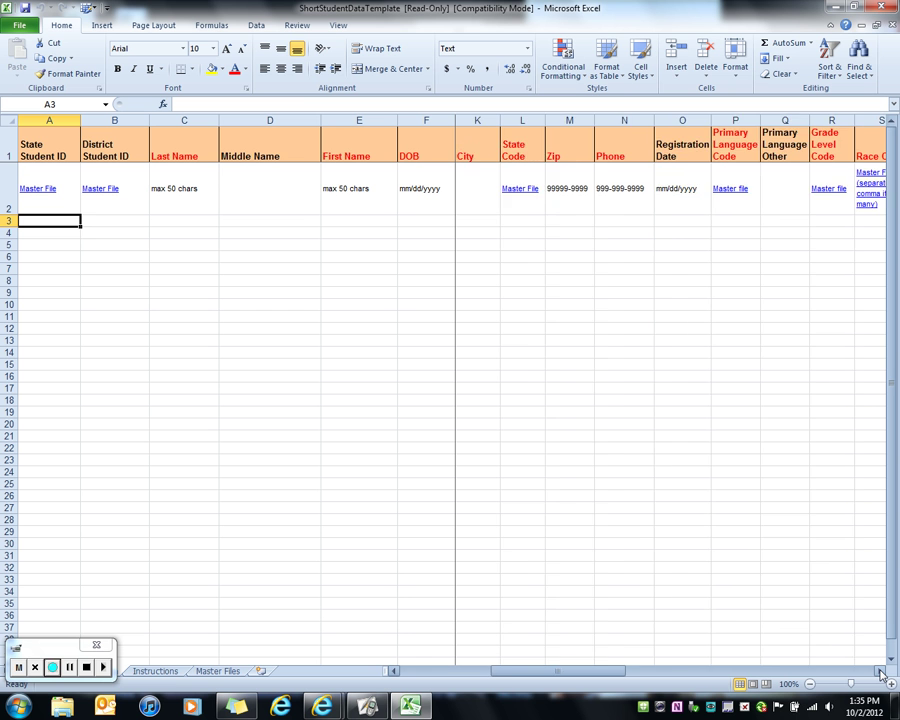
{"action": "left_click", "coordinate": [880, 672]}
{"action": "left_click", "coordinate": [880, 672]}
{"action": "left_click", "coordinate": [880, 672]}
{"action": "left_click", "coordinate": [880, 672]}
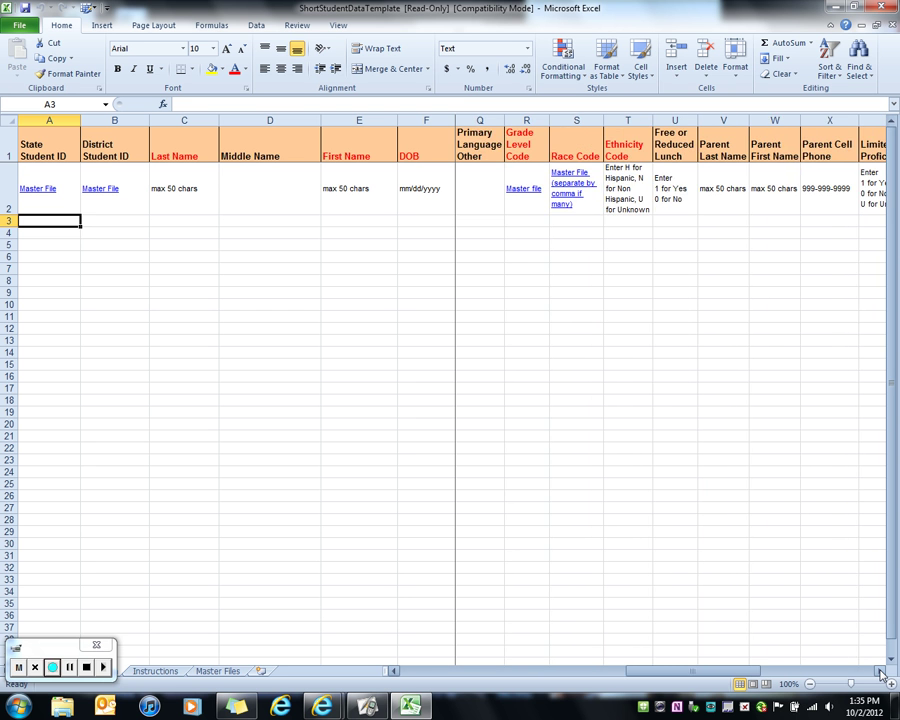
{"action": "left_click", "coordinate": [880, 672]}
{"action": "left_click", "coordinate": [880, 672]}
{"action": "left_click", "coordinate": [880, 672]}
{"action": "left_click", "coordinate": [880, 672]}
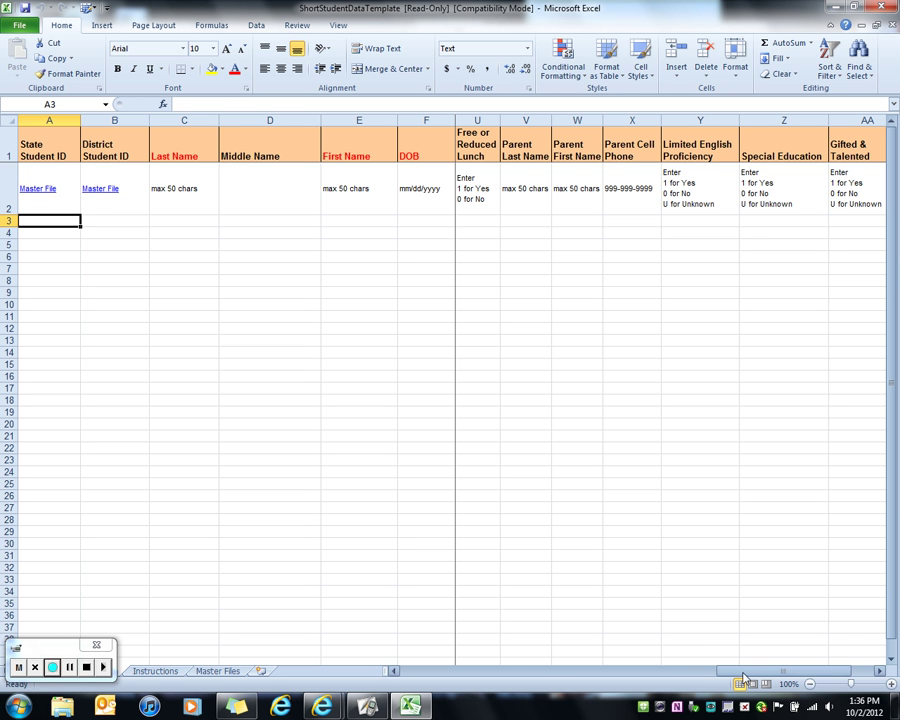
Delete the Registration Date and Primary Language Other columns from the template.
{"action": "left_click_drag", "start_coordinate": [738, 672], "coordinate": [391, 660]}
{"action": "left_click_drag", "start_coordinate": [878, 677], "coordinate": [881, 678]}
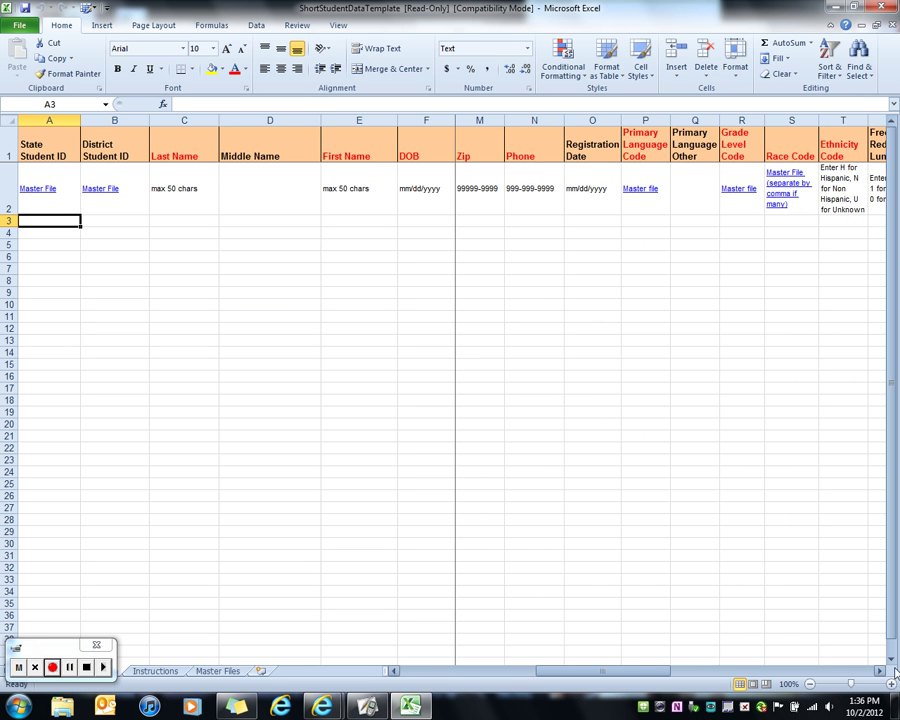
{"action": "left_click", "coordinate": [592, 120]}
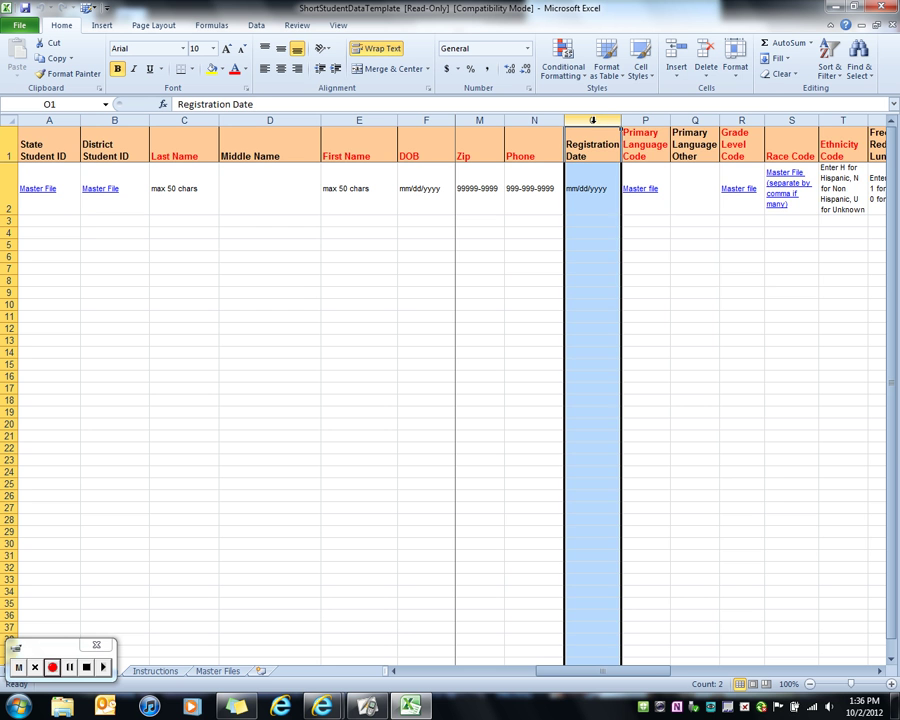
{"action": "right_click", "coordinate": [592, 120]}
{"action": "left_click", "coordinate": [644, 231]}
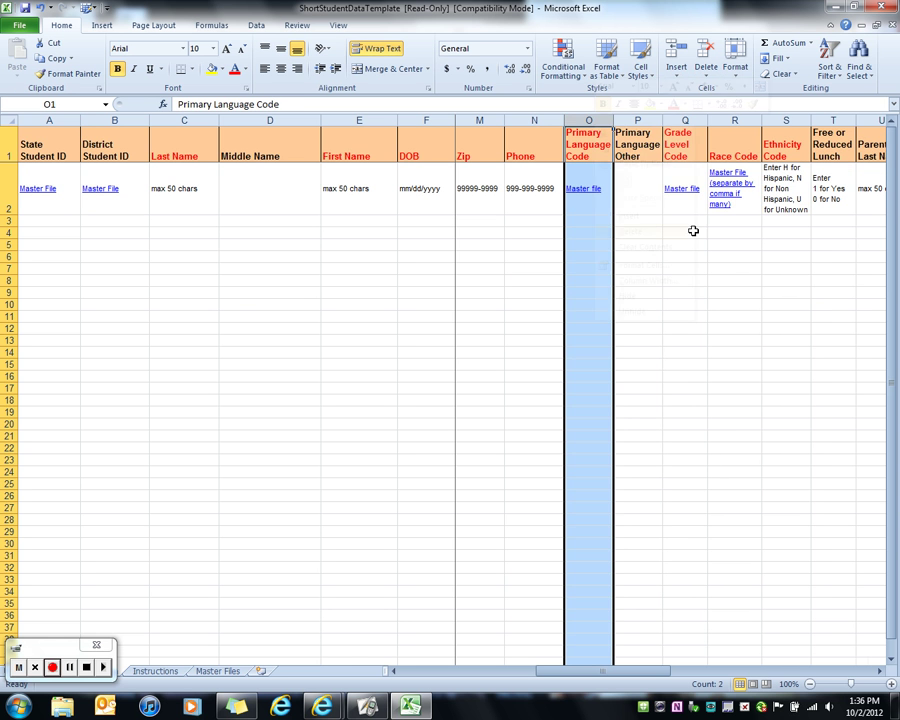
{"action": "right_click", "coordinate": [638, 121]}
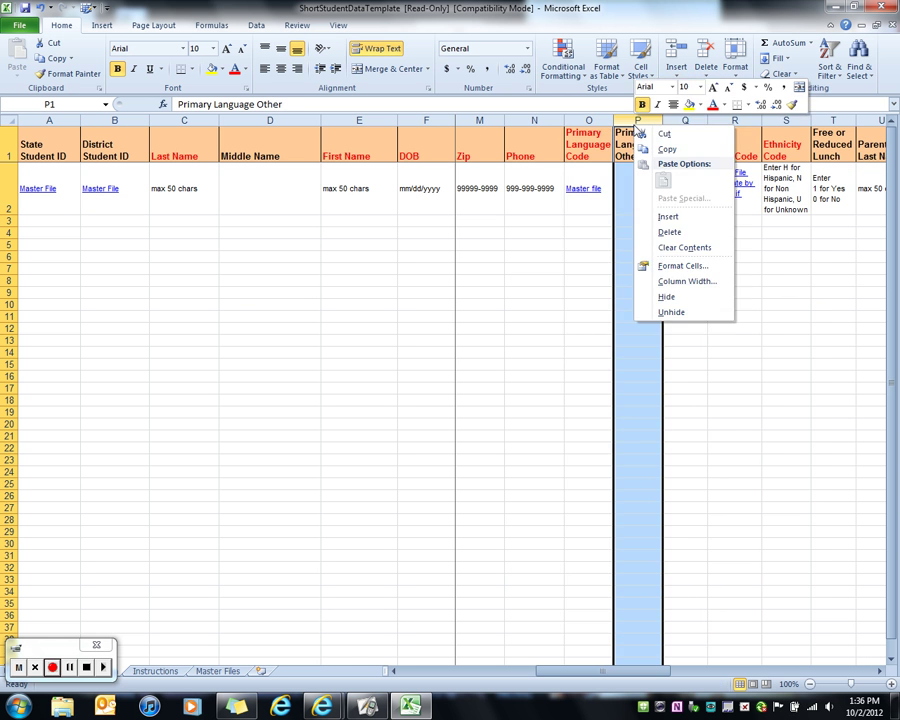
{"action": "left_click", "coordinate": [664, 232]}
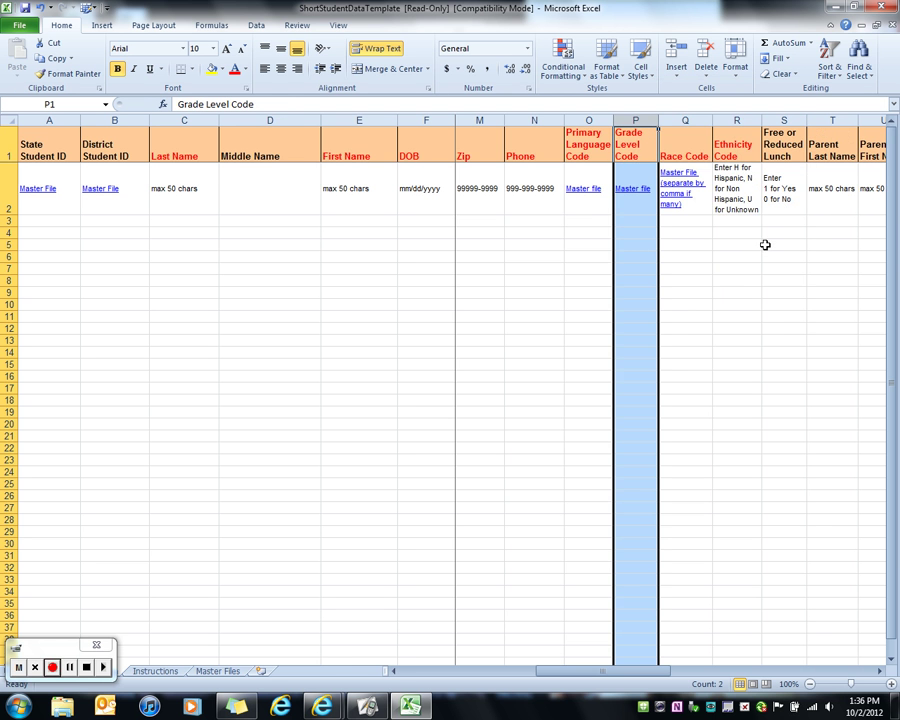
Delete the Parent Last Name, Parent First Name and Parent Cell Phone columns, and return to cell A3.
{"action": "scroll", "coordinate": [618, 472], "scroll_direction": "right", "scroll_amount": 4}
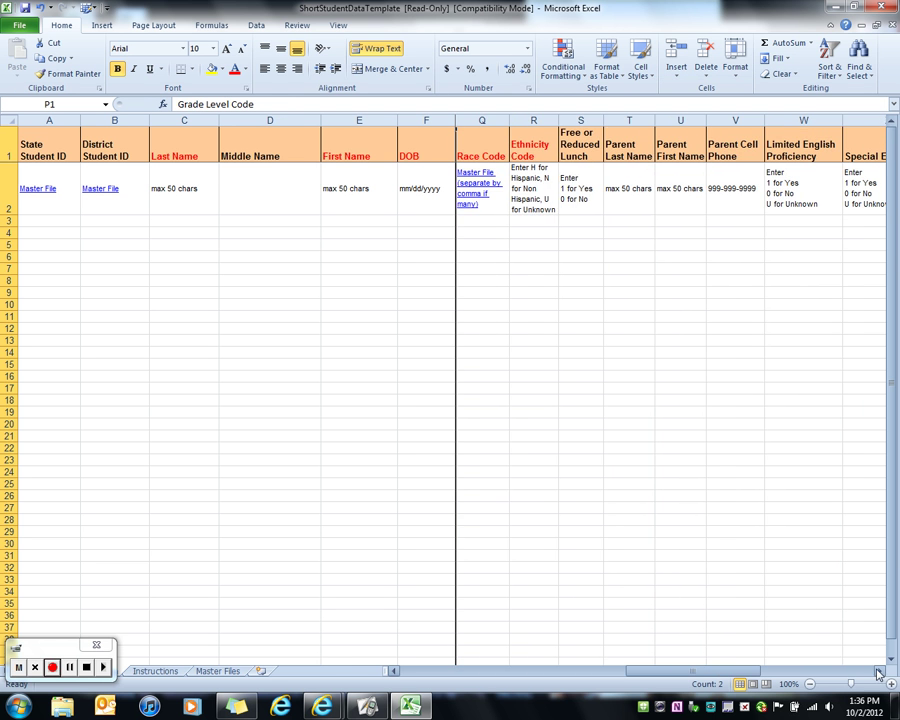
{"action": "left_click_drag", "start_coordinate": [629, 121], "coordinate": [710, 125]}
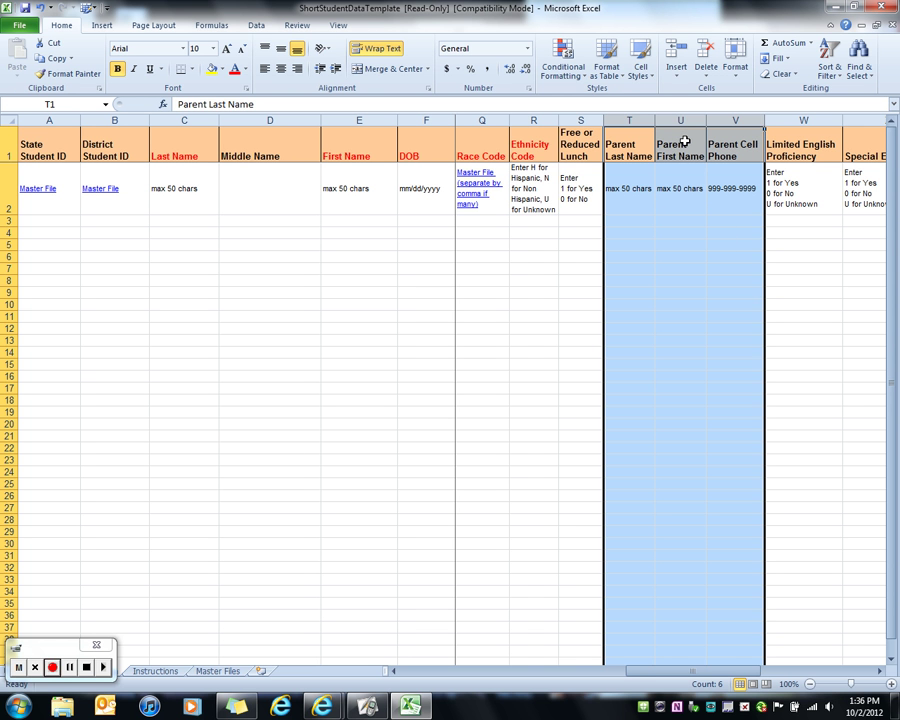
{"action": "right_click", "coordinate": [683, 142]}
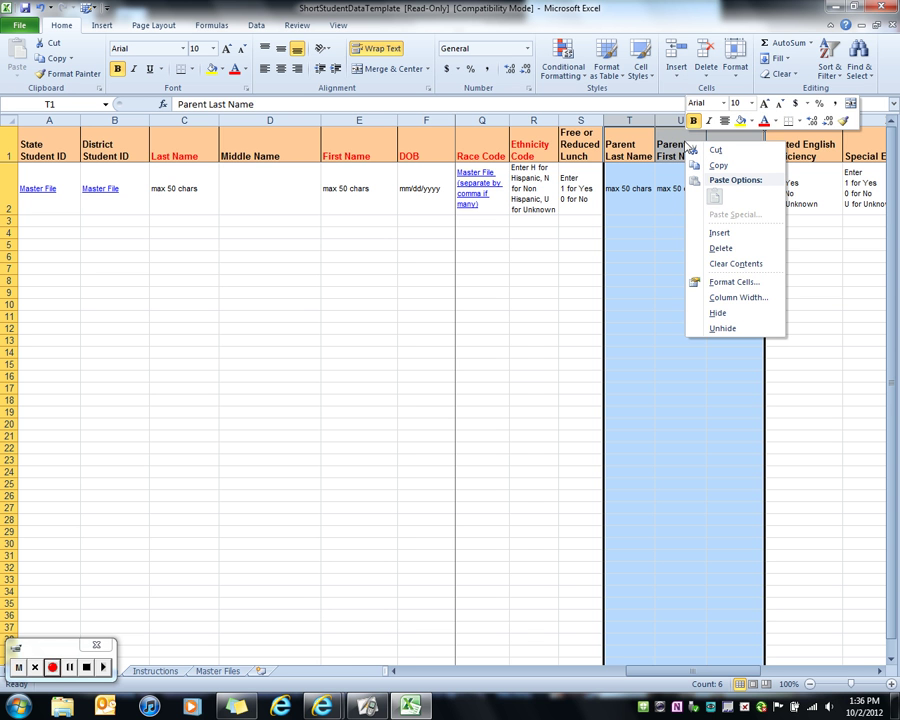
{"action": "left_click", "coordinate": [727, 257]}
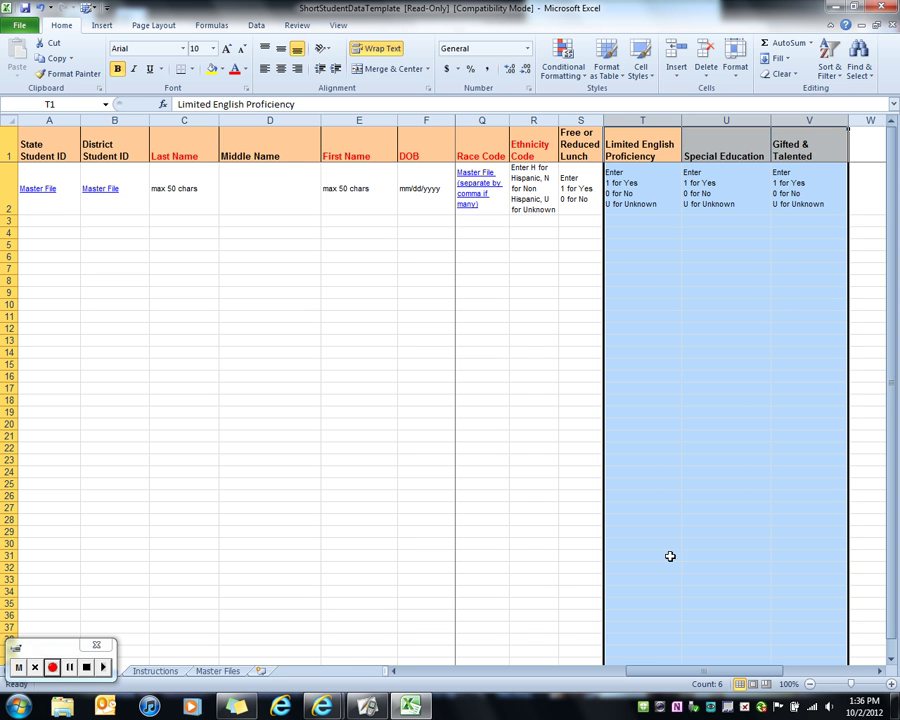
{"action": "left_click_drag", "start_coordinate": [712, 672], "coordinate": [446, 634]}
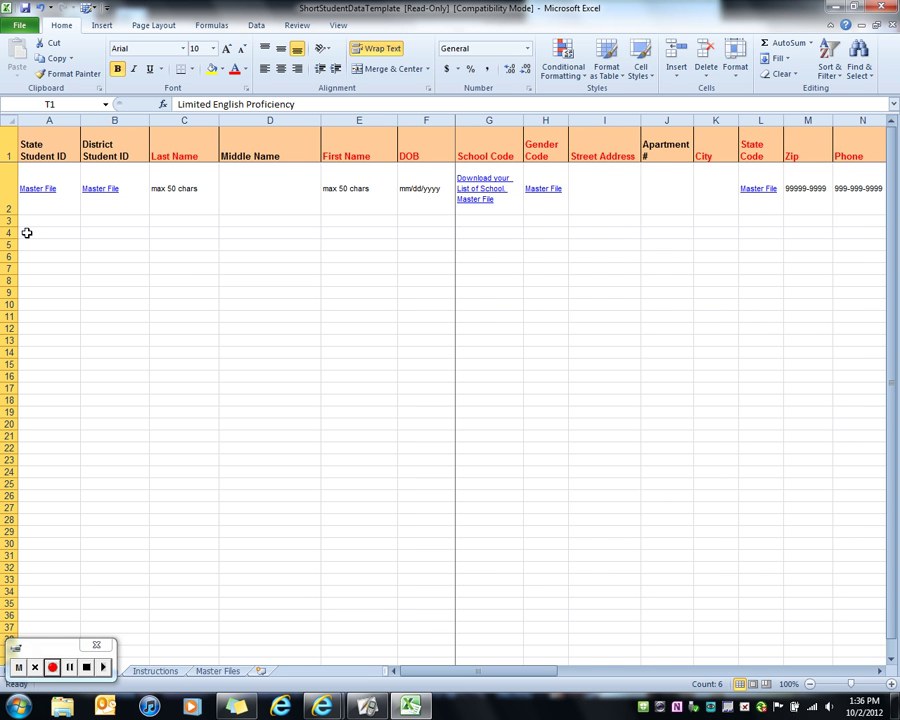
{"action": "left_click", "coordinate": [36, 221]}
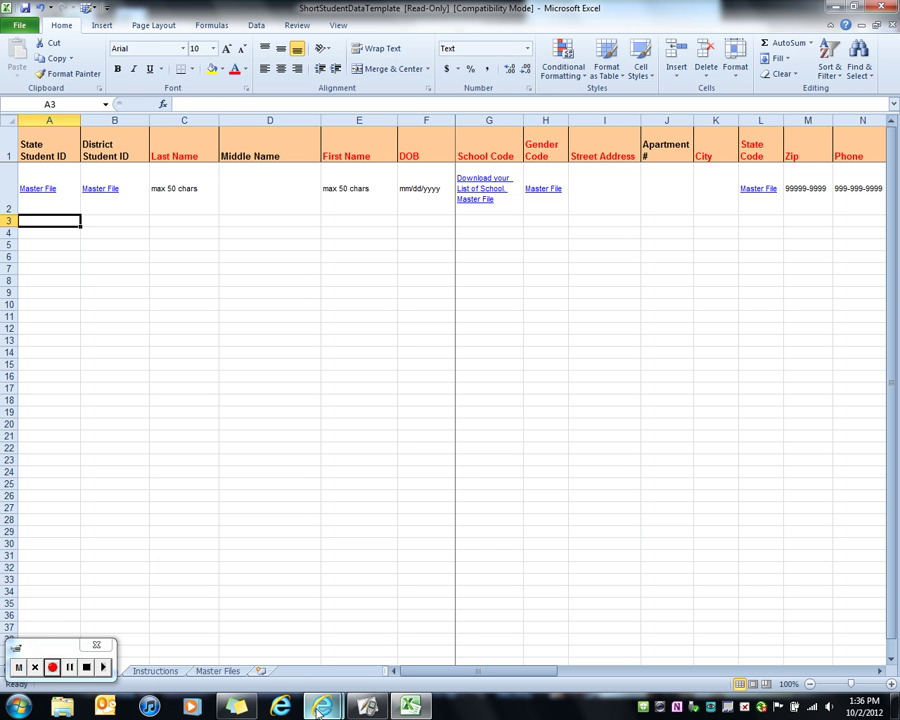
Switch to the Greeley Schools login page in the browser and sign in to Infinite Campus with the username and password.
{"action": "mouse_move", "coordinate": [322, 707]}
{"action": "left_click", "coordinate": [374, 672]}
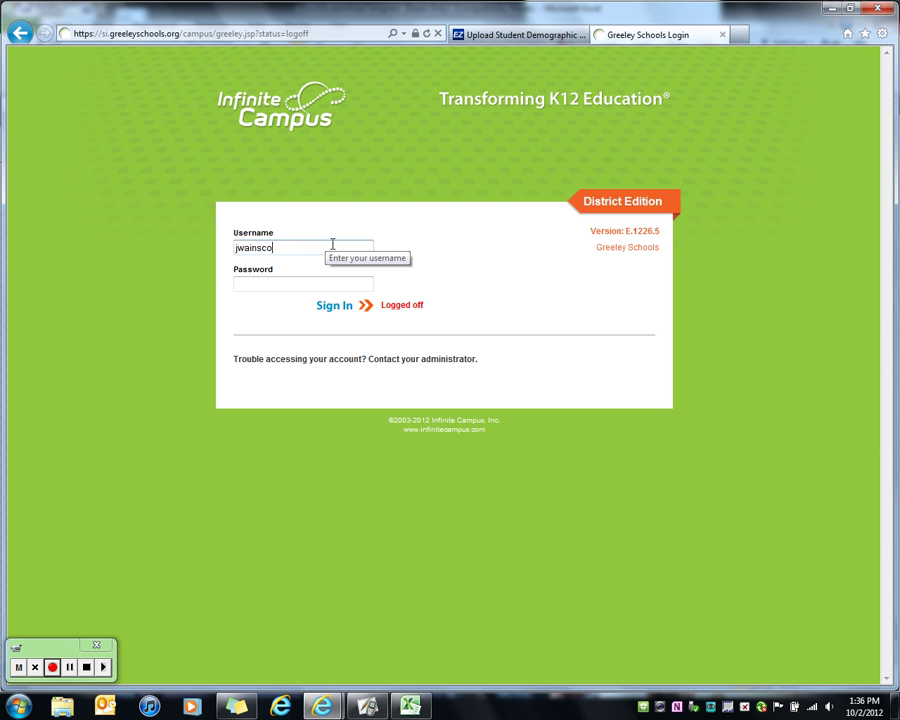
{"action": "key", "text": "Tab"}
{"action": "type", "text": "••••••••"}
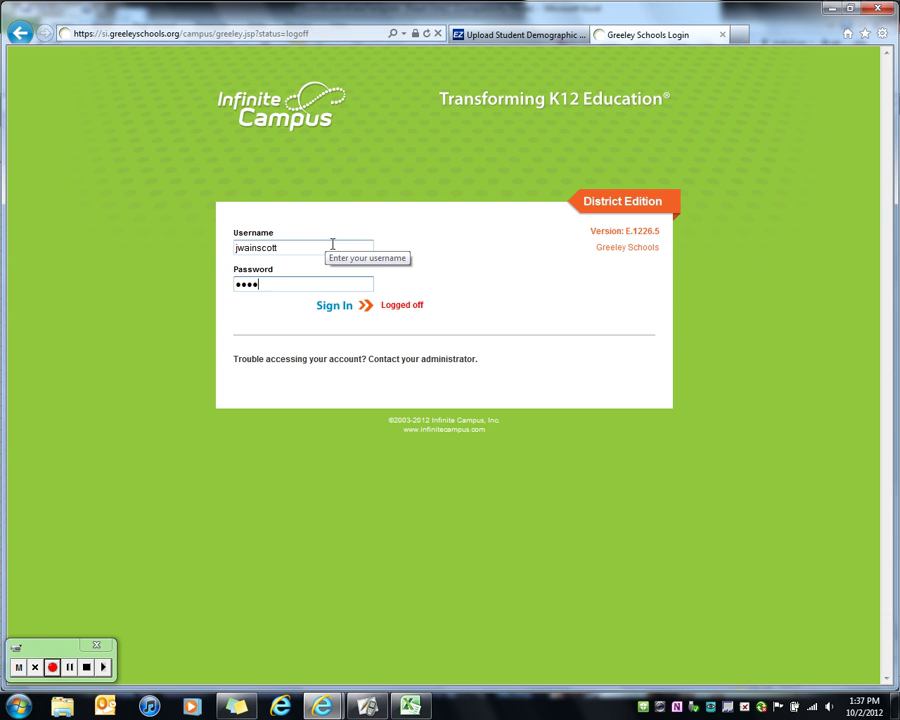
{"action": "key", "text": "Return"}
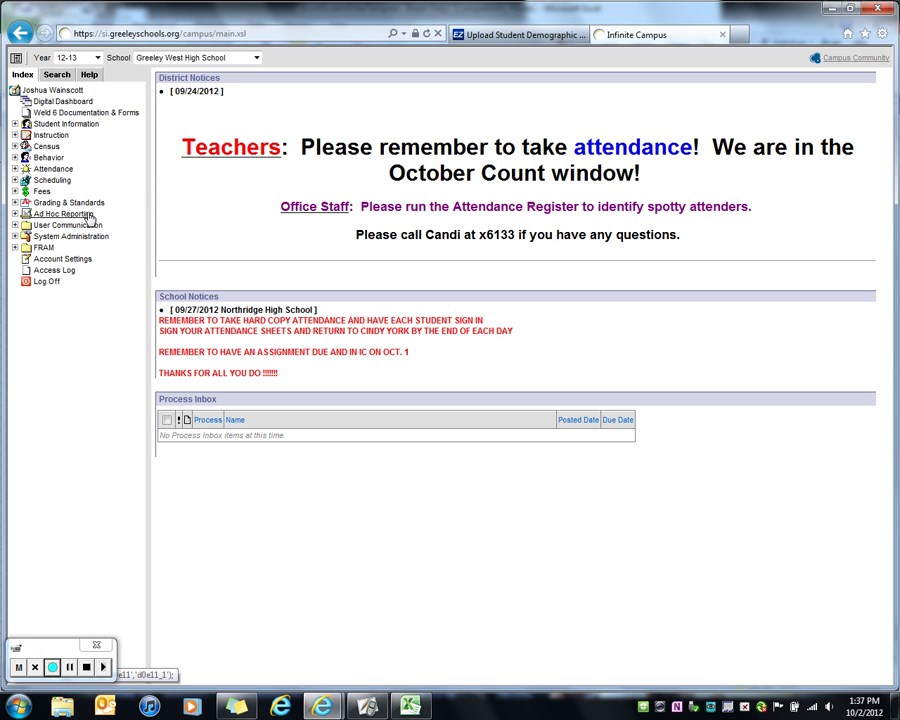
Create a new ad hoc filter in the Filter Designer using the Query Wizard filter type and the Student data type.
{"action": "left_click", "coordinate": [14, 215]}
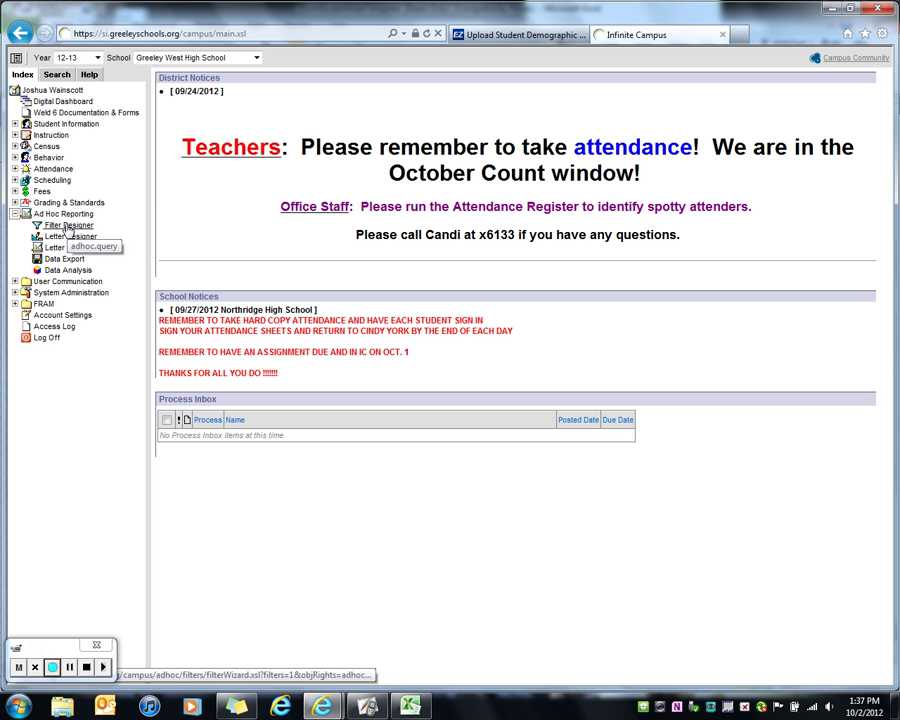
{"action": "left_click", "coordinate": [66, 226]}
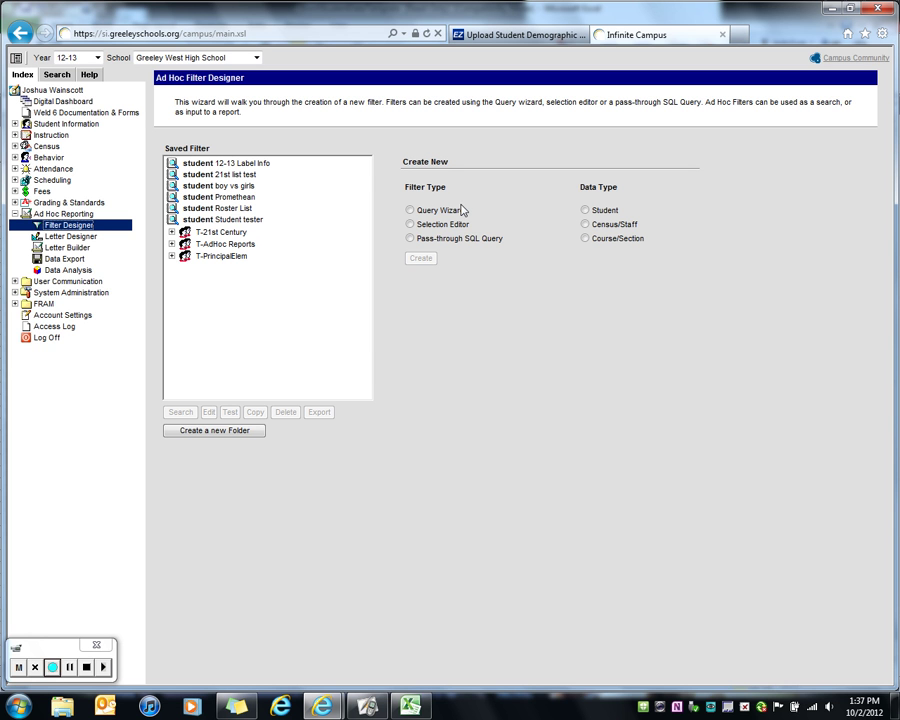
{"action": "left_click", "coordinate": [409, 212]}
{"action": "left_click", "coordinate": [585, 211]}
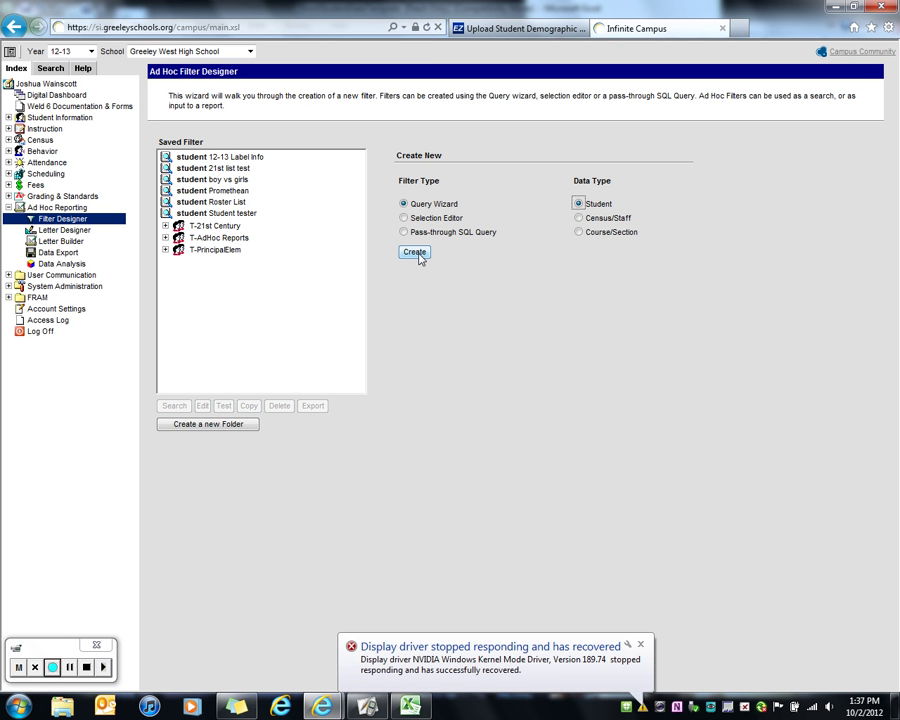
{"action": "left_click", "coordinate": [415, 253]}
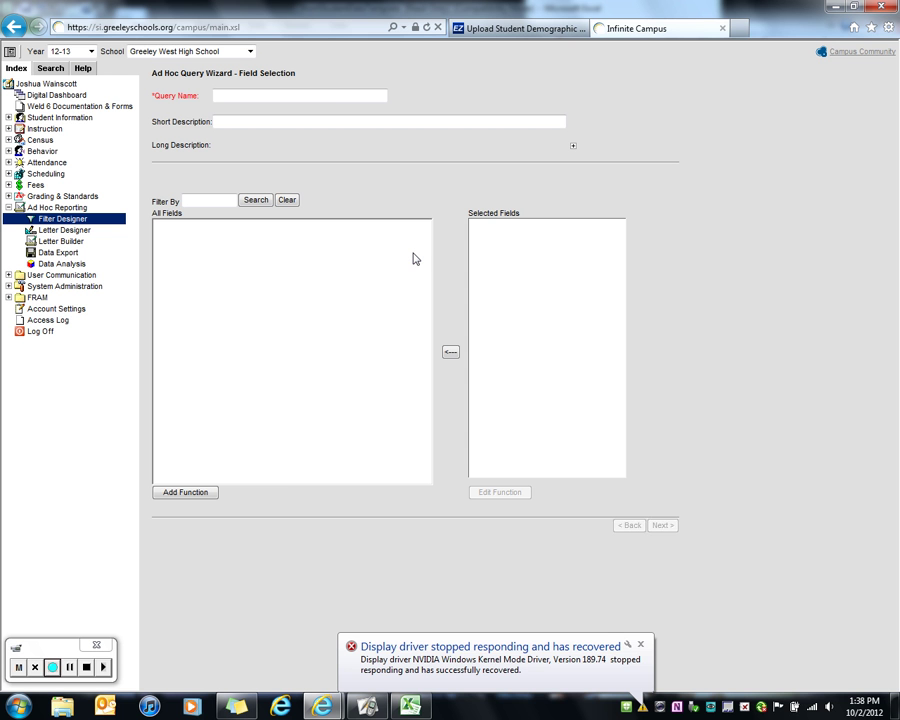
Name the query "21st Century Student Upload Demo".
{"action": "left_click", "coordinate": [244, 94]}
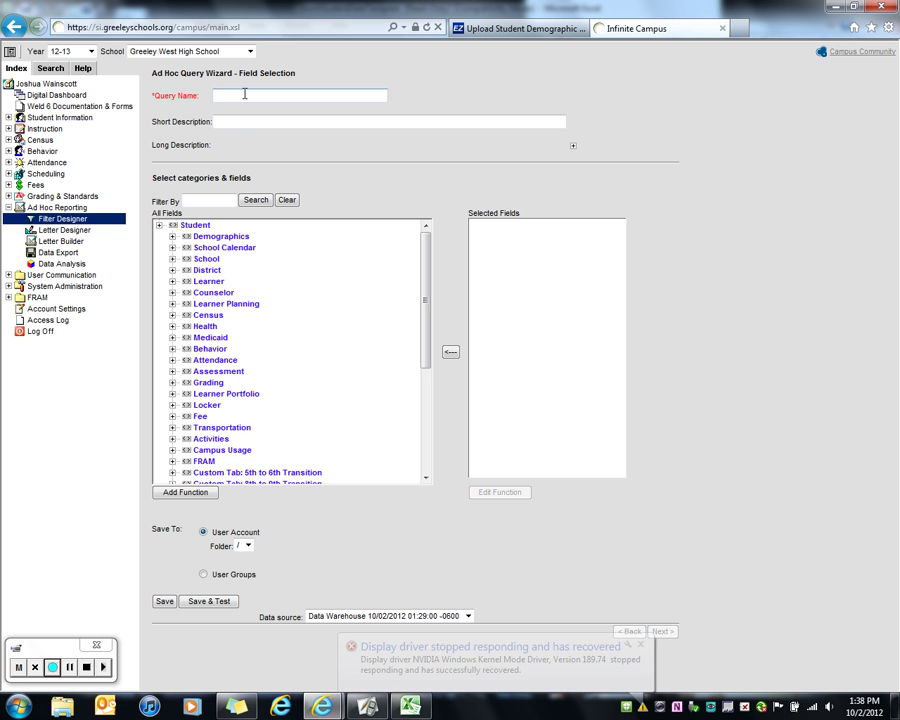
{"action": "type", "text": "21"}
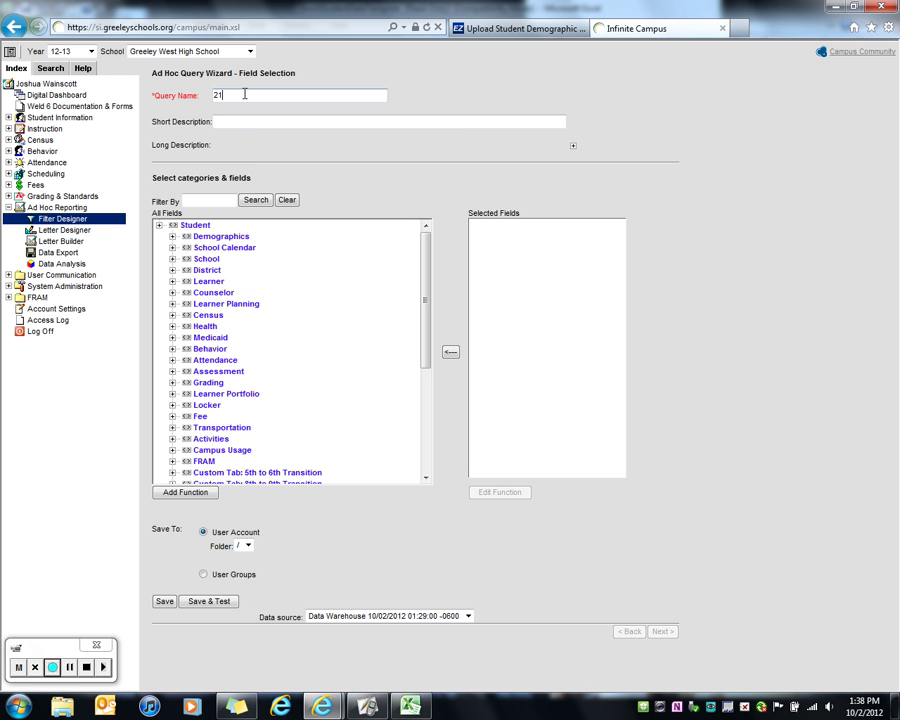
{"action": "type", "text": "st Century Student Upload Demo"}
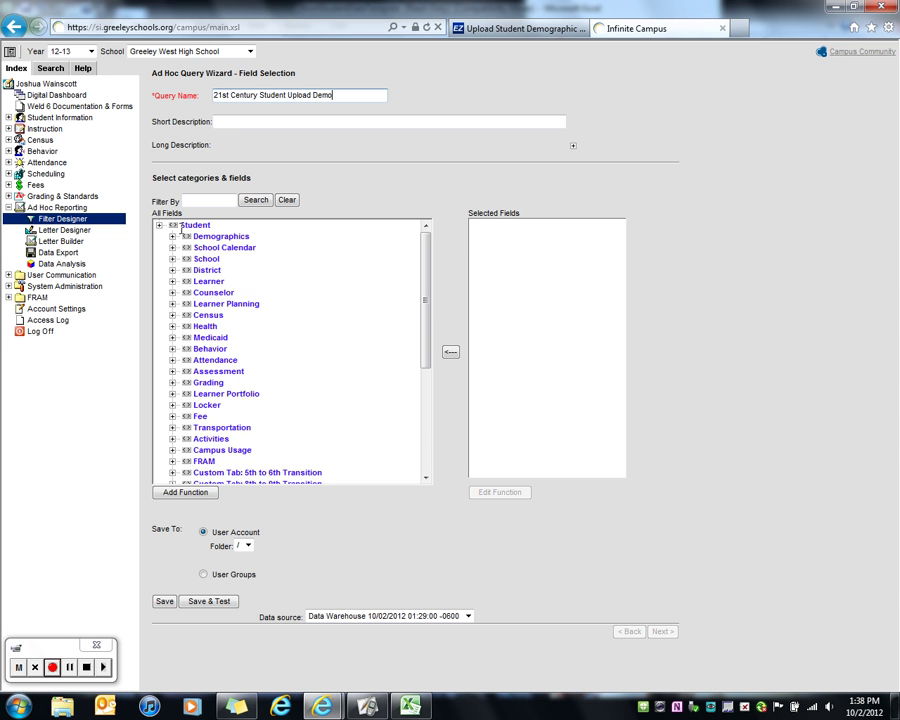
Check the column order in the Excel template and add the Demographics stateID field to the query's selected fields.
{"action": "left_click", "coordinate": [409, 706]}
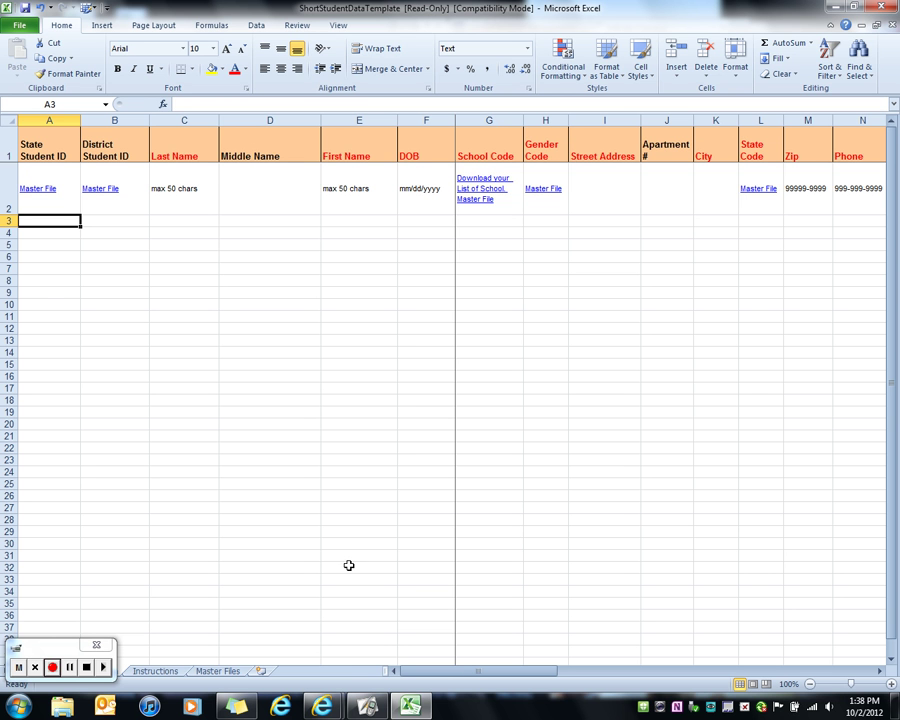
{"action": "mouse_move", "coordinate": [322, 706]}
{"action": "left_click", "coordinate": [392, 610]}
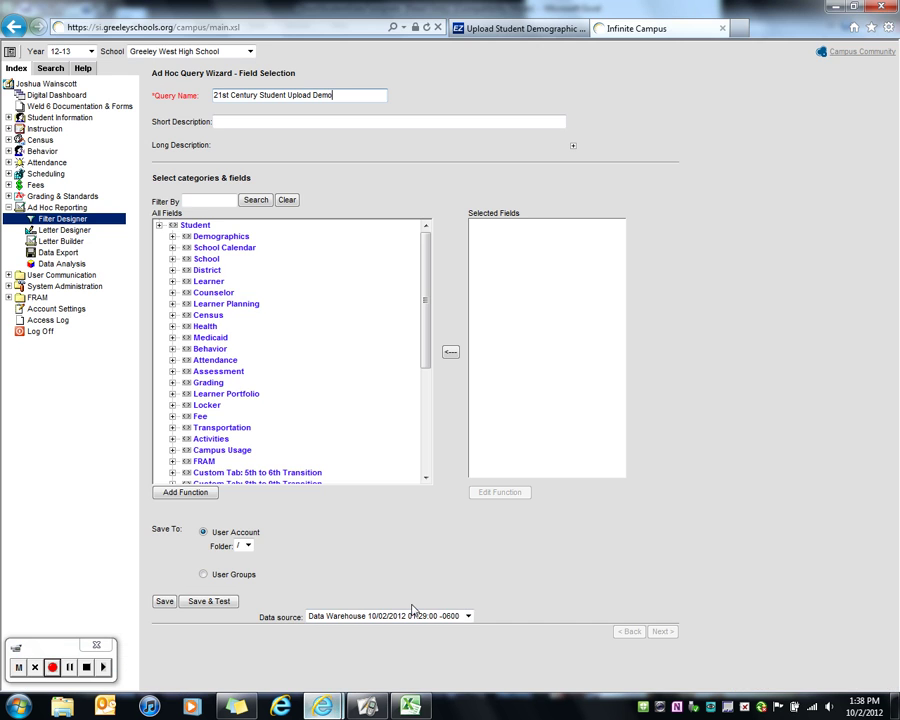
{"action": "left_click", "coordinate": [219, 237]}
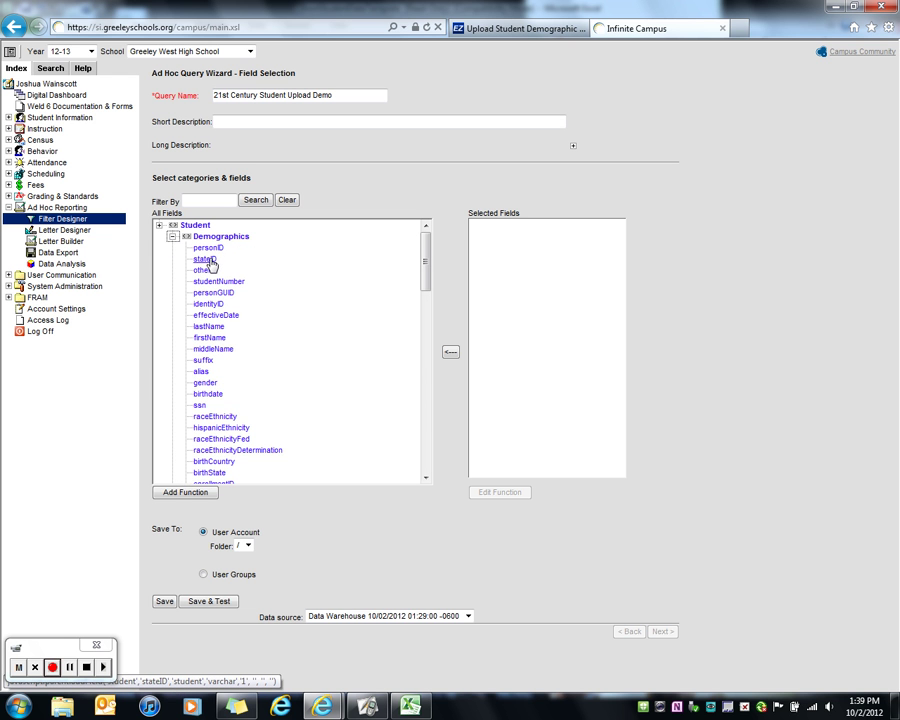
{"action": "left_click", "coordinate": [204, 259]}
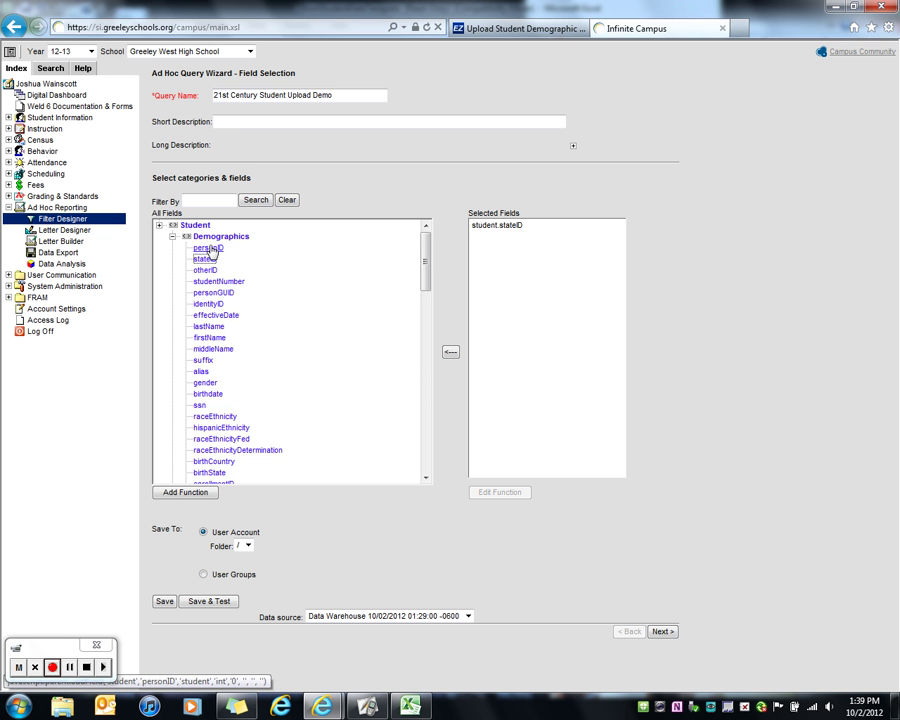
Add the Demographics fields personID, lastName, middleName, firstName and birthdate to the query, in that order.
{"action": "left_click", "coordinate": [209, 248]}
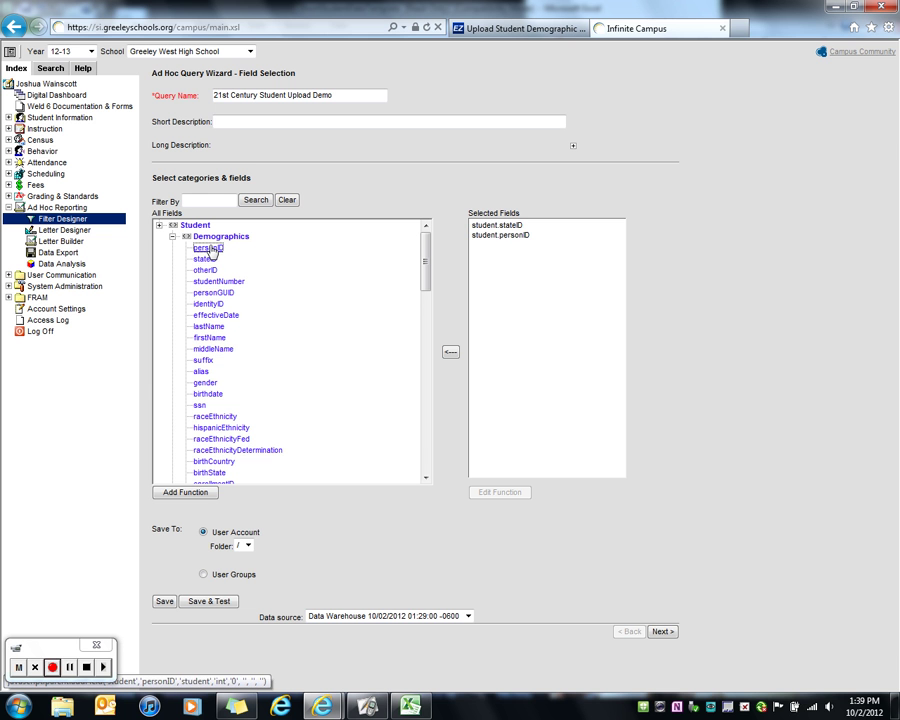
{"action": "left_click", "coordinate": [216, 330]}
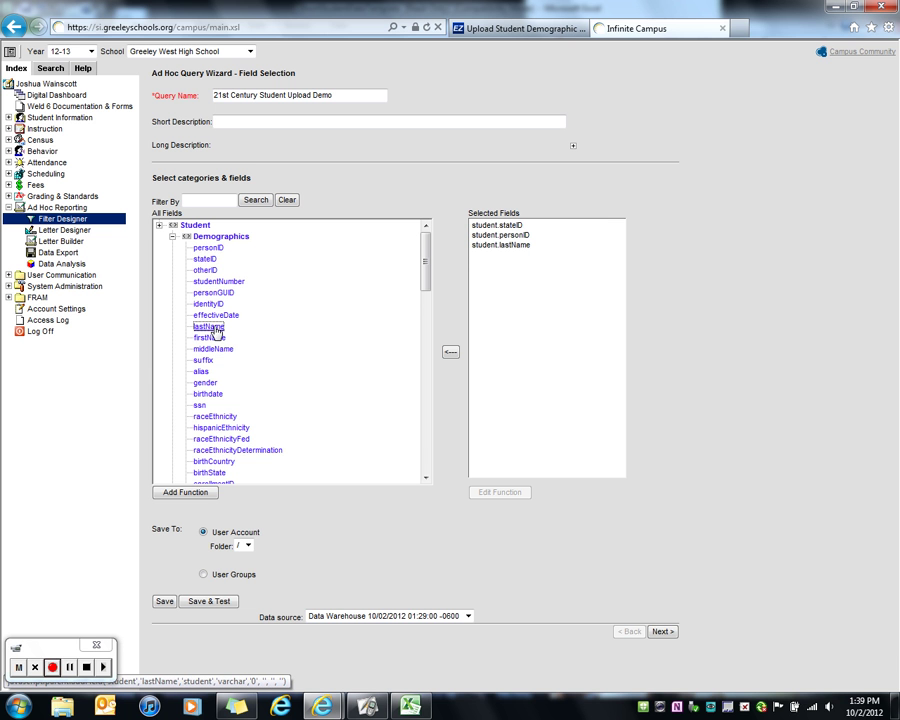
{"action": "left_click", "coordinate": [218, 348]}
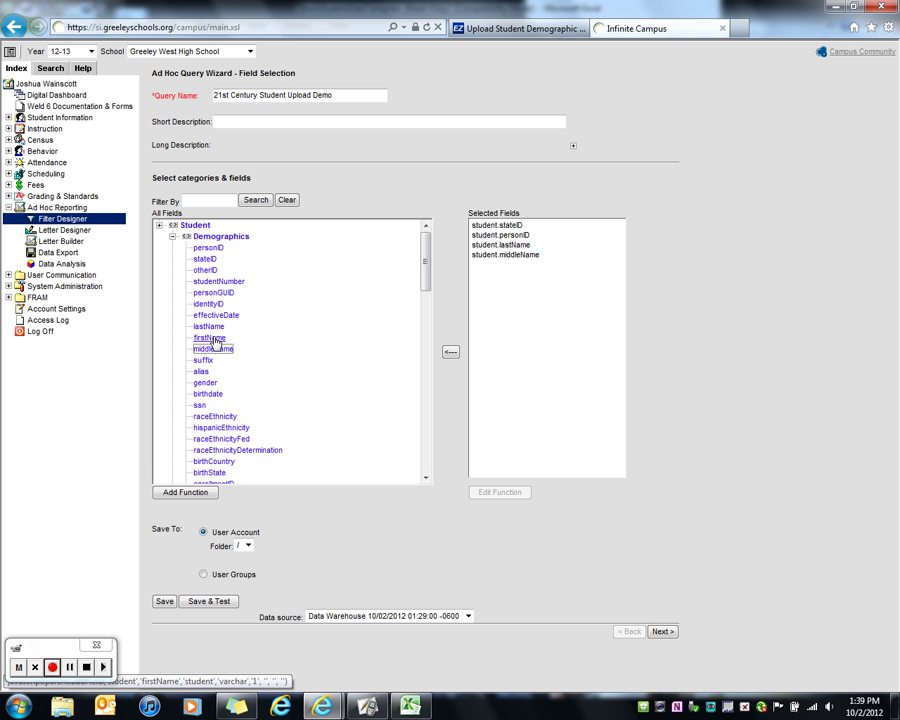
{"action": "left_click", "coordinate": [210, 337]}
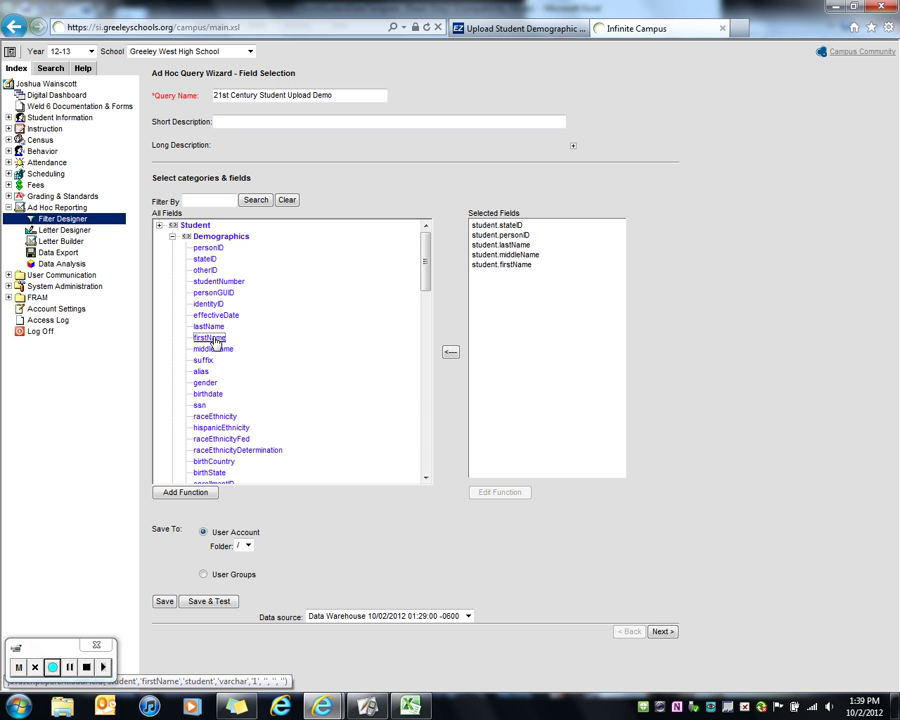
{"action": "left_click", "coordinate": [212, 394]}
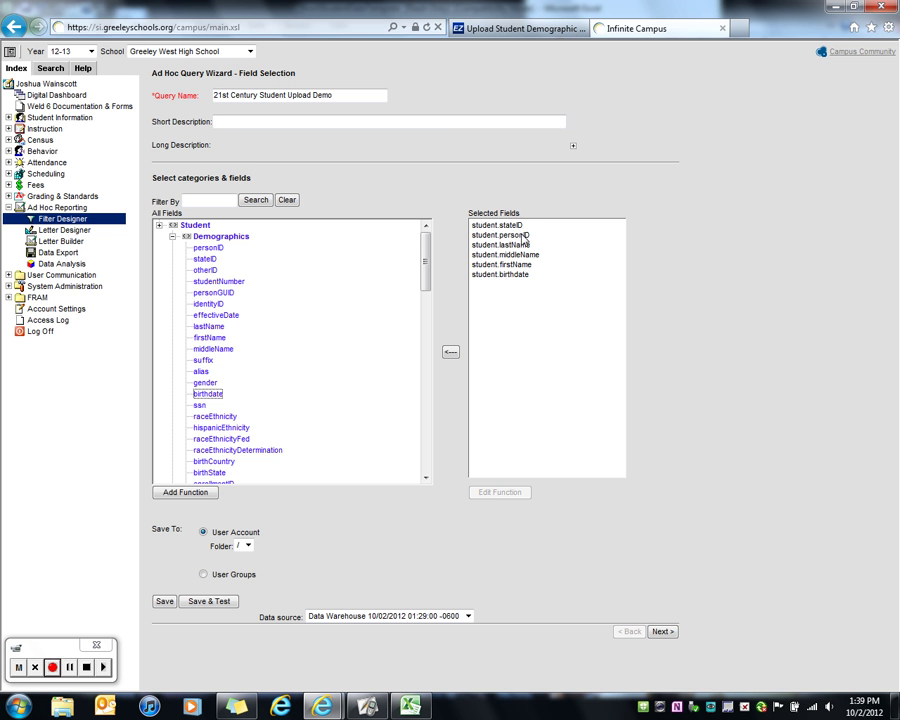
Remove all selected fields from the query, one at a time from birthdate up to stateID.
{"action": "left_click", "coordinate": [497, 275]}
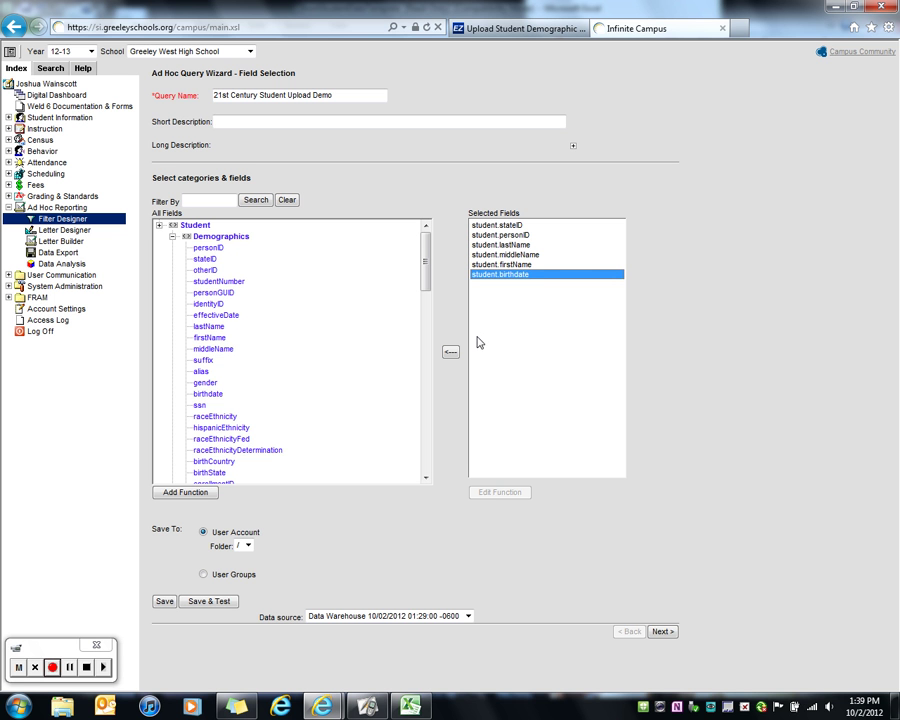
{"action": "left_click", "coordinate": [451, 355]}
{"action": "left_click", "coordinate": [505, 264]}
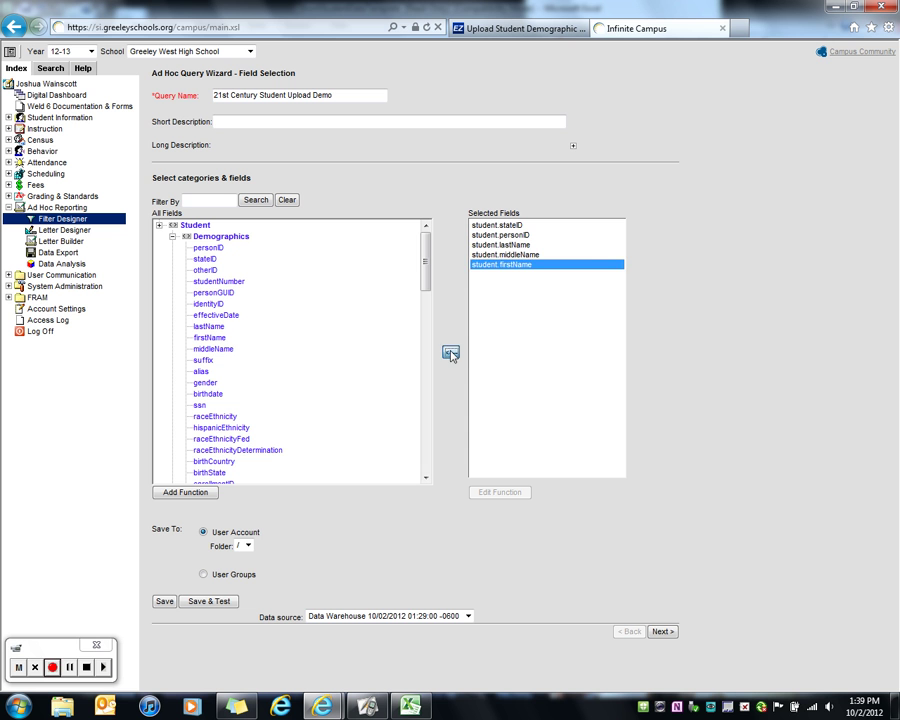
{"action": "left_click", "coordinate": [451, 353]}
{"action": "left_click", "coordinate": [512, 256]}
{"action": "left_click", "coordinate": [449, 353]}
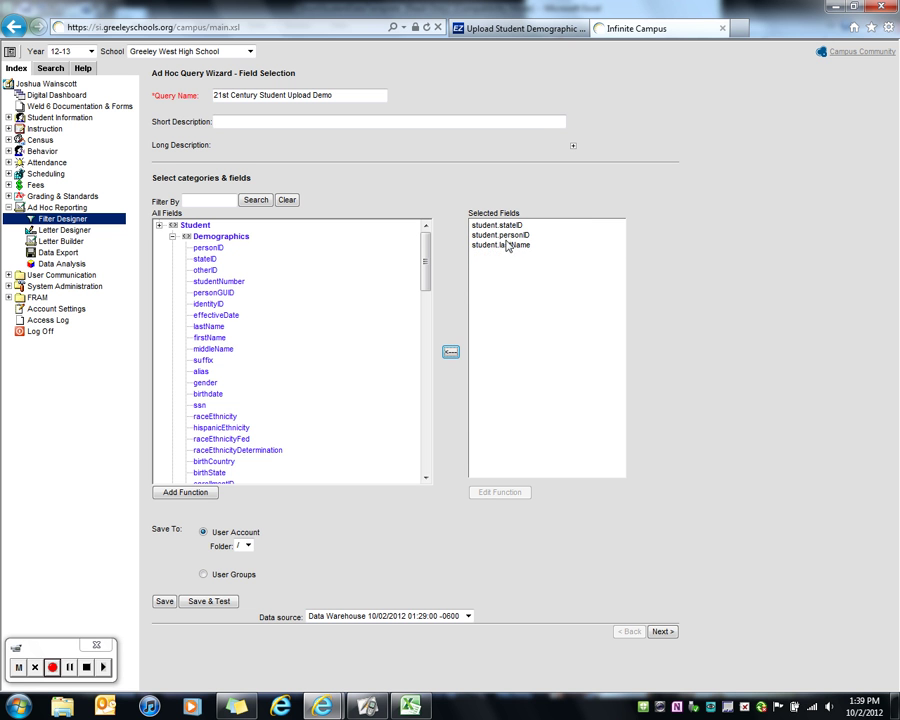
{"action": "left_click", "coordinate": [474, 244]}
{"action": "left_click", "coordinate": [451, 352]}
{"action": "left_click", "coordinate": [521, 237]}
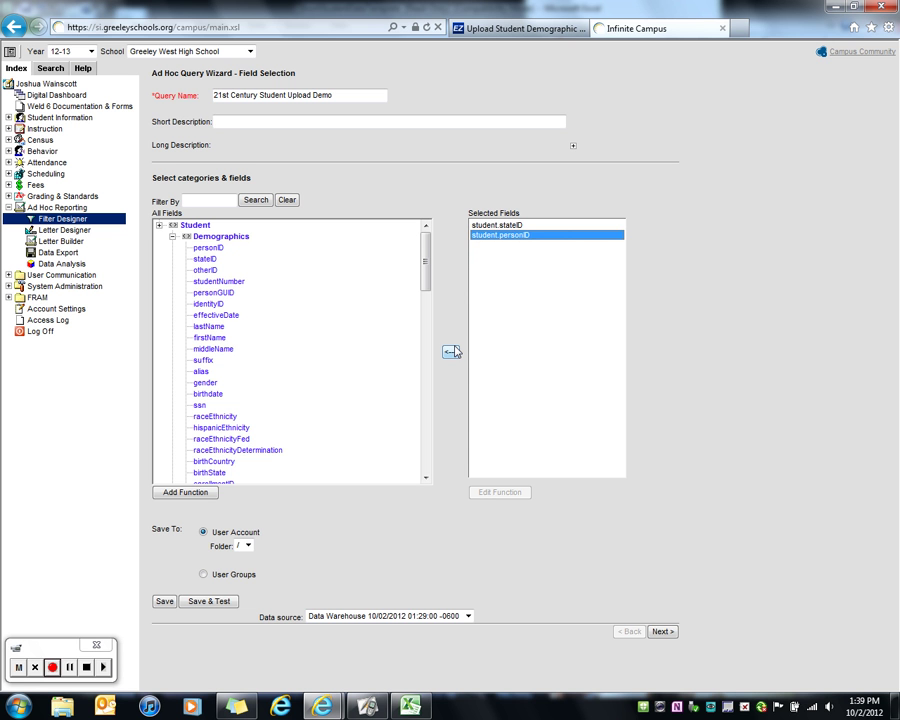
{"action": "left_click", "coordinate": [451, 352]}
{"action": "left_click", "coordinate": [514, 226]}
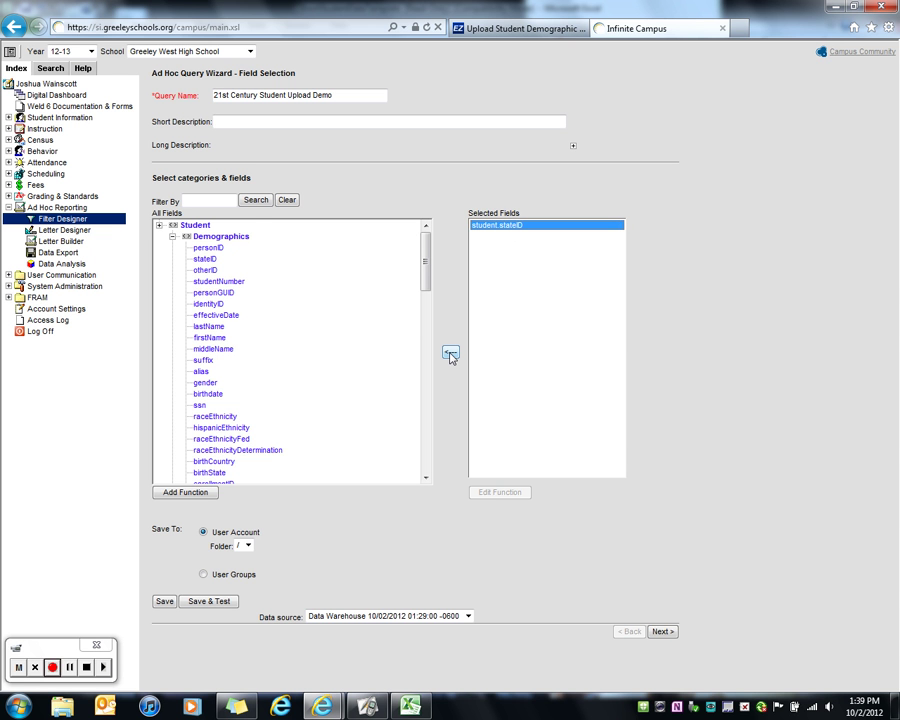
{"action": "left_click", "coordinate": [451, 354]}
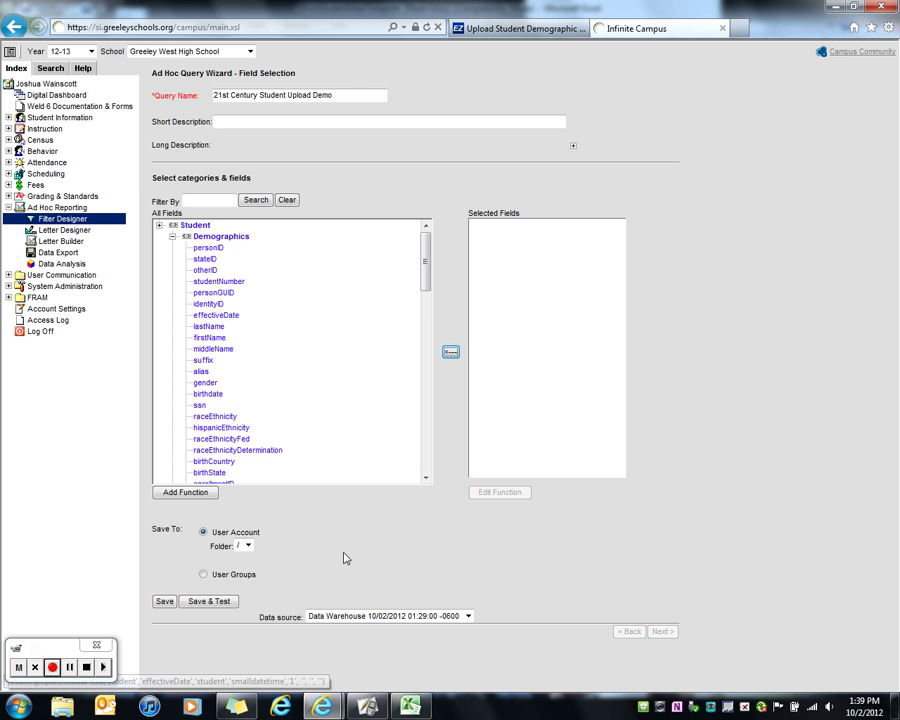
Check the School Code column in the Excel template and view the list of school codes in EZReports.
{"action": "key", "text": "alt+Tab"}
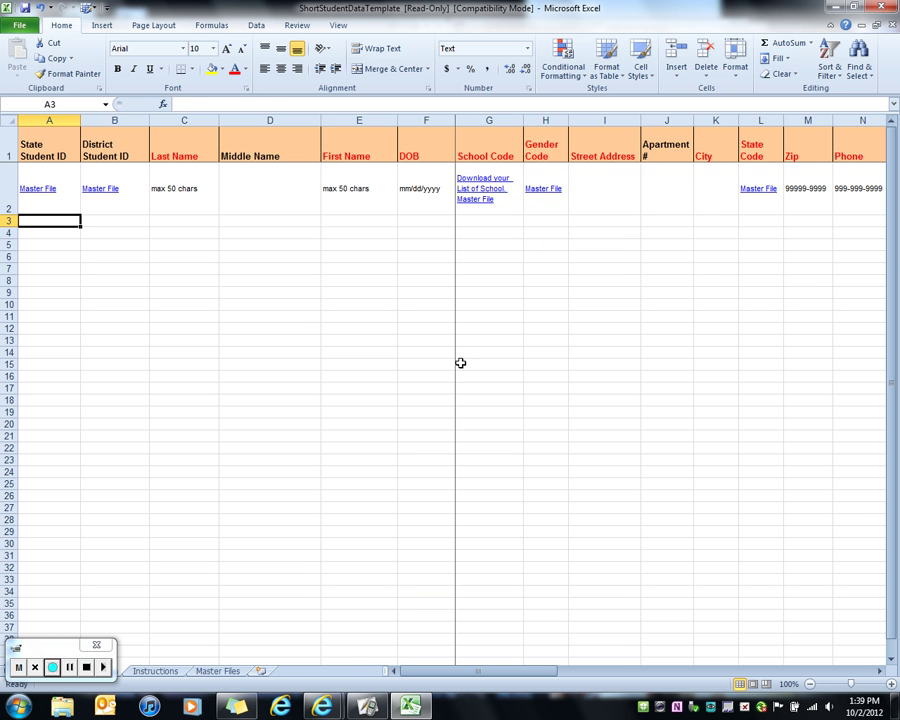
{"action": "left_click", "coordinate": [323, 707]}
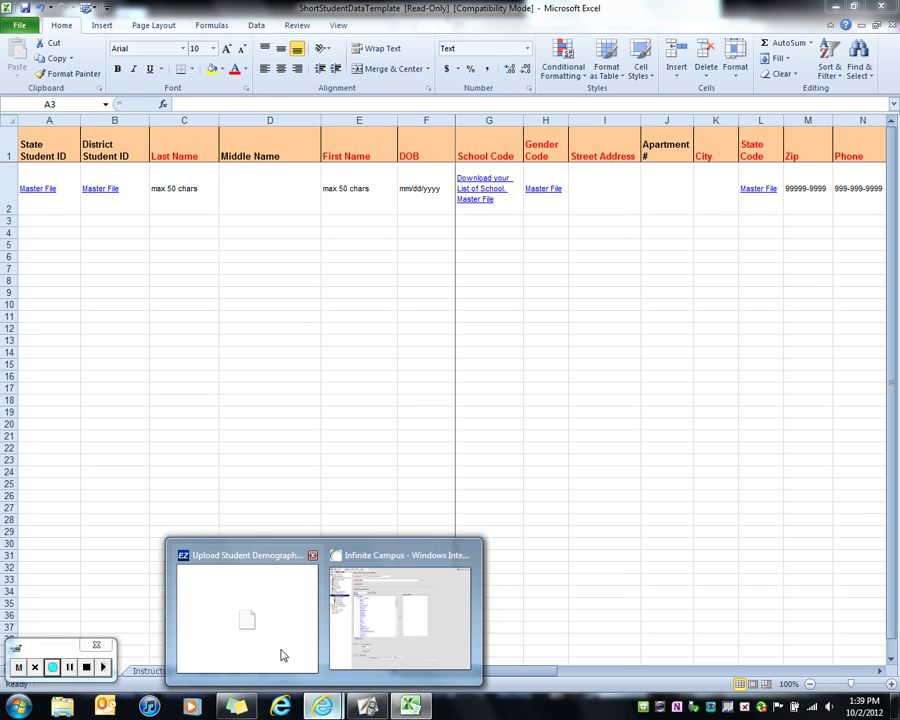
{"action": "left_click", "coordinate": [292, 645]}
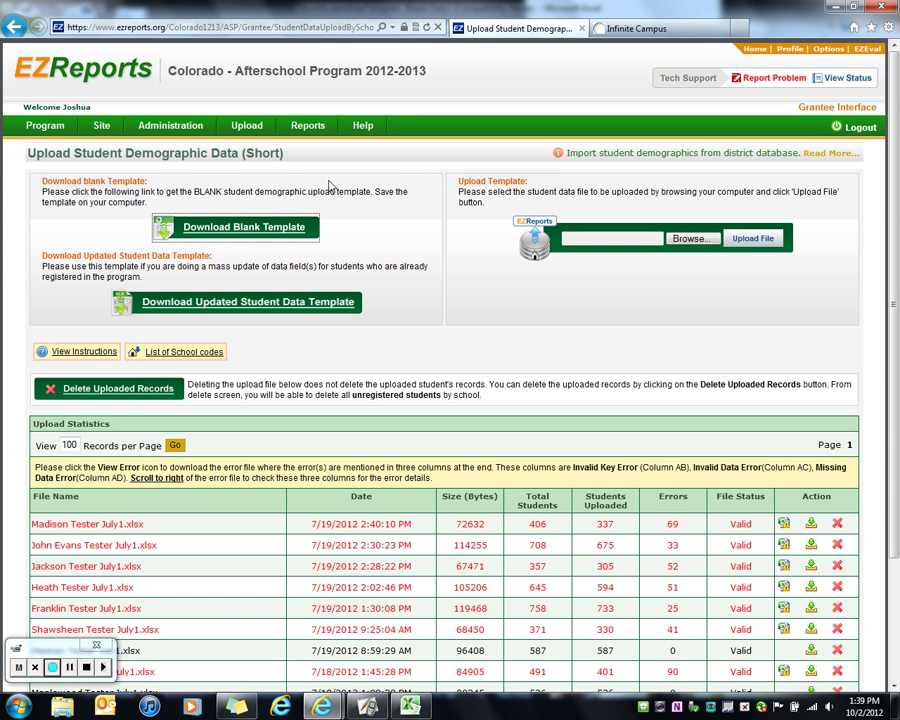
{"action": "left_click", "coordinate": [167, 353]}
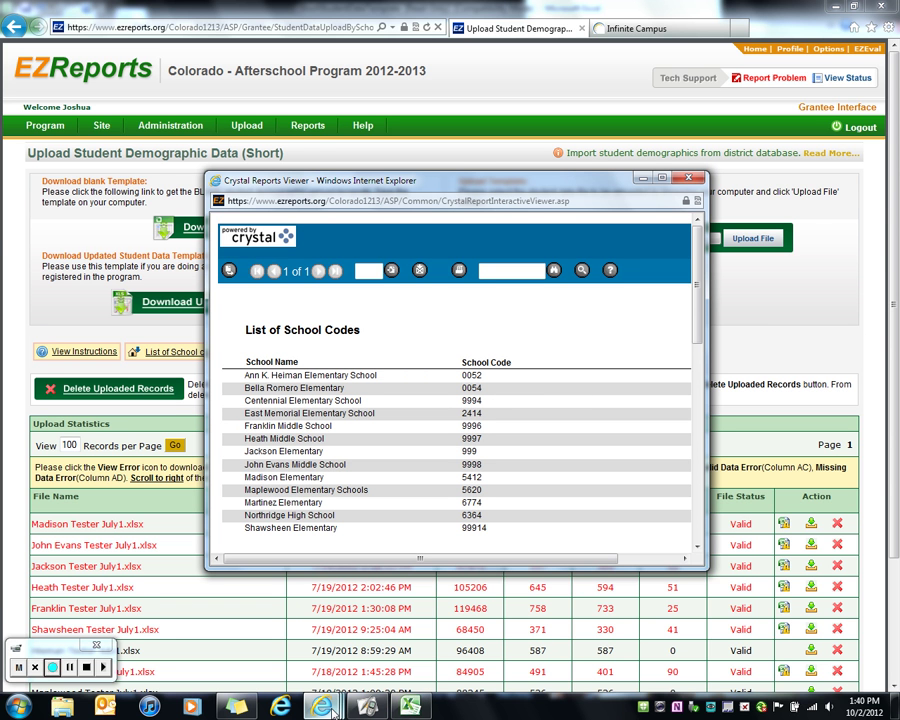
{"action": "left_click", "coordinate": [582, 270]}
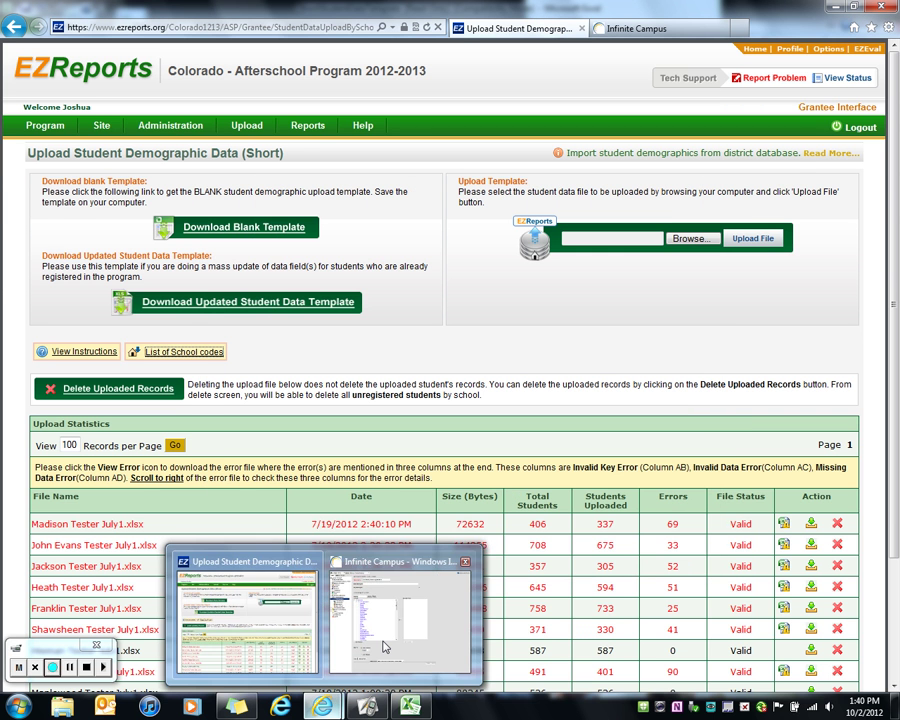
Switch back to Infinite Campus and add the name field from the School category to the query.
{"action": "left_click", "coordinate": [385, 648]}
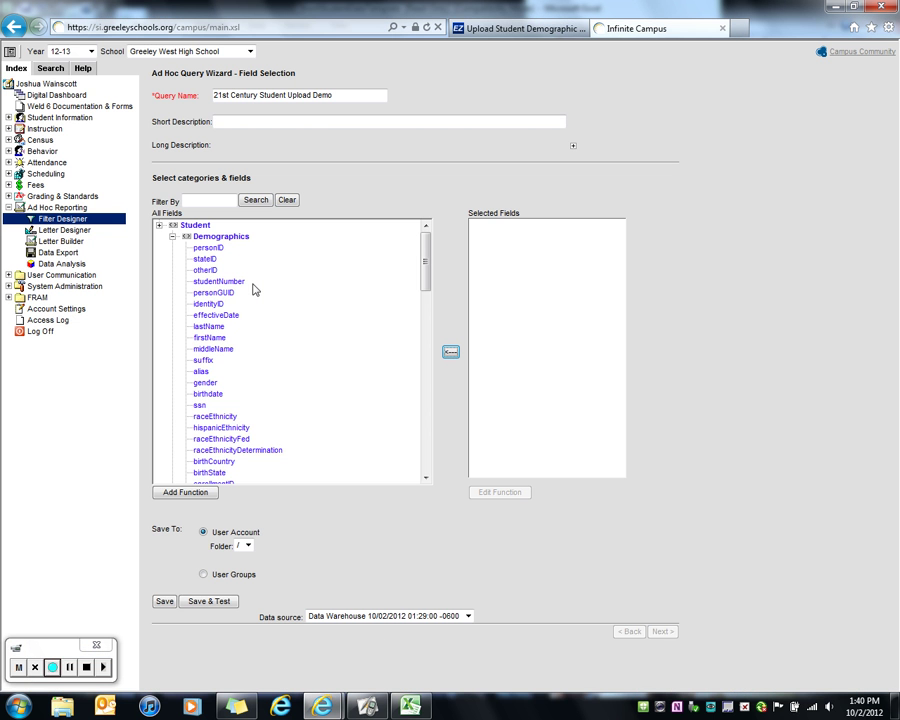
{"action": "left_click", "coordinate": [173, 237]}
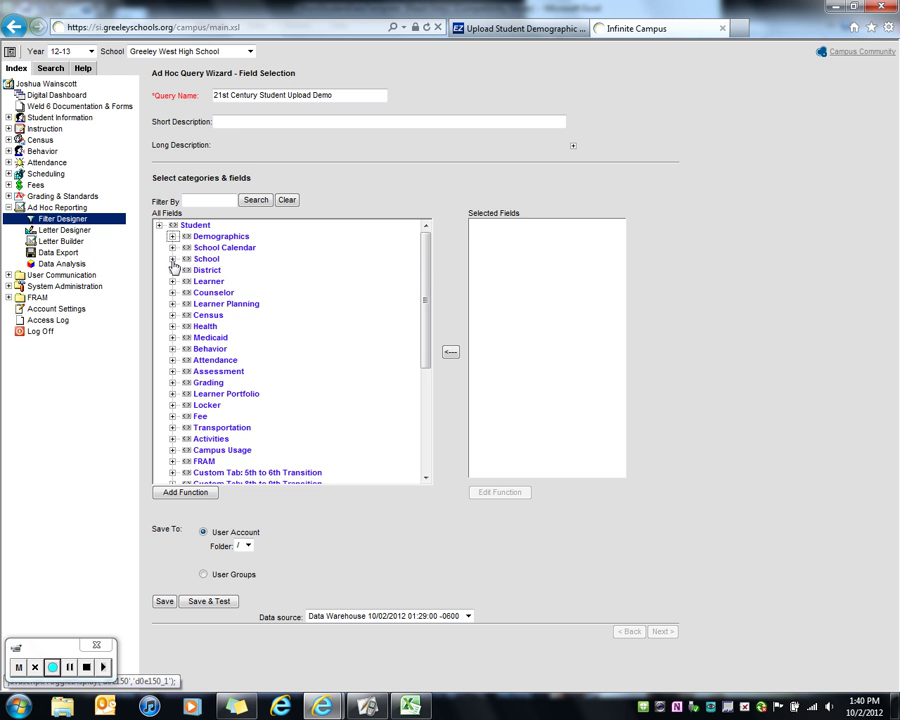
{"action": "left_click", "coordinate": [172, 259]}
{"action": "left_click", "coordinate": [204, 316]}
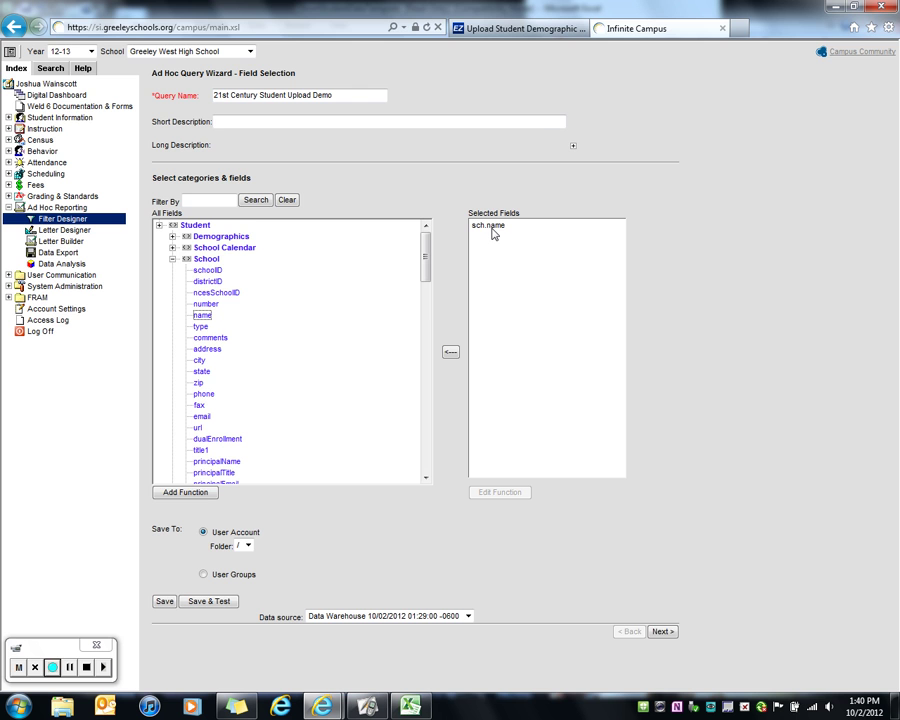
Check the next column in the Excel template and add the Demographics gender field to the query.
{"action": "key", "text": "alt+Tab"}
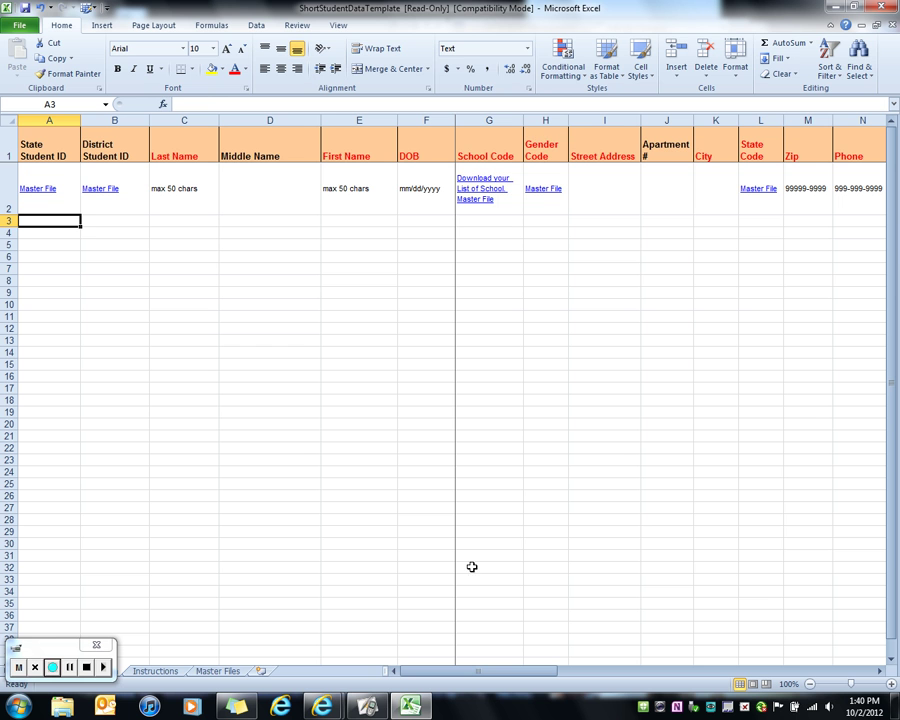
{"action": "mouse_move", "coordinate": [324, 708]}
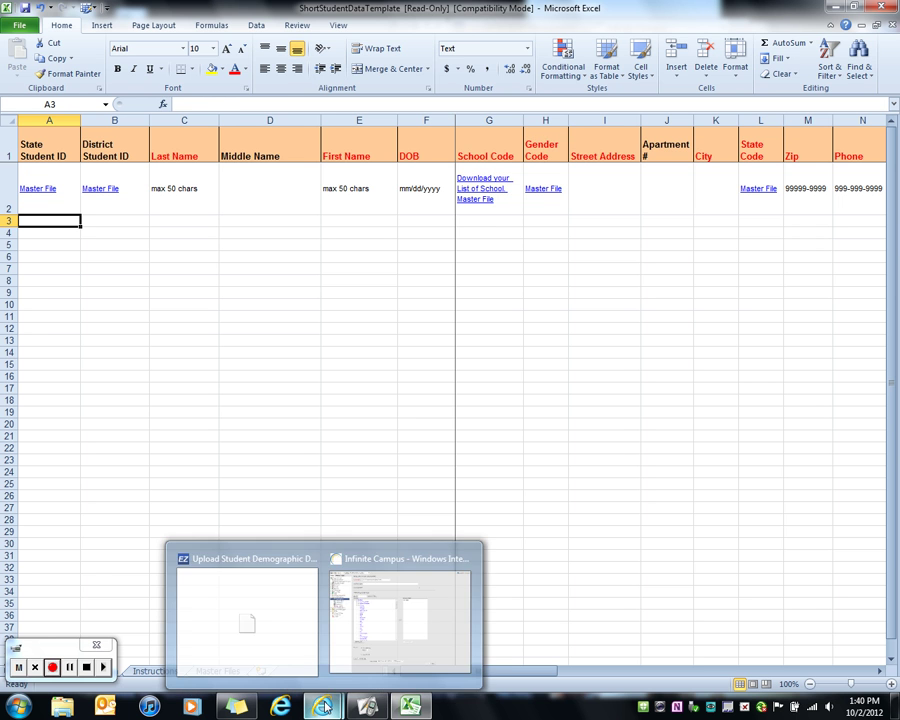
{"action": "left_click", "coordinate": [399, 655]}
{"action": "left_click", "coordinate": [173, 260]}
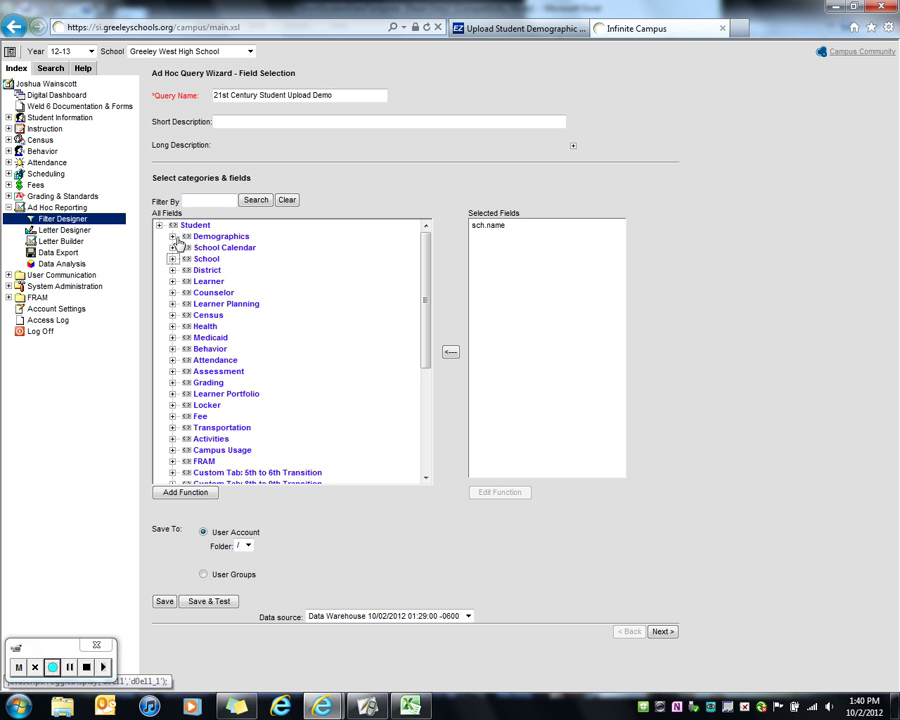
{"action": "left_click", "coordinate": [172, 236]}
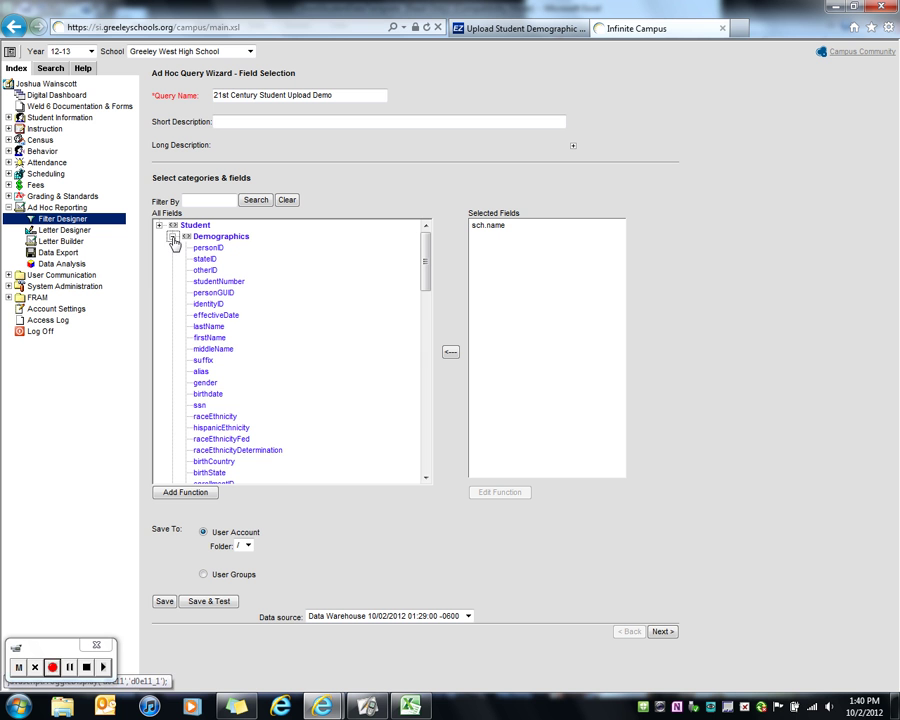
{"action": "left_click", "coordinate": [207, 384]}
{"action": "left_click", "coordinate": [172, 236]}
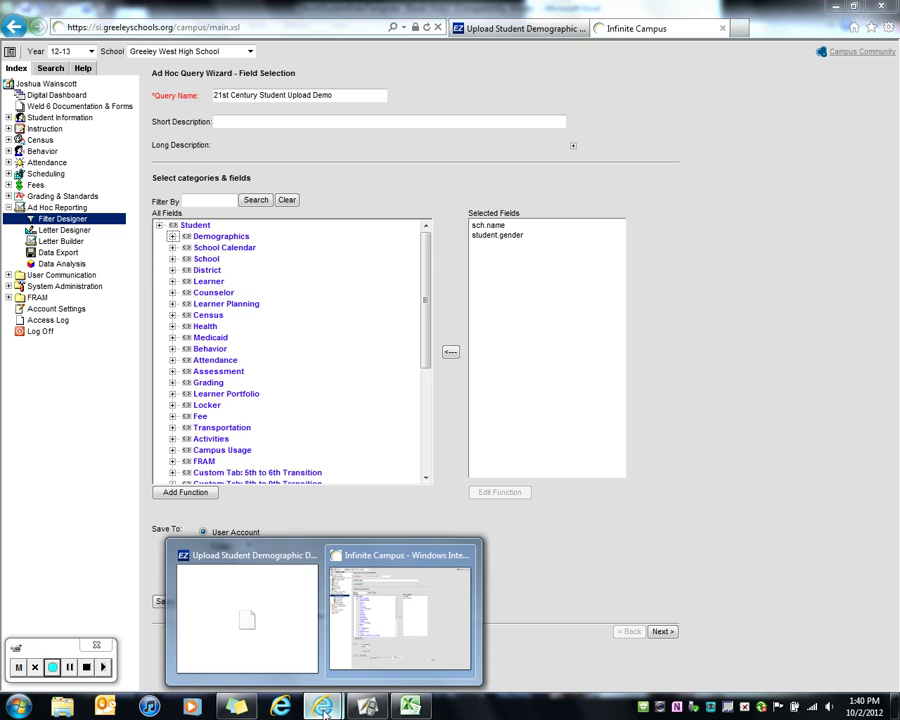
Check the template's address columns in Excel and add addressLine1 and apt from the Census Mailing Addresses category to the query.
{"action": "left_click", "coordinate": [422, 707]}
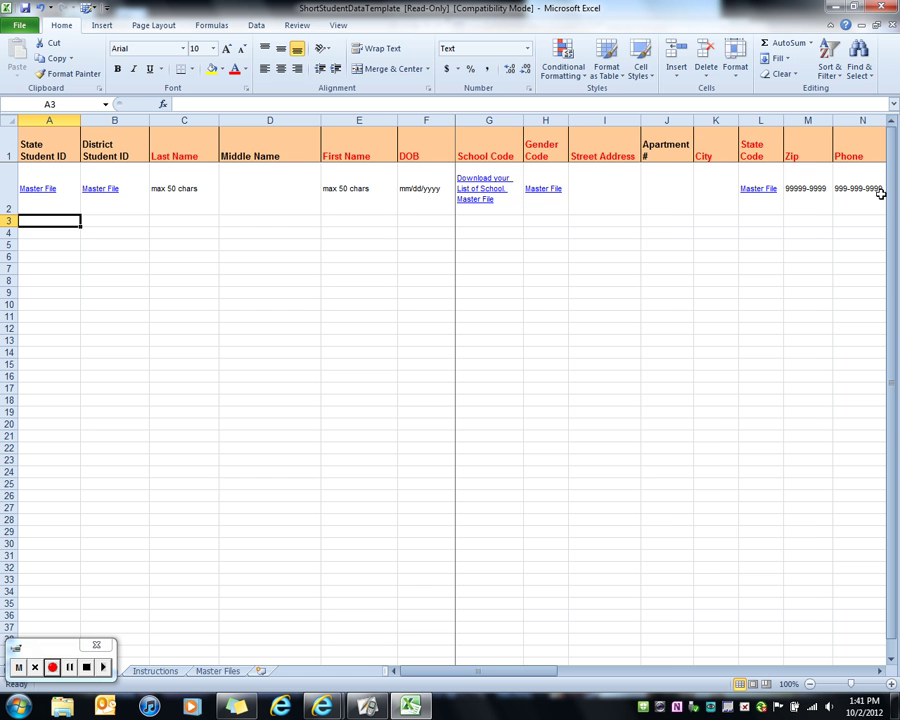
{"action": "scroll", "coordinate": [800, 620], "scroll_direction": "right", "scroll_amount": 2}
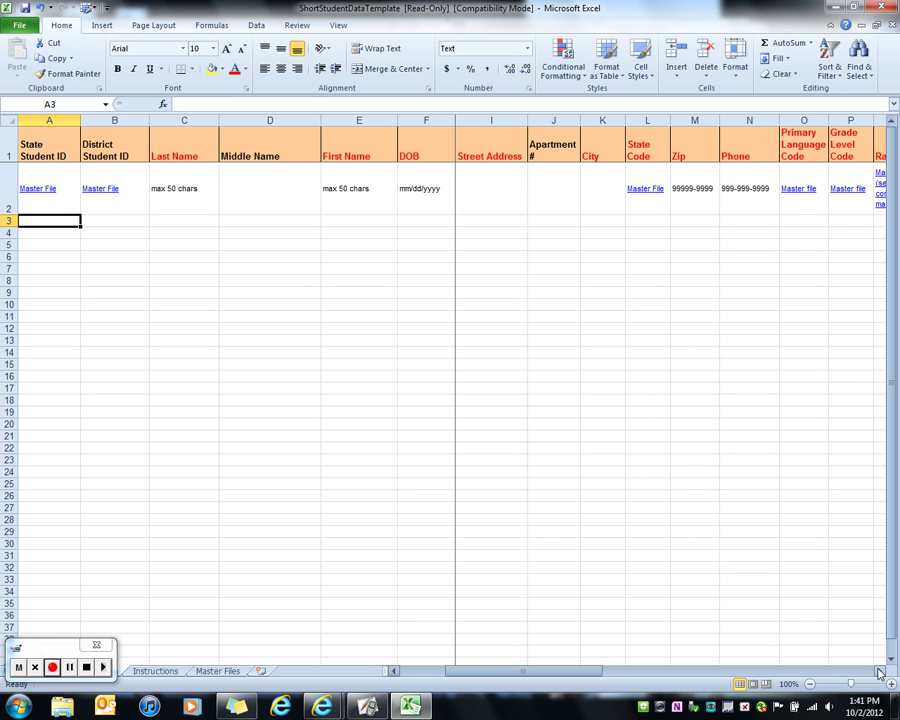
{"action": "mouse_move", "coordinate": [322, 706]}
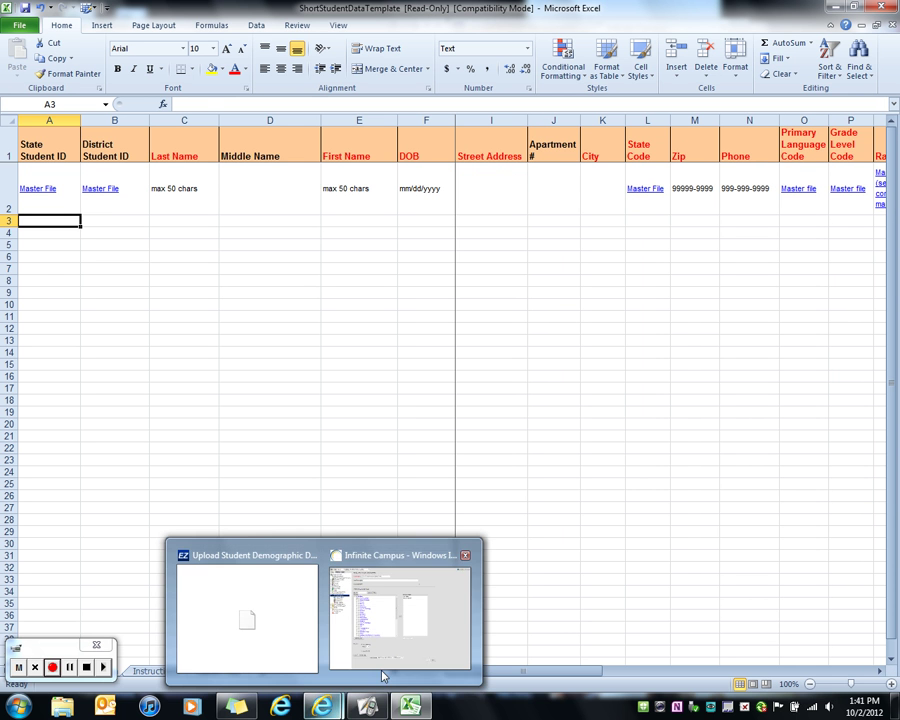
{"action": "left_click", "coordinate": [409, 648]}
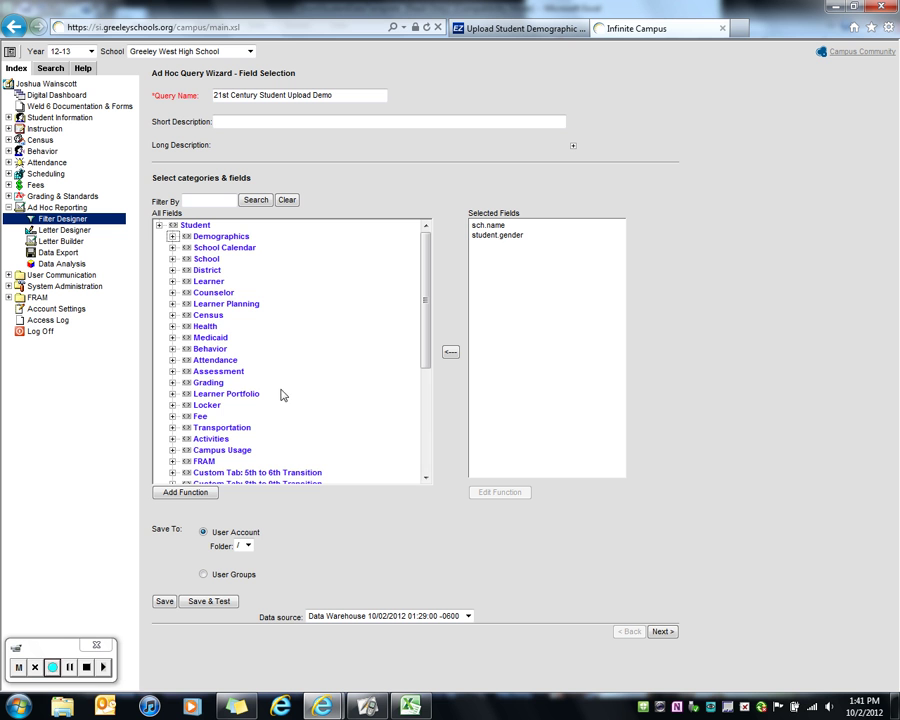
{"action": "left_click", "coordinate": [158, 225]}
{"action": "left_click", "coordinate": [159, 225]}
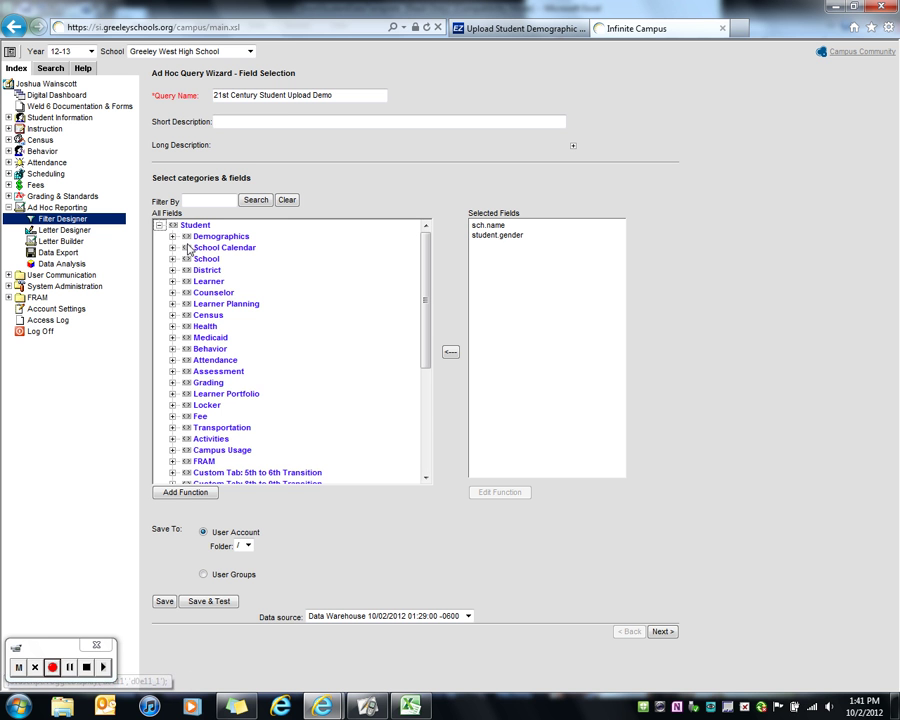
{"action": "left_click", "coordinate": [172, 315]}
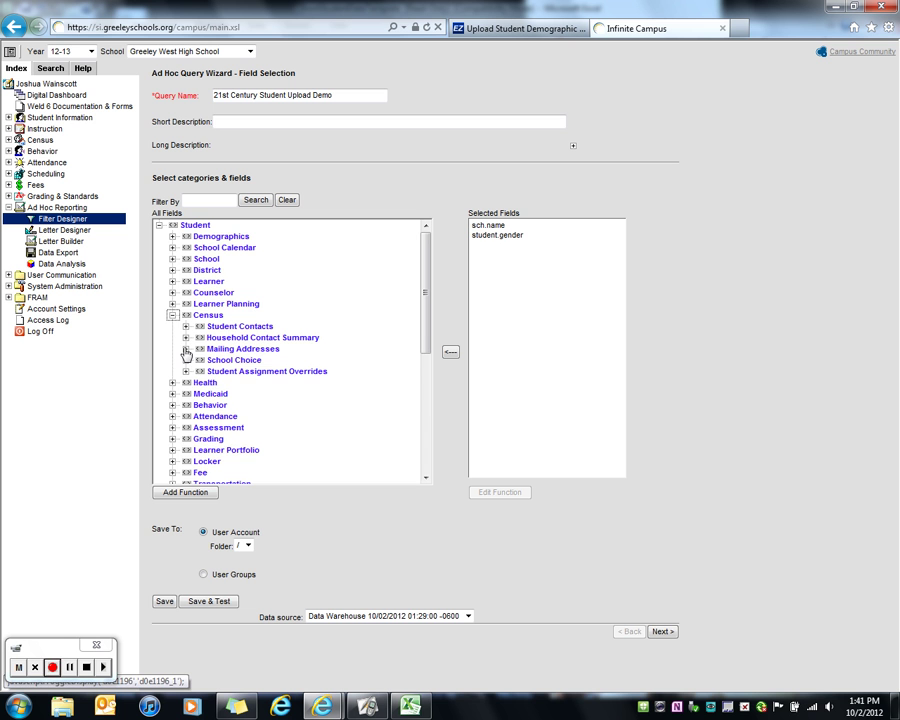
{"action": "left_click", "coordinate": [185, 350]}
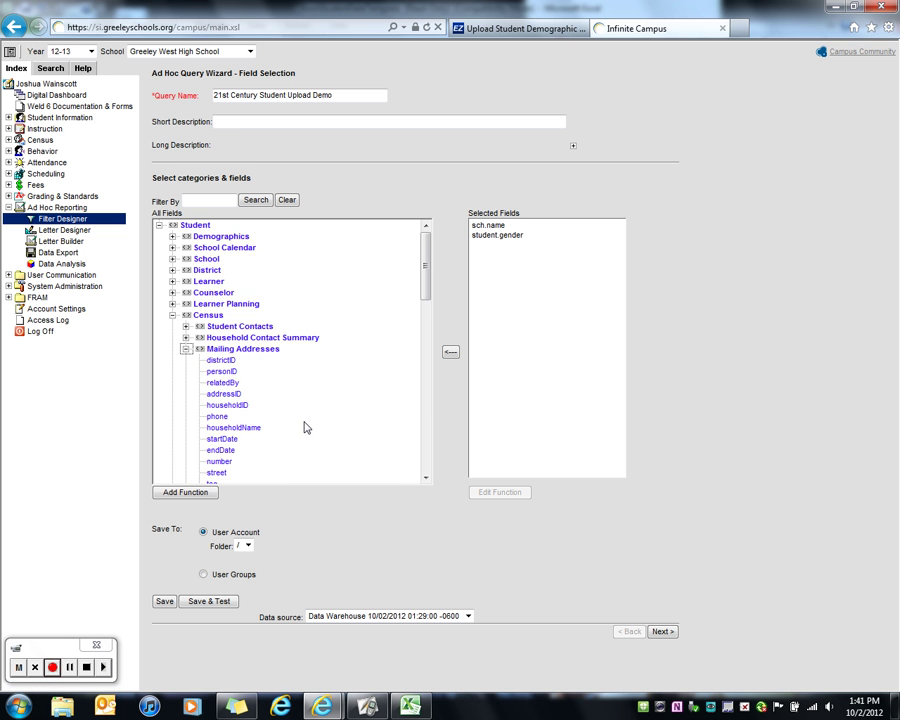
{"action": "scroll", "coordinate": [305, 428], "scroll_direction": "down", "scroll_amount": 1}
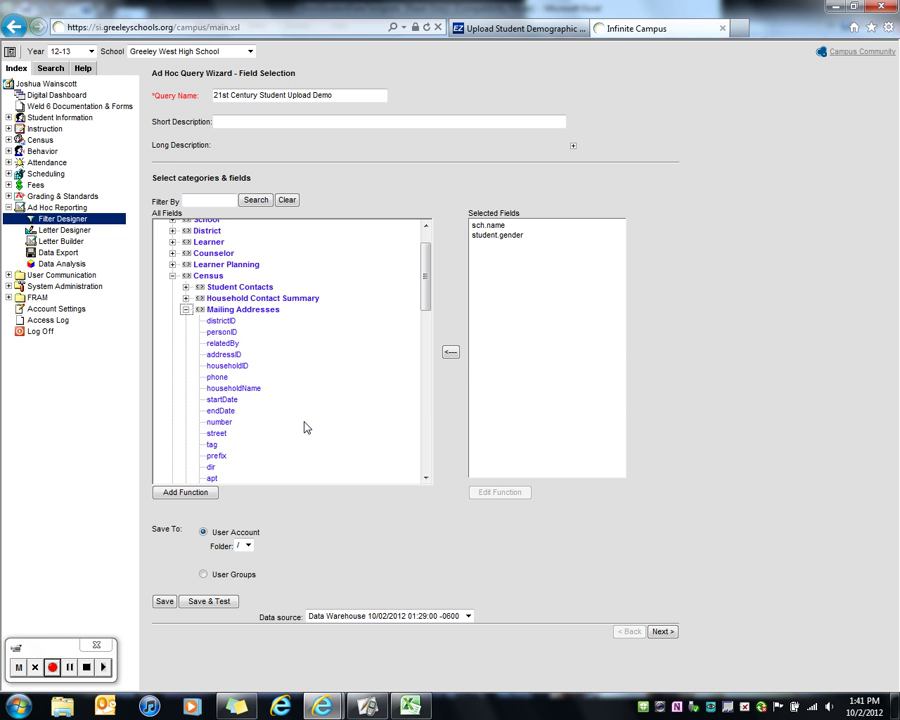
{"action": "scroll", "coordinate": [305, 428], "scroll_direction": "down", "scroll_amount": 3}
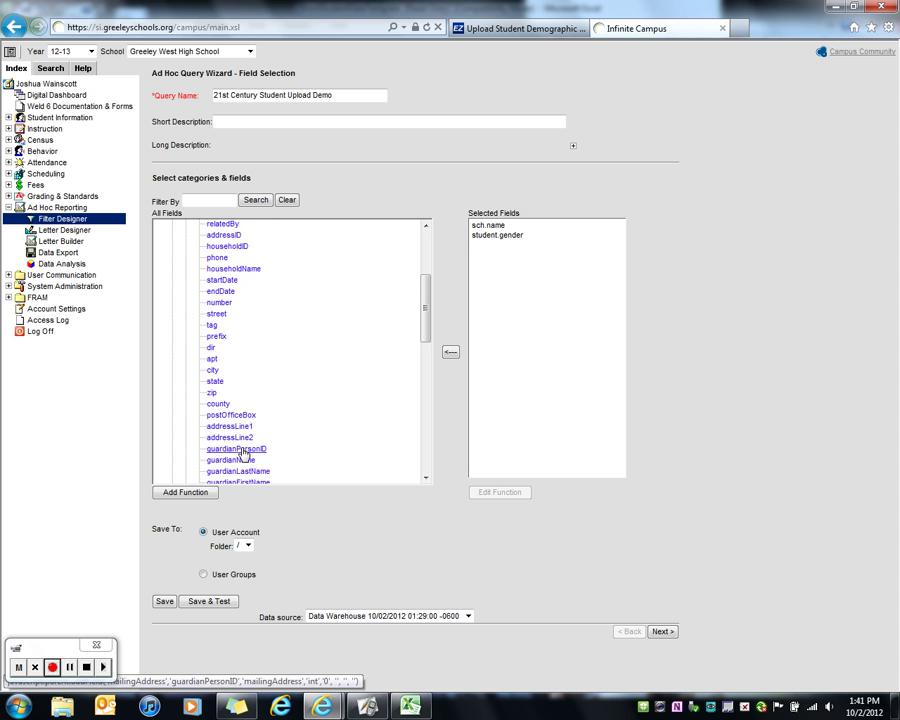
{"action": "double_click", "coordinate": [240, 427]}
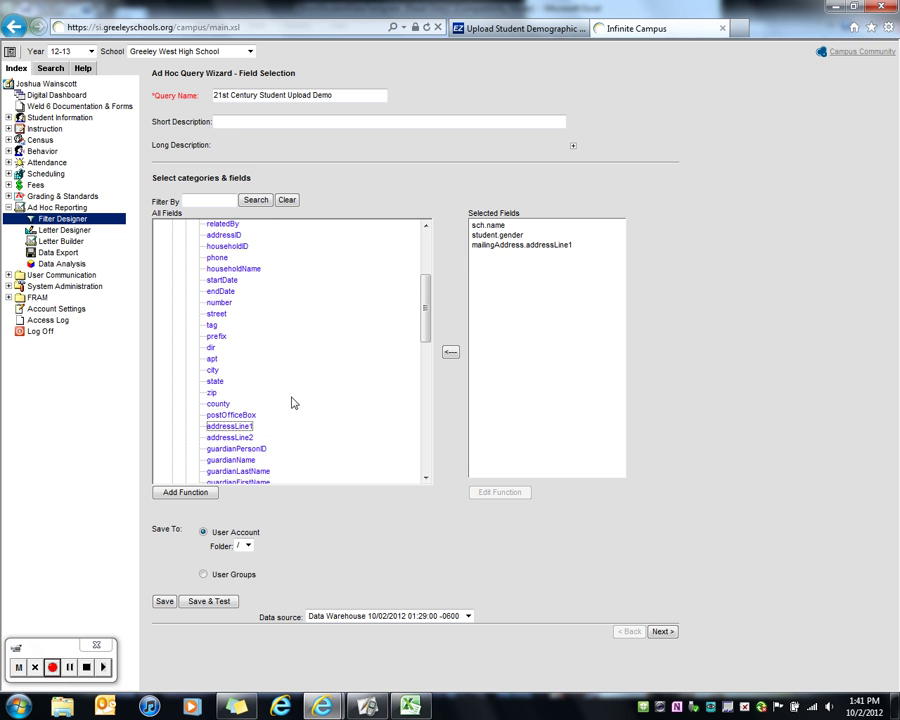
{"action": "double_click", "coordinate": [212, 361]}
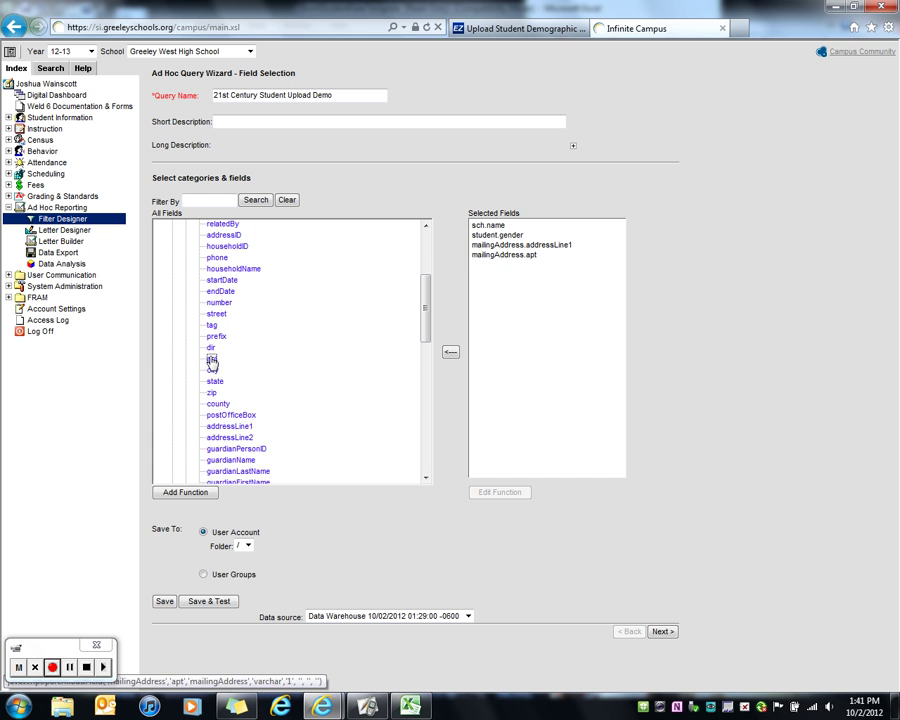
Add the city, state, zip and phone fields from the Census Mailing Addresses category to the query.
{"action": "double_click", "coordinate": [213, 371]}
{"action": "double_click", "coordinate": [214, 382]}
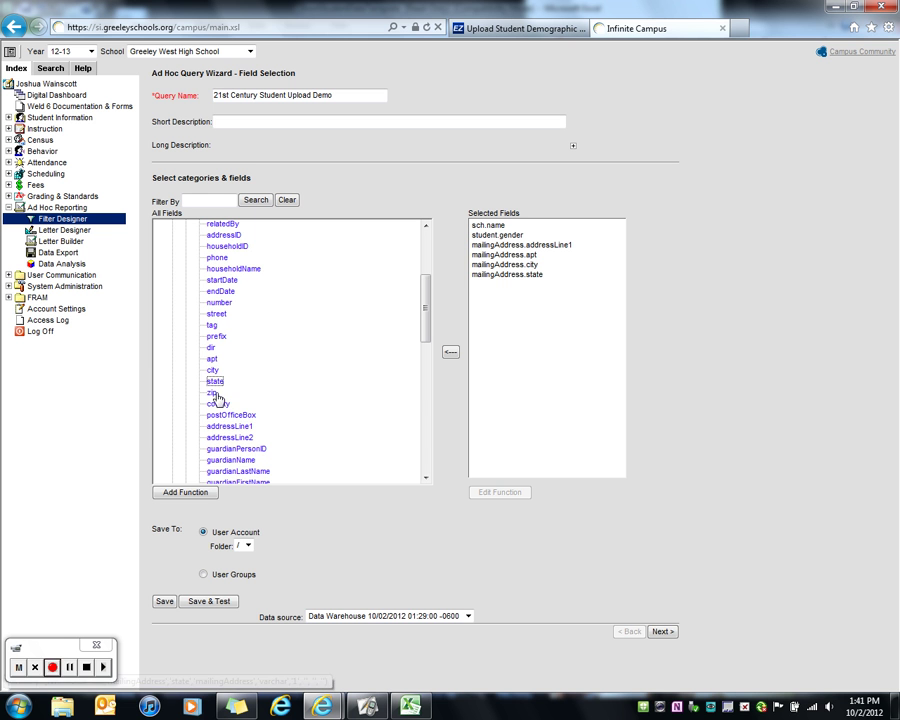
{"action": "double_click", "coordinate": [212, 393]}
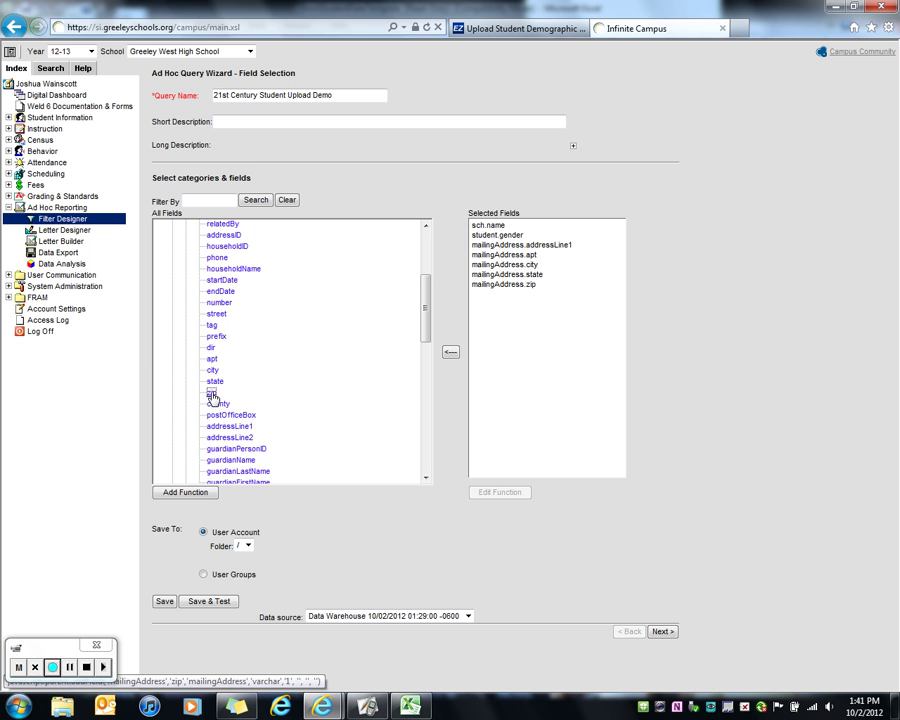
{"action": "double_click", "coordinate": [216, 257]}
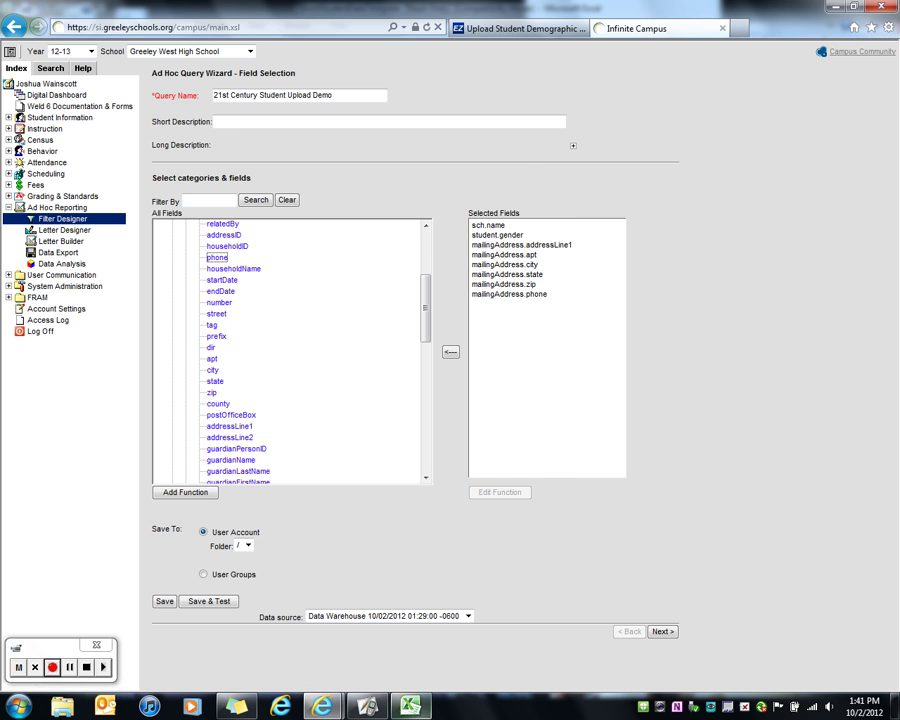
Switch to the Excel template and check the columns that follow Phone.
{"action": "left_click", "coordinate": [413, 706]}
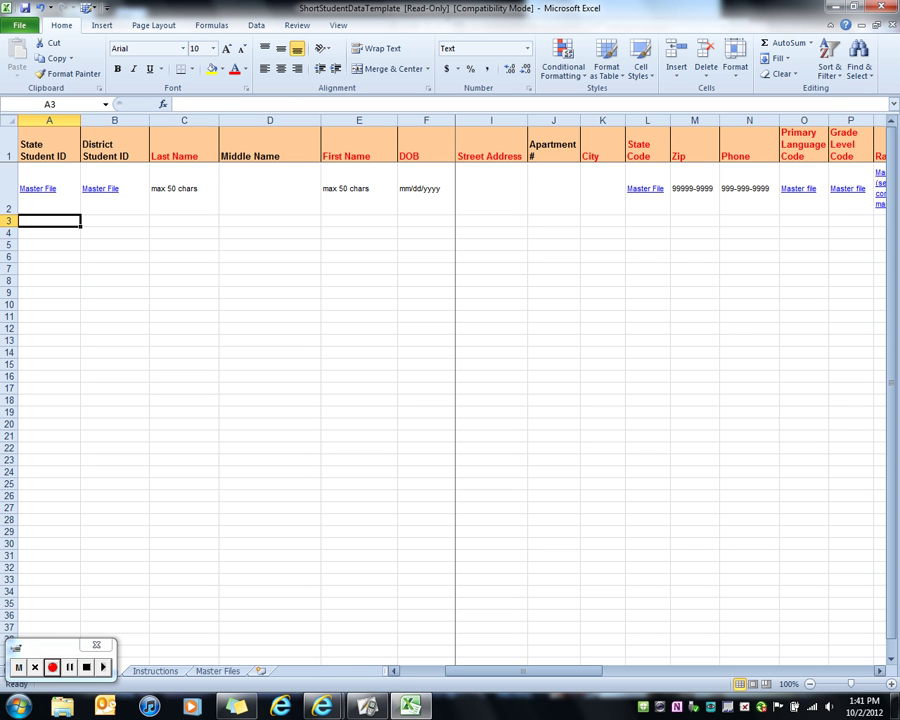
{"action": "mouse_move", "coordinate": [322, 706]}
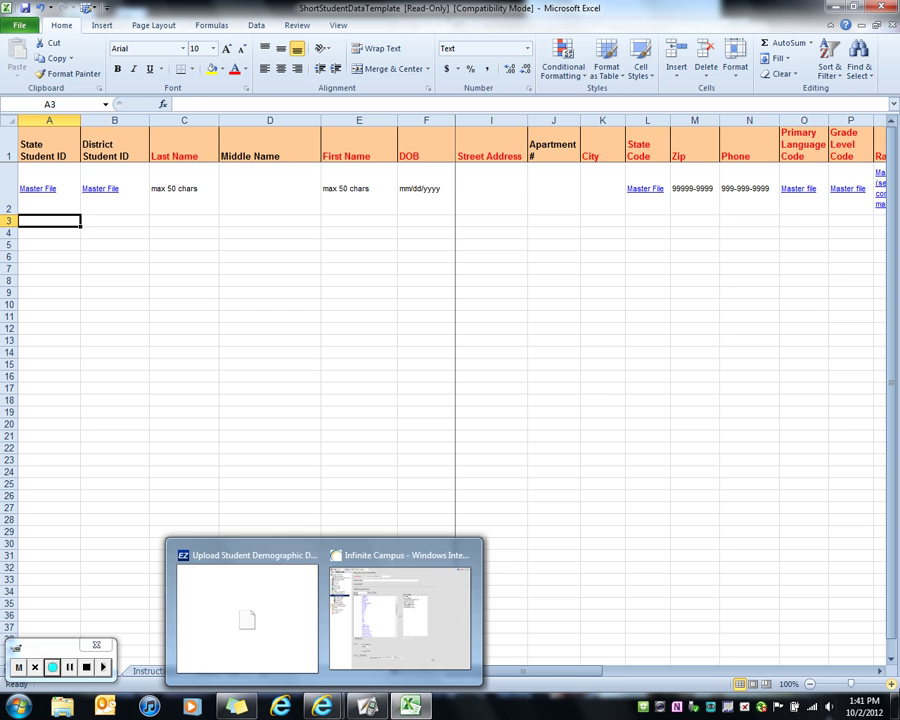
{"action": "left_click", "coordinate": [880, 671]}
{"action": "left_click", "coordinate": [880, 671]}
{"action": "left_click", "coordinate": [880, 671]}
{"action": "left_click", "coordinate": [880, 671]}
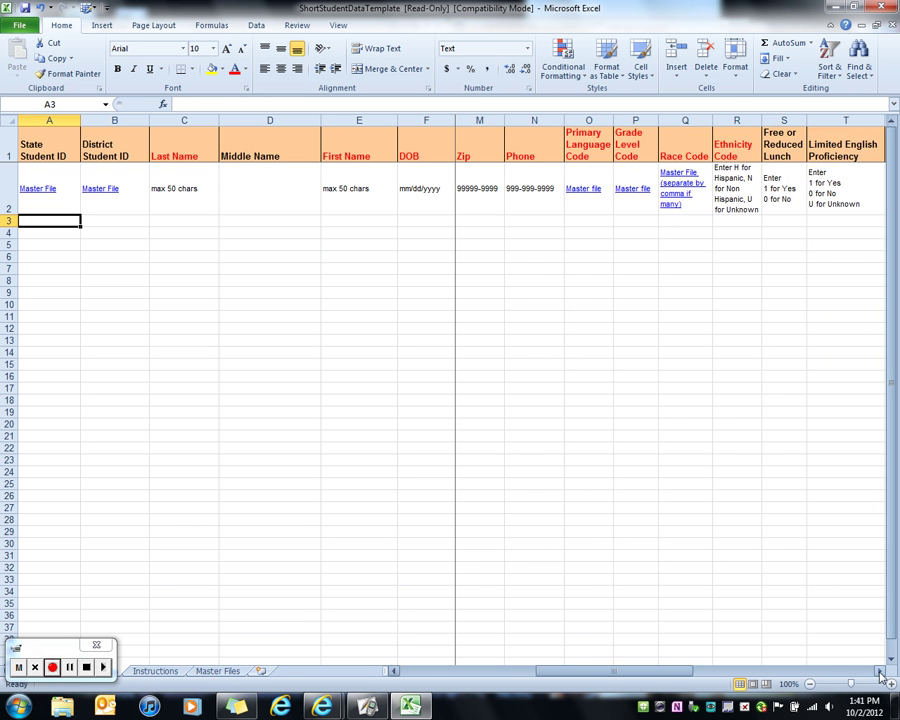
{"action": "left_click", "coordinate": [880, 671]}
{"action": "left_click", "coordinate": [880, 671]}
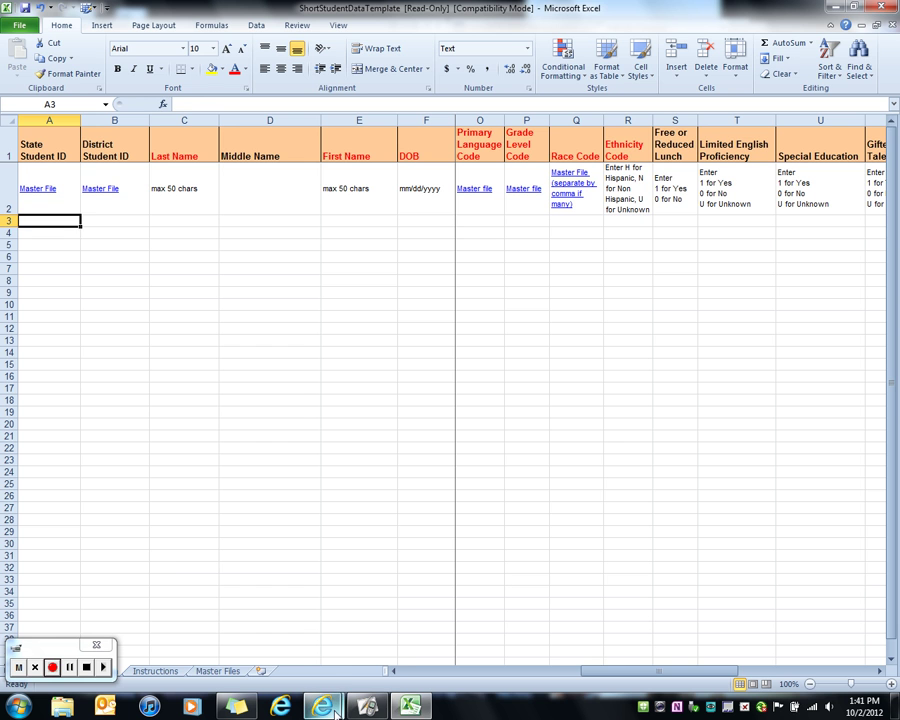
Switch back to Infinite Campus and collapse the Mailing Addresses and Census categories in the field list.
{"action": "mouse_move", "coordinate": [322, 706]}
{"action": "left_click", "coordinate": [377, 655]}
{"action": "scroll", "coordinate": [270, 384], "scroll_direction": "up", "scroll_amount": 5}
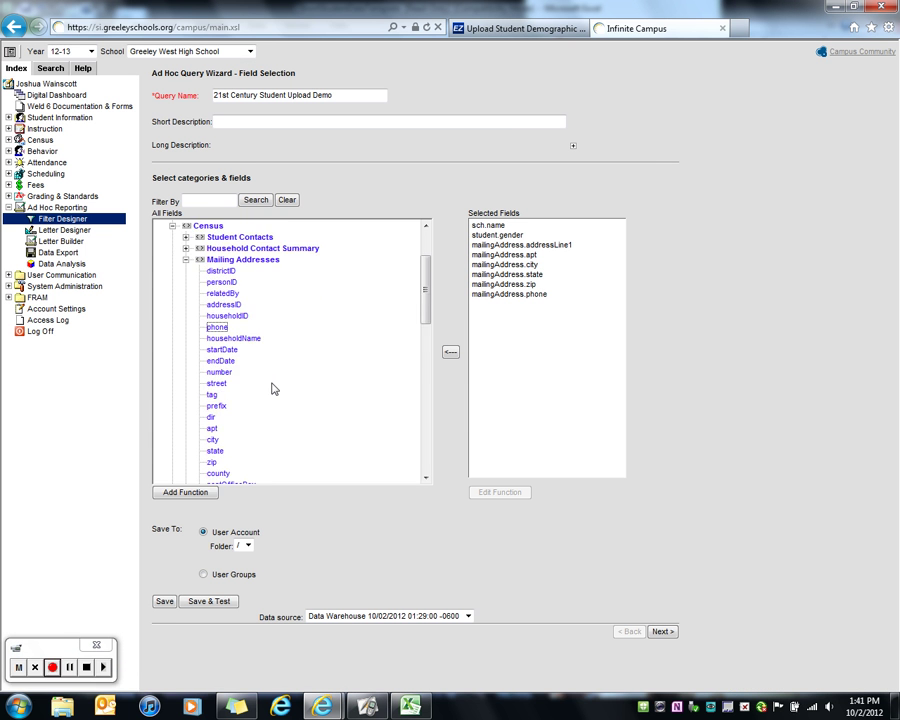
{"action": "left_click", "coordinate": [185, 310]}
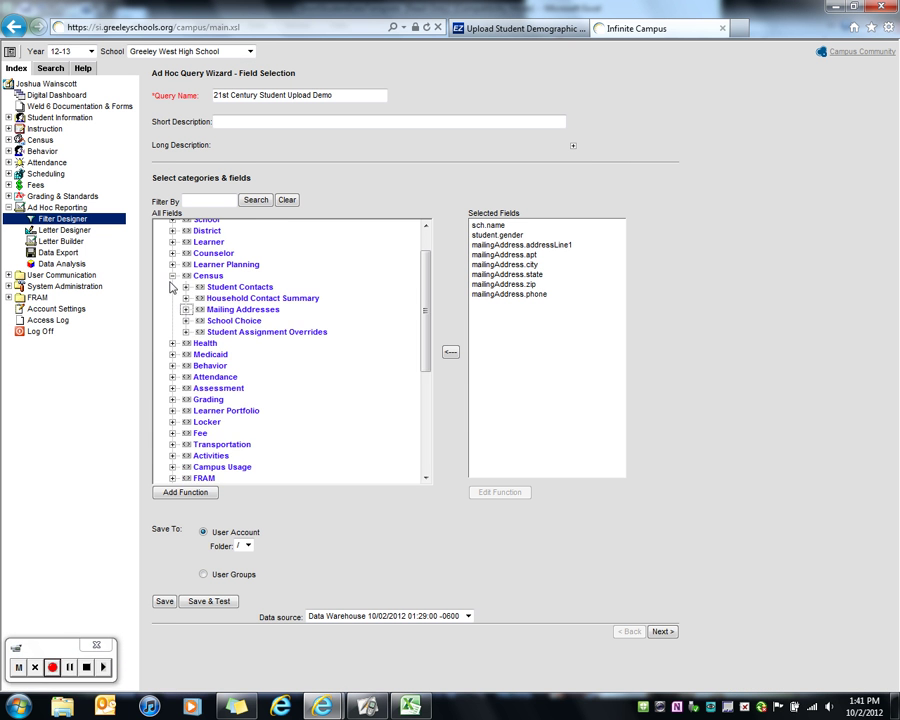
{"action": "left_click", "coordinate": [172, 279]}
{"action": "scroll", "coordinate": [172, 283], "scroll_direction": "up", "scroll_amount": 2}
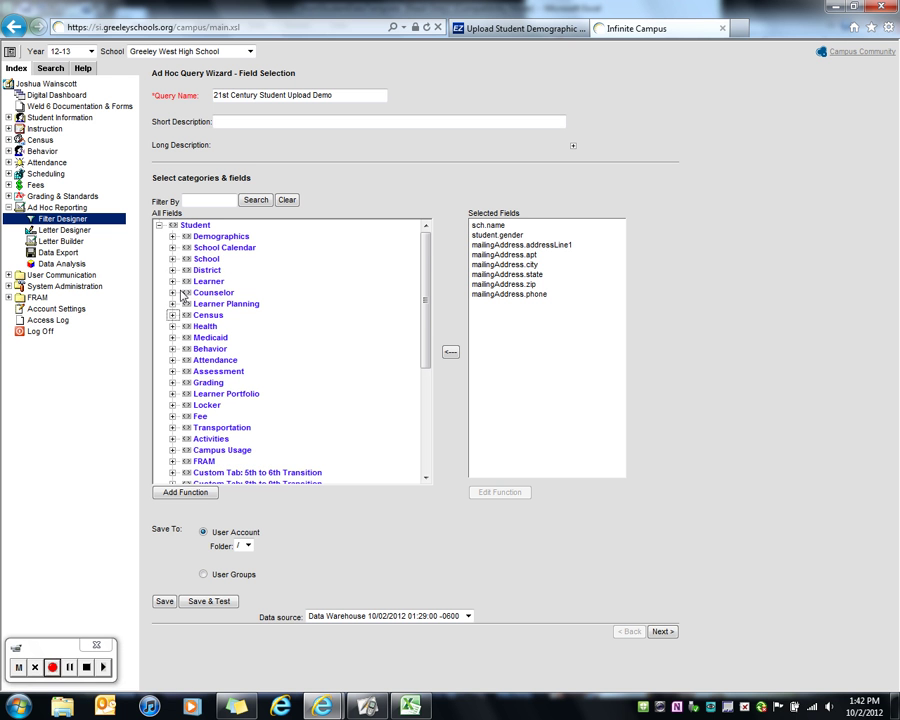
Add the language field from Learner's Active Enrollment State Reporting elements to the query, and collapse the Learner category.
{"action": "left_click", "coordinate": [172, 281]}
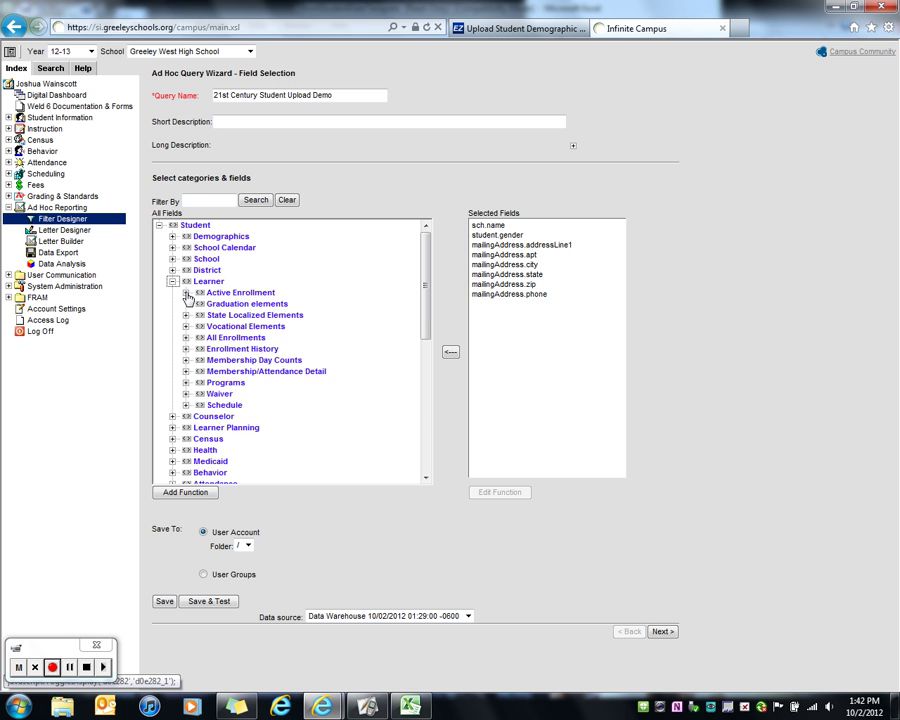
{"action": "left_click", "coordinate": [186, 293]}
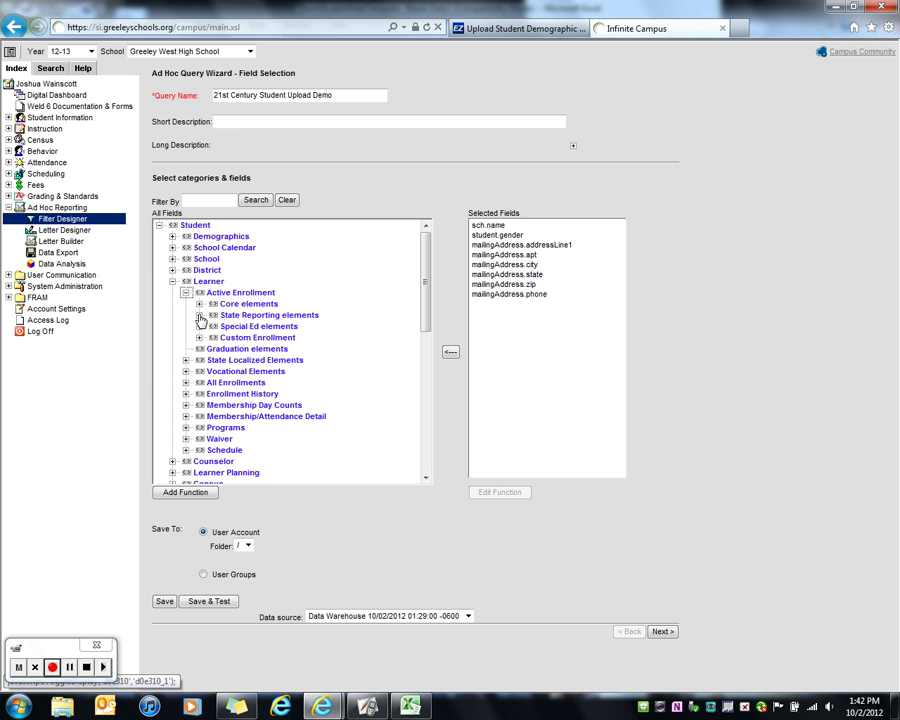
{"action": "left_click", "coordinate": [199, 315]}
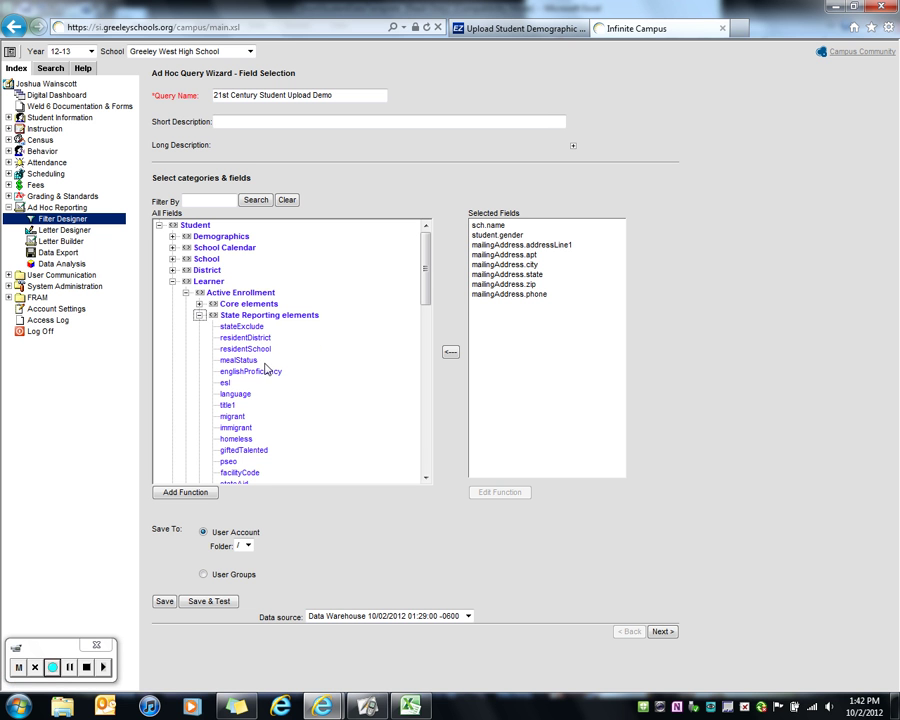
{"action": "left_click", "coordinate": [238, 396]}
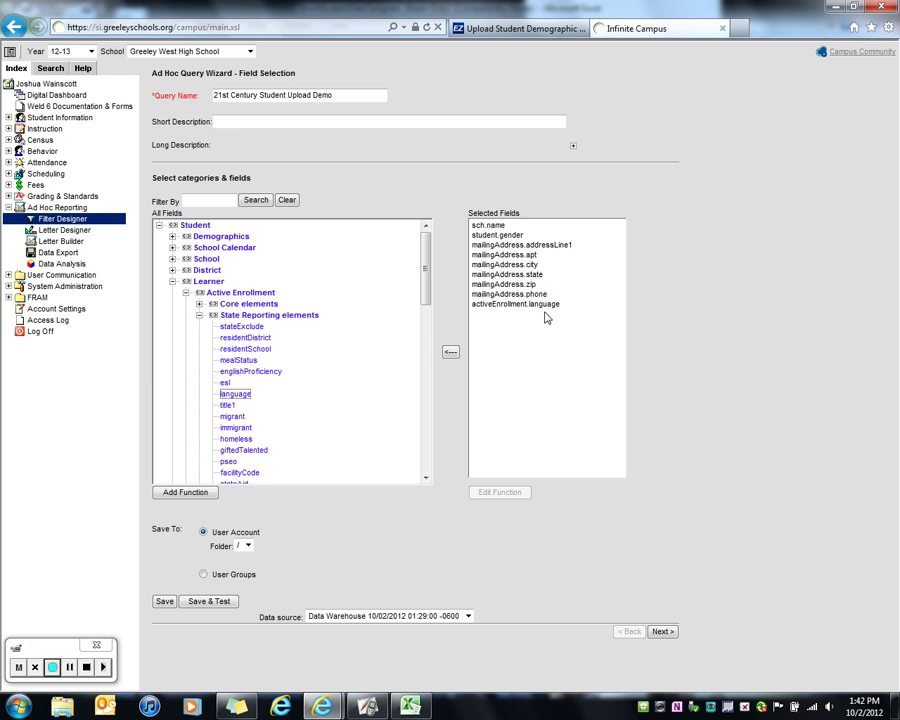
{"action": "left_click", "coordinate": [199, 315]}
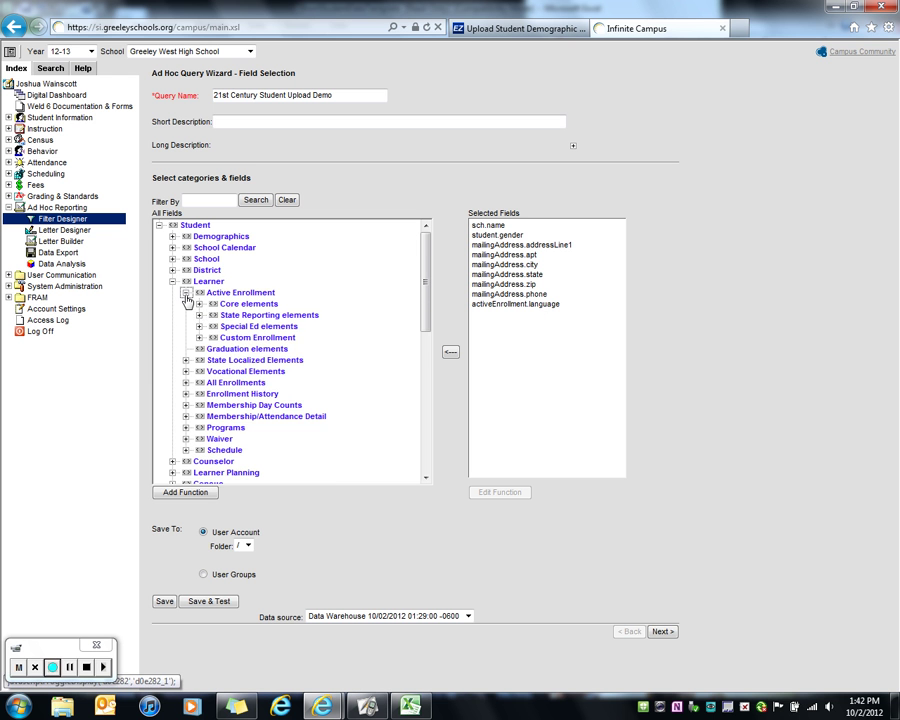
{"action": "left_click", "coordinate": [185, 292]}
{"action": "left_click", "coordinate": [172, 281]}
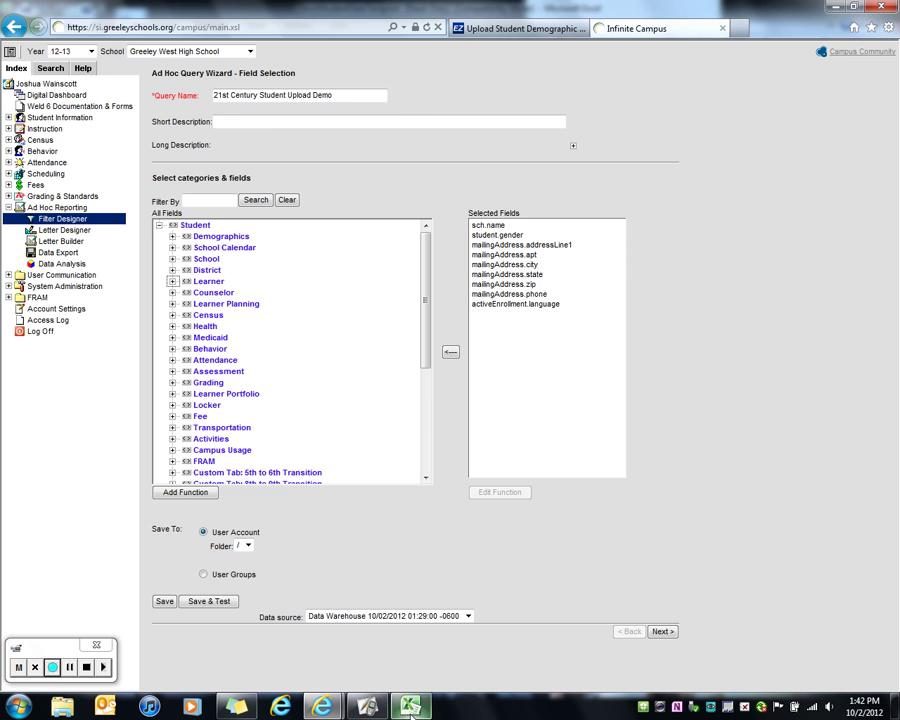
Check the column after Primary Language Code in the Excel template and add the Demographics grade field to the query in Infinite Campus.
{"action": "key", "text": "alt+Tab"}
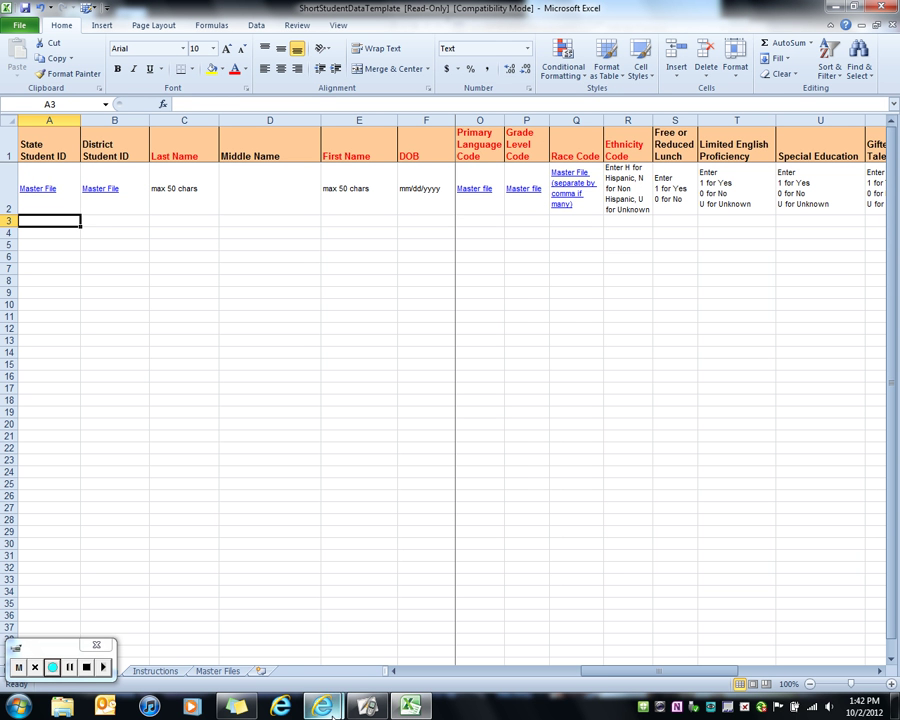
{"action": "mouse_move", "coordinate": [322, 706]}
{"action": "left_click", "coordinate": [432, 645]}
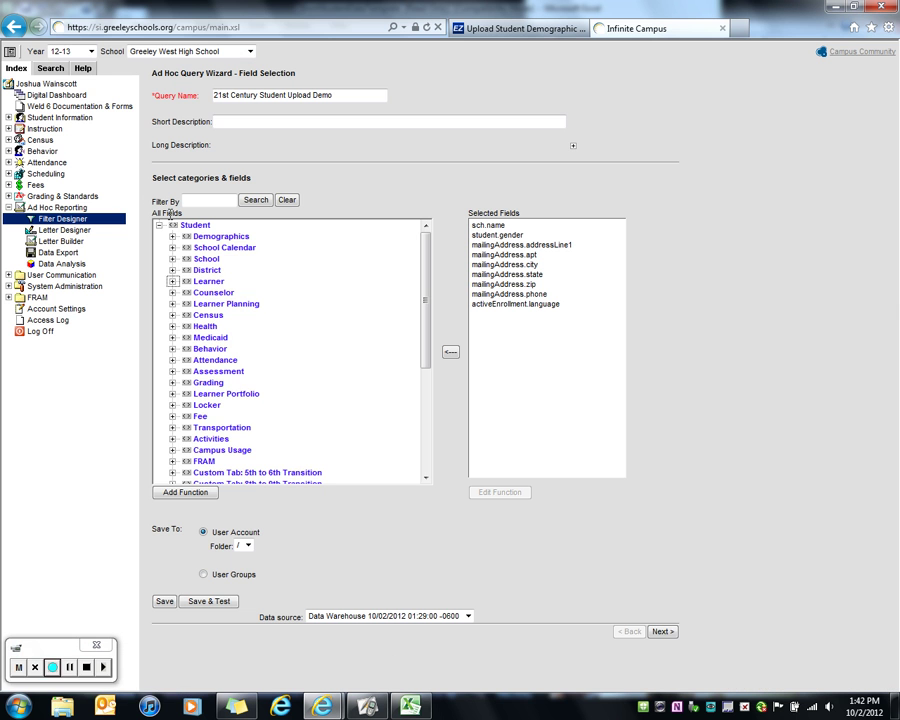
{"action": "left_click", "coordinate": [173, 237]}
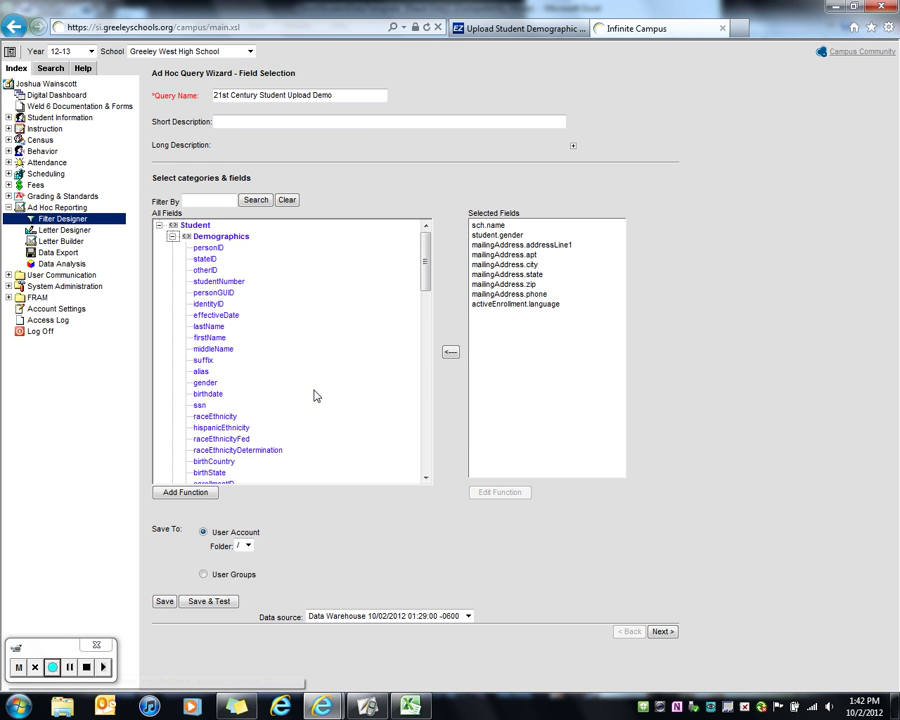
{"action": "left_click", "coordinate": [427, 479]}
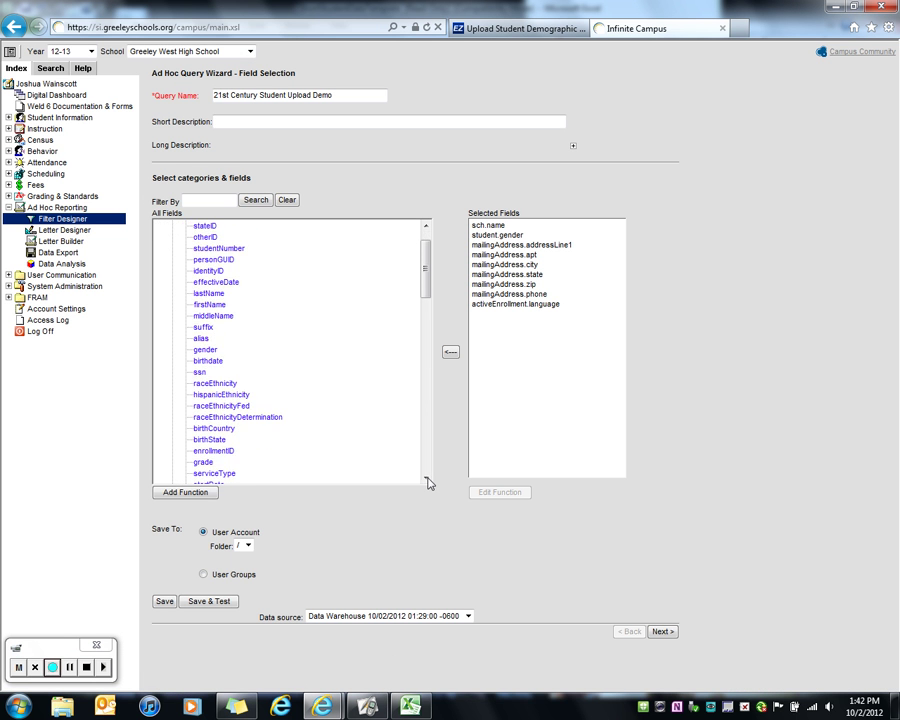
{"action": "left_click", "coordinate": [427, 479]}
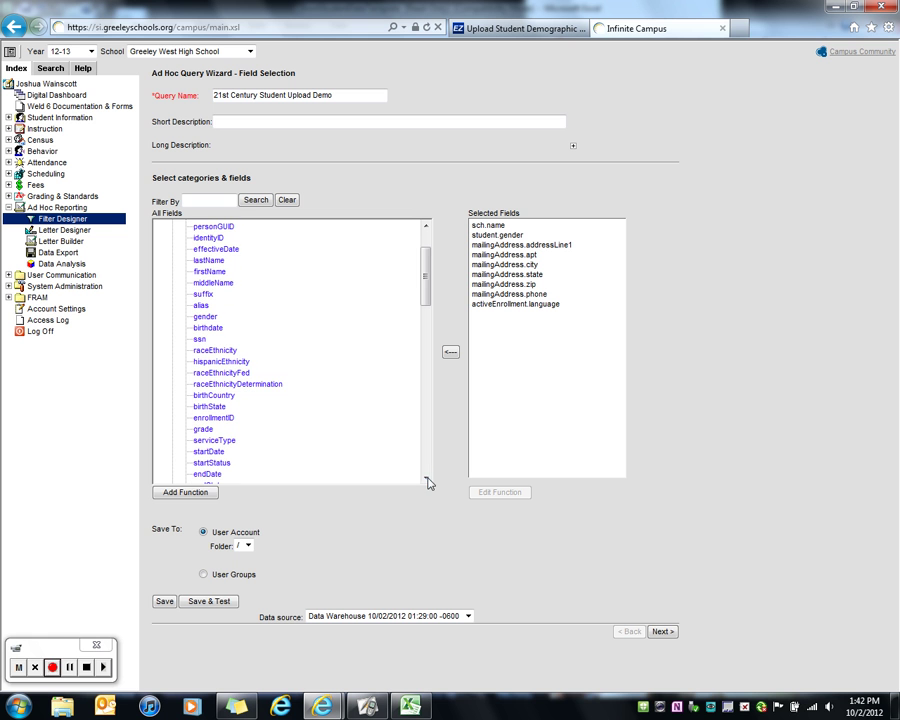
{"action": "left_click", "coordinate": [203, 430]}
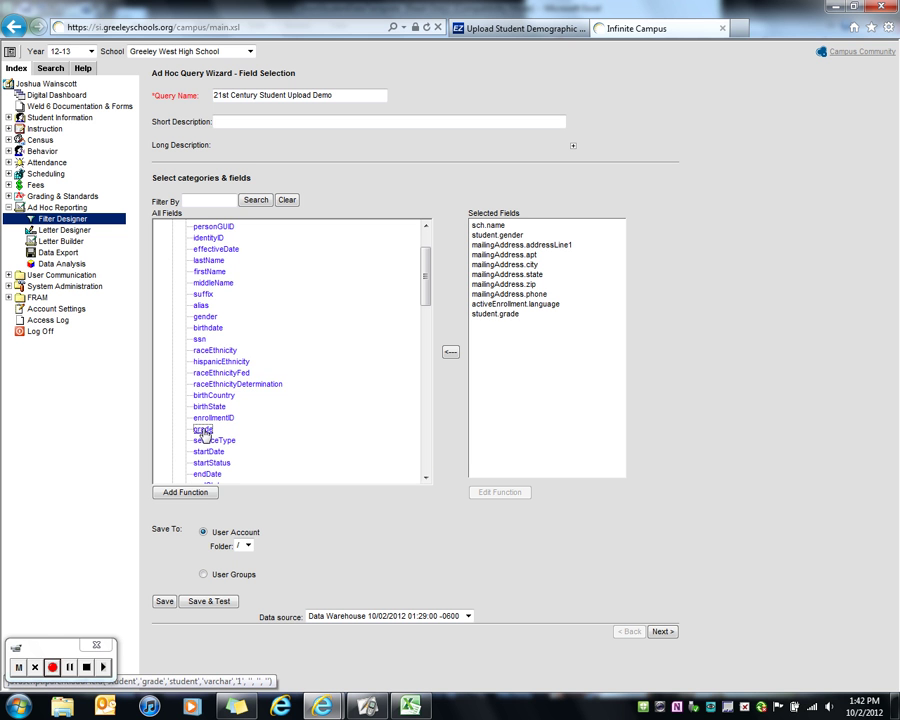
Check the race and ethnicity columns in Excel and add raceEthnicityFed and hispanicEthnicity from Demographics to the Infinite Campus query.
{"action": "left_click", "coordinate": [412, 707]}
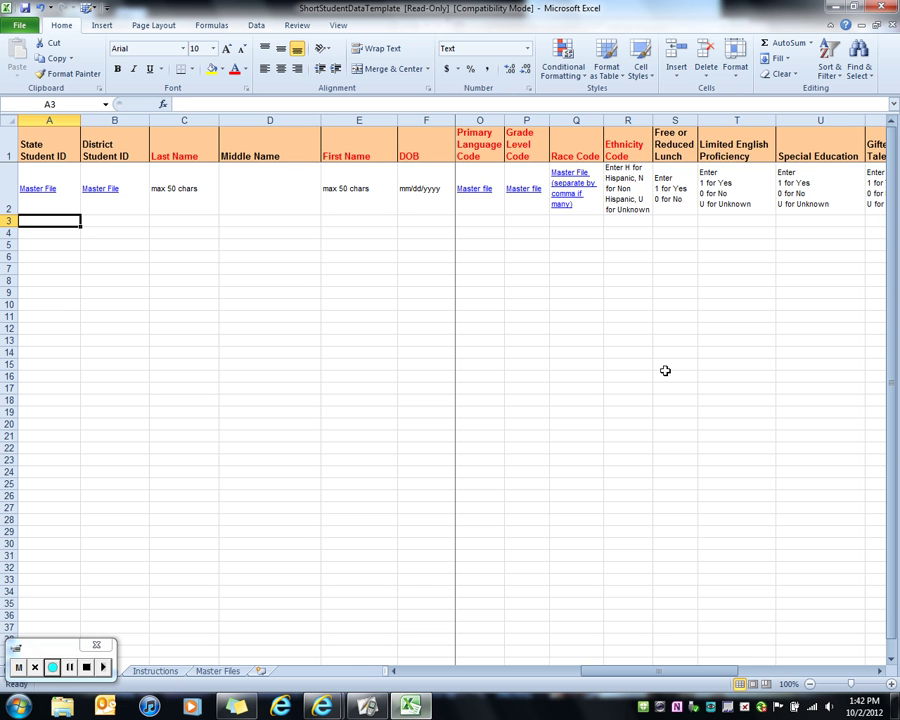
{"action": "left_click", "coordinate": [879, 671]}
{"action": "left_click", "coordinate": [879, 671]}
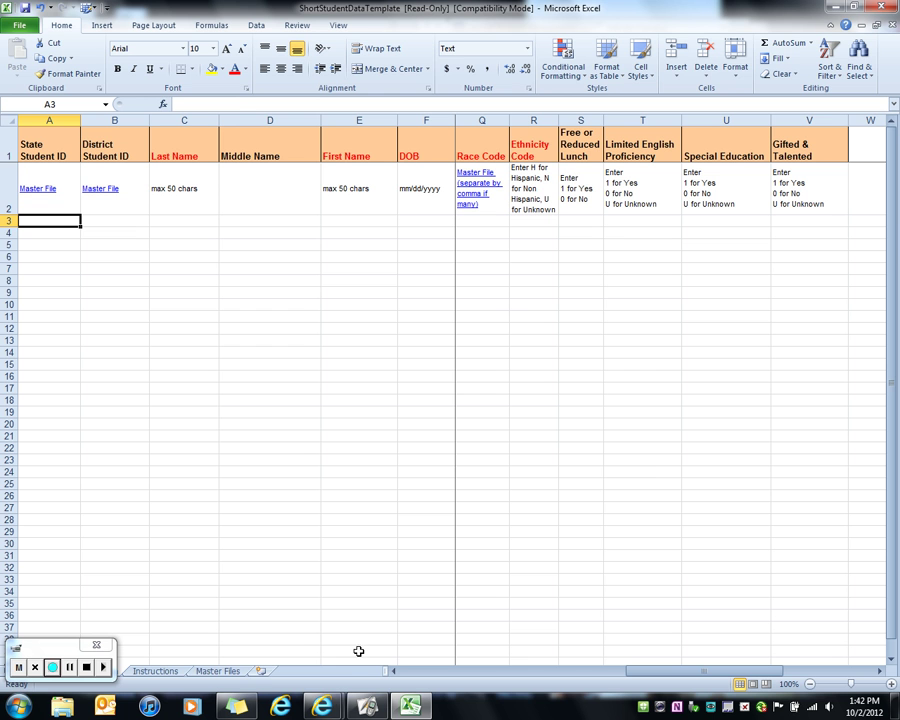
{"action": "mouse_move", "coordinate": [323, 707]}
{"action": "left_click", "coordinate": [408, 652]}
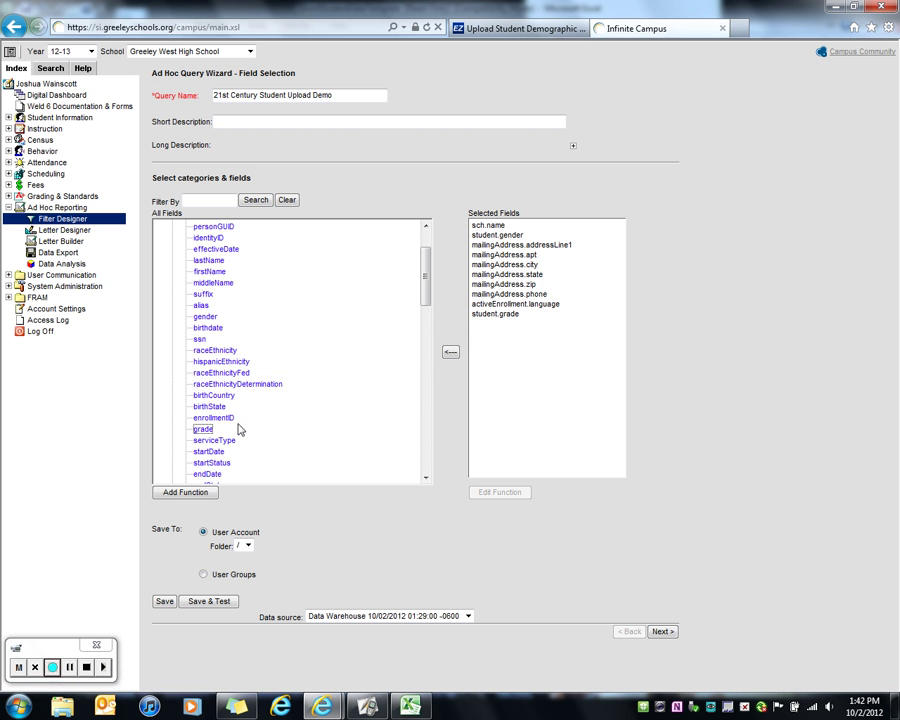
{"action": "left_click", "coordinate": [226, 374]}
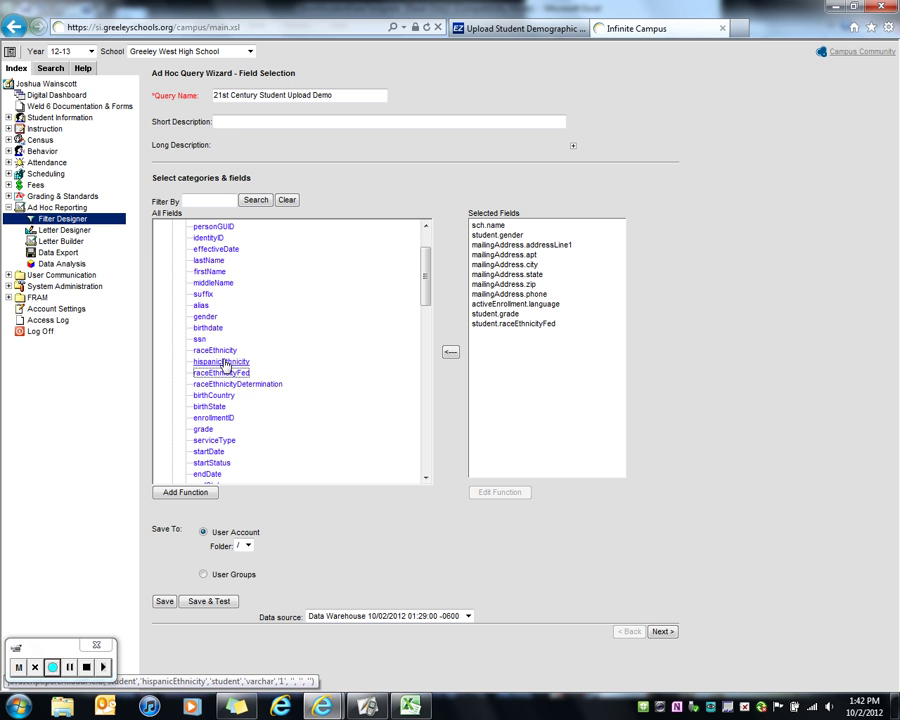
{"action": "left_click", "coordinate": [226, 363]}
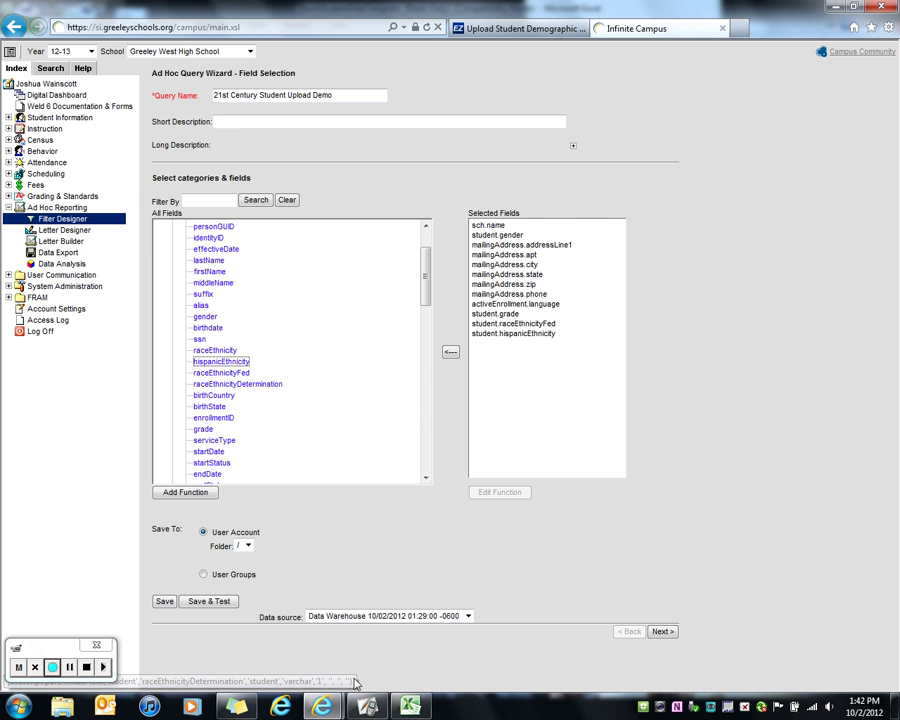
Check the template columns after Ethnicity Code in Excel and return to Infinite Campus.
{"action": "left_click", "coordinate": [411, 707]}
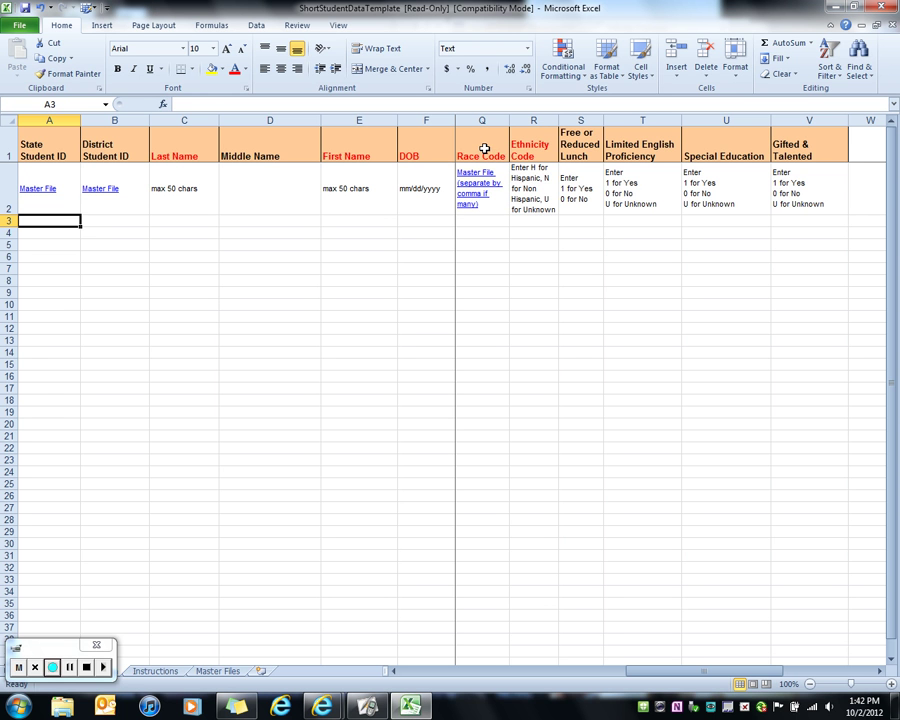
{"action": "left_click", "coordinate": [881, 672]}
{"action": "left_click", "coordinate": [881, 672]}
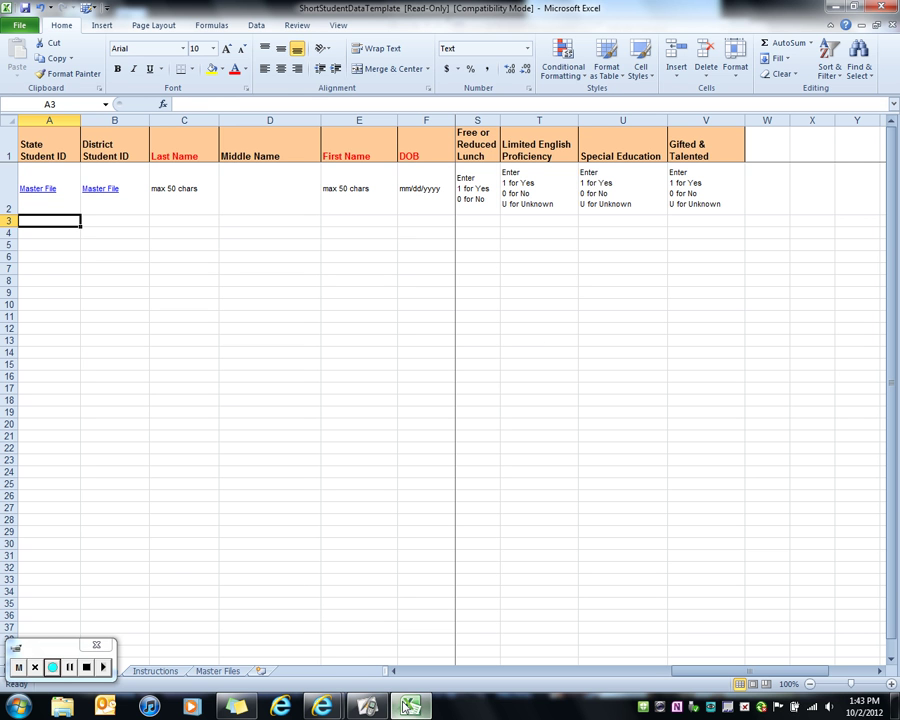
{"action": "mouse_move", "coordinate": [322, 706]}
{"action": "left_click", "coordinate": [389, 659]}
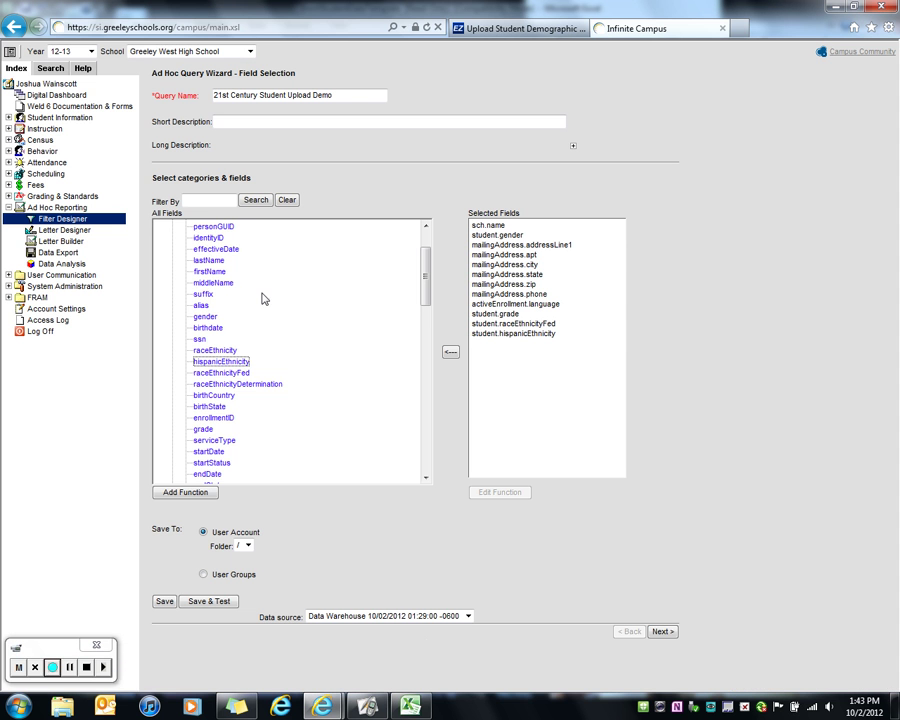
Collapse the Demographics category and add the eligibility field from the FRAM Eligibility category to the query.
{"action": "scroll", "coordinate": [180, 260], "scroll_direction": "up", "scroll_amount": 4}
{"action": "left_click", "coordinate": [172, 238]}
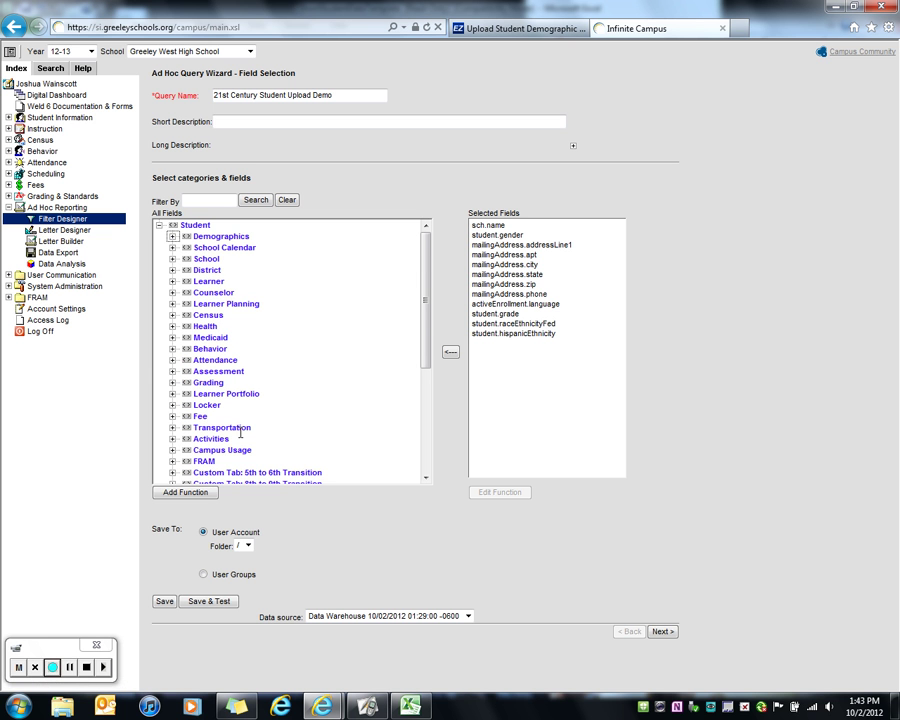
{"action": "left_click", "coordinate": [174, 467]}
{"action": "scroll", "coordinate": [190, 436], "scroll_direction": "down", "scroll_amount": 1}
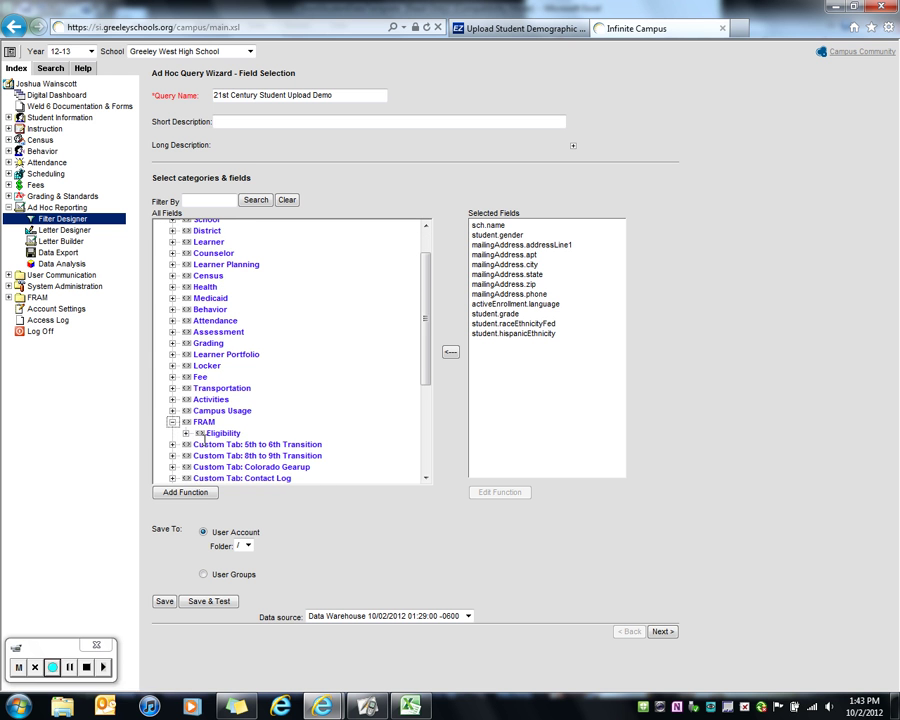
{"action": "left_click", "coordinate": [186, 434]}
{"action": "scroll", "coordinate": [286, 447], "scroll_direction": "down", "scroll_amount": 1}
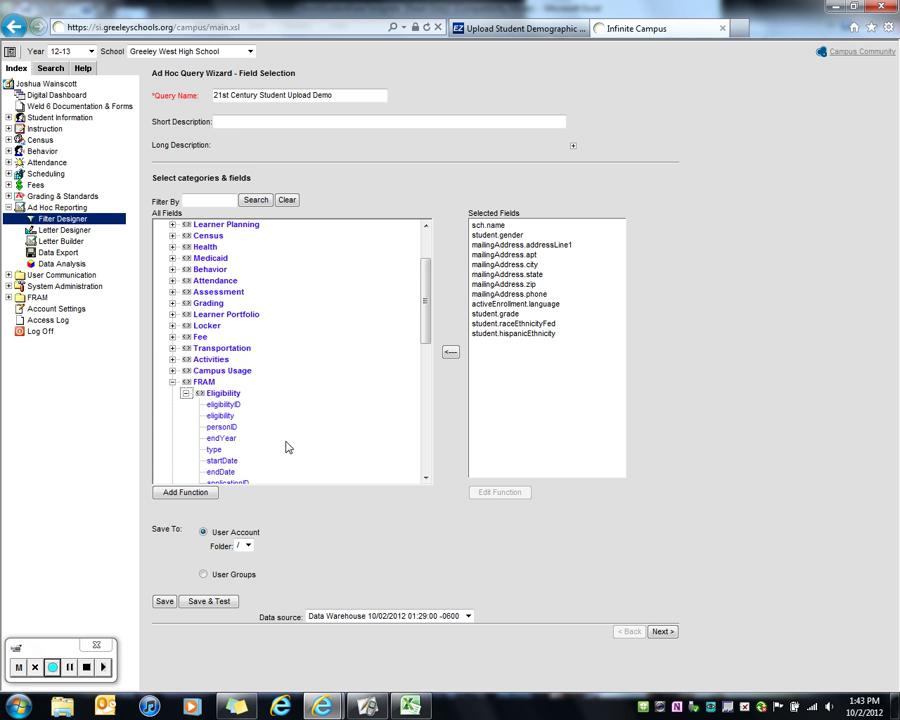
{"action": "scroll", "coordinate": [286, 447], "scroll_direction": "down", "scroll_amount": 2}
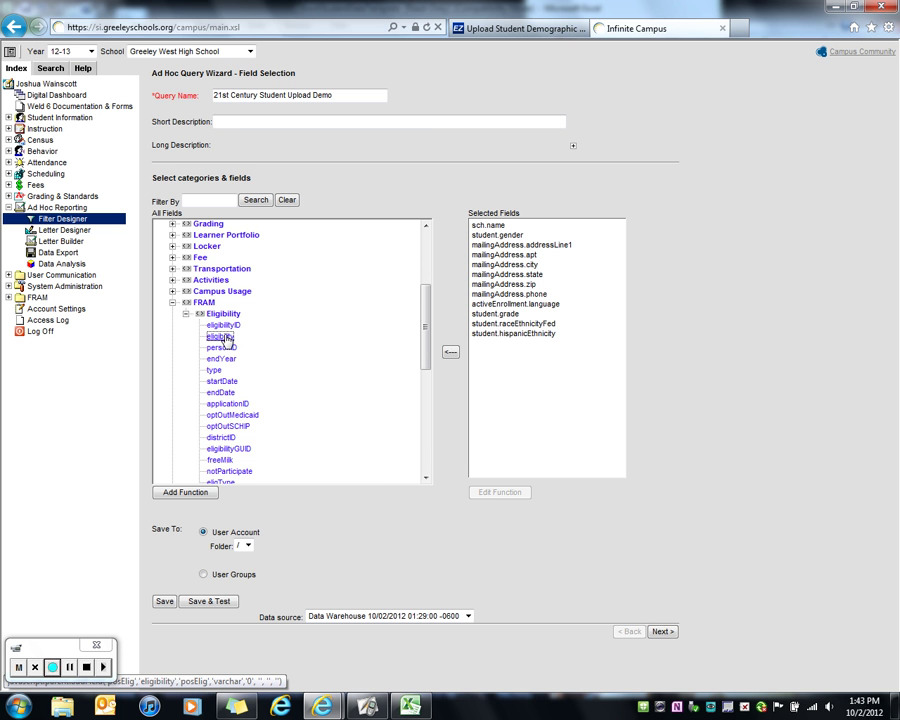
{"action": "left_click", "coordinate": [222, 338]}
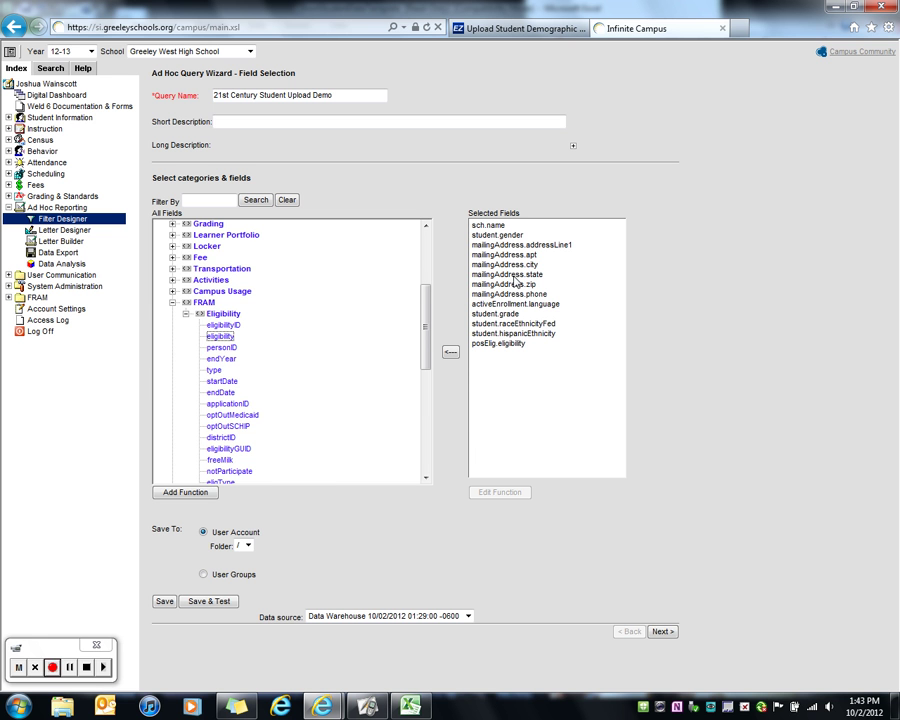
Collapse the FRAM category, check the template columns after Free or Reduced Lunch in Excel, and return to Infinite Campus.
{"action": "left_click", "coordinate": [185, 321]}
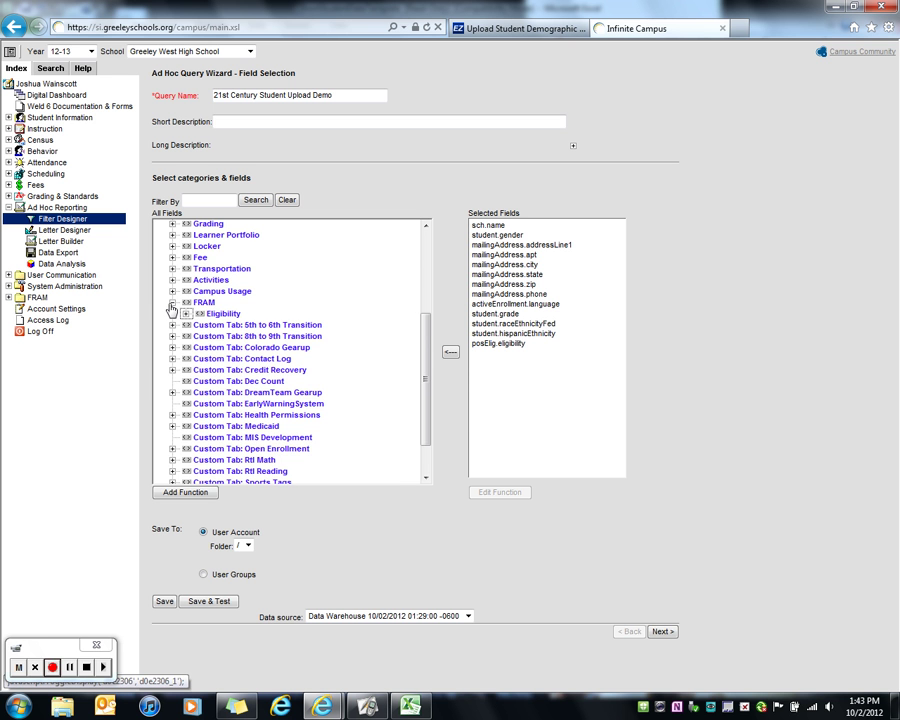
{"action": "left_click", "coordinate": [172, 302]}
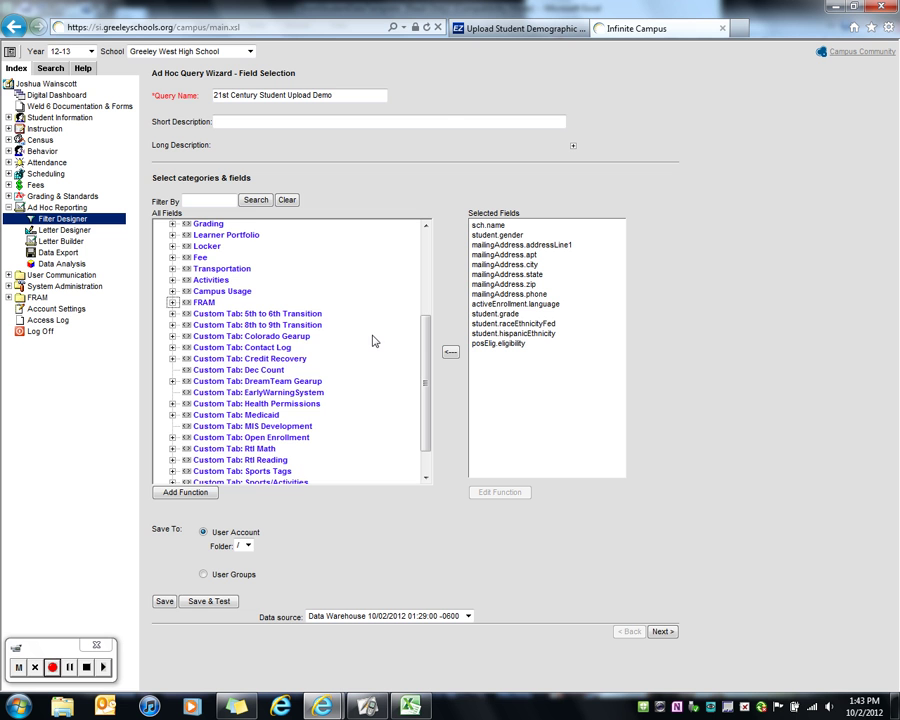
{"action": "key", "text": "alt+Tab"}
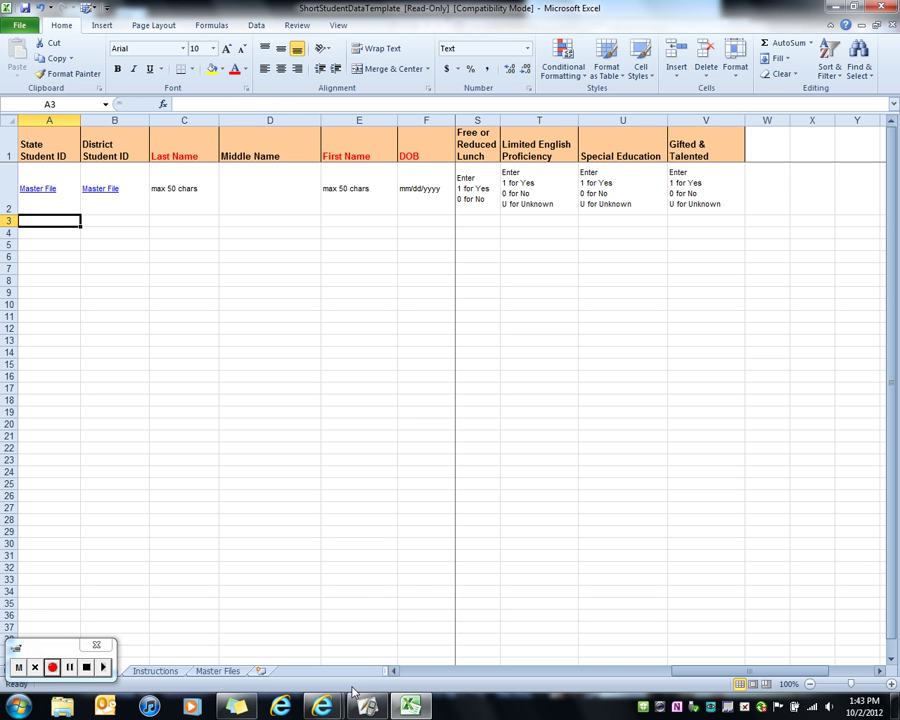
{"action": "mouse_move", "coordinate": [355, 700]}
{"action": "left_click", "coordinate": [436, 655]}
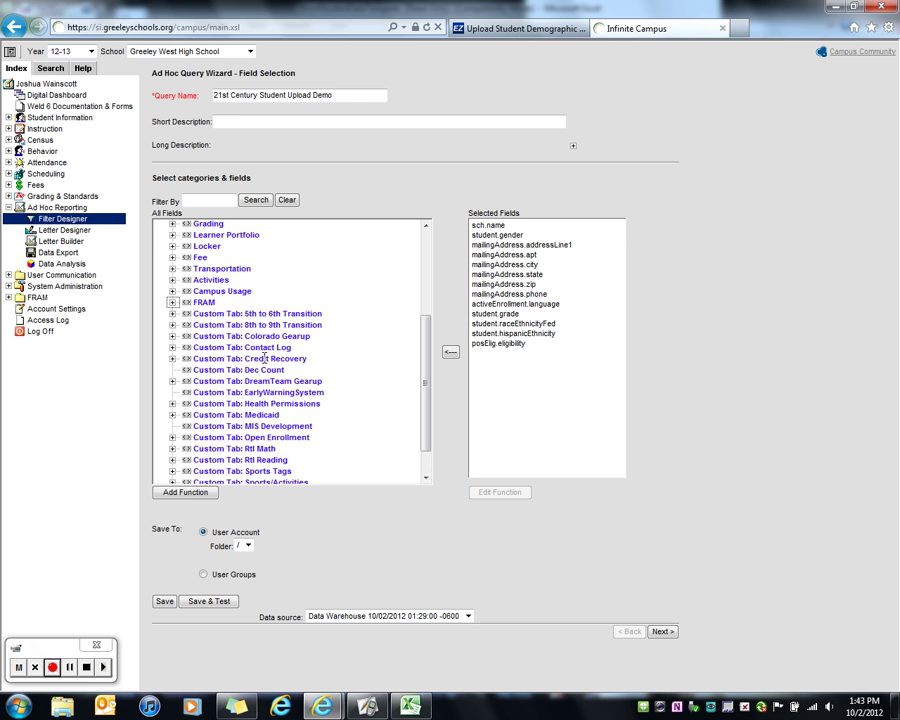
Add englishProficiency to the query from the State Reporting elements under Learner's Active Enrollment category, and collapse those elements.
{"action": "scroll", "coordinate": [175, 276], "scroll_direction": "up", "scroll_amount": 3}
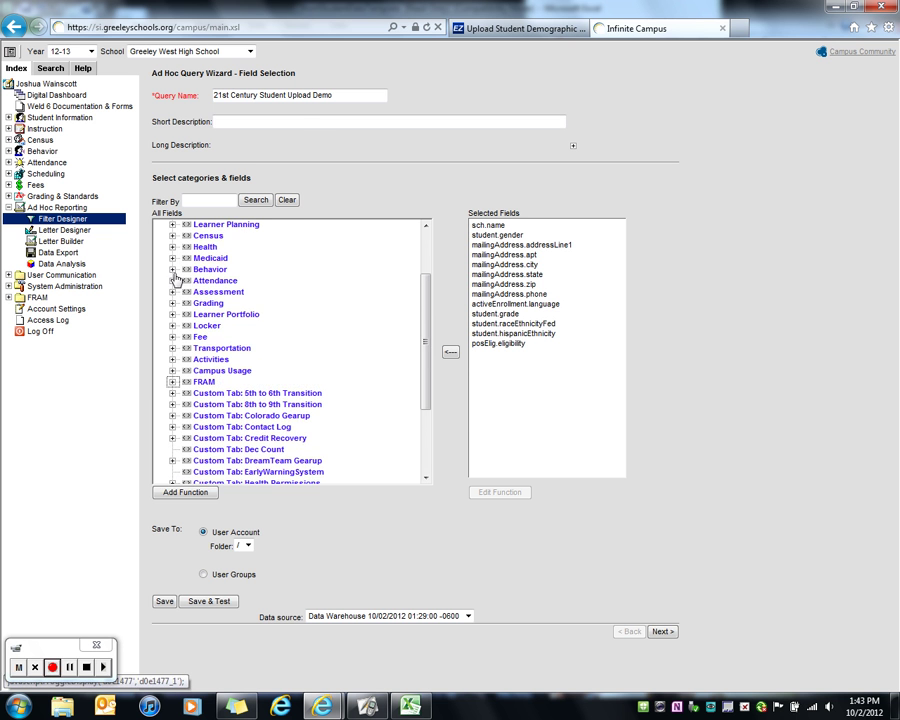
{"action": "scroll", "coordinate": [185, 335], "scroll_direction": "up", "scroll_amount": 2}
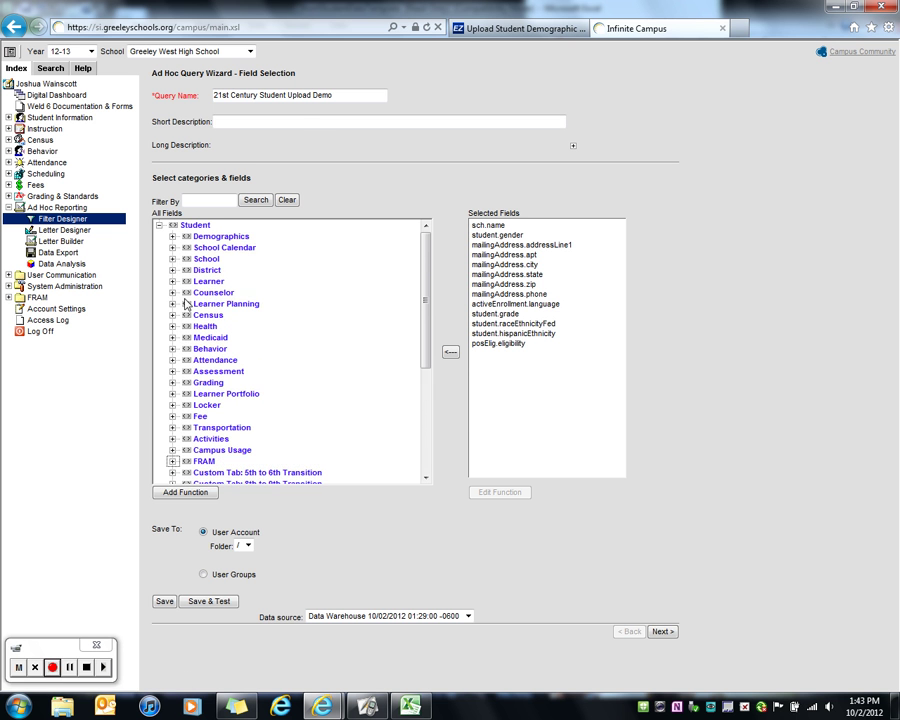
{"action": "left_click", "coordinate": [172, 282]}
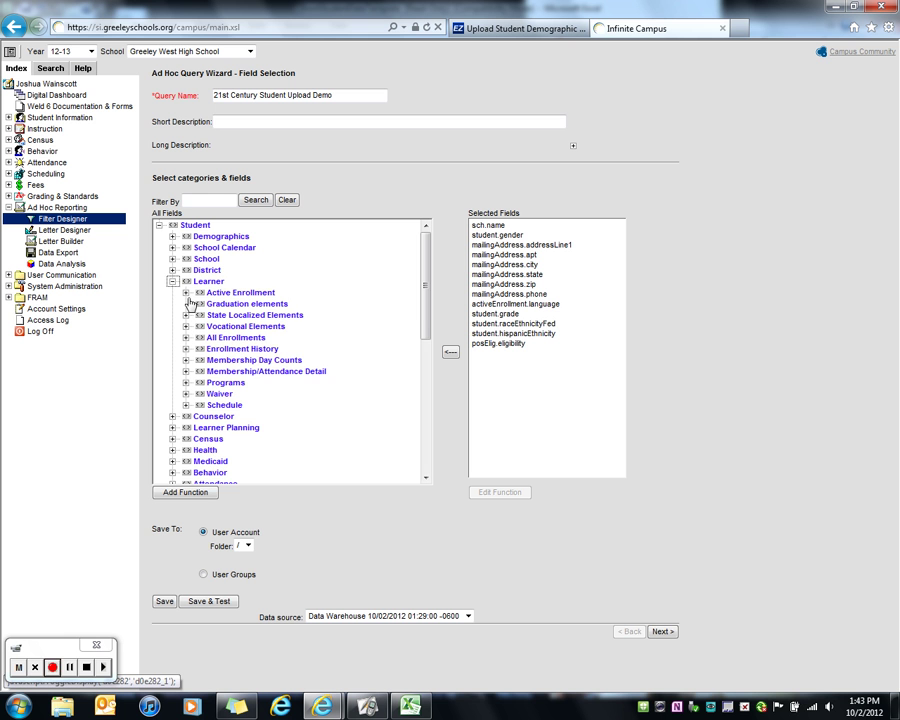
{"action": "left_click", "coordinate": [185, 294]}
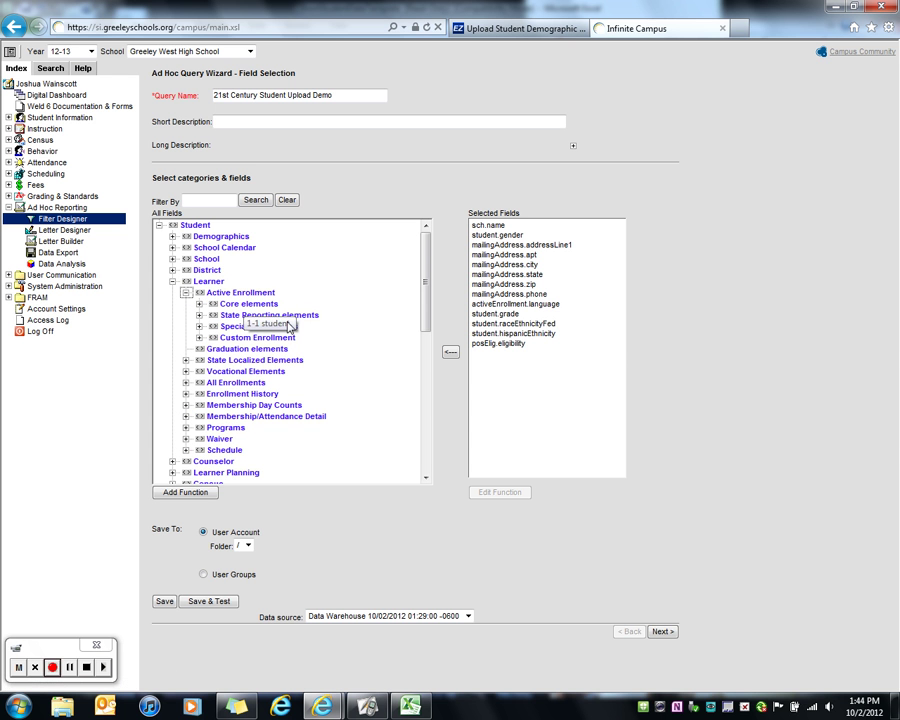
{"action": "left_click", "coordinate": [199, 316]}
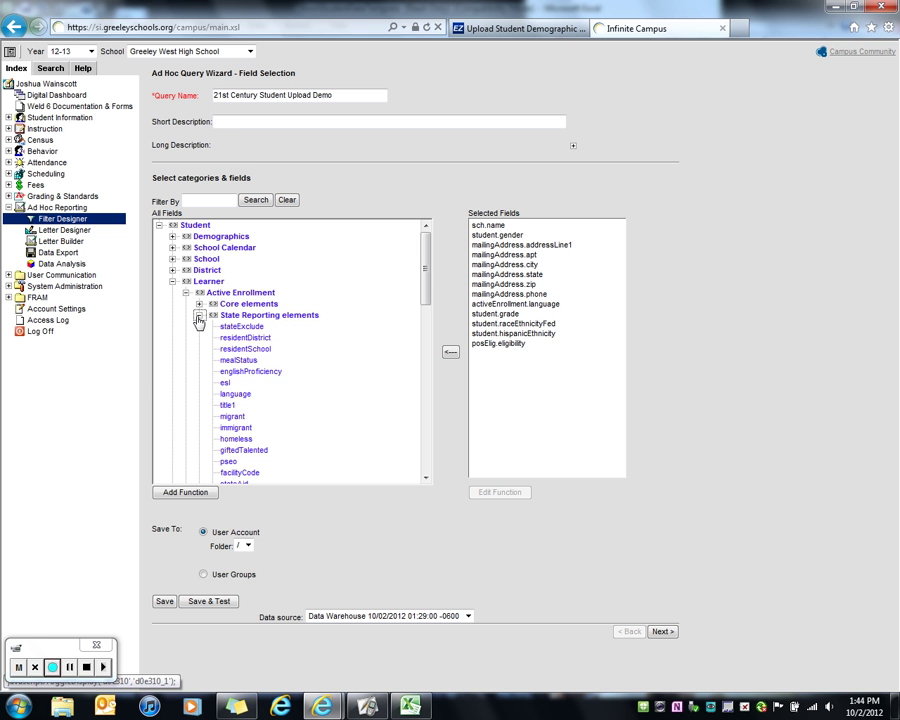
{"action": "left_click", "coordinate": [268, 376]}
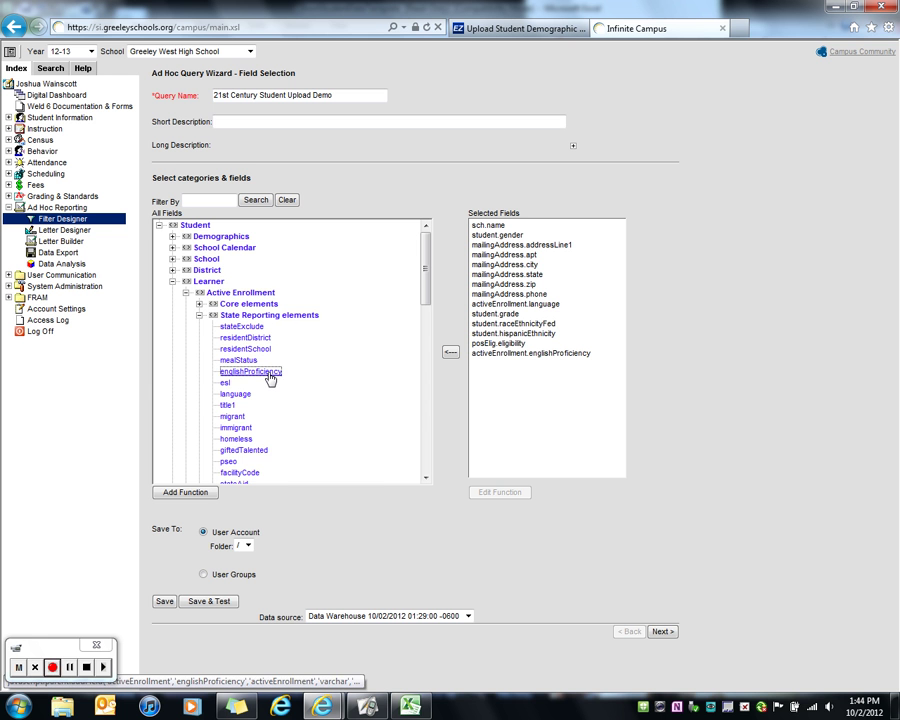
{"action": "left_click", "coordinate": [199, 316]}
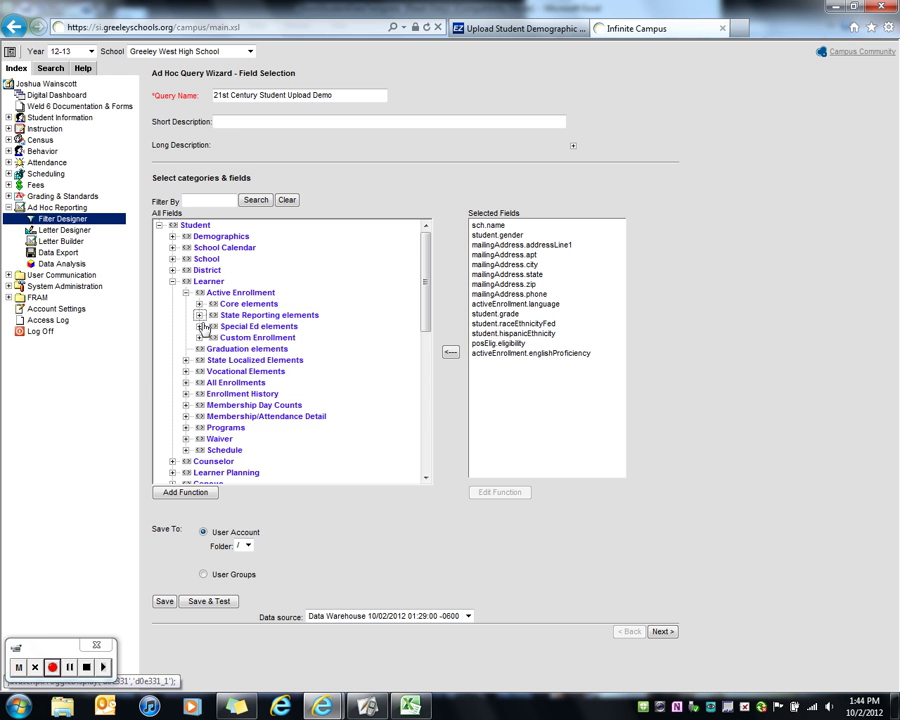
Add specialEdStatus from the Special Ed elements and giftedTalented from the State Reporting elements to the query.
{"action": "left_click", "coordinate": [199, 327]}
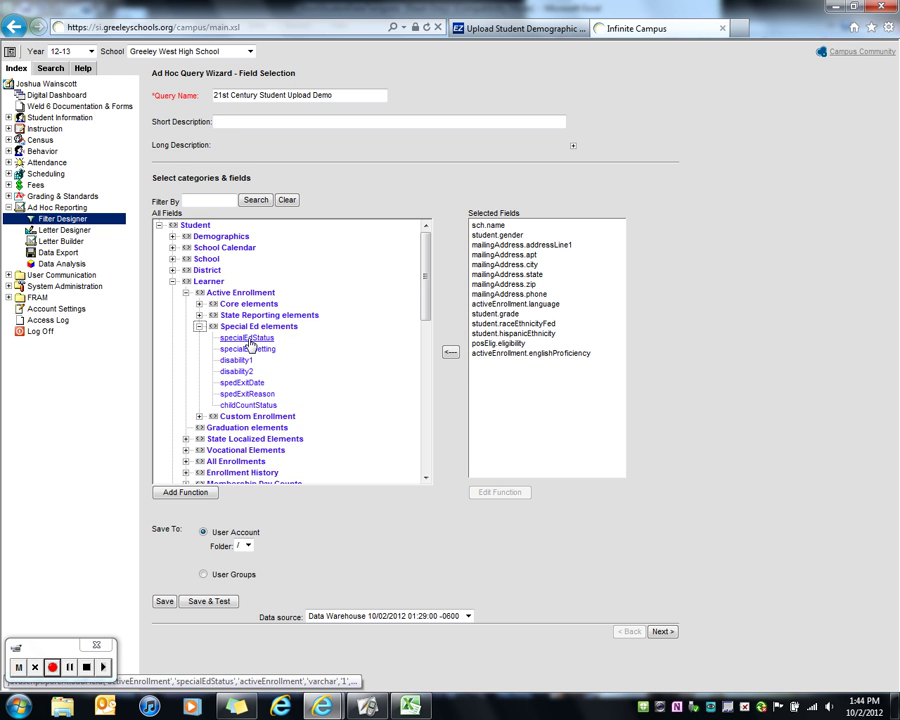
{"action": "left_click", "coordinate": [249, 340]}
{"action": "left_click", "coordinate": [199, 327]}
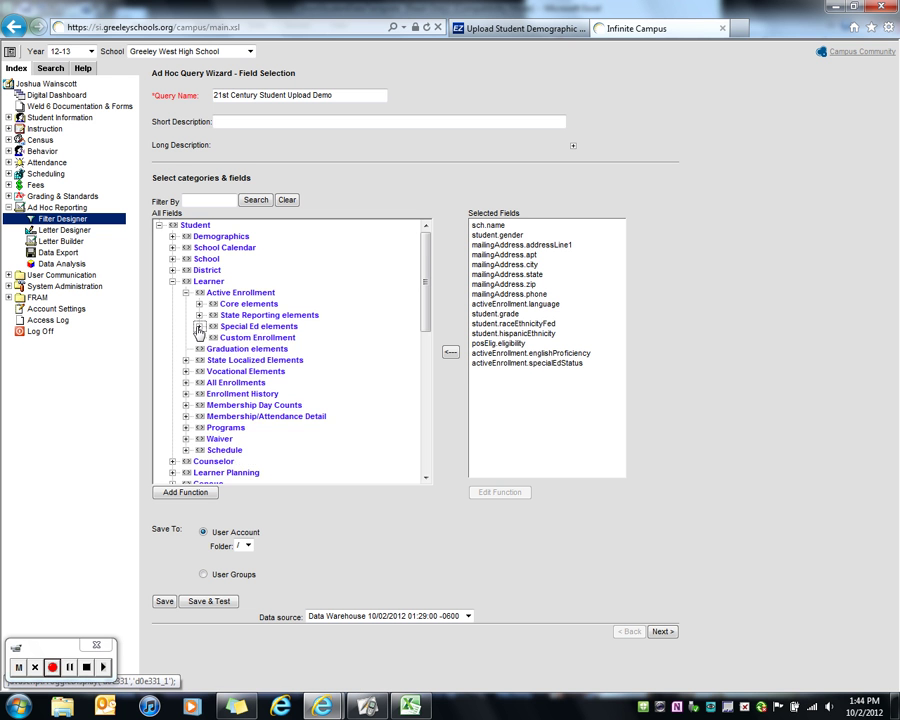
{"action": "left_click", "coordinate": [199, 317]}
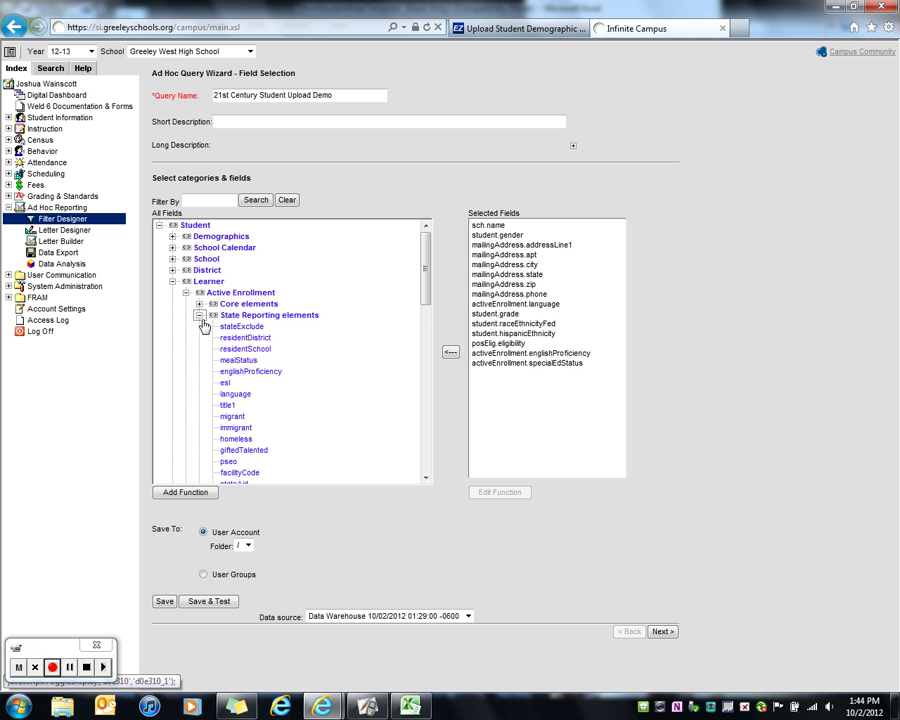
{"action": "left_click", "coordinate": [255, 451]}
{"action": "left_click", "coordinate": [199, 316]}
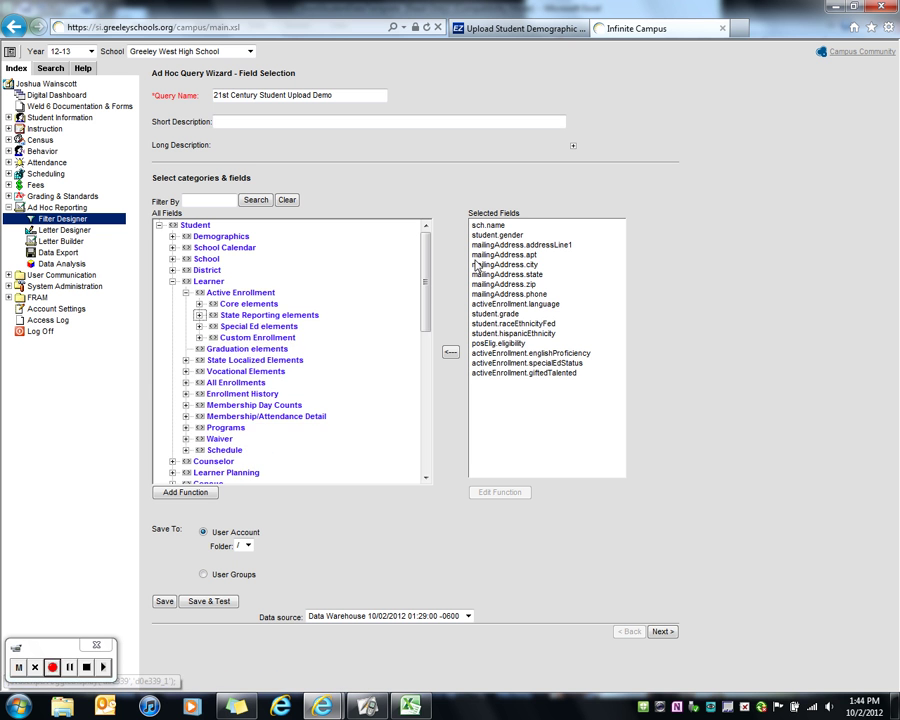
Review the Excel template's column headings from Gifted & Talented back to School Code and return to Infinite Campus.
{"action": "left_click", "coordinate": [411, 707]}
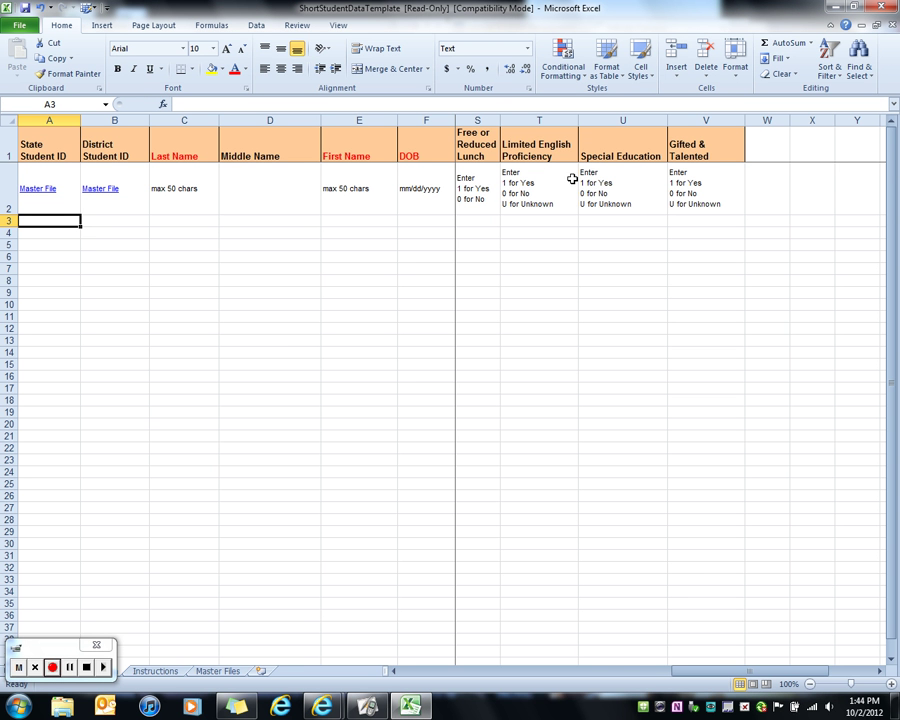
{"action": "left_click_drag", "start_coordinate": [723, 671], "coordinate": [440, 676]}
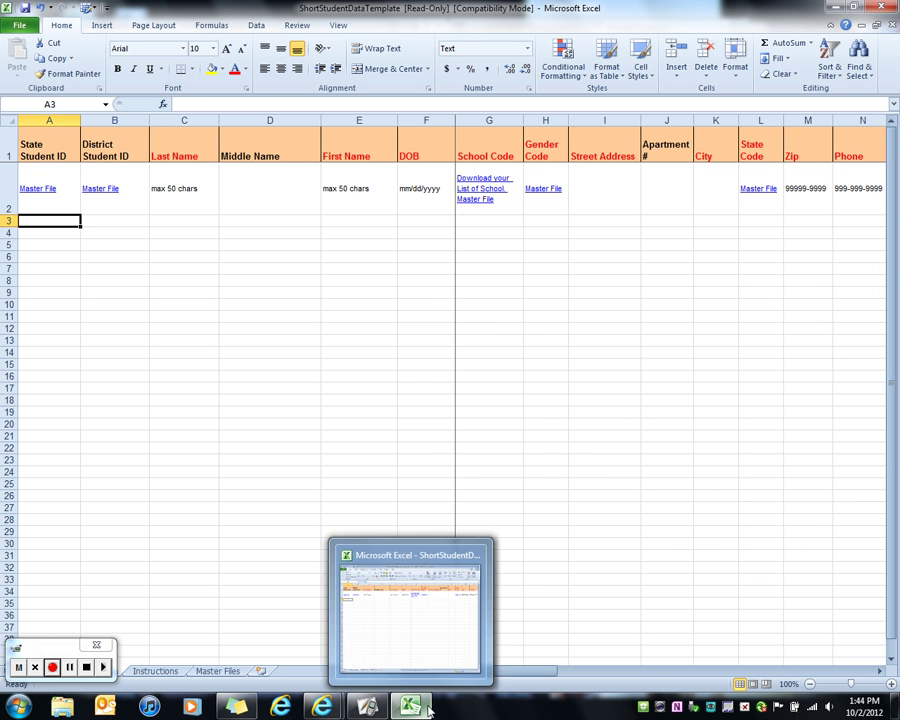
{"action": "mouse_move", "coordinate": [322, 708]}
{"action": "left_click", "coordinate": [386, 668]}
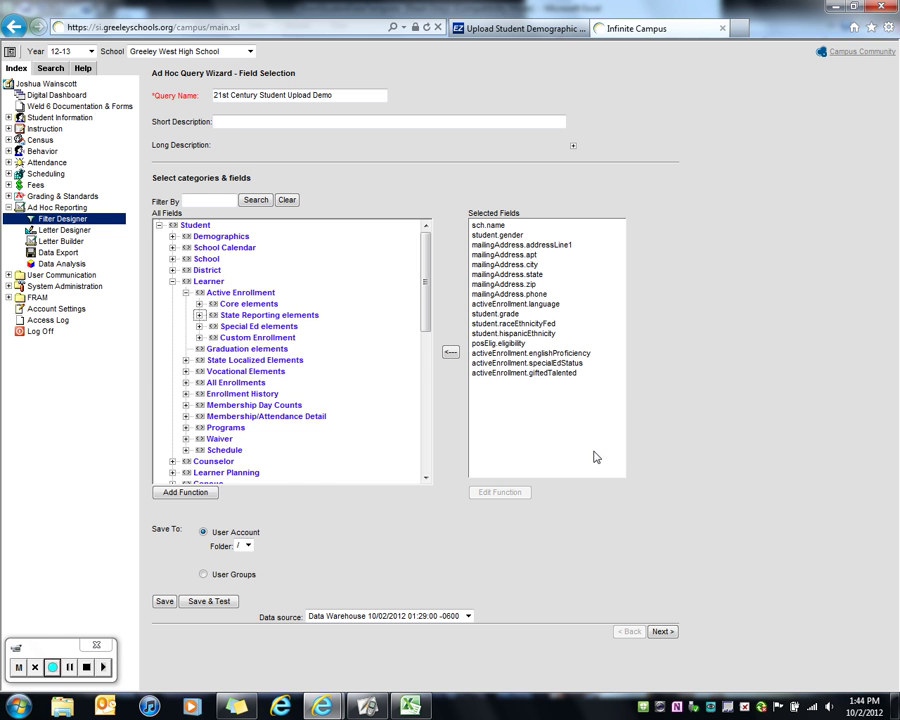
Collapse the Learner category and add the activeToday field from Demographics to the query.
{"action": "left_click", "coordinate": [186, 292]}
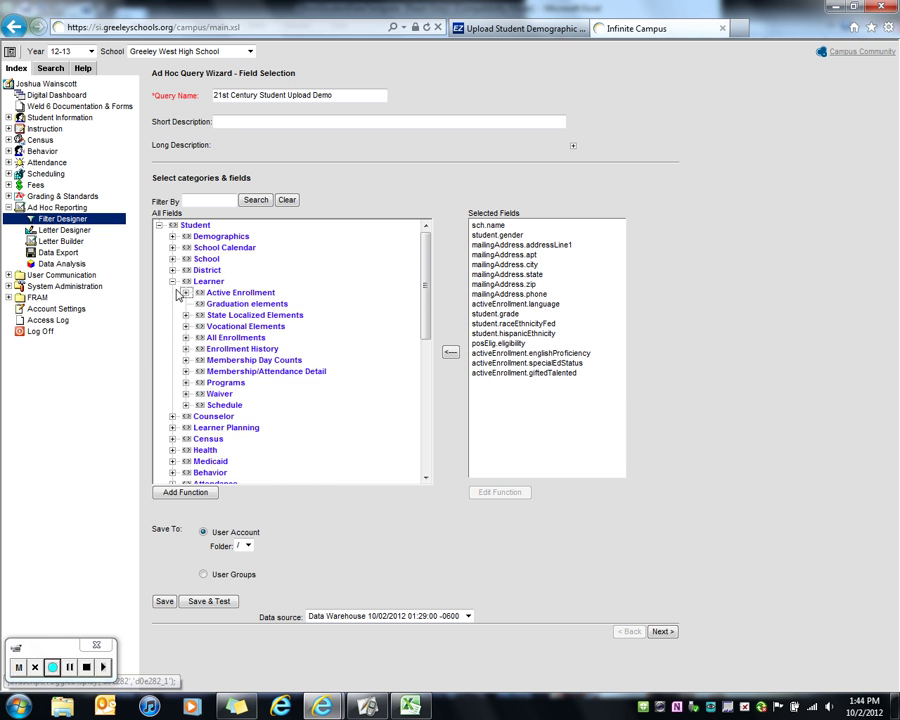
{"action": "left_click", "coordinate": [172, 281]}
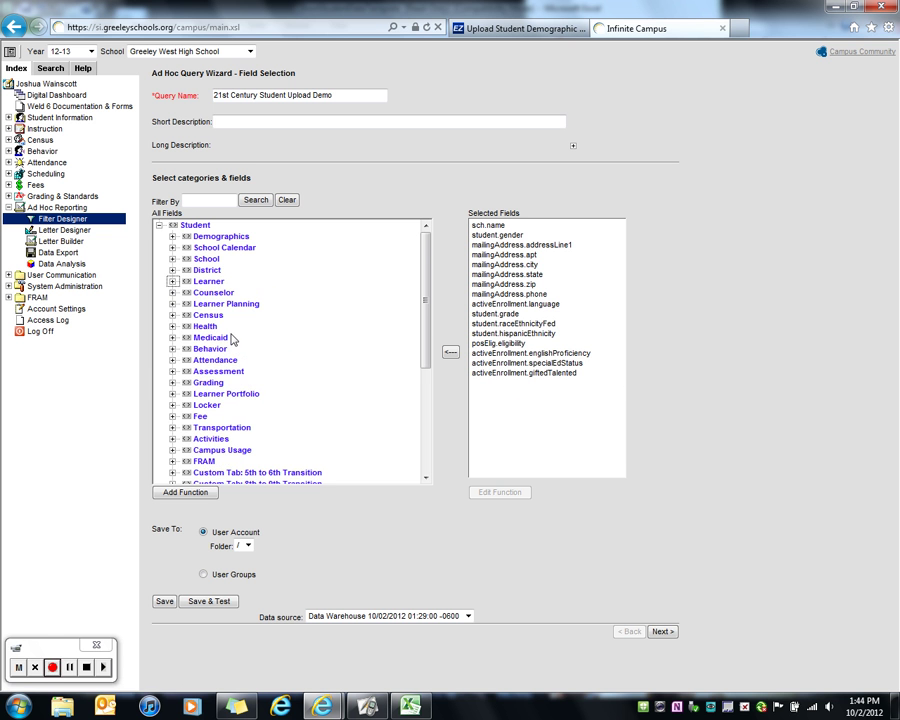
{"action": "left_click", "coordinate": [172, 238]}
{"action": "scroll", "coordinate": [248, 399], "scroll_direction": "down", "scroll_amount": 3}
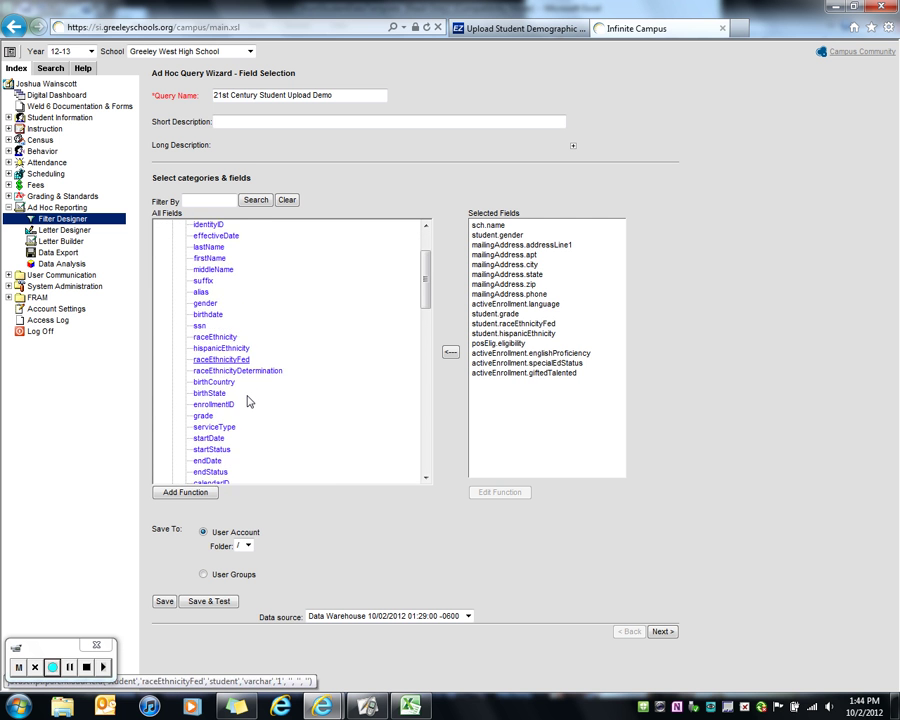
{"action": "scroll", "coordinate": [248, 401], "scroll_direction": "down", "scroll_amount": 6}
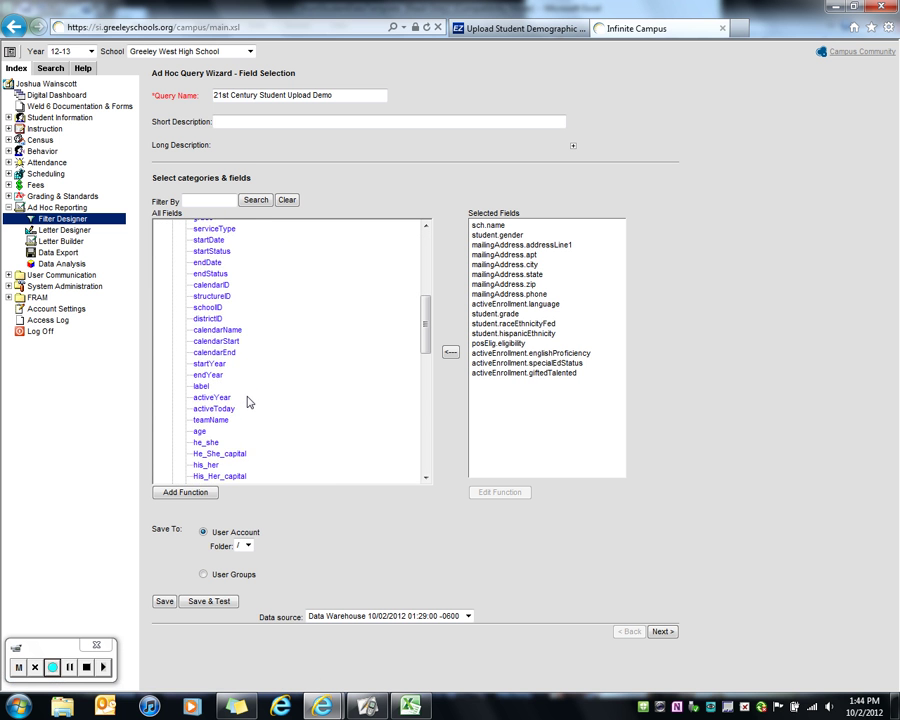
{"action": "scroll", "coordinate": [240, 380], "scroll_direction": "down", "scroll_amount": 1}
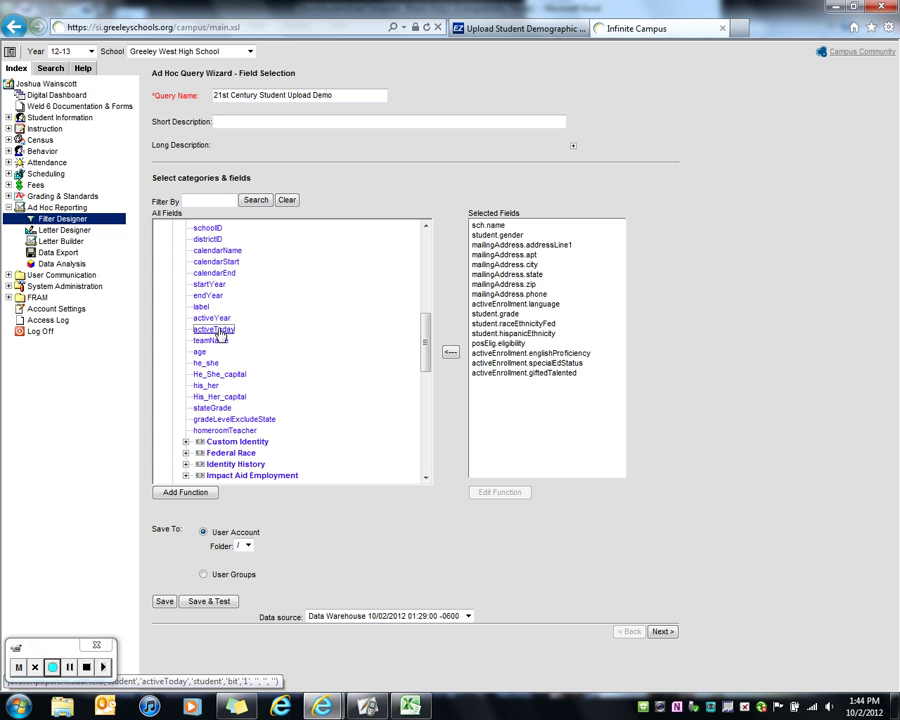
{"action": "left_click", "coordinate": [219, 331]}
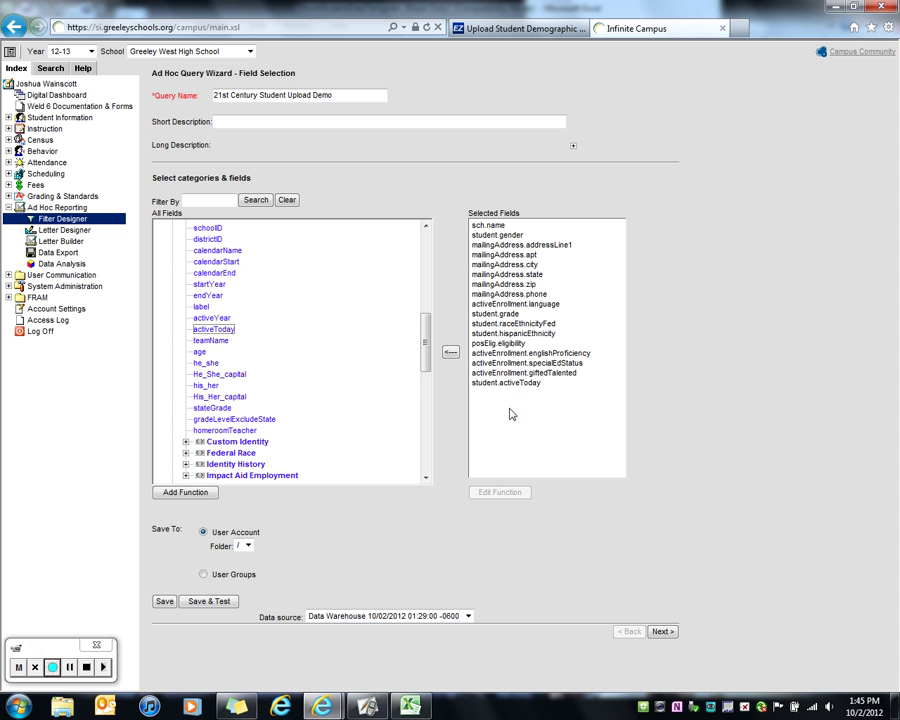
Collapse the Demographics category and add the secondary field from Census Mailing Addresses to the query.
{"action": "scroll", "coordinate": [250, 385], "scroll_direction": "up", "scroll_amount": 10}
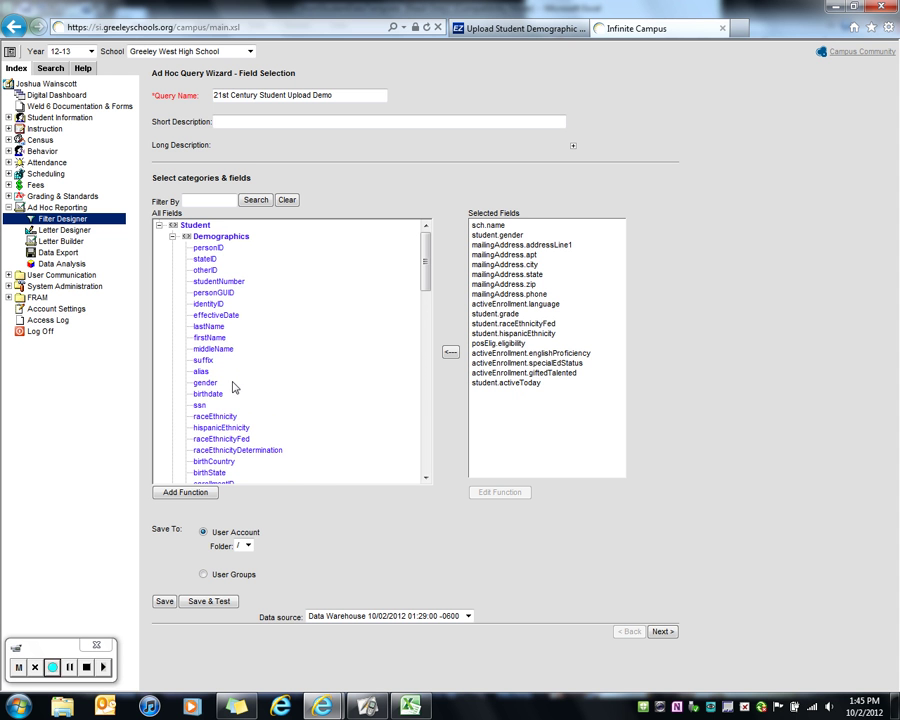
{"action": "left_click", "coordinate": [172, 236]}
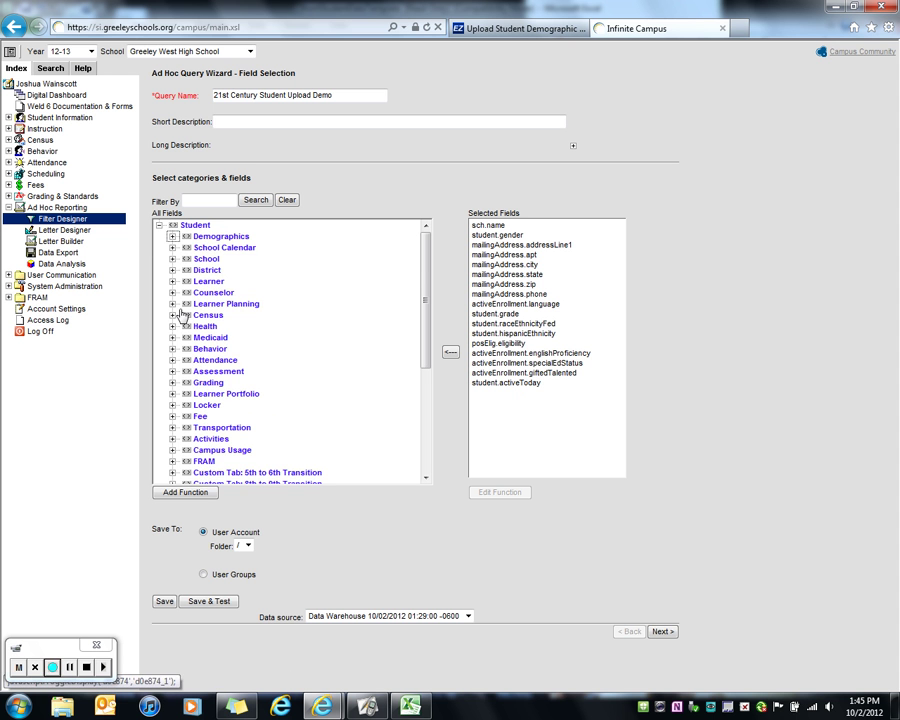
{"action": "left_click", "coordinate": [172, 315]}
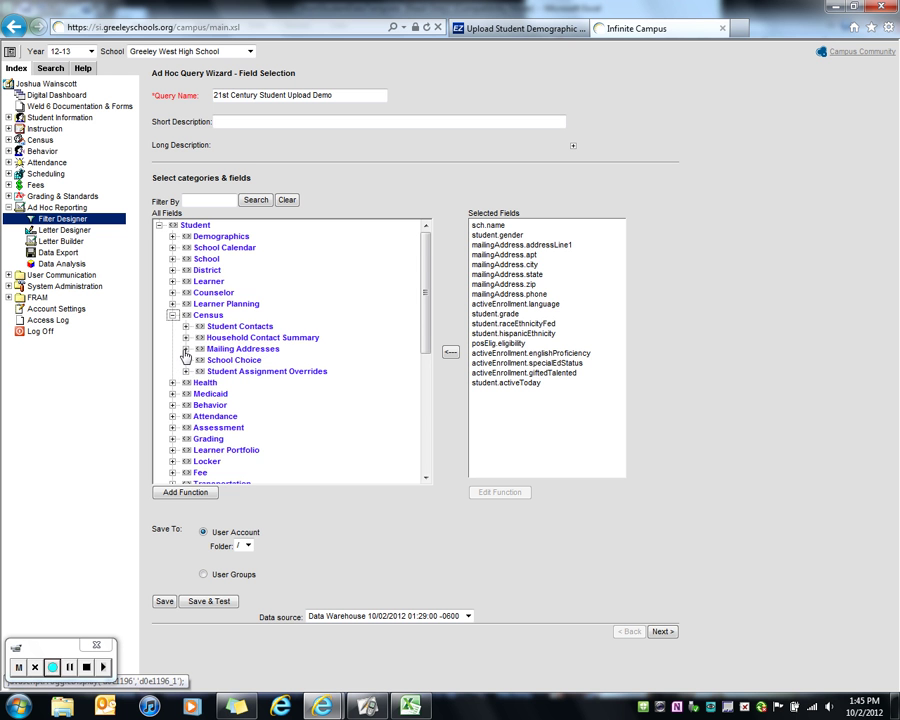
{"action": "left_click", "coordinate": [185, 350]}
{"action": "scroll", "coordinate": [274, 399], "scroll_direction": "down", "scroll_amount": 1}
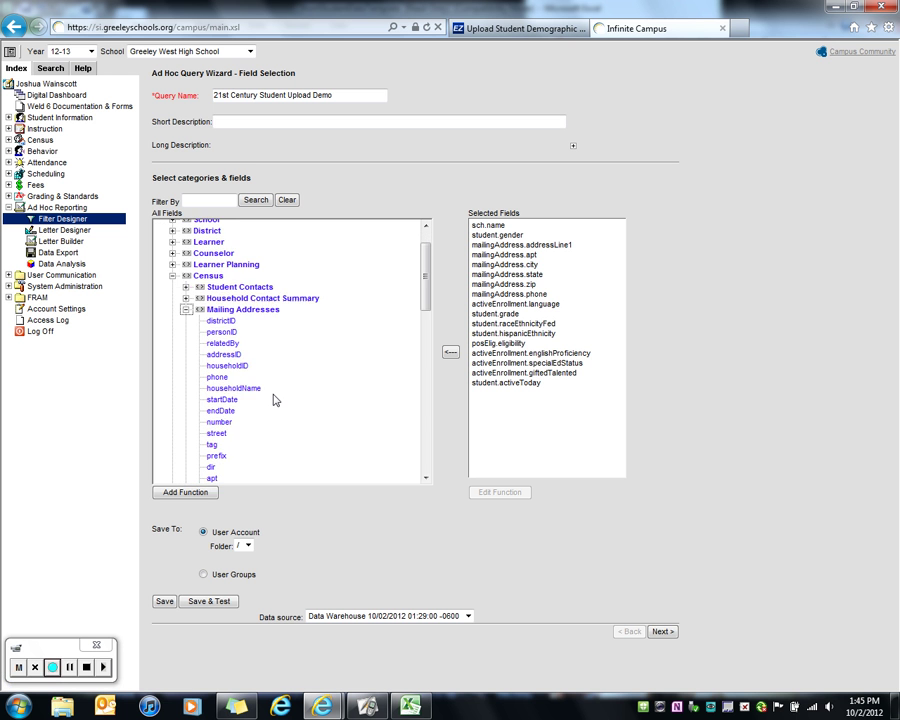
{"action": "scroll", "coordinate": [274, 399], "scroll_direction": "down", "scroll_amount": 9}
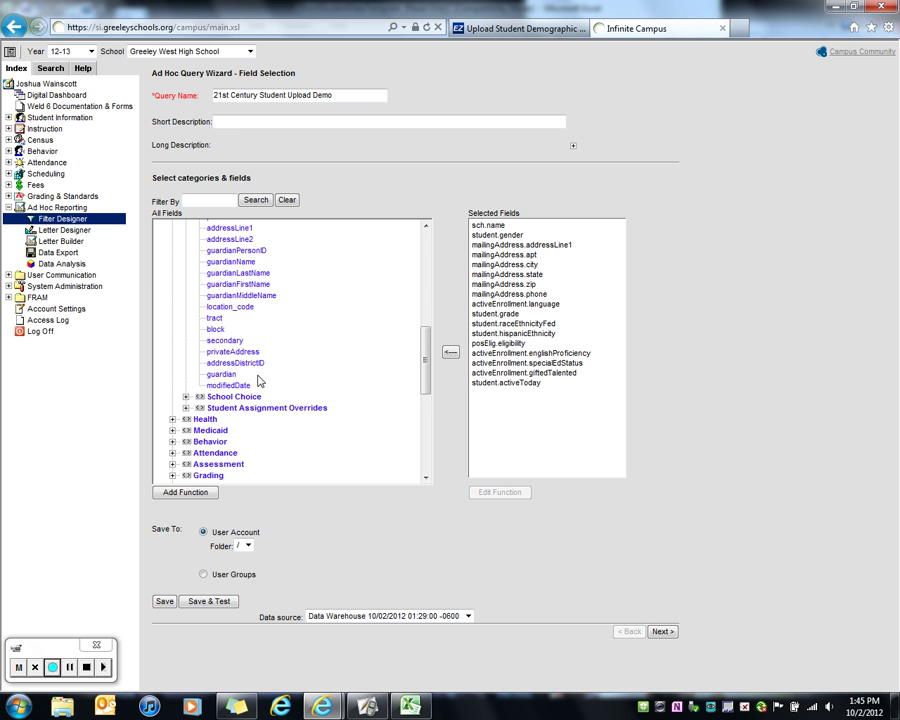
{"action": "scroll", "coordinate": [255, 370], "scroll_direction": "up", "scroll_amount": 1}
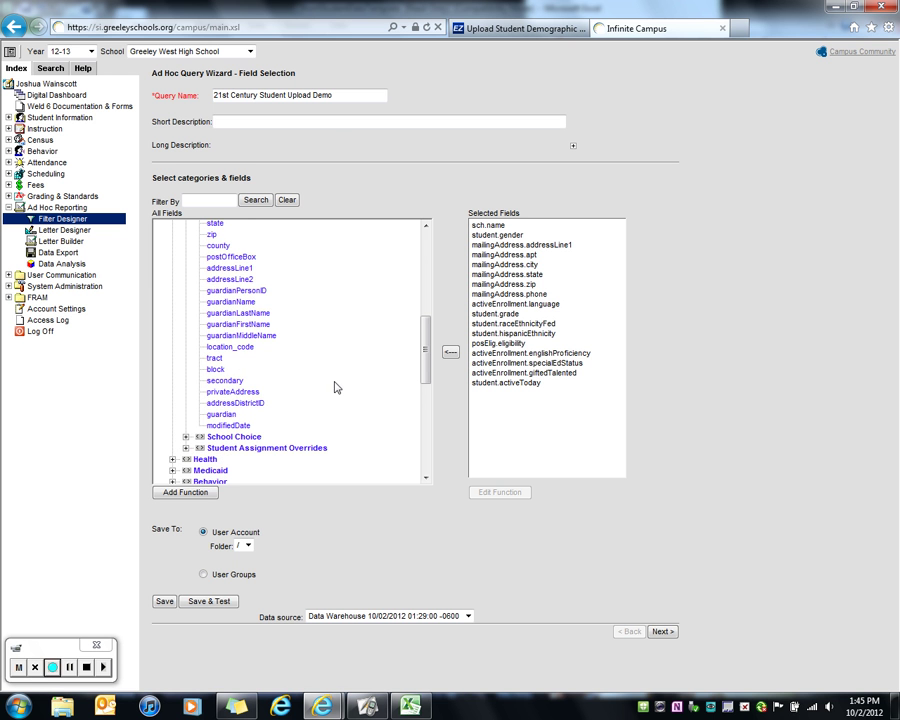
{"action": "scroll", "coordinate": [277, 371], "scroll_direction": "up", "scroll_amount": 6}
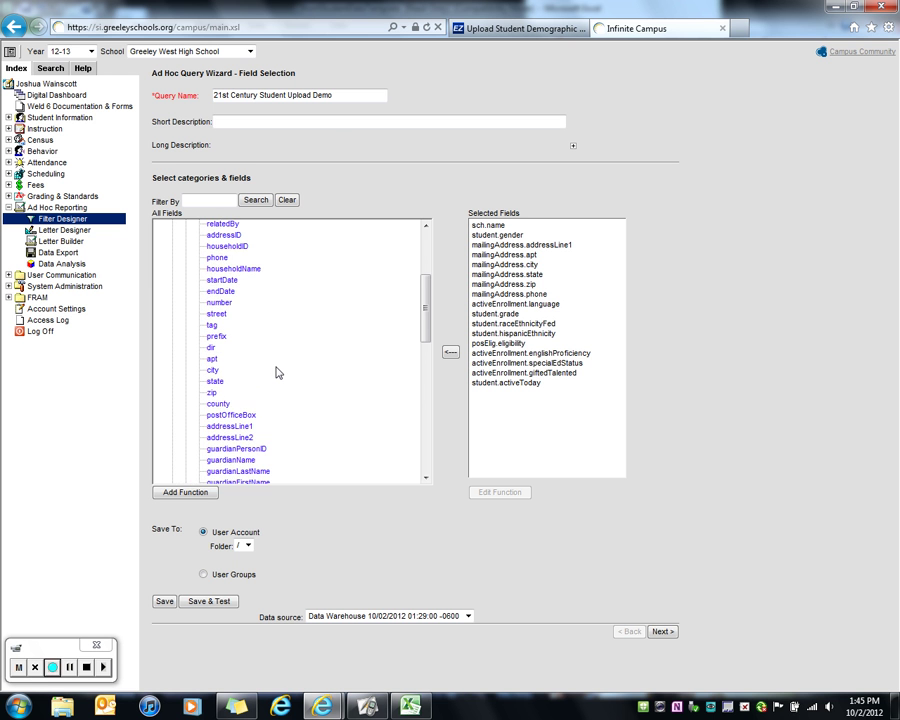
{"action": "scroll", "coordinate": [276, 368], "scroll_direction": "up", "scroll_amount": 2}
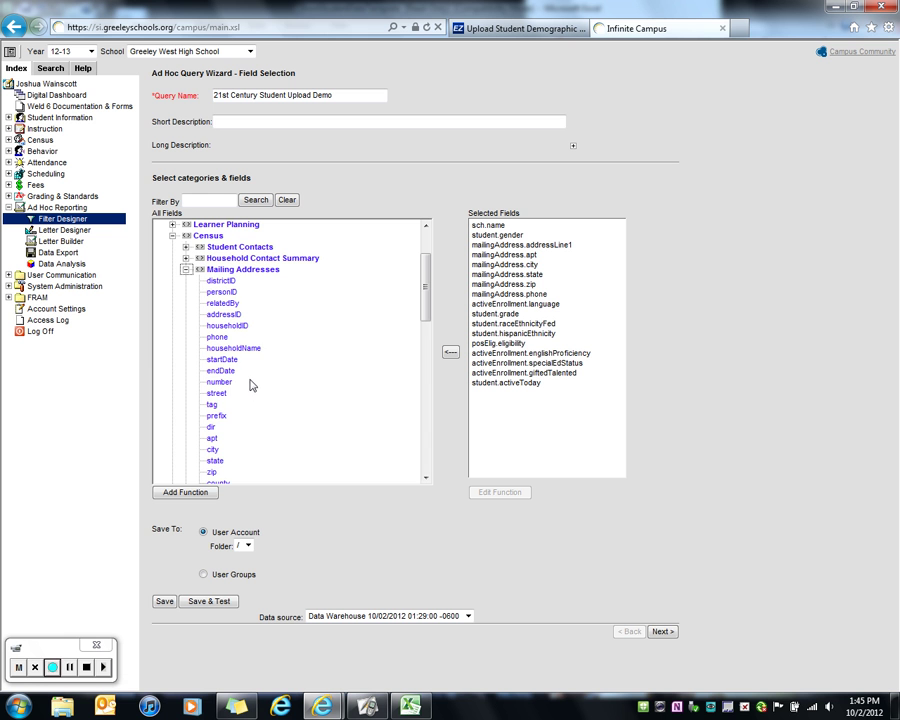
{"action": "scroll", "coordinate": [247, 347], "scroll_direction": "down", "scroll_amount": 1}
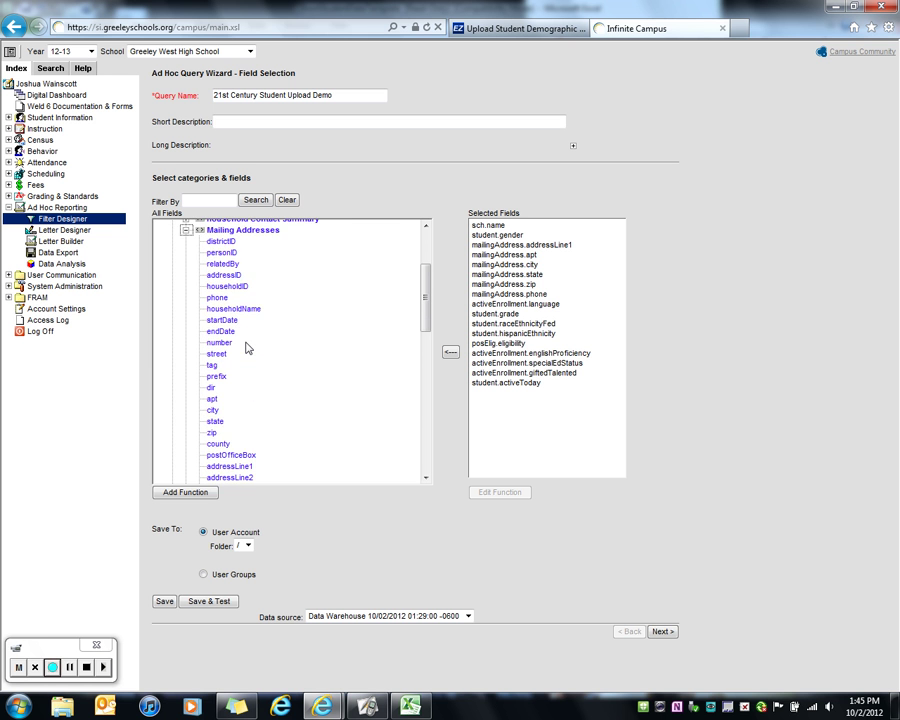
{"action": "scroll", "coordinate": [247, 347], "scroll_direction": "down", "scroll_amount": 3}
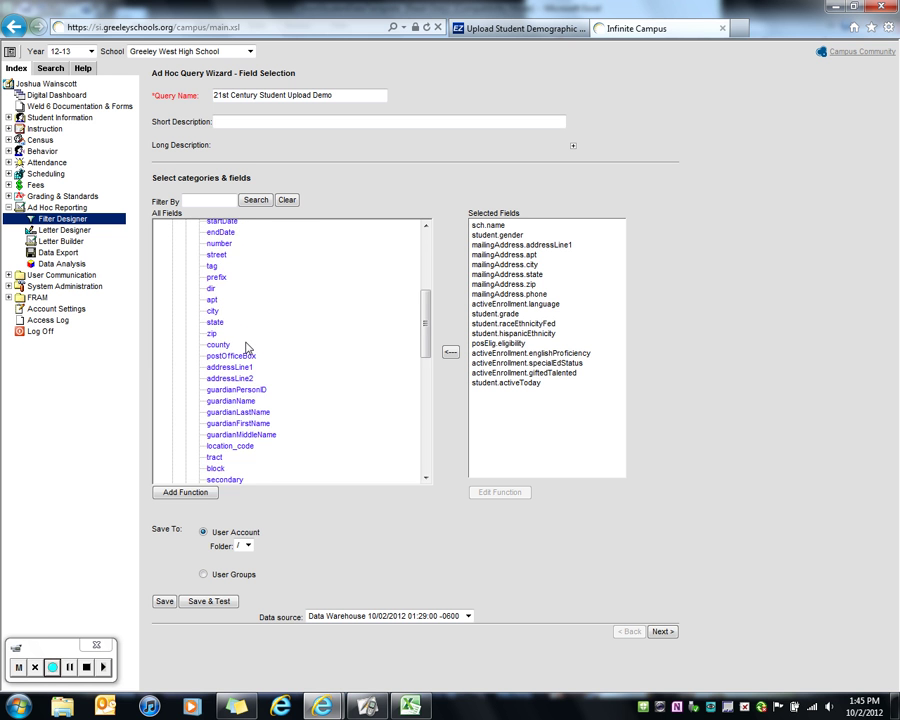
{"action": "left_click", "coordinate": [236, 462]}
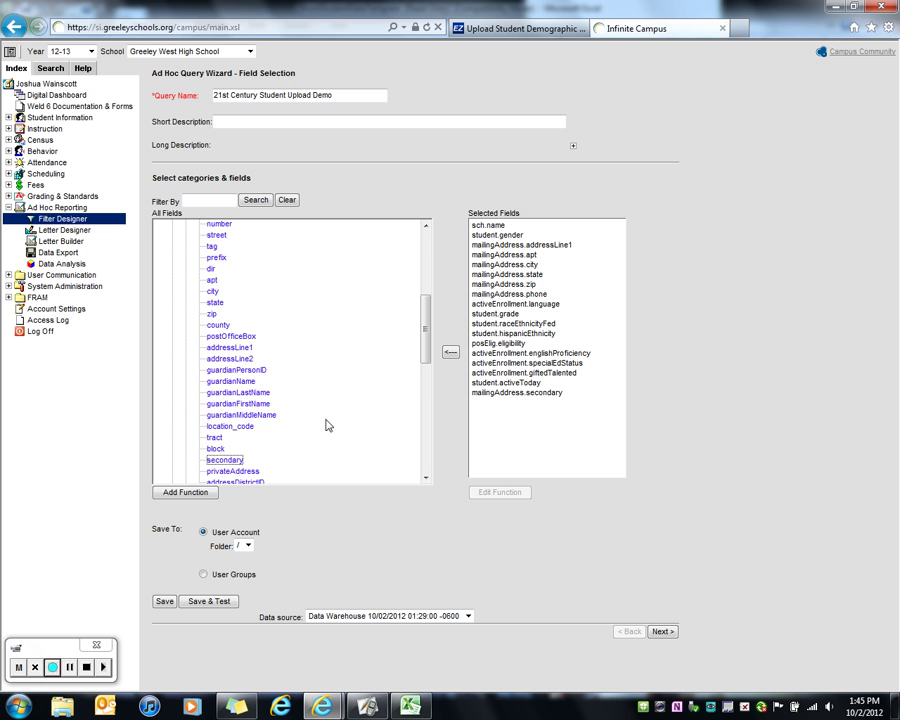
Collapse the Mailing Addresses group and its parent Census category in the list of all fields.
{"action": "scroll", "coordinate": [254, 346], "scroll_direction": "up", "scroll_amount": 6}
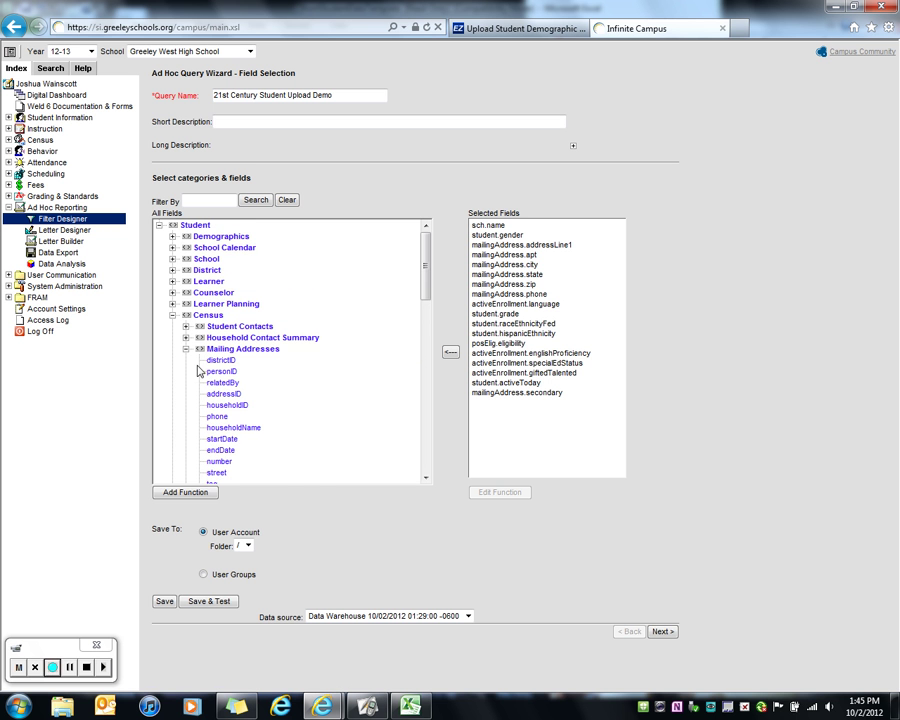
{"action": "left_click", "coordinate": [186, 349]}
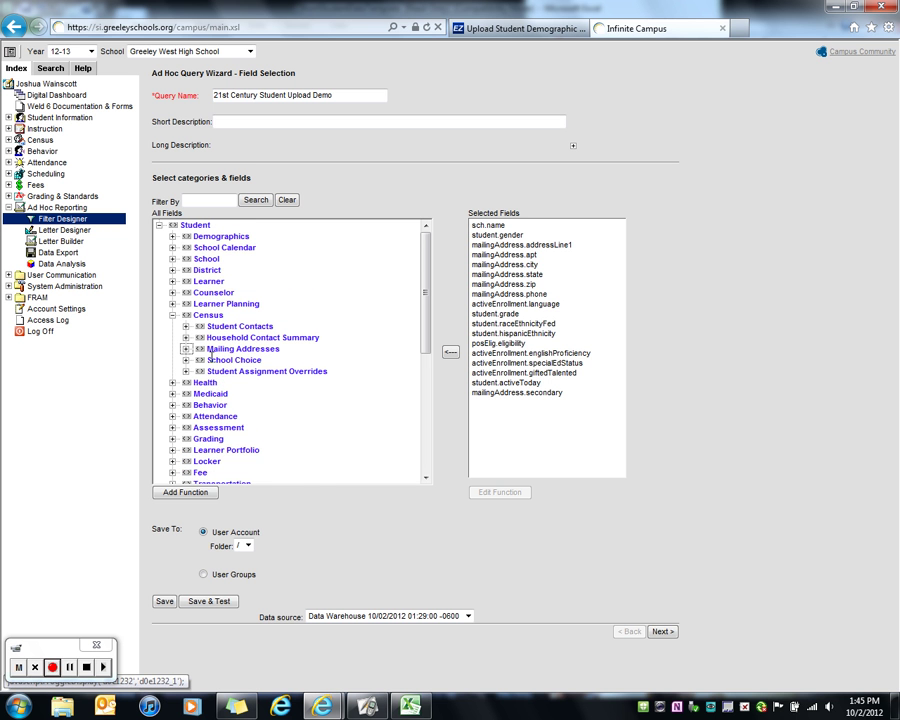
{"action": "left_click", "coordinate": [172, 315]}
Add the endYear field from the FRAM Eligibility elements to the query.
{"action": "scroll", "coordinate": [216, 360], "scroll_direction": "down", "scroll_amount": 3}
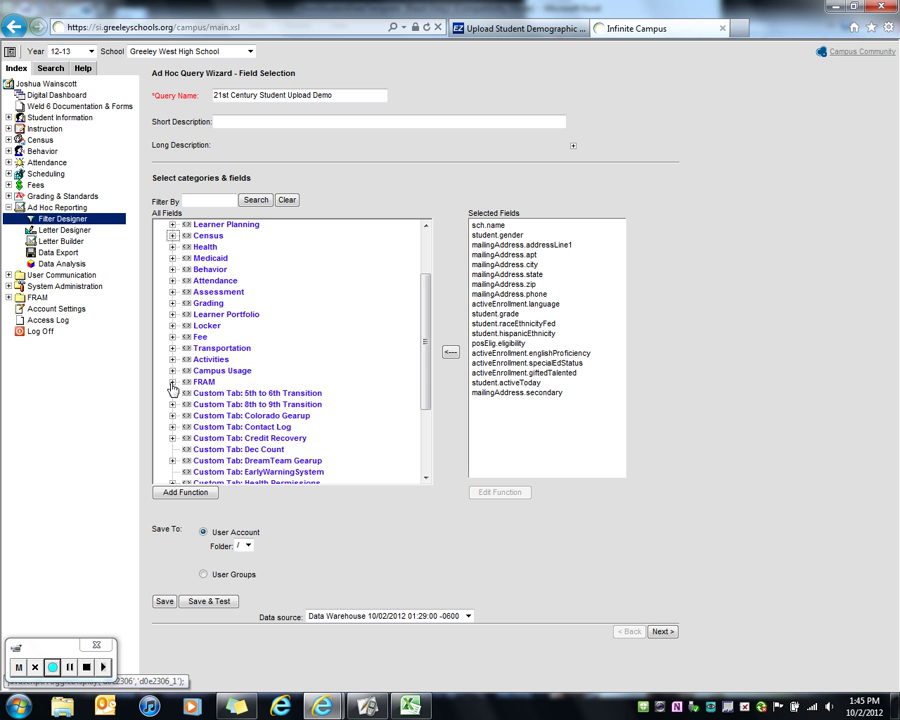
{"action": "left_click", "coordinate": [172, 383]}
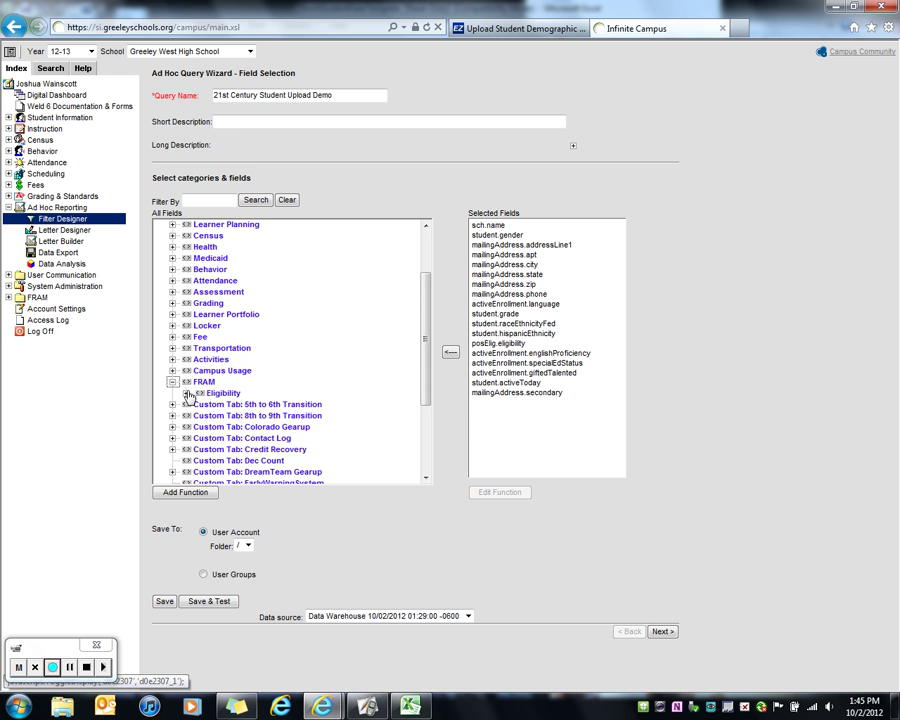
{"action": "left_click", "coordinate": [186, 395]}
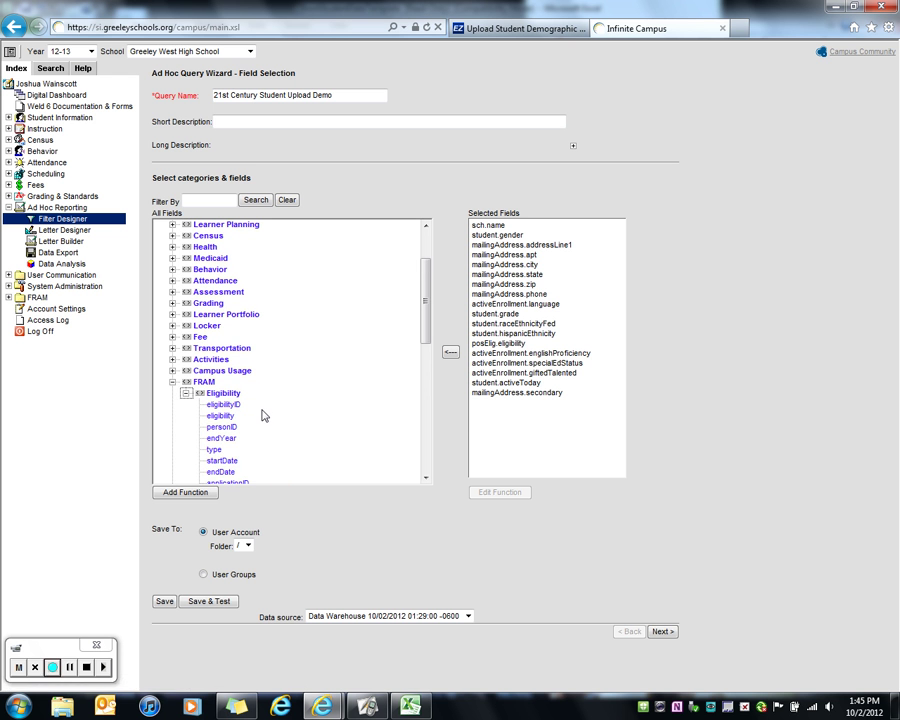
{"action": "scroll", "coordinate": [261, 413], "scroll_direction": "down", "scroll_amount": 1}
{"action": "scroll", "coordinate": [258, 413], "scroll_direction": "down", "scroll_amount": 1}
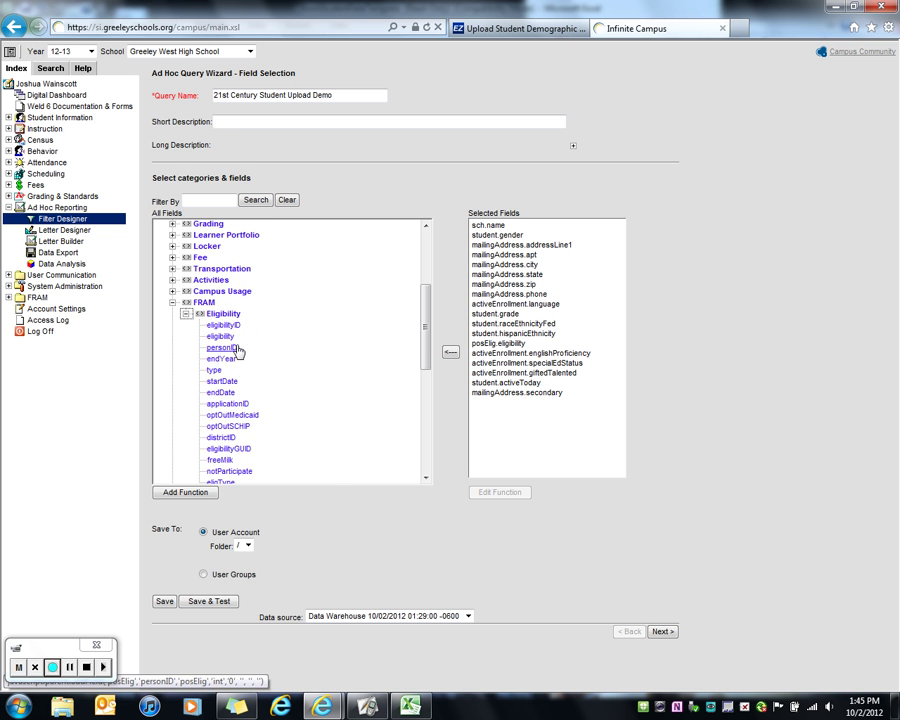
{"action": "scroll", "coordinate": [300, 403], "scroll_direction": "down", "scroll_amount": 1}
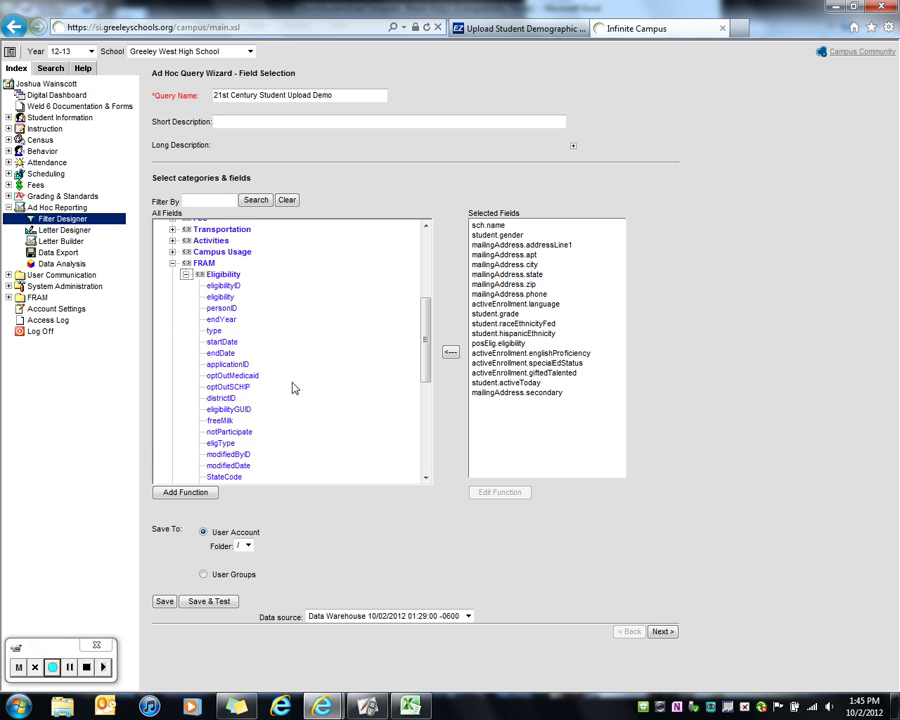
{"action": "scroll", "coordinate": [267, 377], "scroll_direction": "down", "scroll_amount": 2}
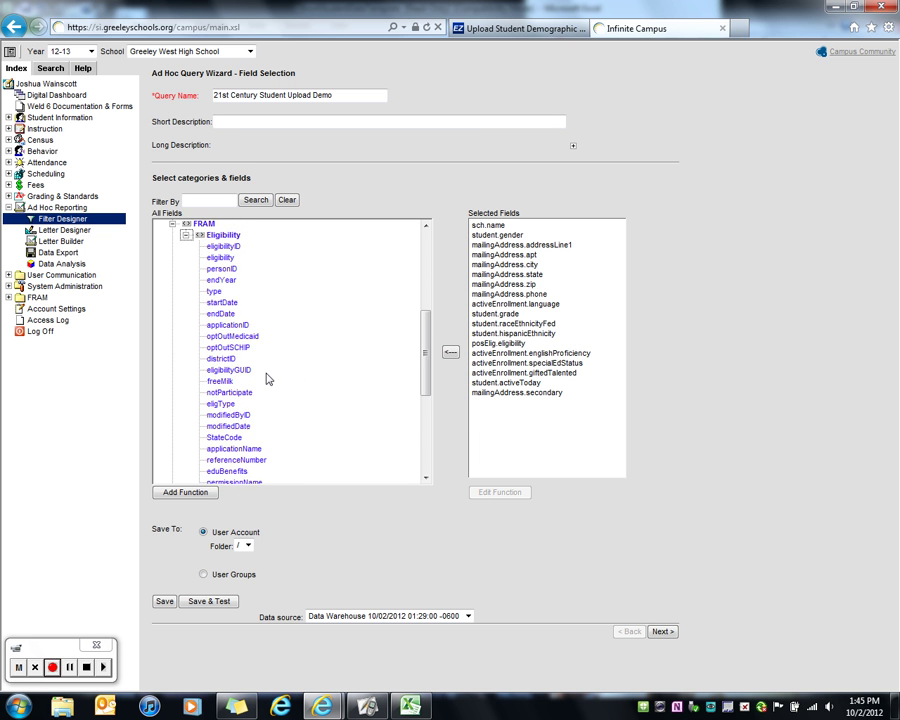
{"action": "scroll", "coordinate": [267, 378], "scroll_direction": "up", "scroll_amount": 1}
{"action": "scroll", "coordinate": [270, 386], "scroll_direction": "up", "scroll_amount": 1}
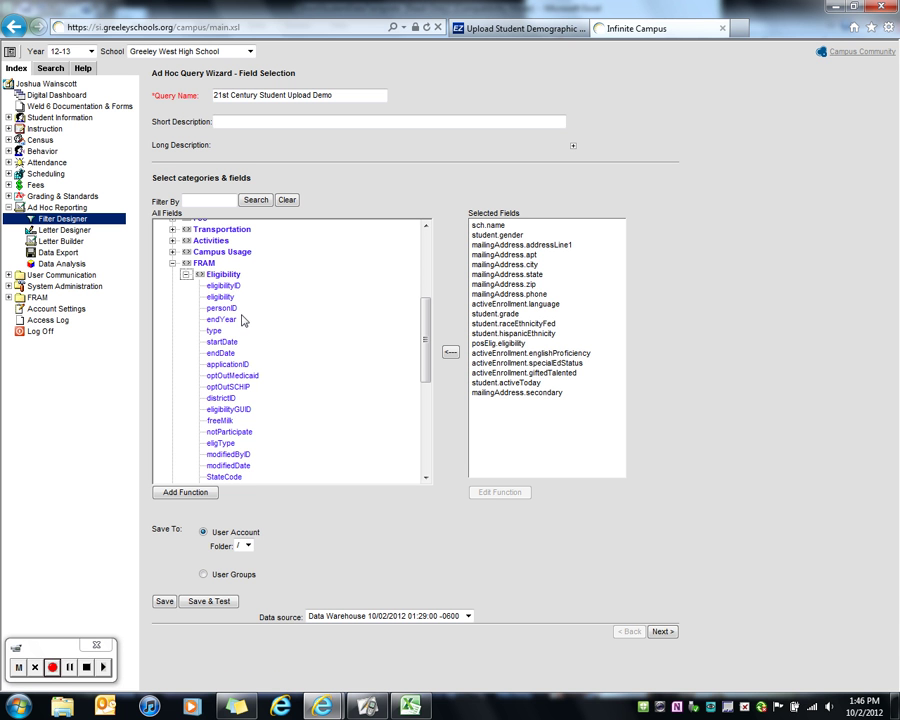
{"action": "left_click", "coordinate": [225, 320]}
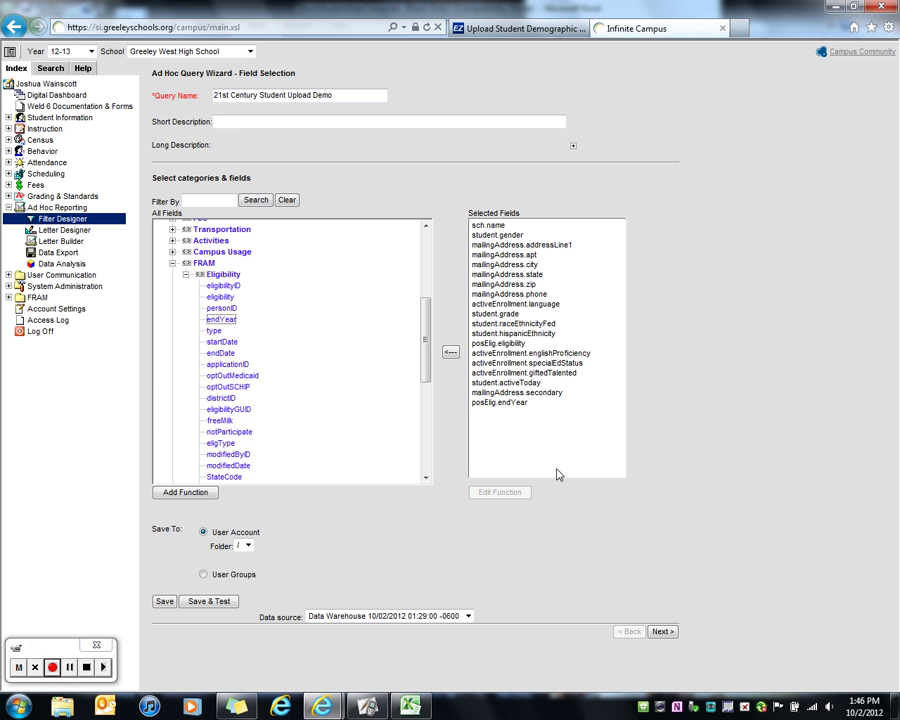
Save and test the query, look through the address, phone and language columns of the output, and close the results window.
{"action": "left_click", "coordinate": [203, 603]}
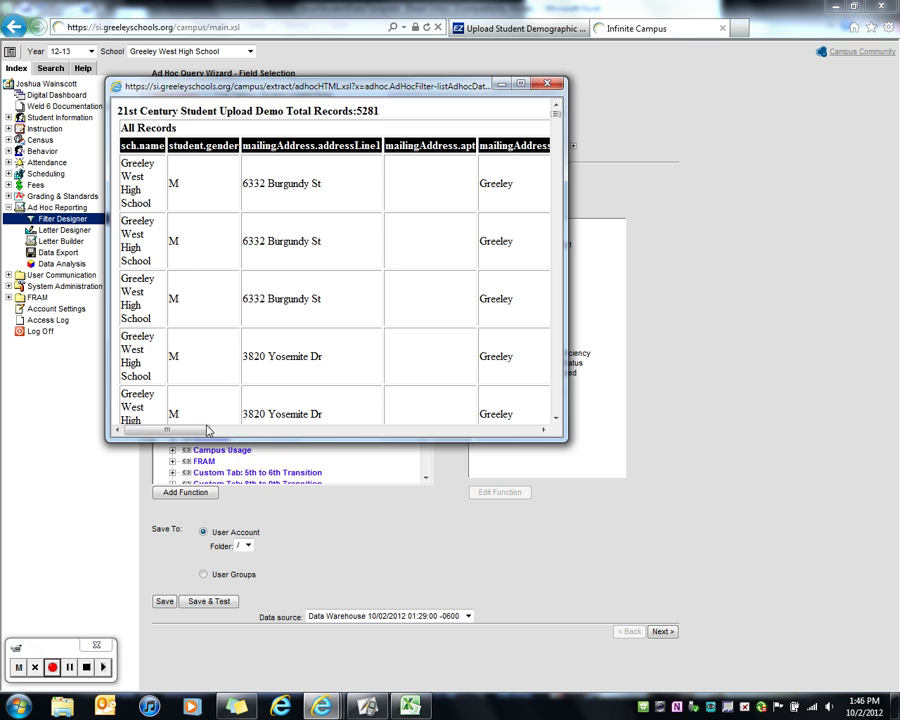
{"action": "left_click", "coordinate": [279, 429]}
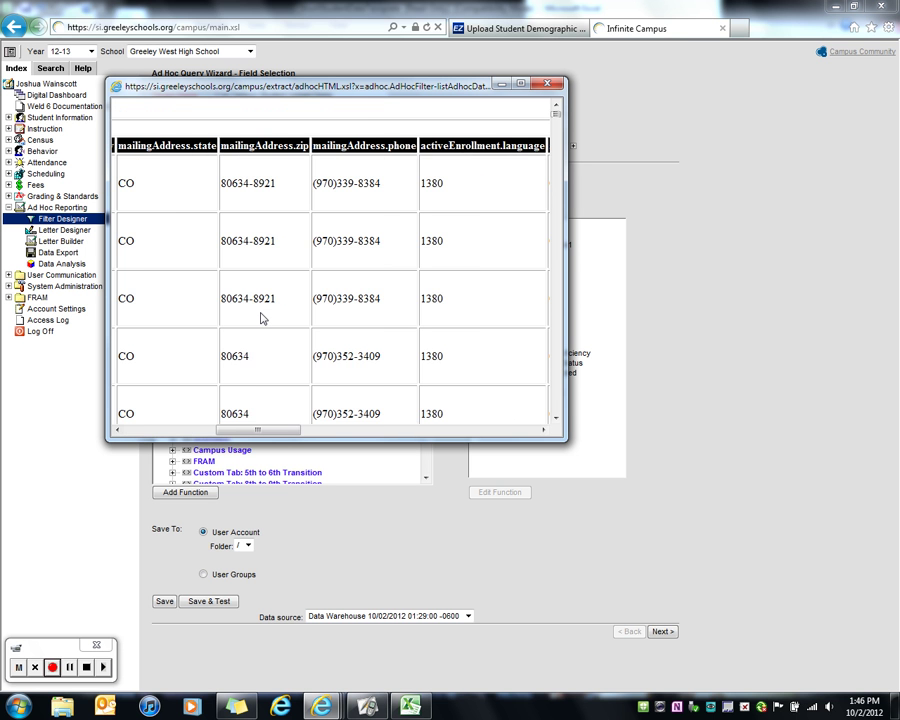
{"action": "scroll", "coordinate": [260, 318], "scroll_direction": "down", "scroll_amount": 5}
{"action": "scroll", "coordinate": [259, 322], "scroll_direction": "up", "scroll_amount": 5}
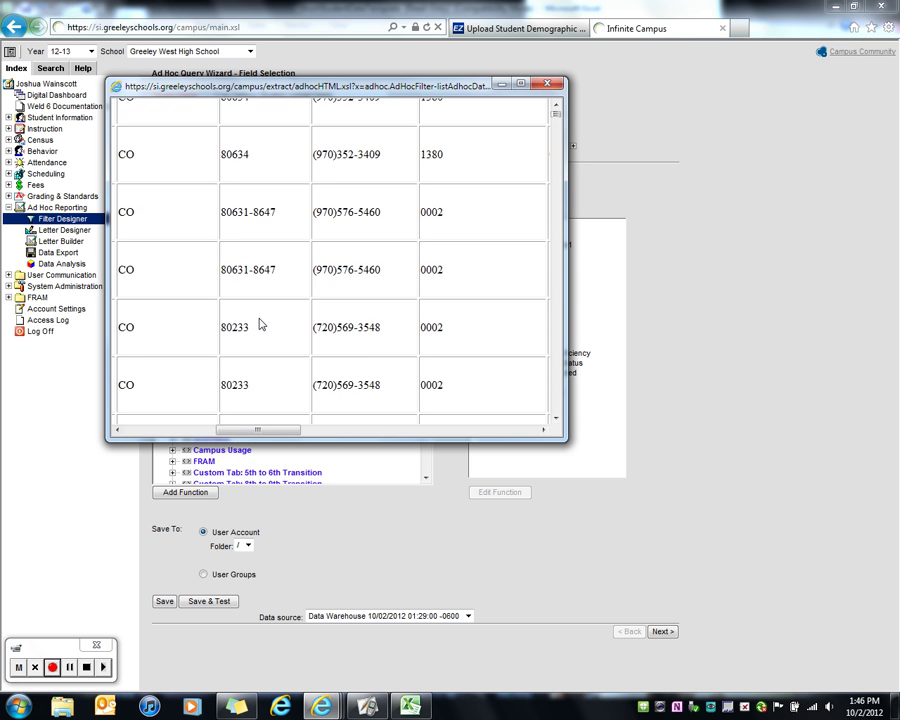
{"action": "left_click_drag", "start_coordinate": [280, 436], "coordinate": [165, 420]}
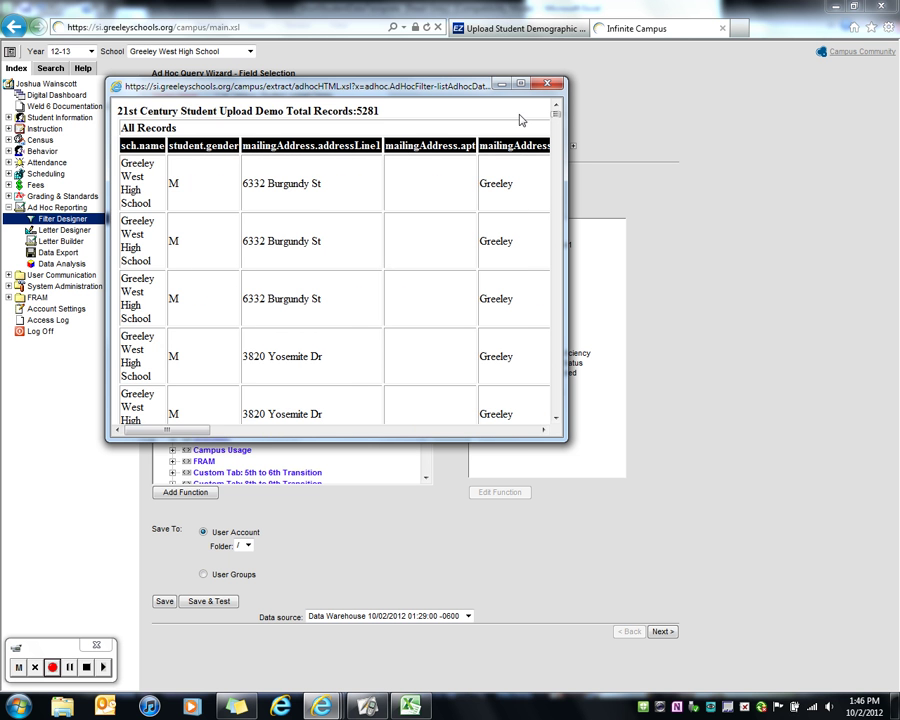
{"action": "left_click", "coordinate": [547, 84]}
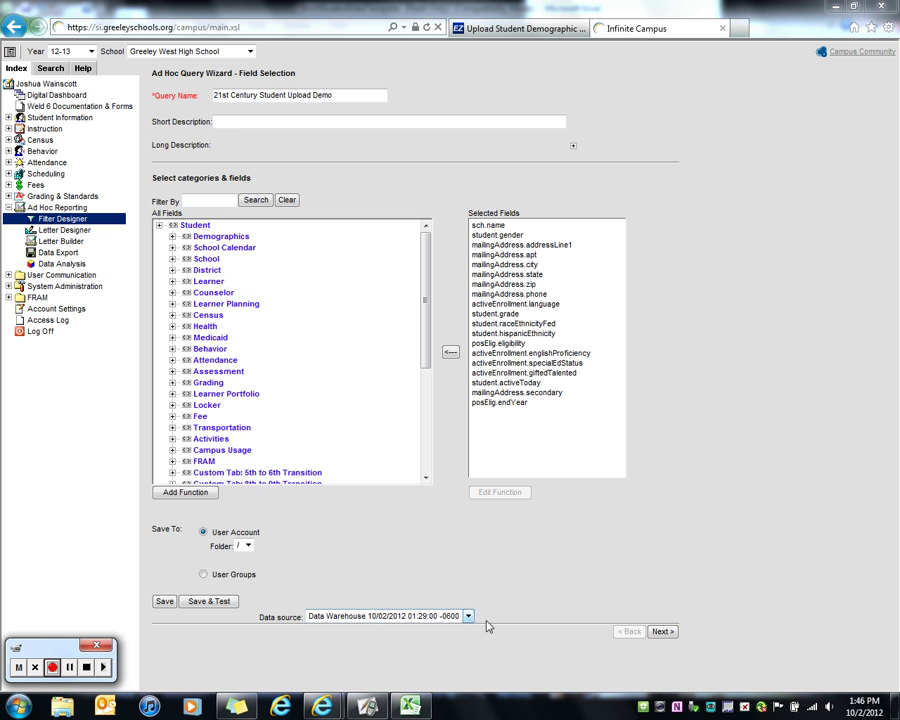
Advance to the query's filter parameters and copy the sticky note's school list, from Alpine Testing School to Engage Online Academy.
{"action": "left_click", "coordinate": [662, 632]}
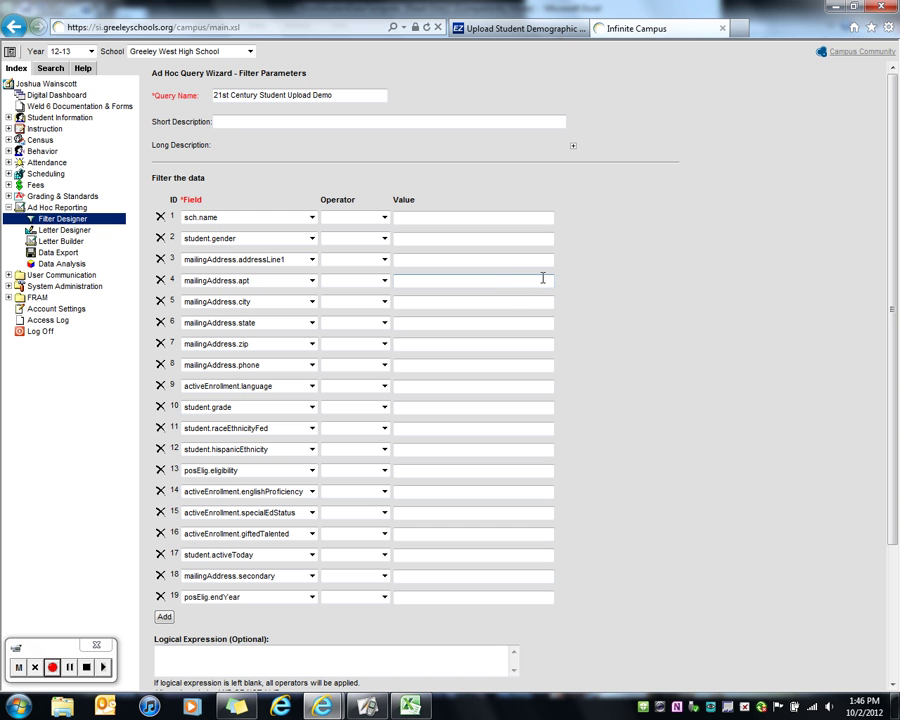
{"action": "key", "text": "super+5"}
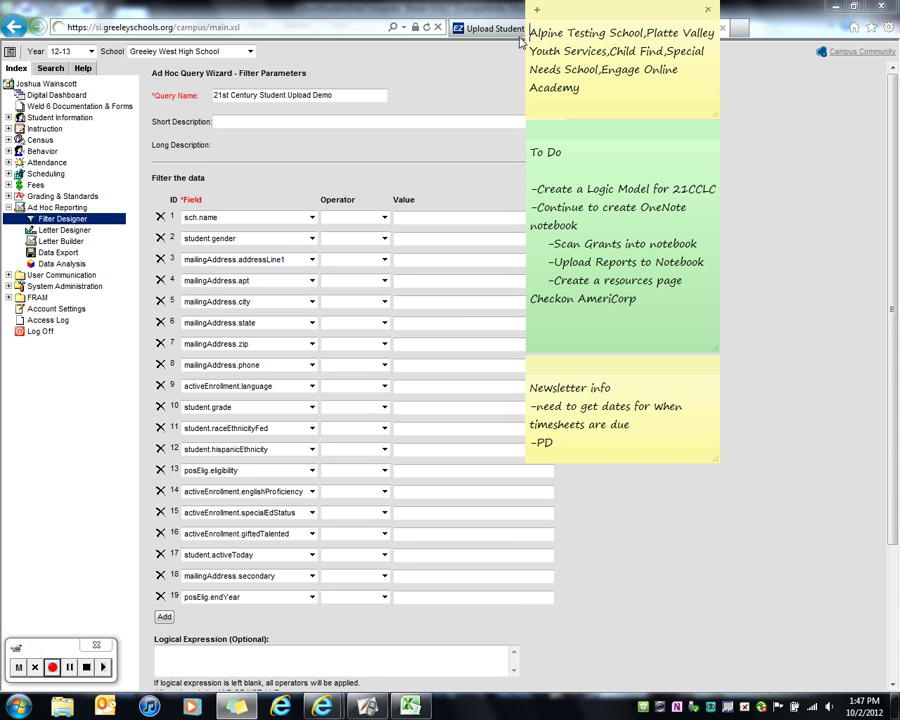
{"action": "left_click_drag", "start_coordinate": [530, 30], "coordinate": [643, 111]}
{"action": "right_click", "coordinate": [606, 30]}
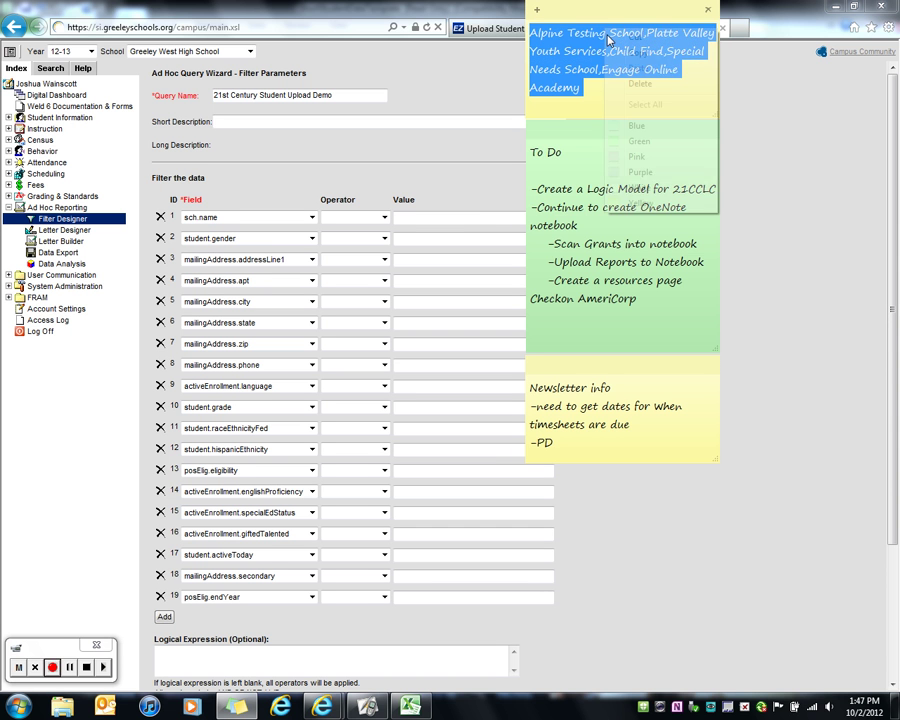
{"action": "left_click", "coordinate": [636, 53]}
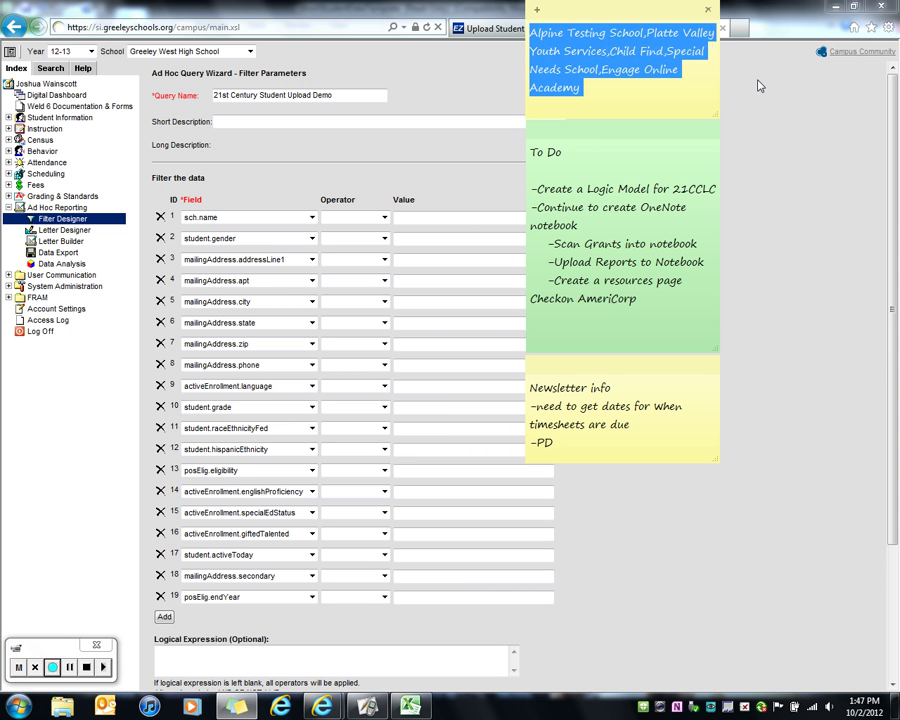
{"action": "left_click", "coordinate": [792, 130]}
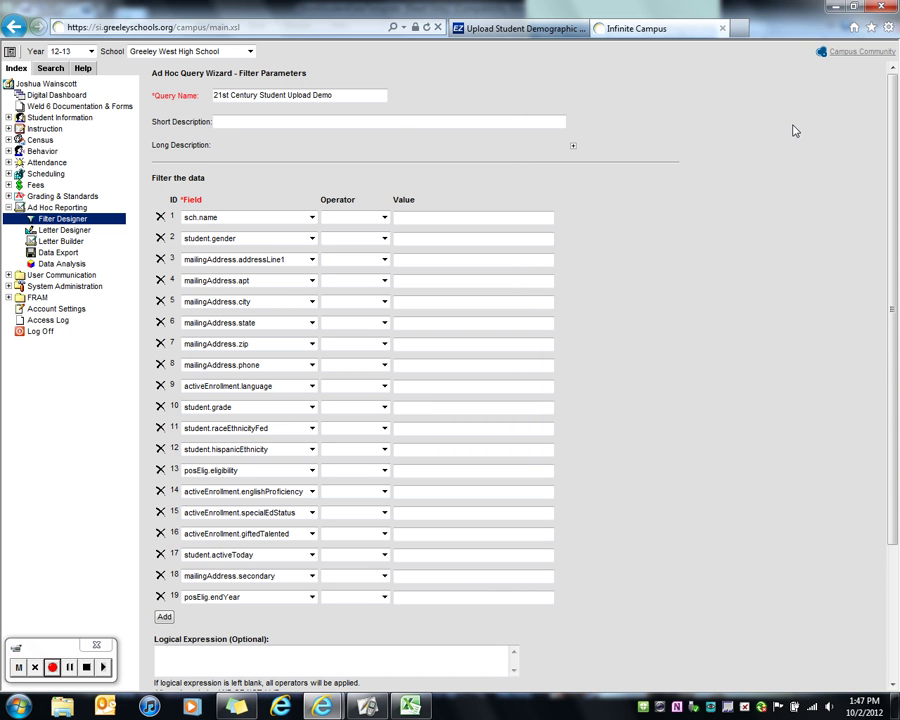
Look through the district's list of schools without switching the selected school.
{"action": "left_click", "coordinate": [251, 53]}
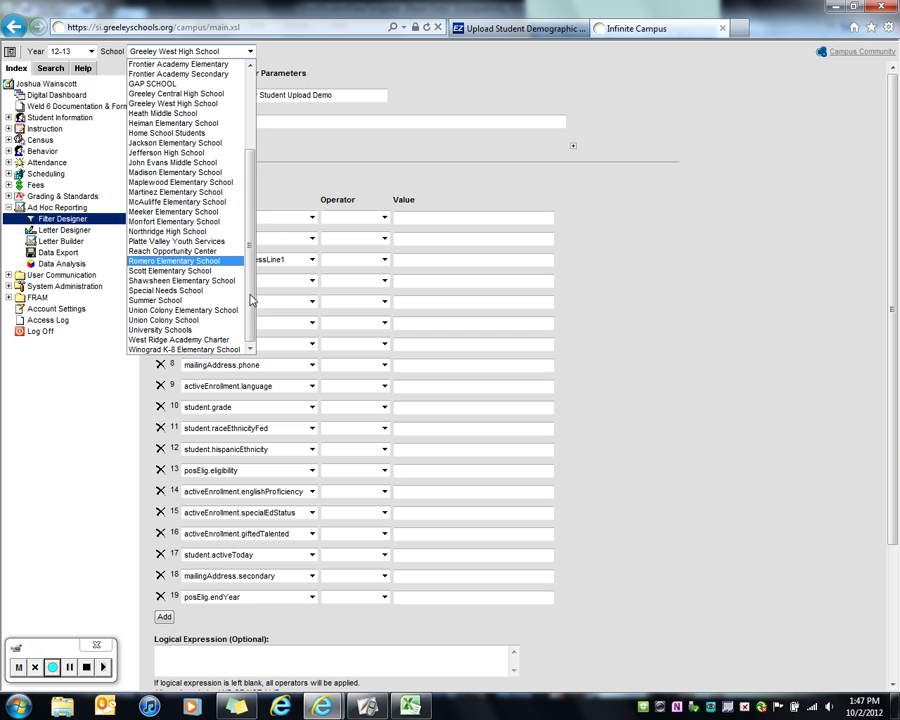
{"action": "scroll", "coordinate": [245, 258], "scroll_direction": "up", "scroll_amount": 3}
{"action": "scroll", "coordinate": [257, 240], "scroll_direction": "up", "scroll_amount": 1}
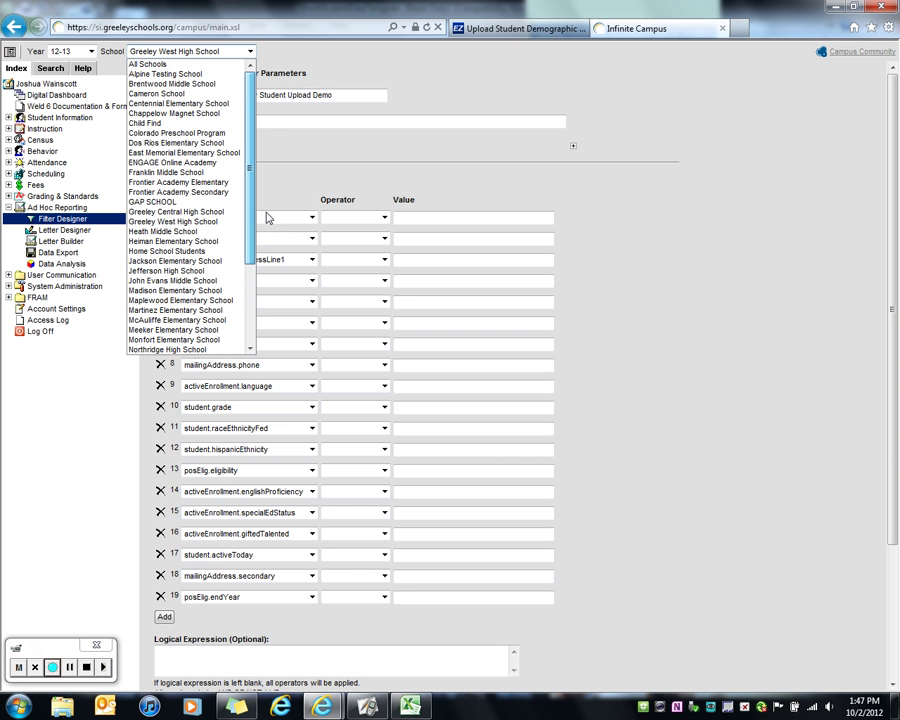
{"action": "left_click", "coordinate": [618, 185]}
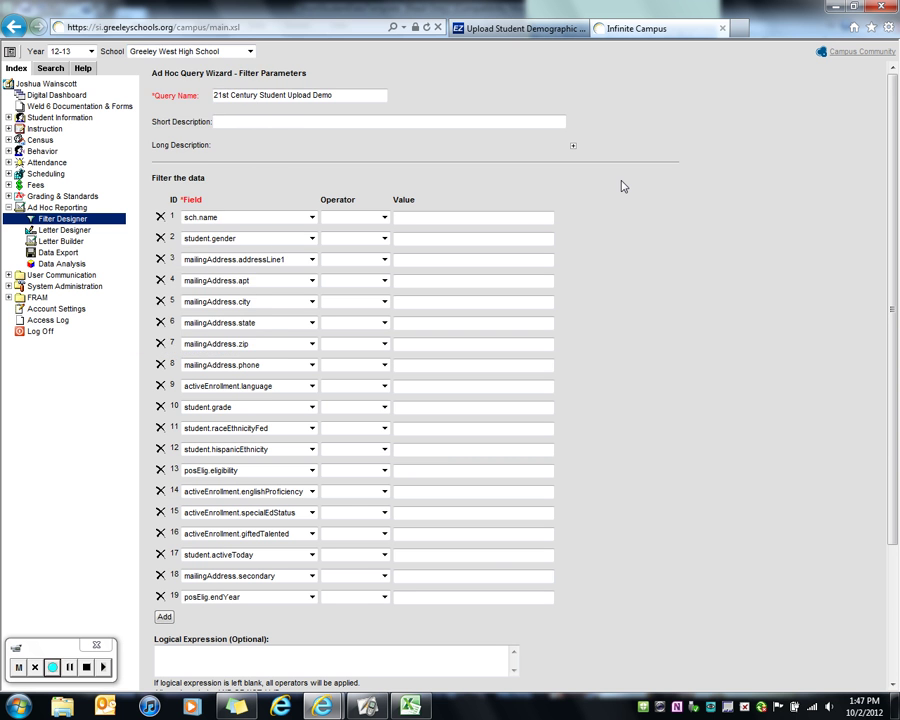
Filter sch.name with the NOT IN operator, using the copied school list as its value.
{"action": "right_click", "coordinate": [409, 217]}
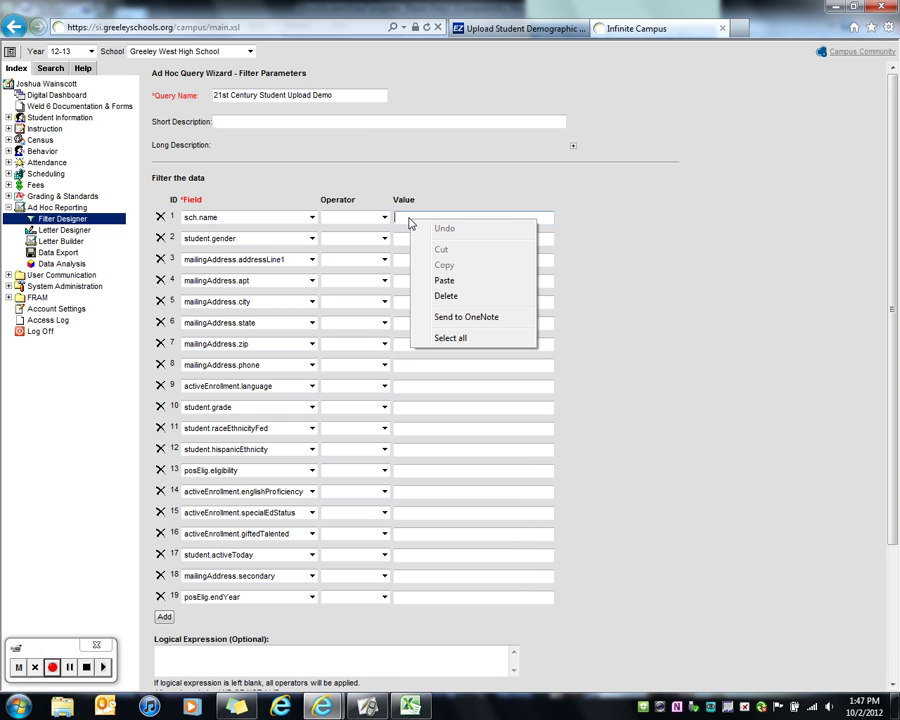
{"action": "left_click", "coordinate": [452, 278]}
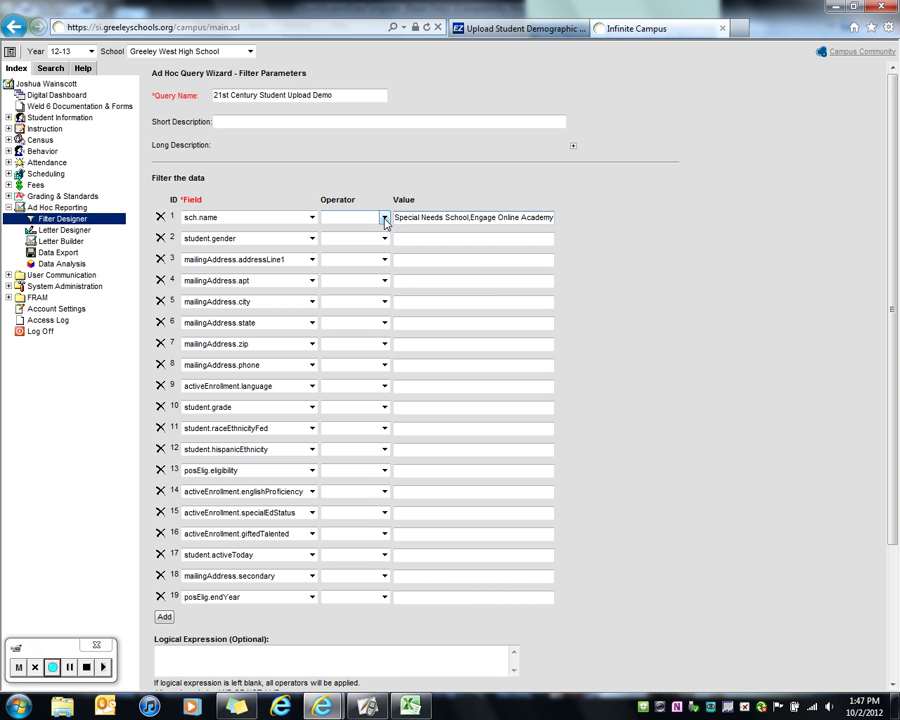
{"action": "left_click", "coordinate": [384, 219]}
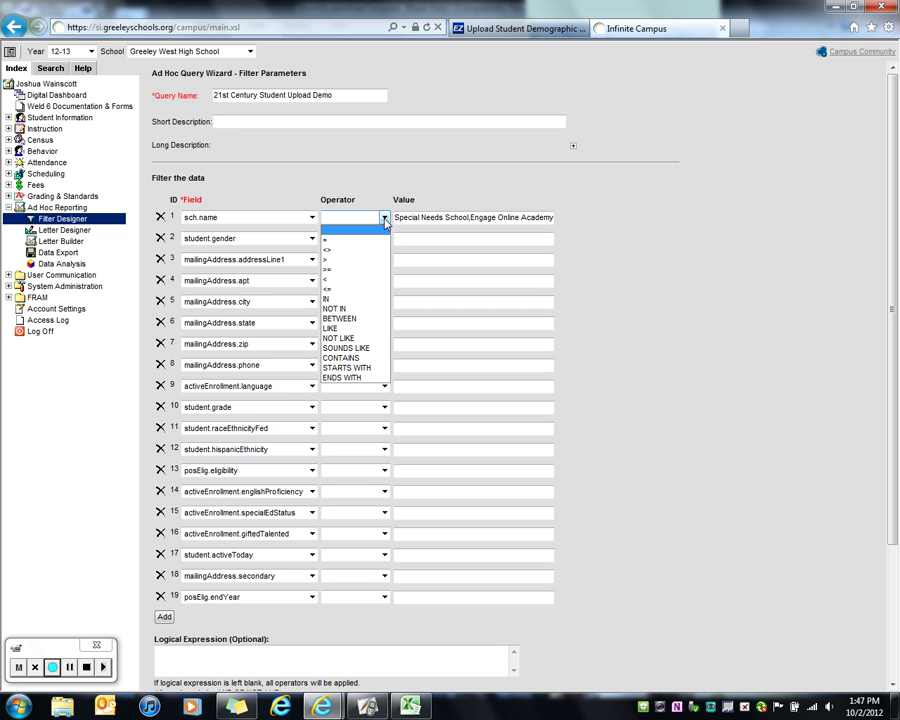
{"action": "left_click", "coordinate": [371, 309]}
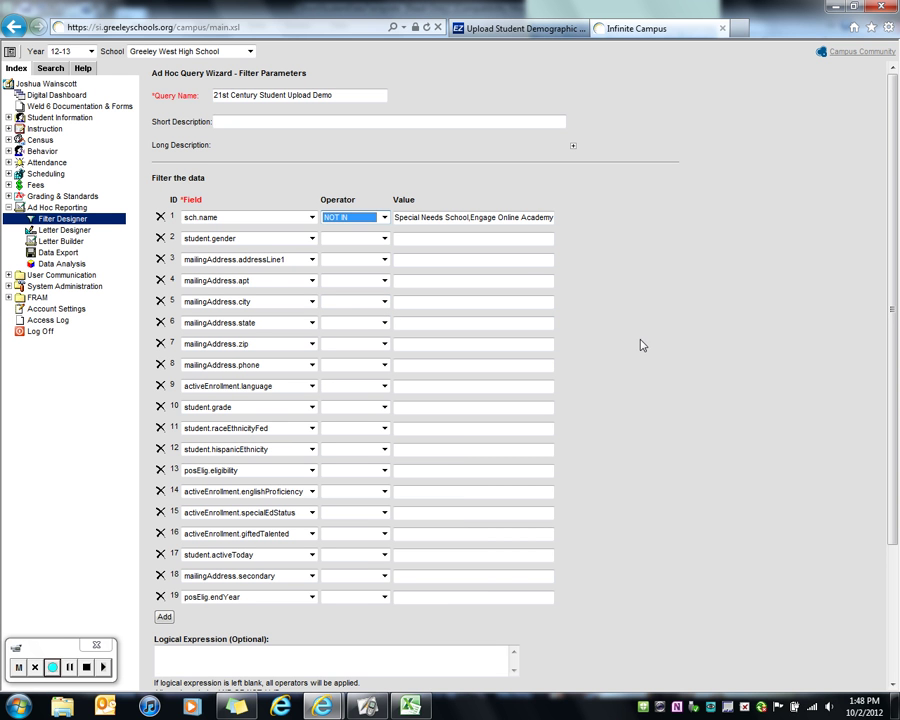
{"action": "left_click", "coordinate": [603, 355]}
Save and test the query with the school name filter, and close the results window.
{"action": "scroll", "coordinate": [603, 365], "scroll_direction": "down", "scroll_amount": 1}
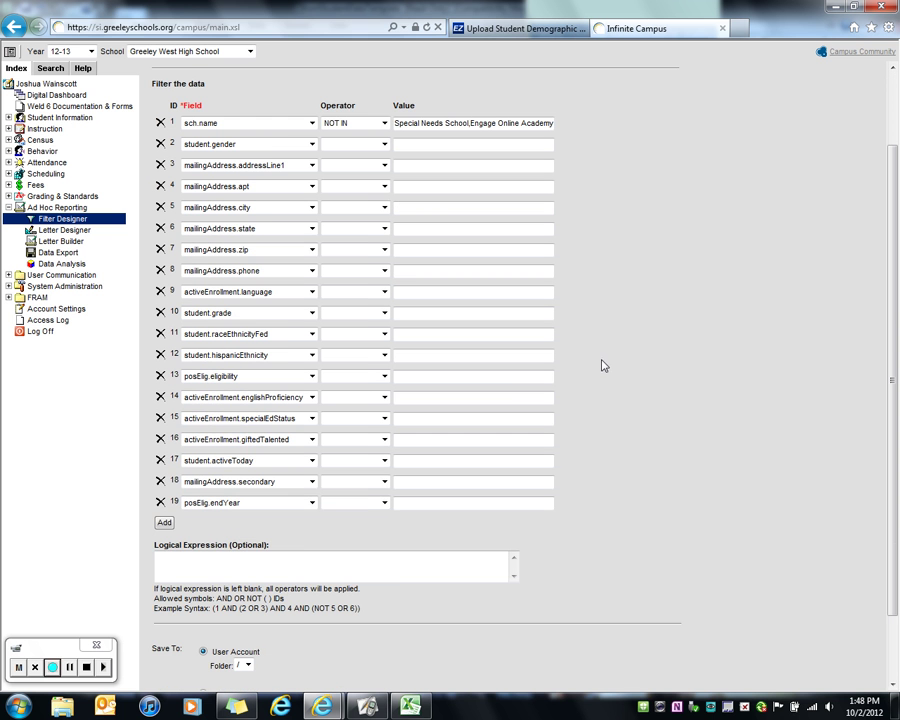
{"action": "scroll", "coordinate": [300, 550], "scroll_direction": "down", "scroll_amount": 1}
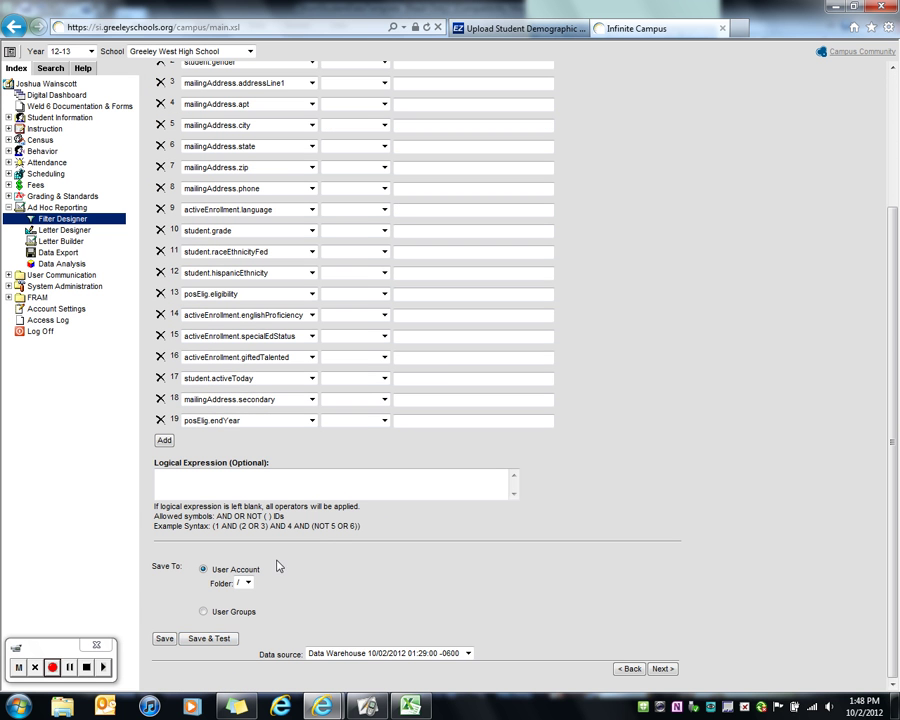
{"action": "left_click", "coordinate": [210, 638]}
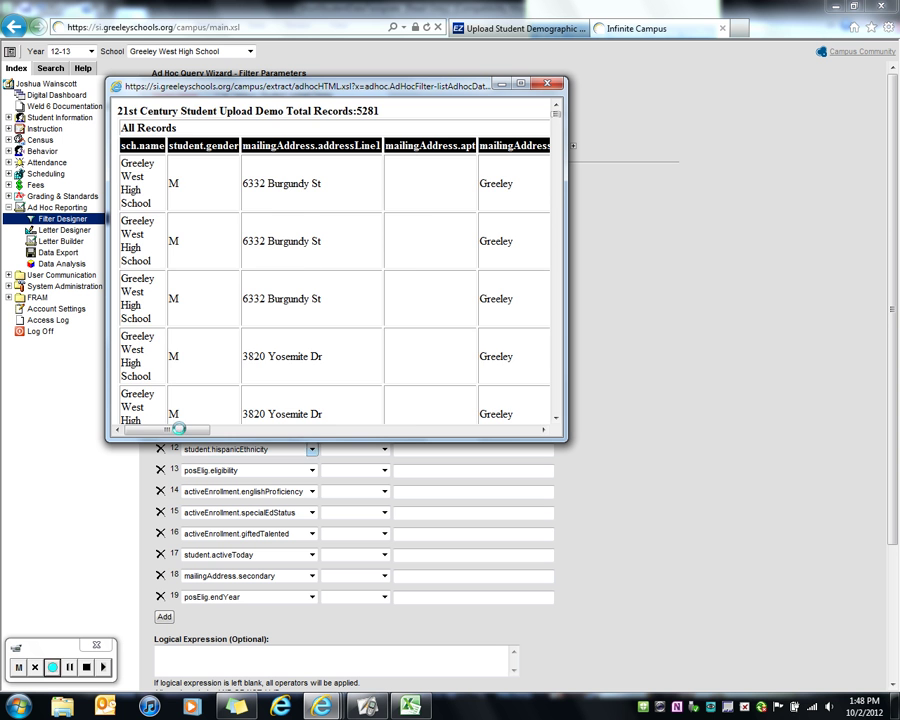
{"action": "left_click_drag", "start_coordinate": [183, 428], "coordinate": [155, 407]}
{"action": "left_click", "coordinate": [547, 83]}
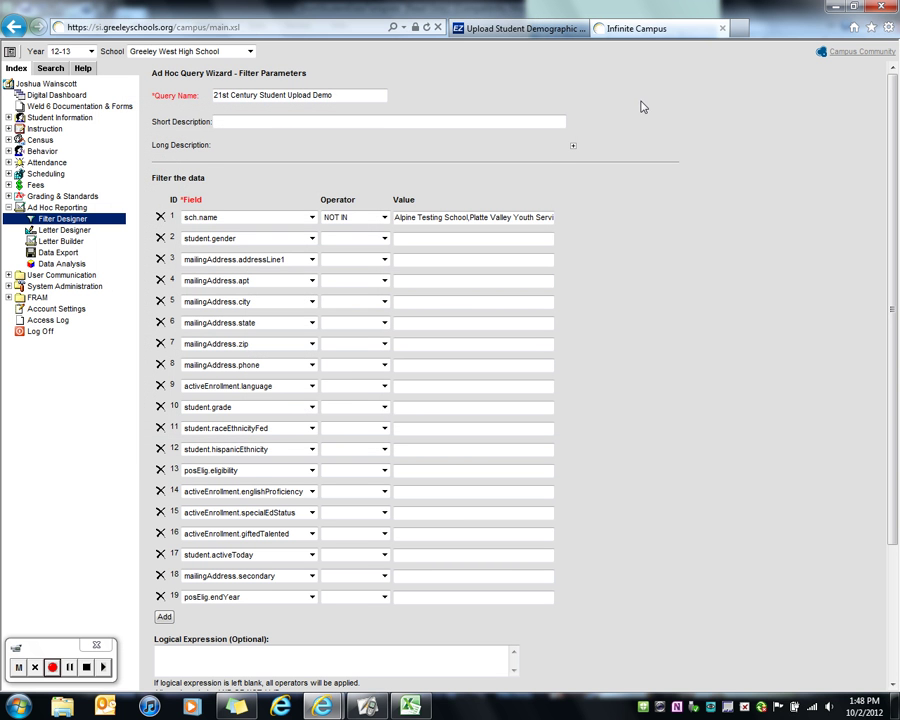
Filter mailingAddress.secondary to = FALSE and posElig.endYear to = 2013.
{"action": "left_click", "coordinate": [384, 576]}
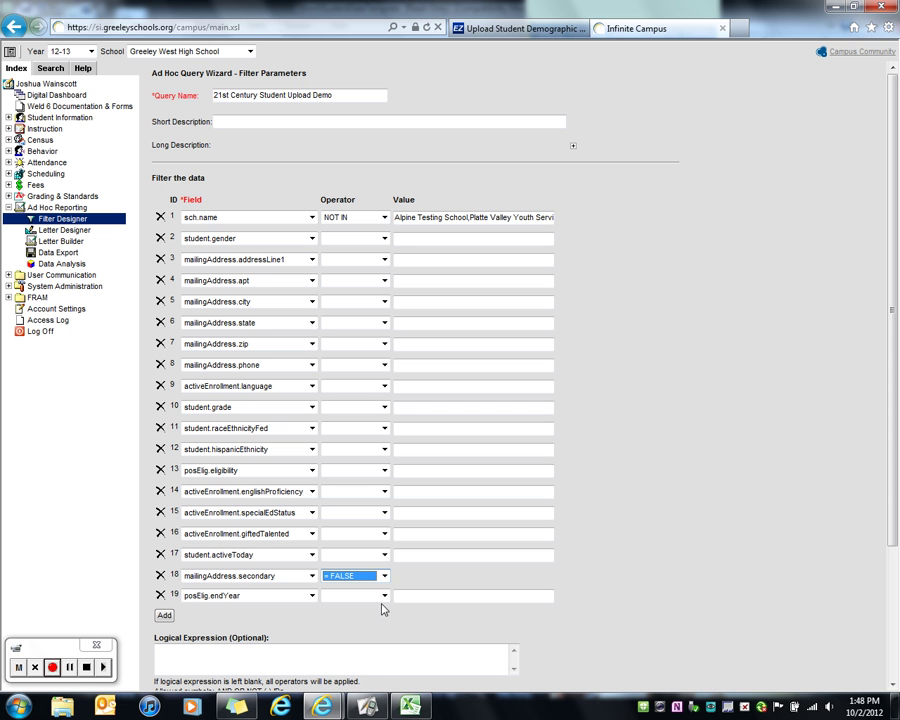
{"action": "left_click", "coordinate": [384, 596]}
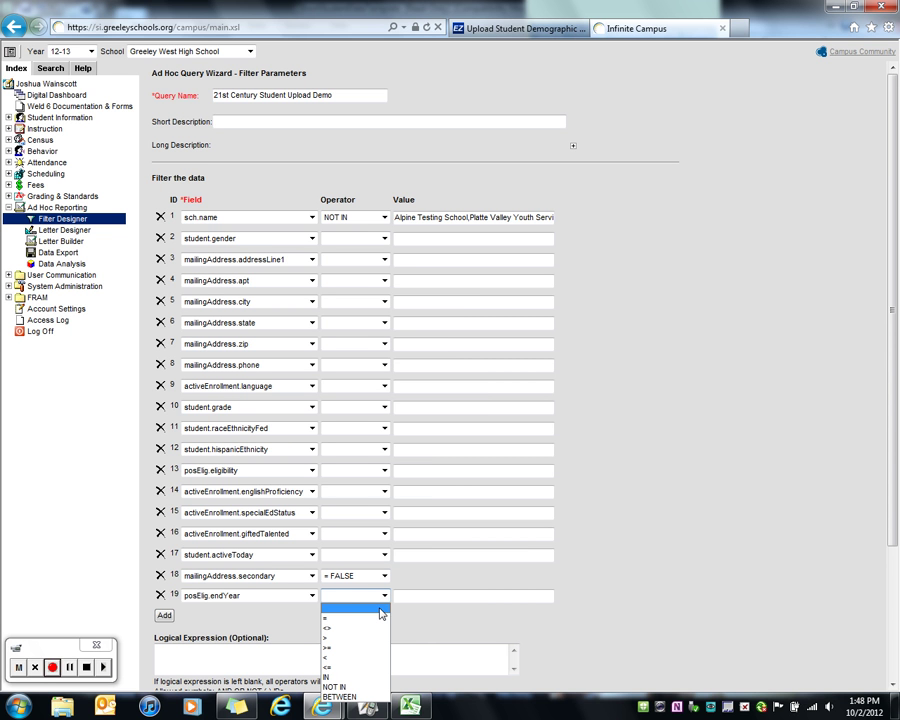
{"action": "left_click", "coordinate": [377, 619]}
{"action": "left_click", "coordinate": [405, 597]}
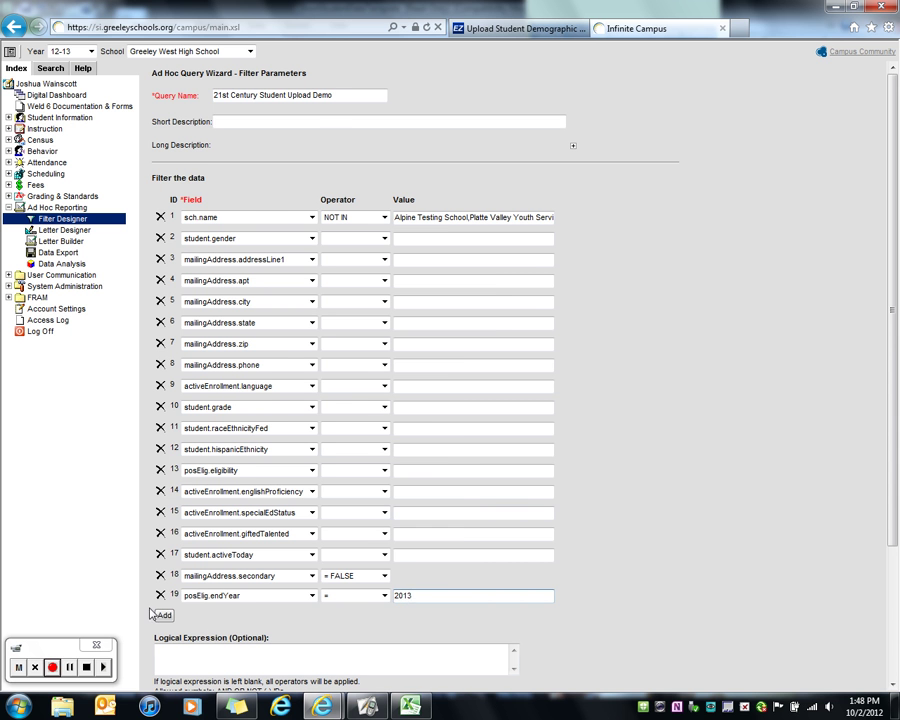
{"action": "scroll", "coordinate": [536, 507], "scroll_direction": "down", "scroll_amount": 3}
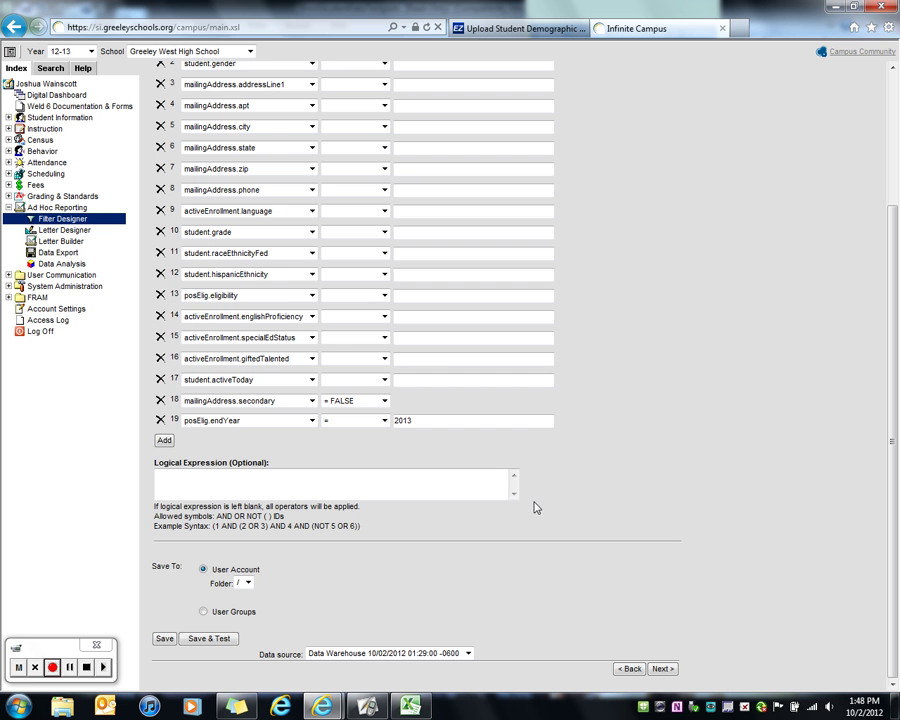
Save and test the query with the secondary-address and end-year filters, look through the results, and close the results window.
{"action": "left_click", "coordinate": [222, 639]}
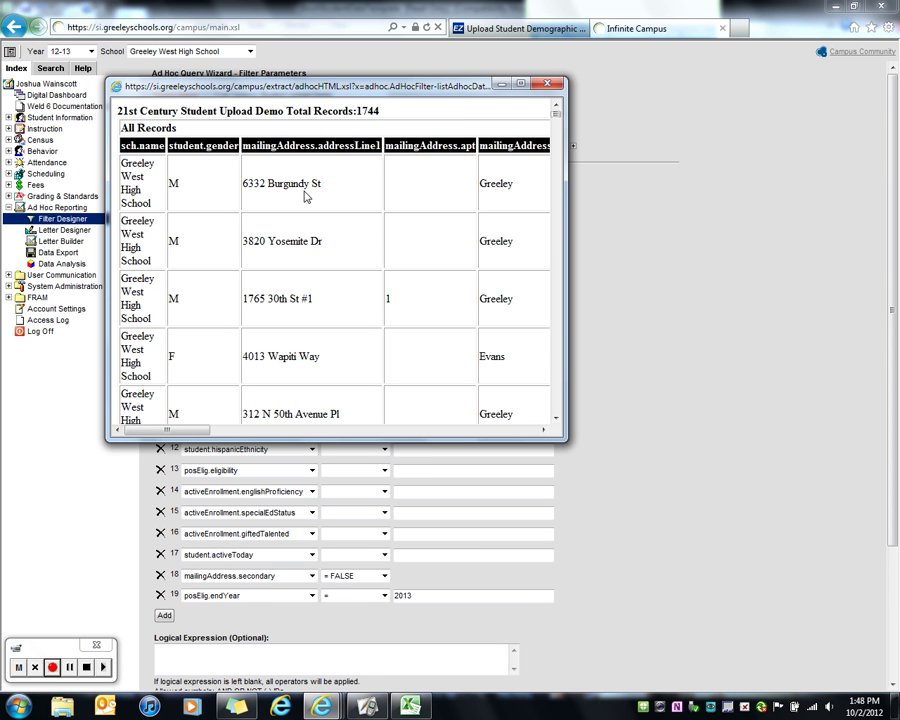
{"action": "left_click_drag", "start_coordinate": [198, 428], "coordinate": [161, 396]}
{"action": "left_click", "coordinate": [548, 84]}
{"action": "scroll", "coordinate": [699, 317], "scroll_direction": "down", "scroll_amount": 3}
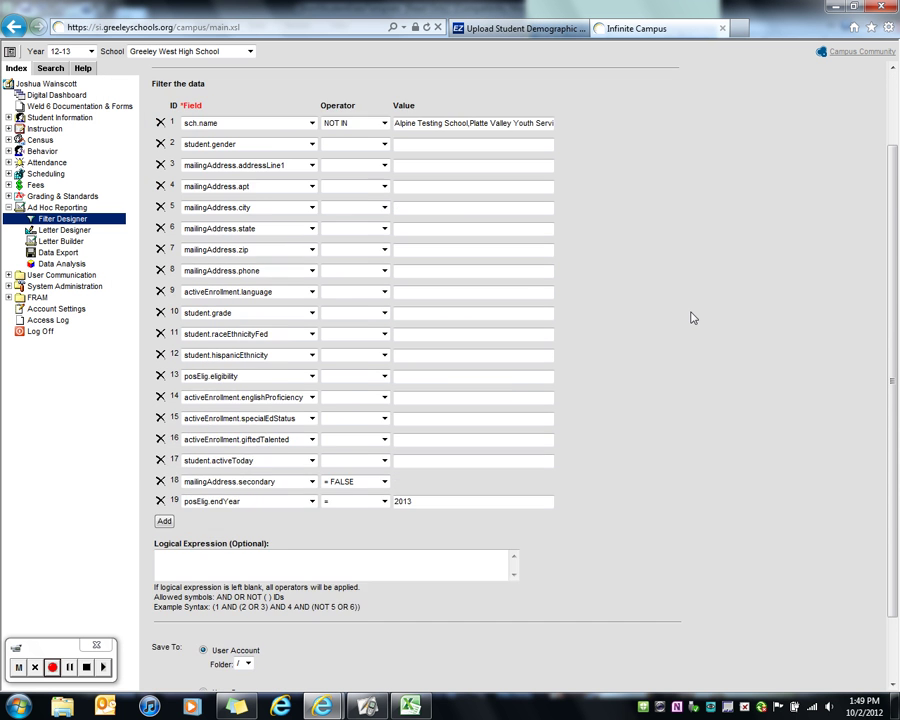
Go on to output formatting and exclude student.activeToday, mailingAddress.secondary and posElig.endYear from the output.
{"action": "left_click", "coordinate": [664, 669]}
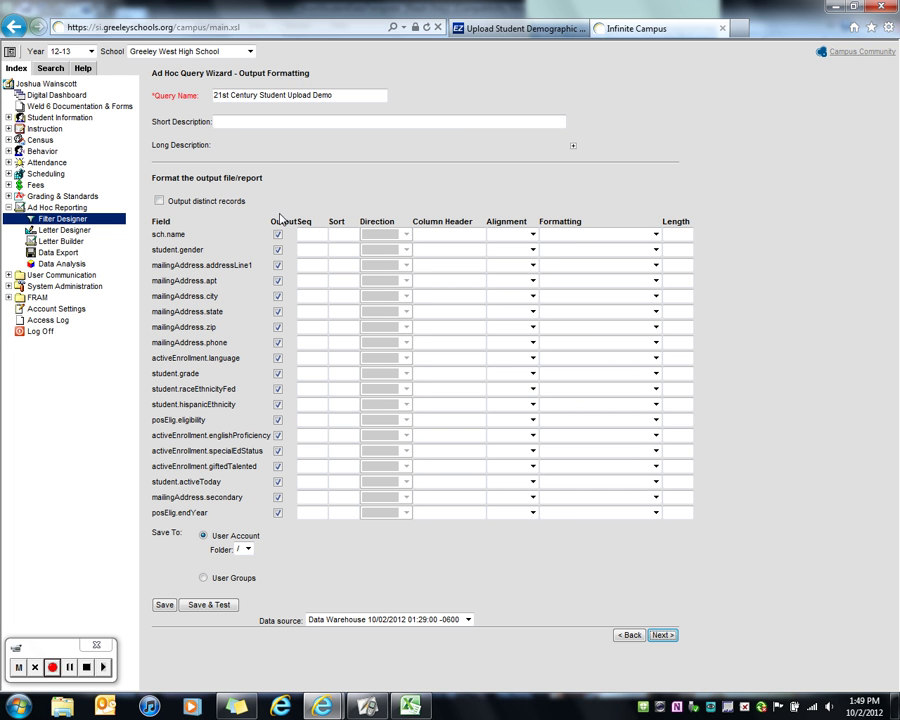
{"action": "left_click", "coordinate": [278, 483]}
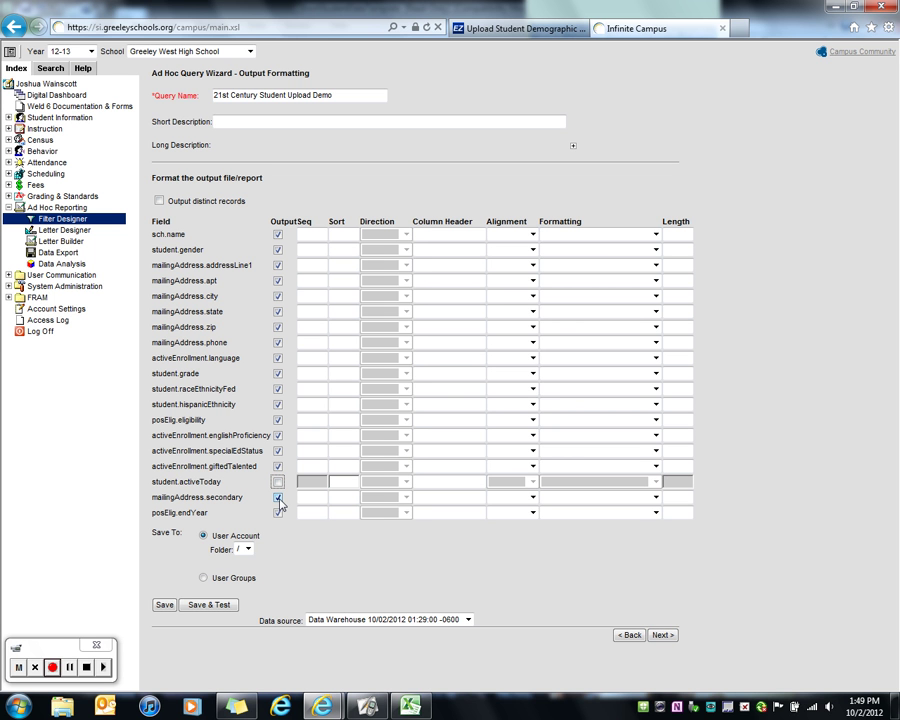
{"action": "left_click", "coordinate": [278, 498]}
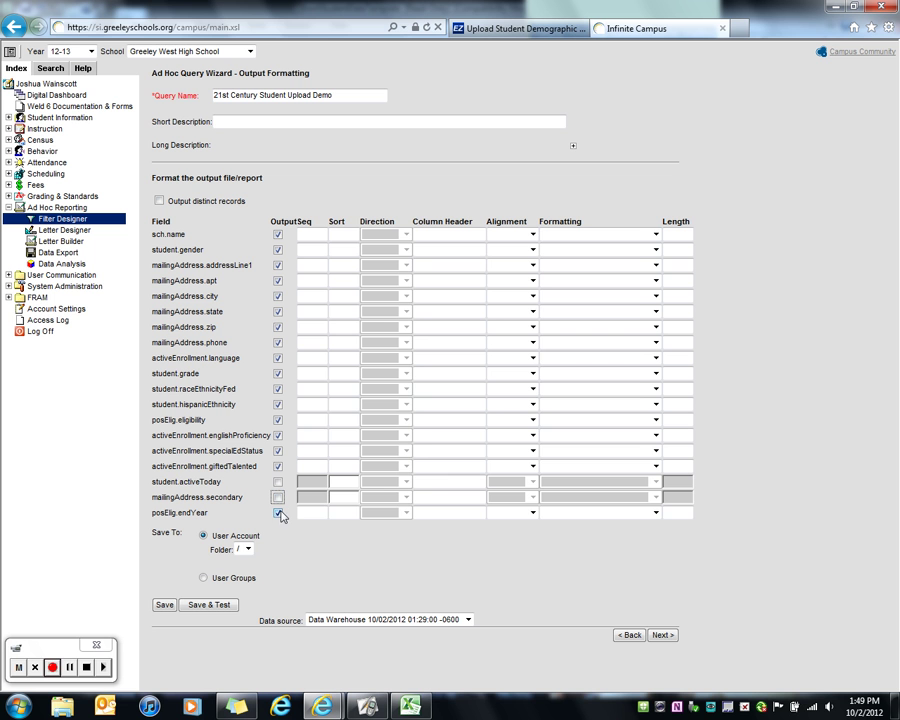
{"action": "left_click", "coordinate": [278, 513]}
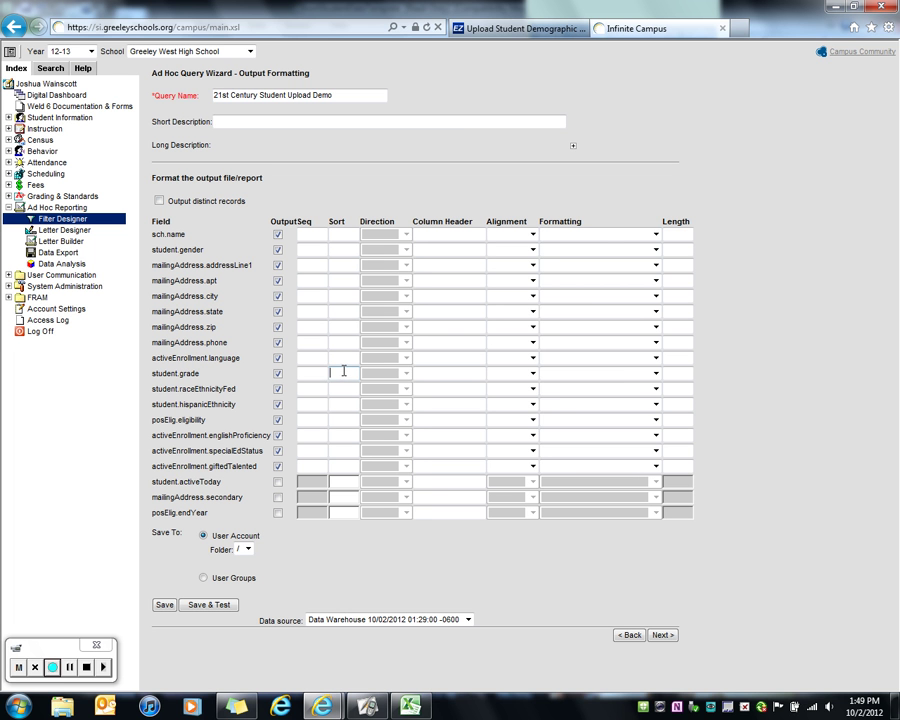
Set the student.grade sort order to 1, save and test the query, and close the results window.
{"action": "type", "text": "1"}
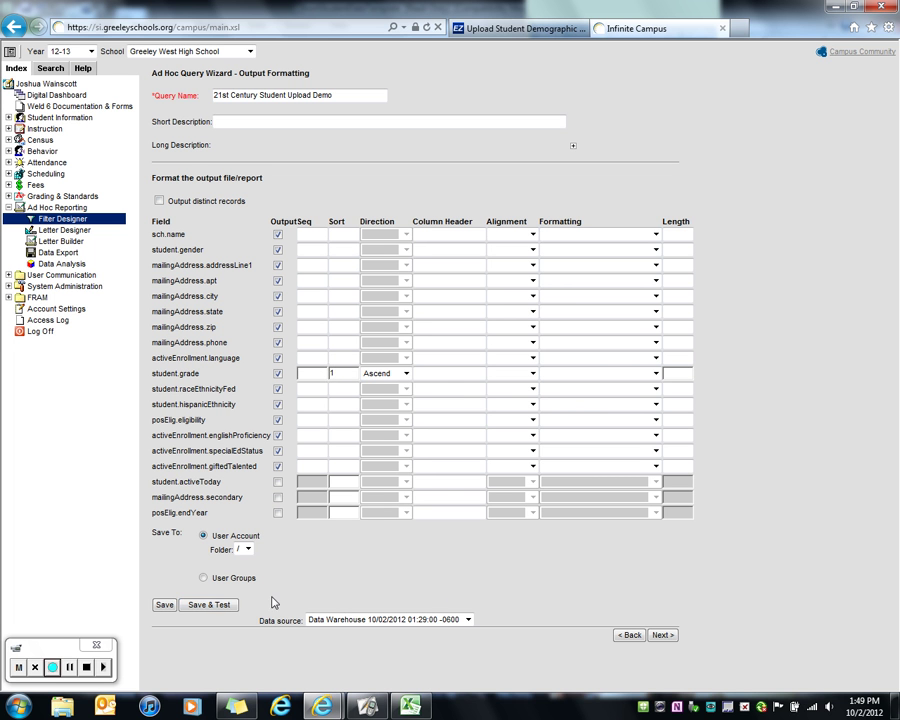
{"action": "left_click", "coordinate": [231, 606]}
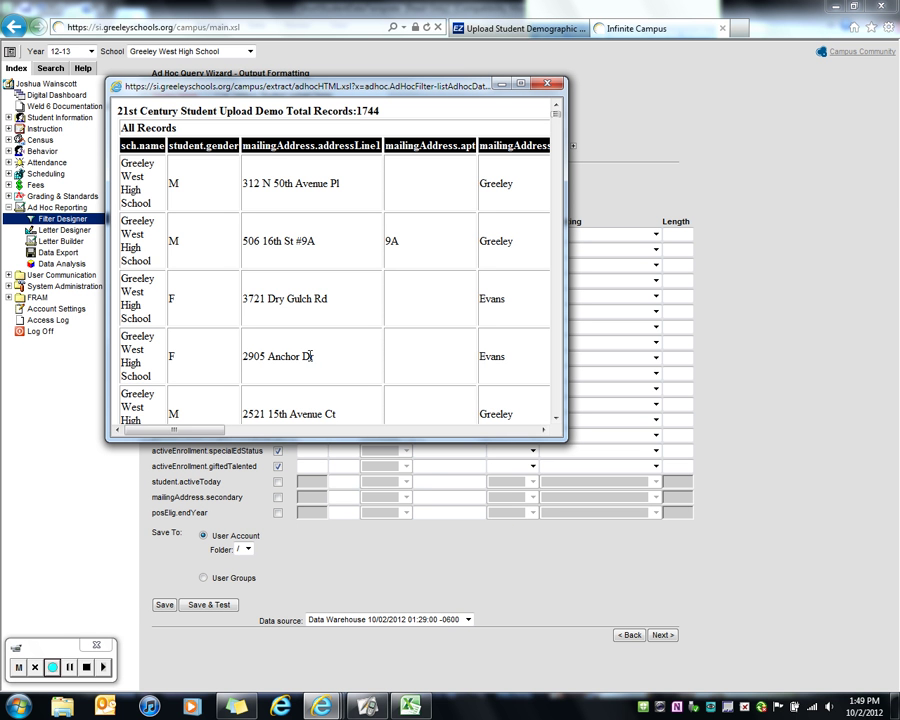
{"action": "left_click_drag", "start_coordinate": [197, 430], "coordinate": [160, 428]}
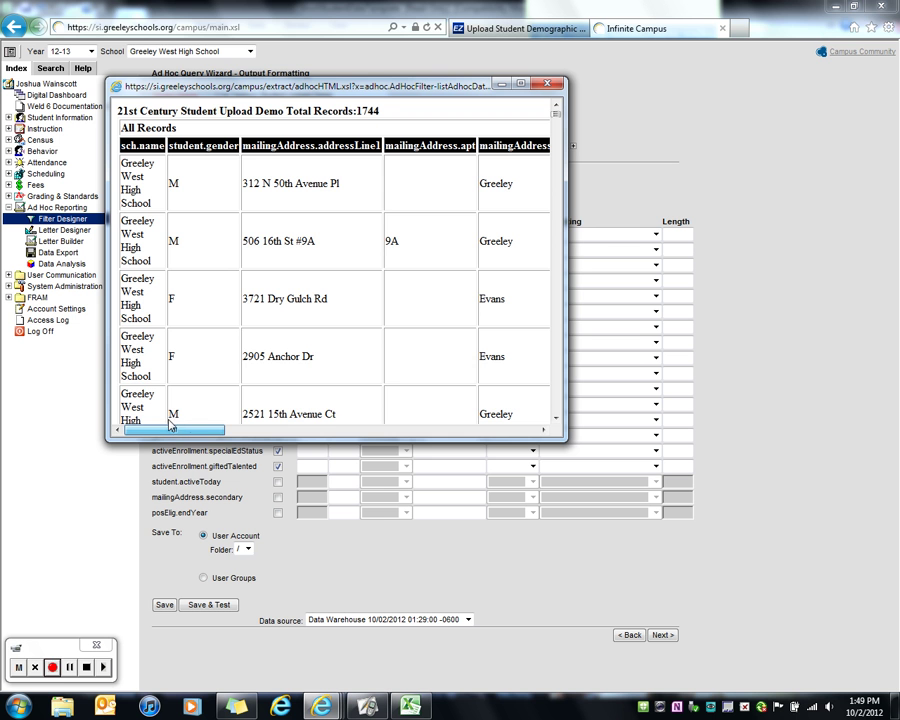
{"action": "left_click", "coordinate": [548, 85]}
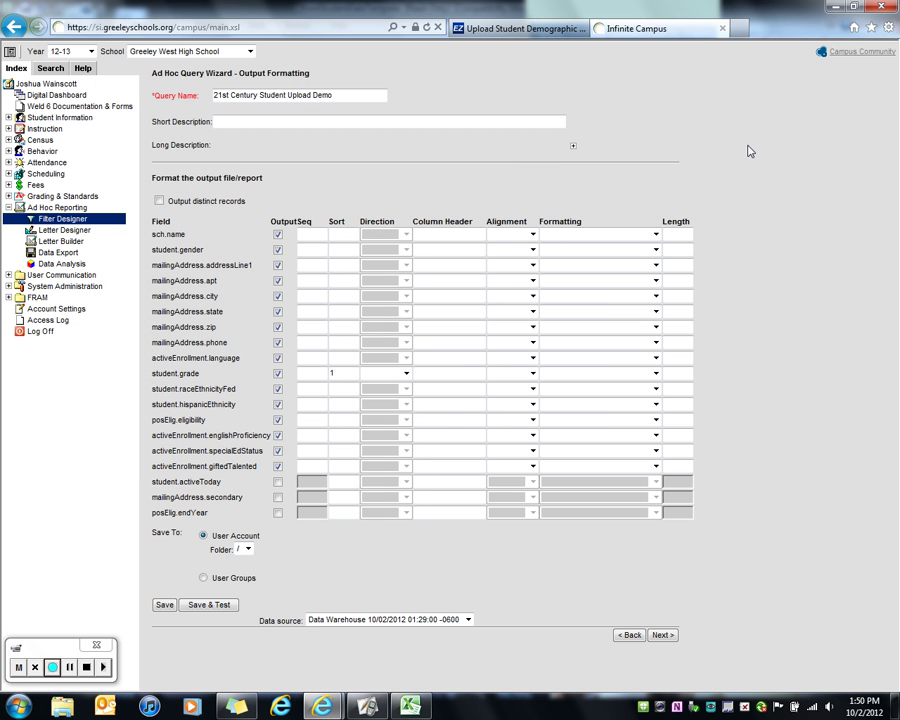
Switch the school to East Memorial Elementary School, test the query for it, close the results window and save the query.
{"action": "left_click", "coordinate": [252, 51]}
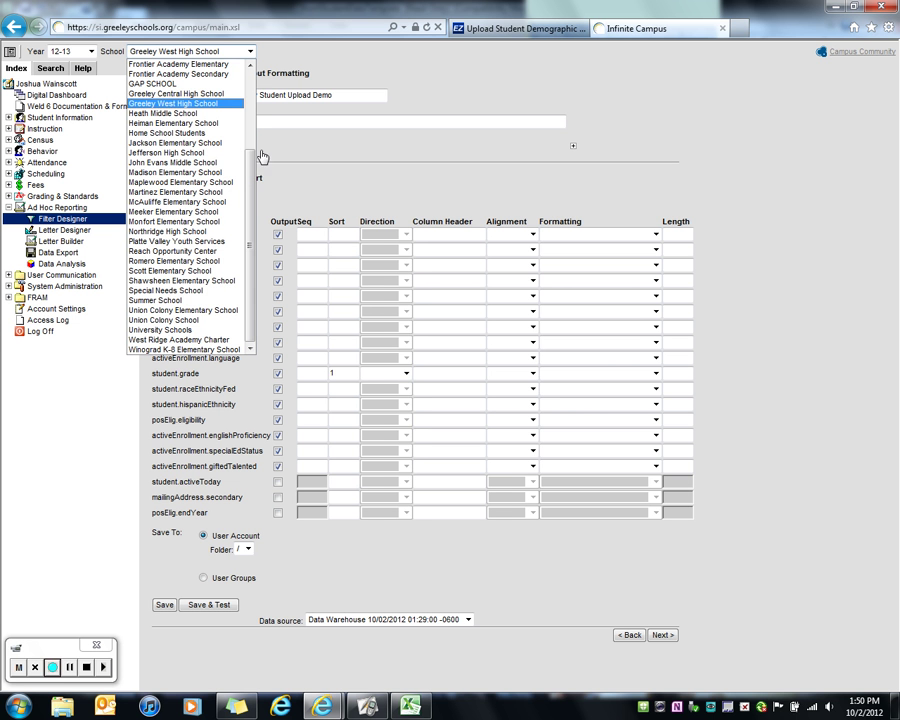
{"action": "left_click_drag", "start_coordinate": [255, 177], "coordinate": [251, 90]}
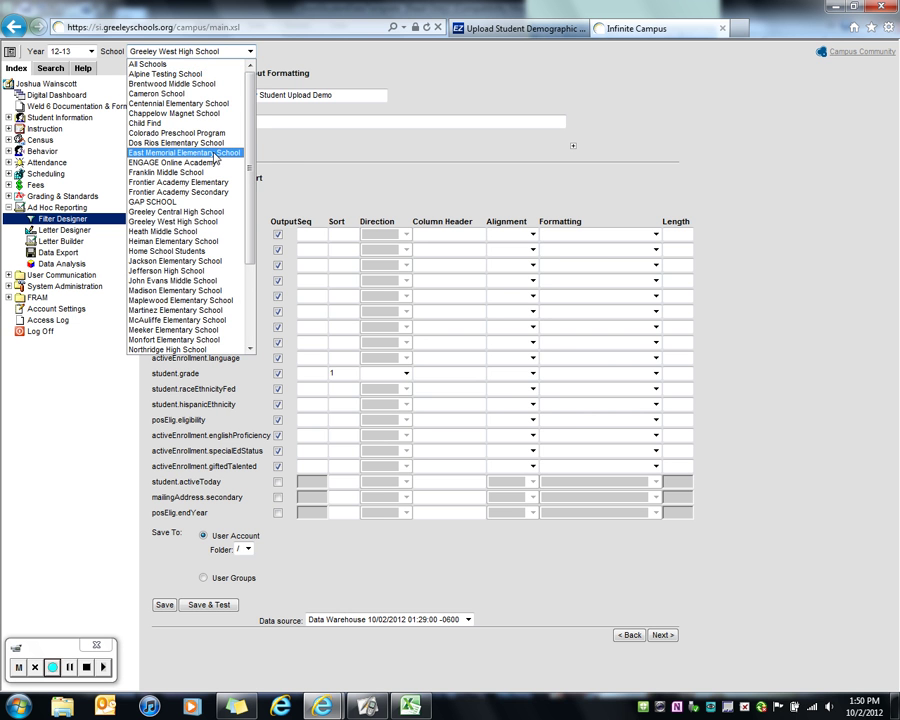
{"action": "left_click", "coordinate": [214, 155]}
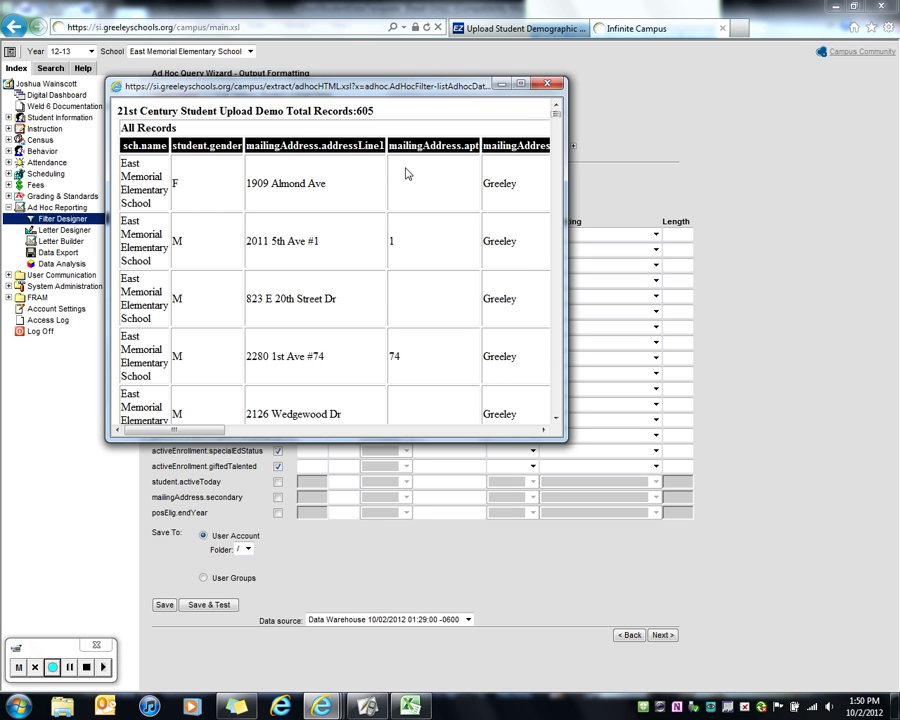
{"action": "left_click", "coordinate": [549, 86]}
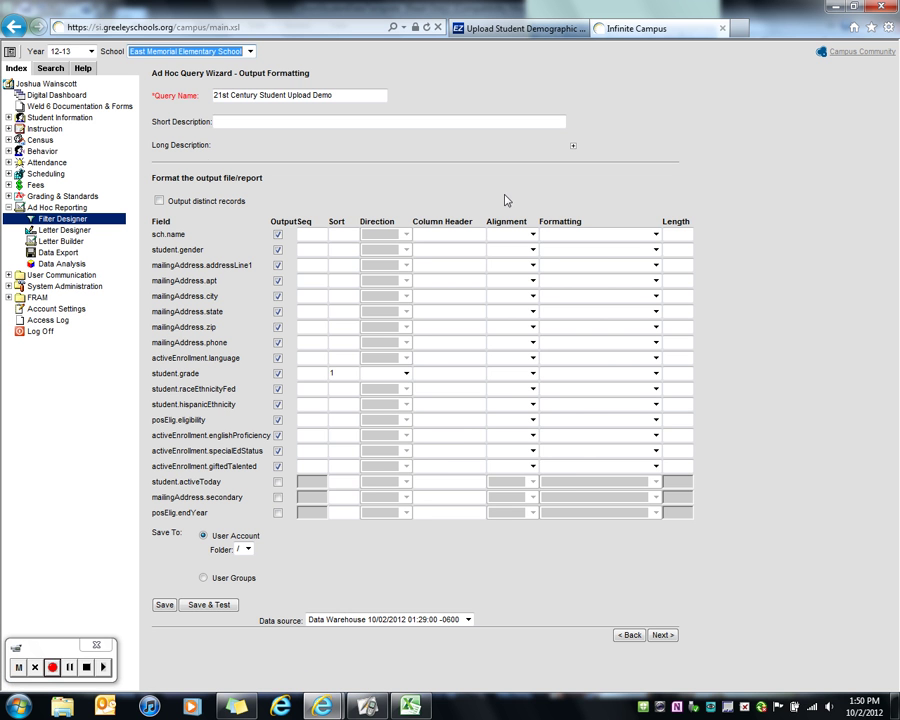
{"action": "left_click", "coordinate": [165, 605]}
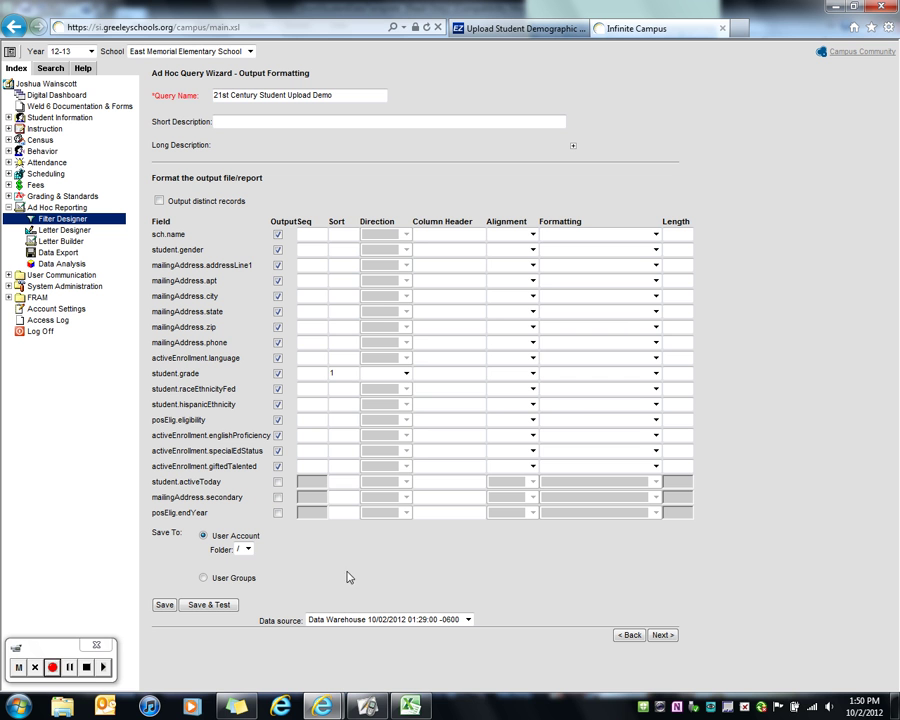
Export the saved 21st Century Student Upload Demo filter as Delimited values (CSV) and open the exported file in Excel.
{"action": "left_click", "coordinate": [57, 256]}
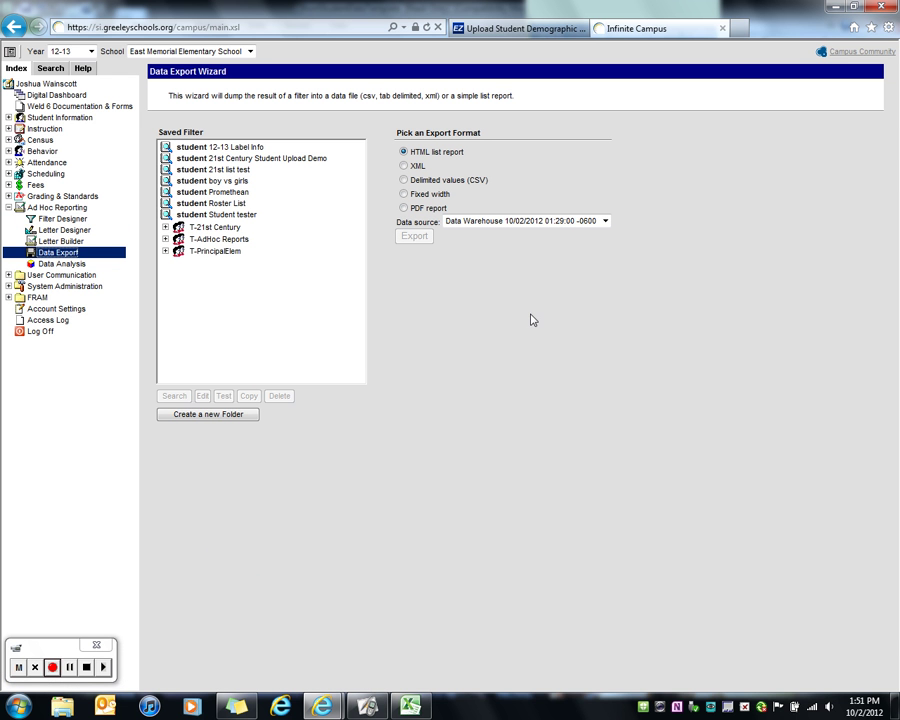
{"action": "left_click", "coordinate": [307, 164]}
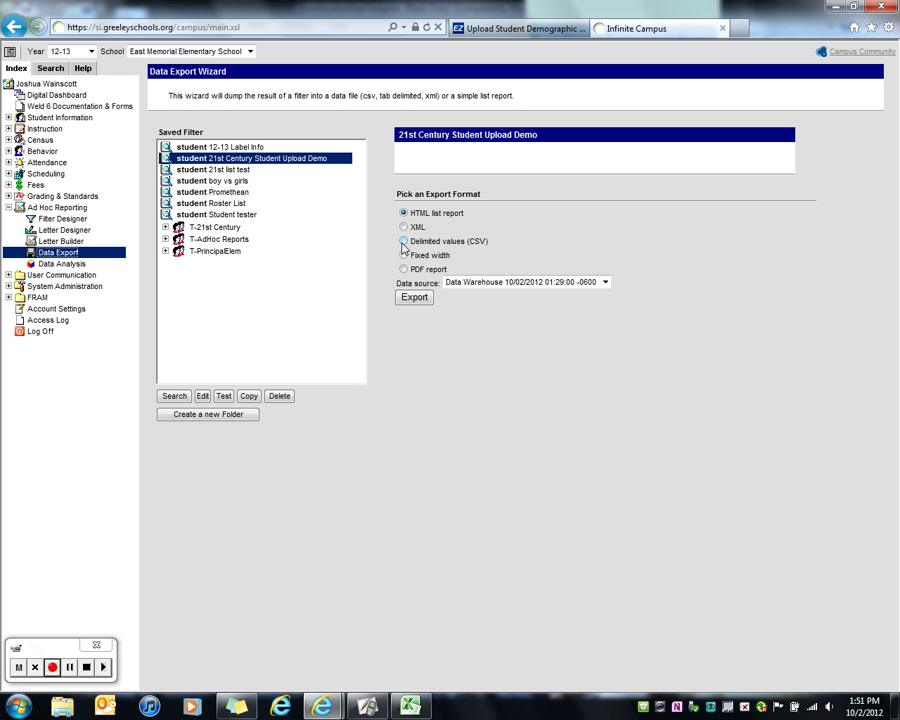
{"action": "left_click", "coordinate": [403, 242]}
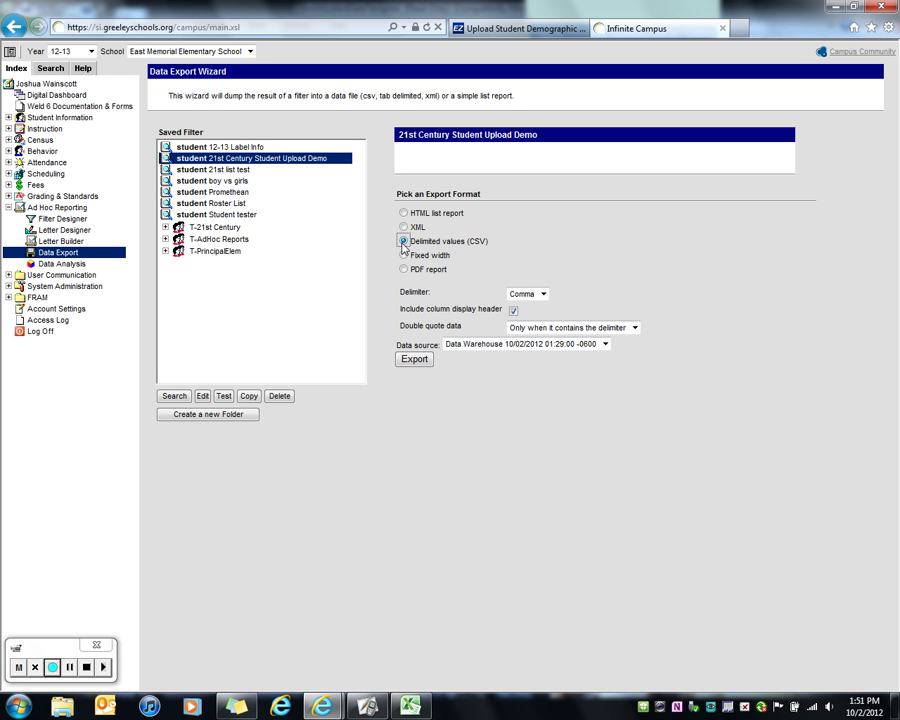
{"action": "left_click", "coordinate": [414, 360]}
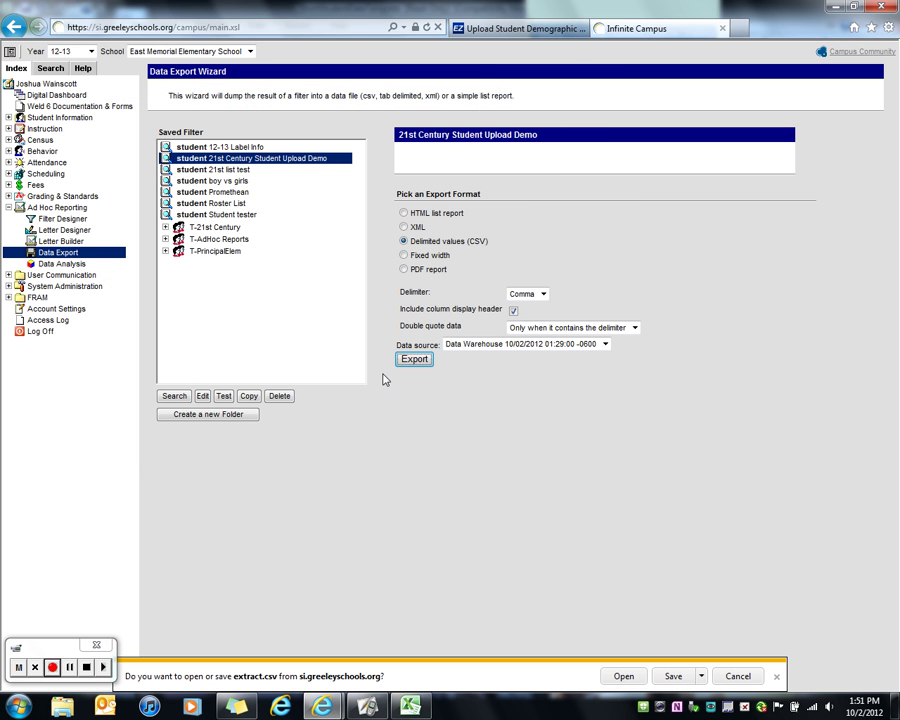
{"action": "left_click", "coordinate": [624, 677]}
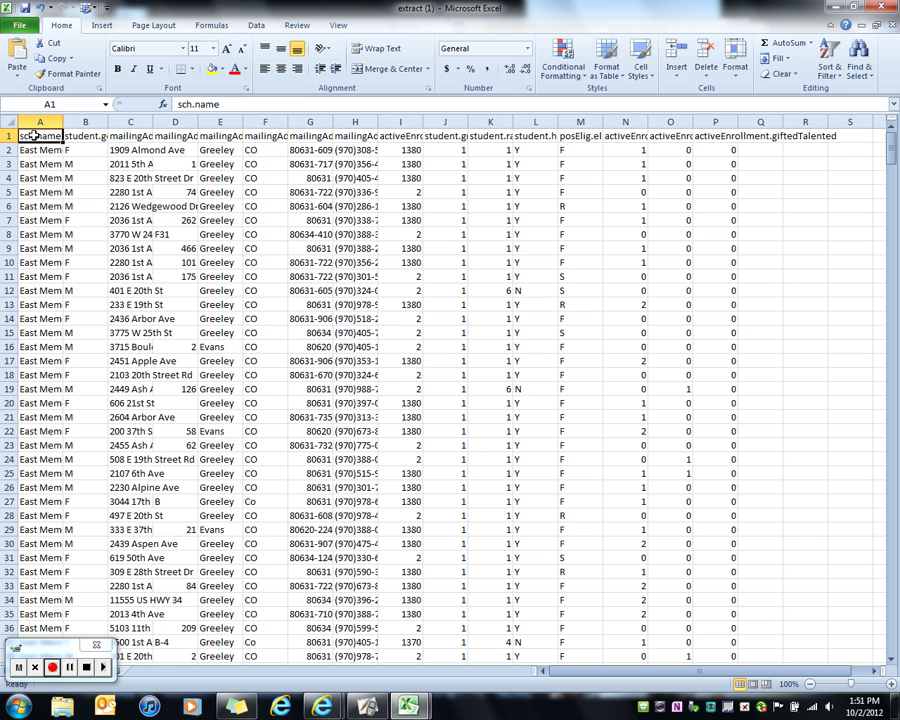
Copy the whole exported data range, including the header row, from the extract workbook.
{"action": "left_click_drag", "start_coordinate": [27, 135], "coordinate": [737, 586]}
{"action": "left_click_drag", "start_coordinate": [737, 657], "coordinate": [701, 629]}
{"action": "right_click", "coordinate": [596, 277]}
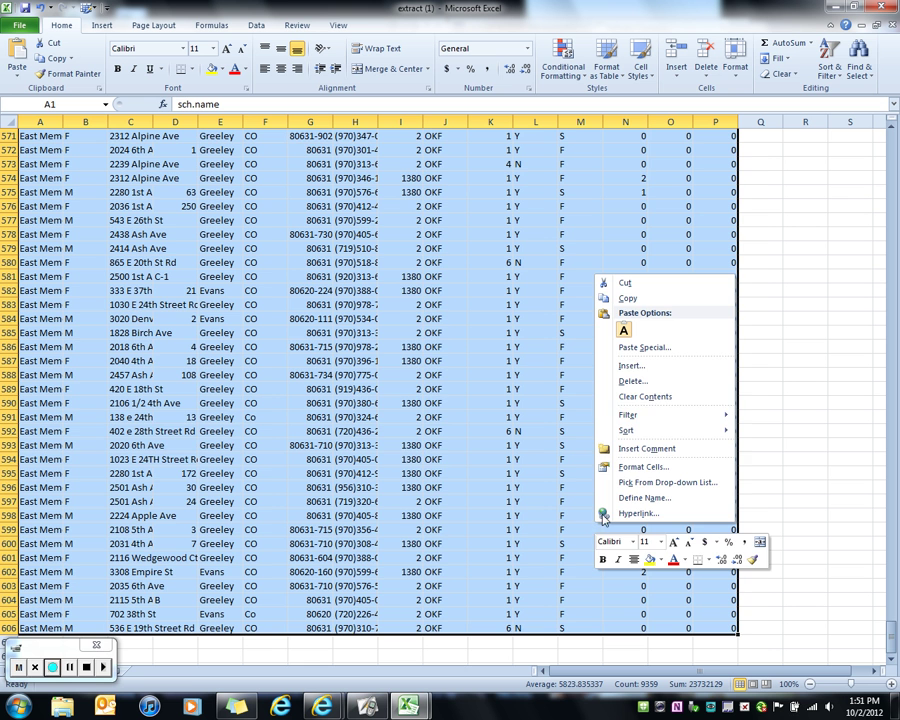
{"action": "left_click", "coordinate": [627, 298]}
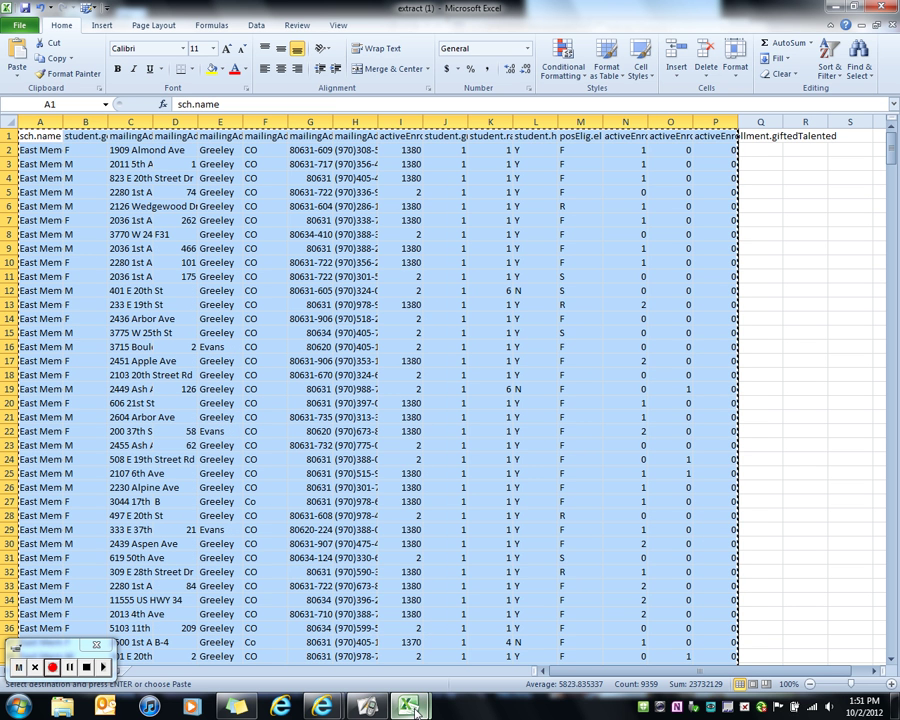
Paste the copied student data into the ShortStudentDataTemplate workbook, starting at cell G3 under School Code.
{"action": "mouse_move", "coordinate": [415, 711]}
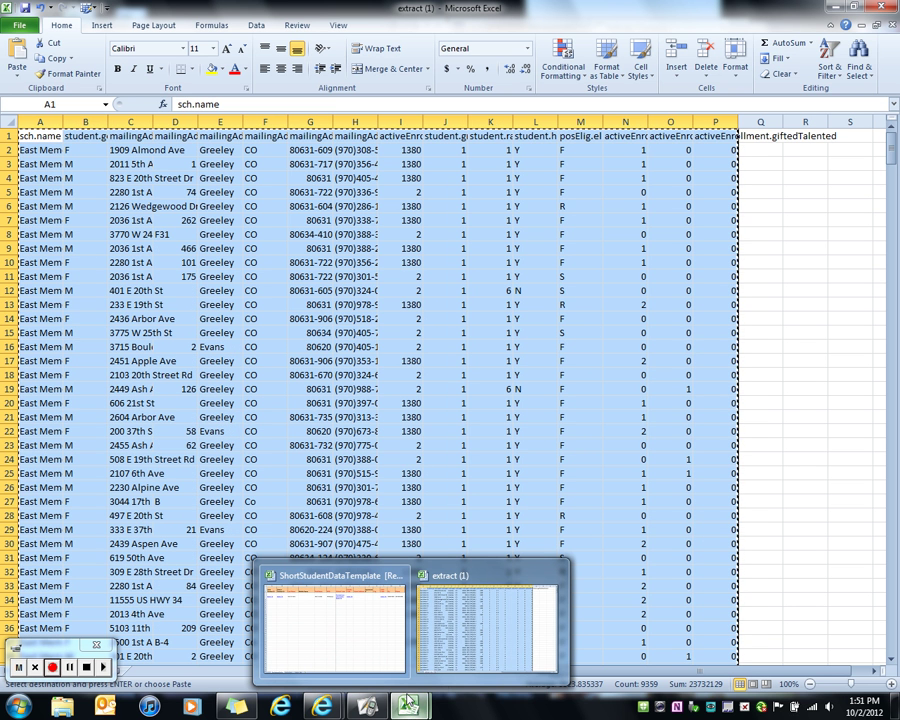
{"action": "left_click", "coordinate": [380, 648]}
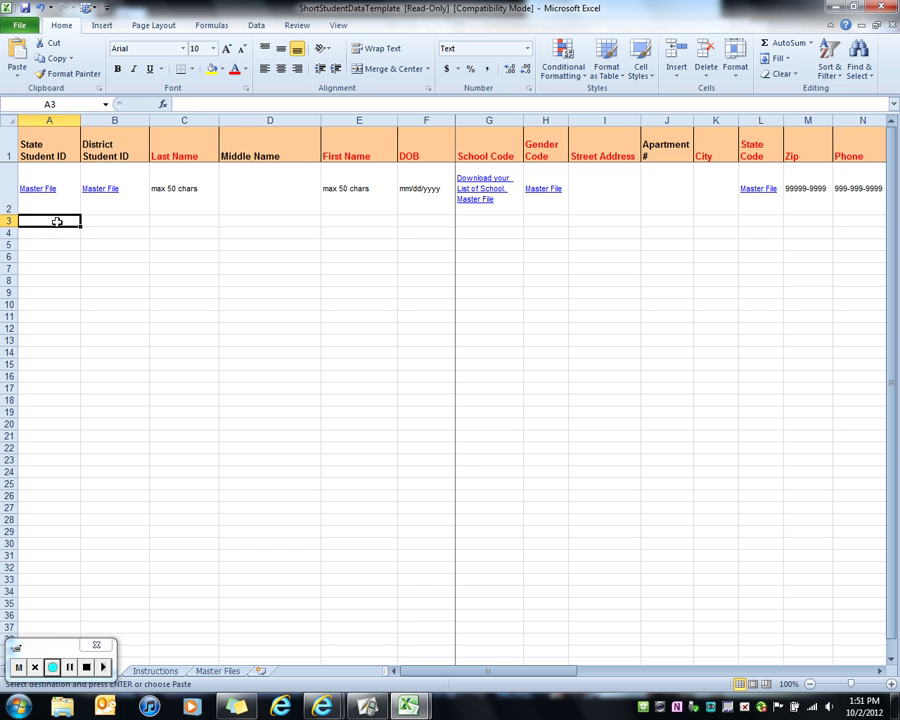
{"action": "right_click", "coordinate": [464, 224]}
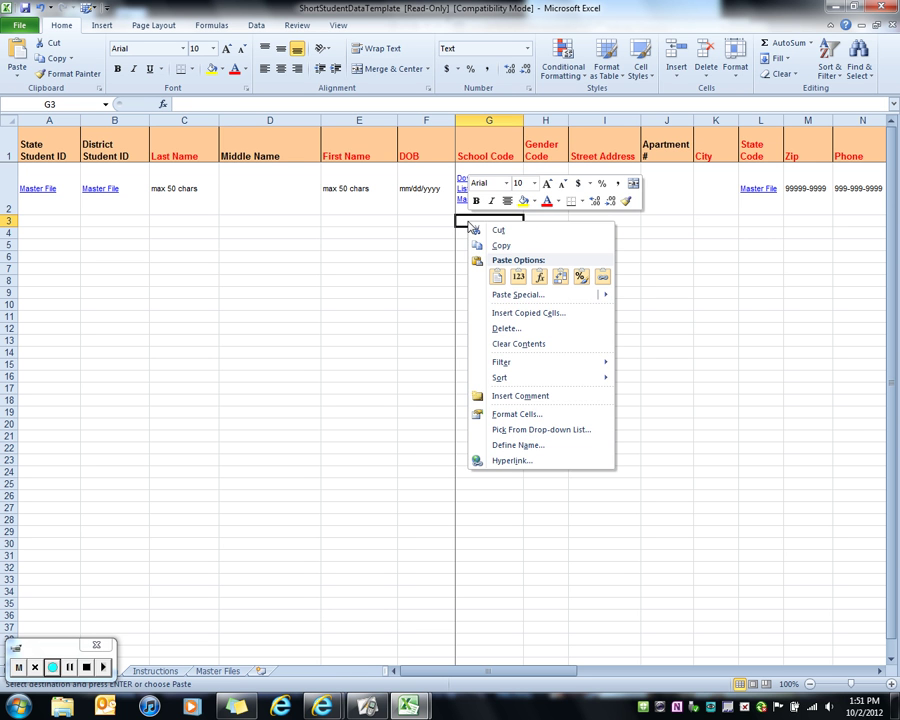
{"action": "left_click", "coordinate": [498, 280]}
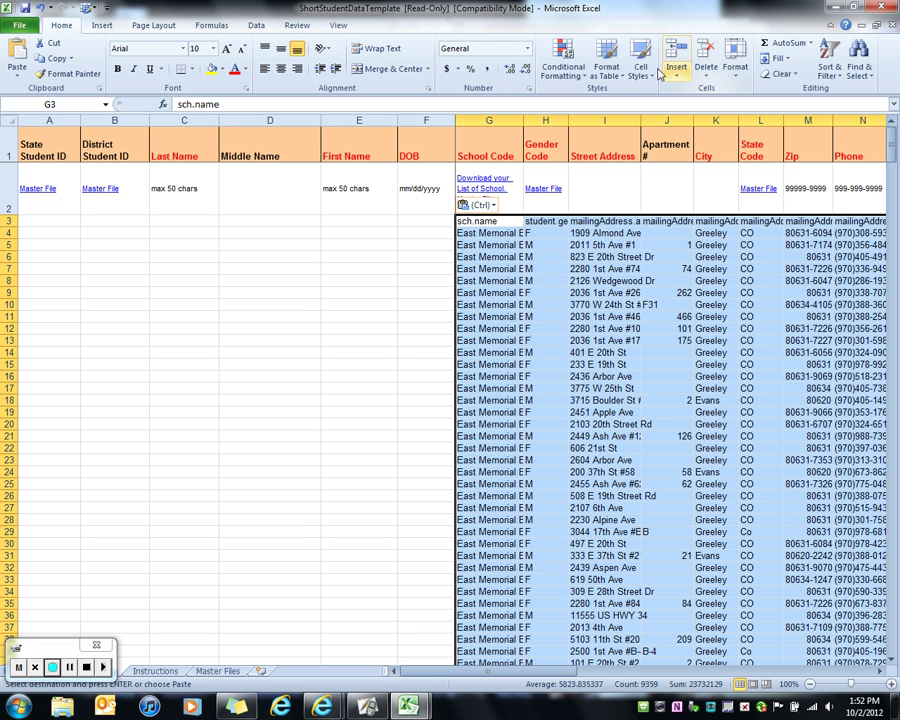
Format the pasted range G3:V608 as a table with headers in a light black banded style, and select cell G4.
{"action": "left_click", "coordinate": [612, 68]}
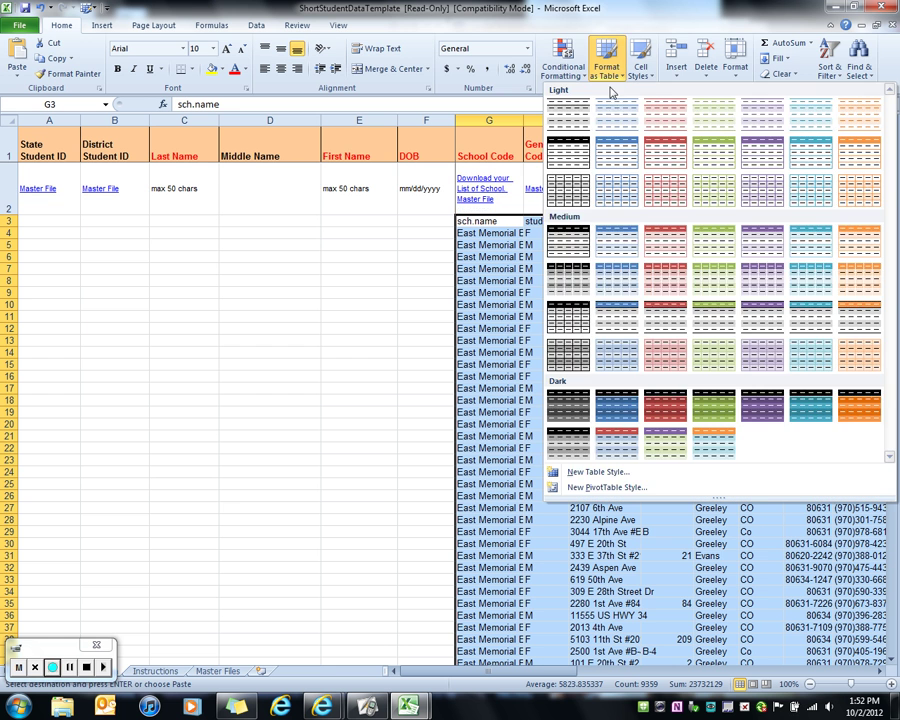
{"action": "left_click", "coordinate": [582, 110]}
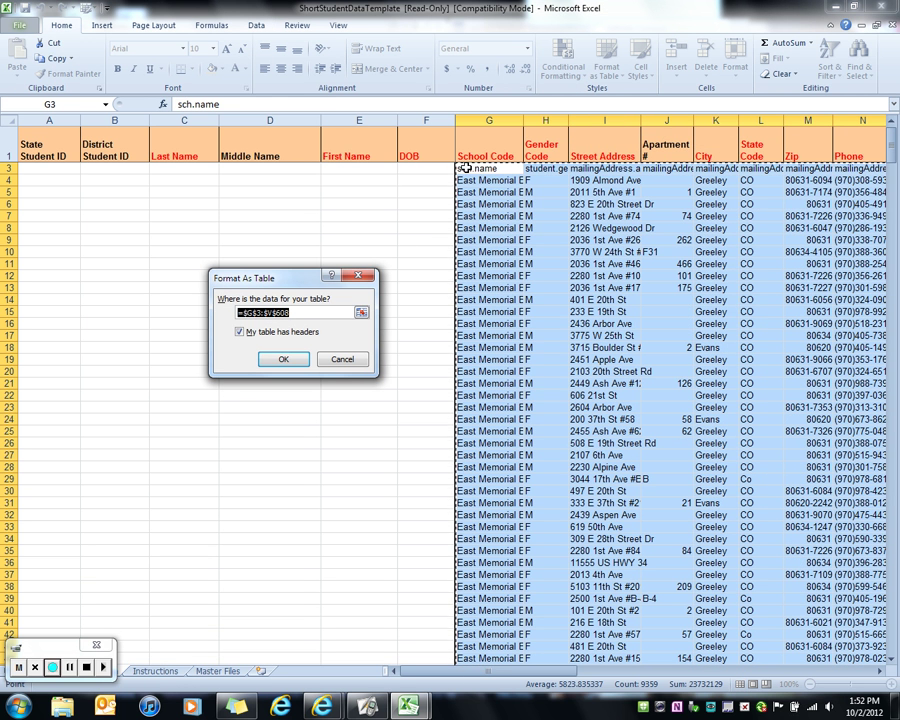
{"action": "left_click", "coordinate": [283, 359]}
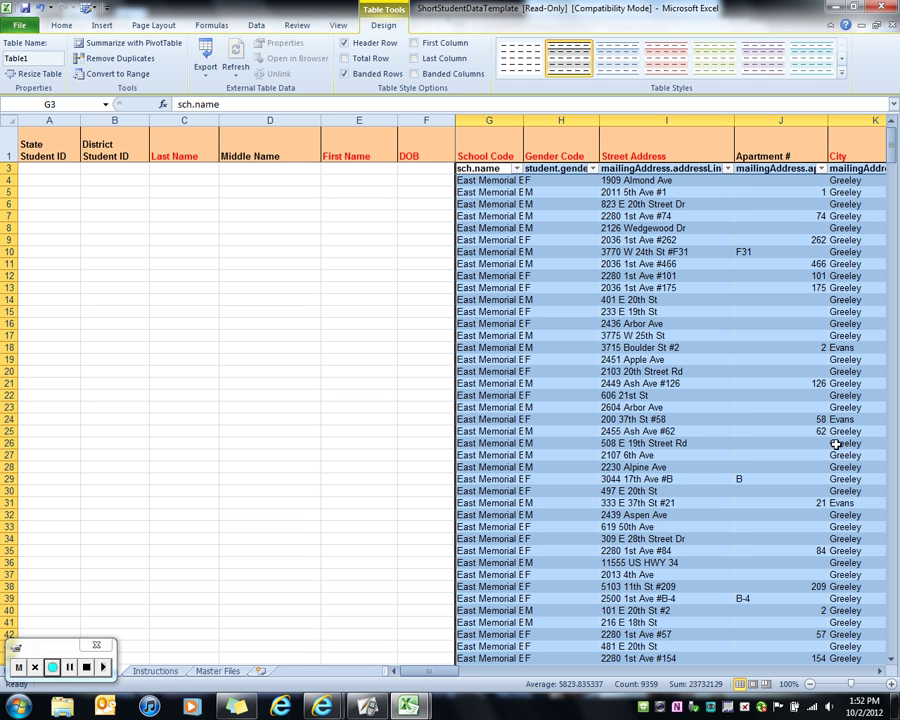
{"action": "left_click", "coordinate": [515, 215]}
{"action": "left_click", "coordinate": [516, 180]}
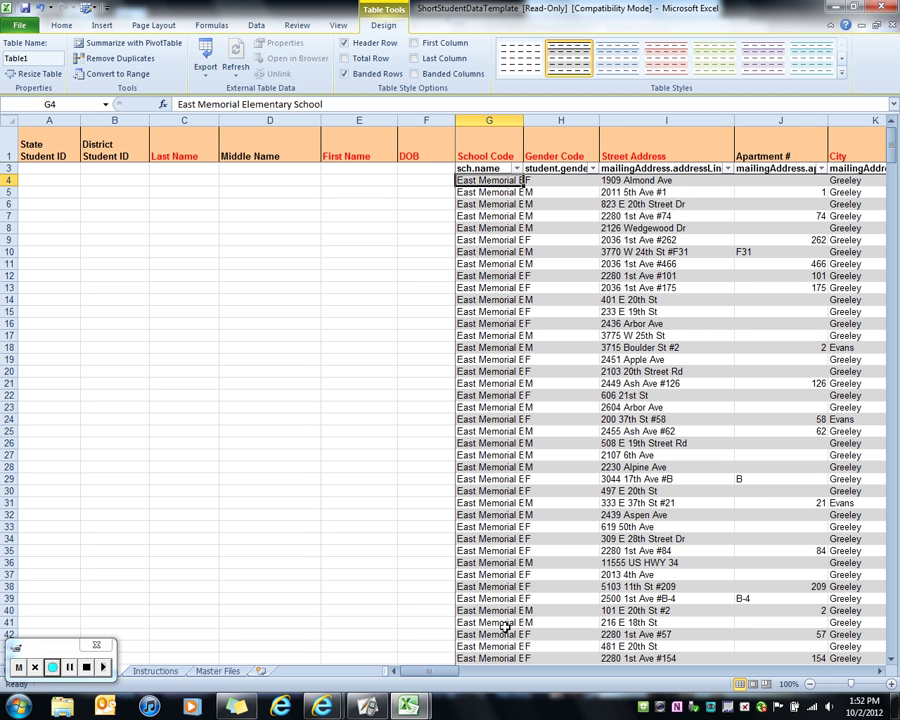
Look up East Memorial Elementary School's code in the EZReports list of school codes, close the list and return to Excel.
{"action": "mouse_move", "coordinate": [334, 712]}
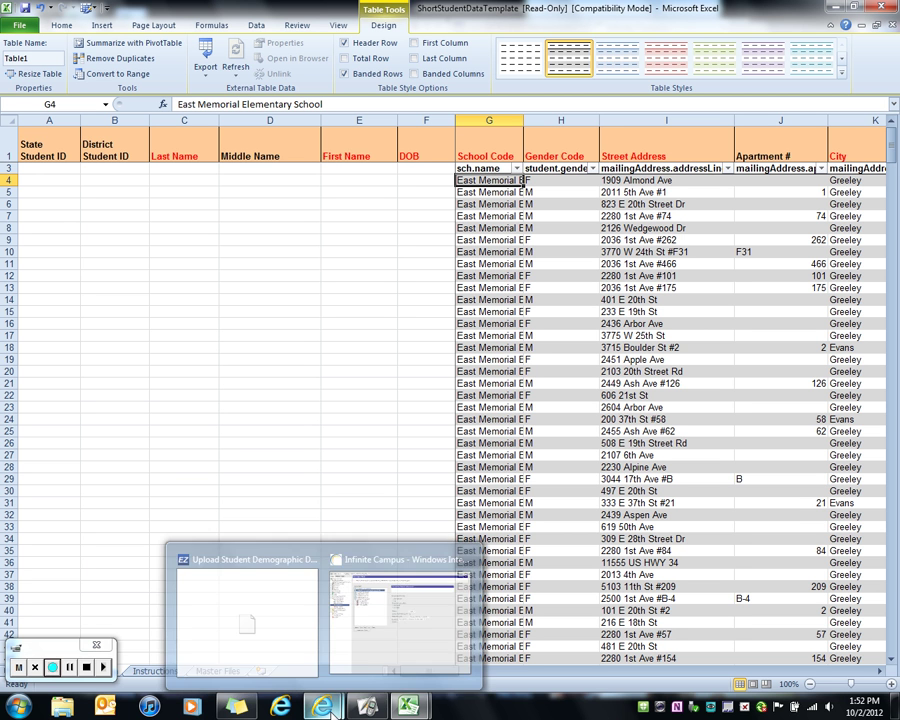
{"action": "left_click", "coordinate": [291, 645]}
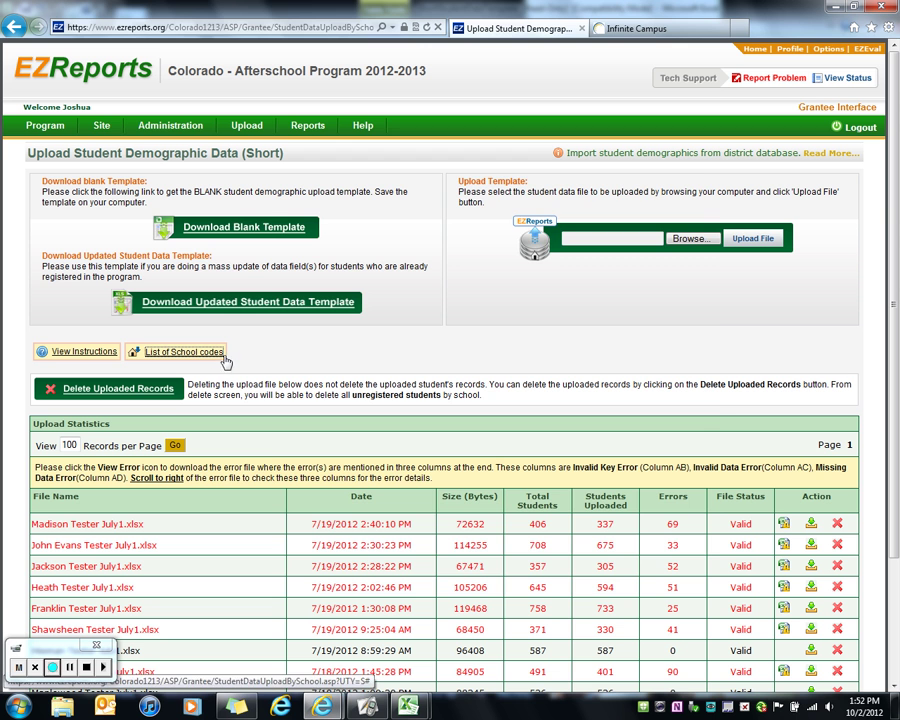
{"action": "left_click", "coordinate": [215, 354]}
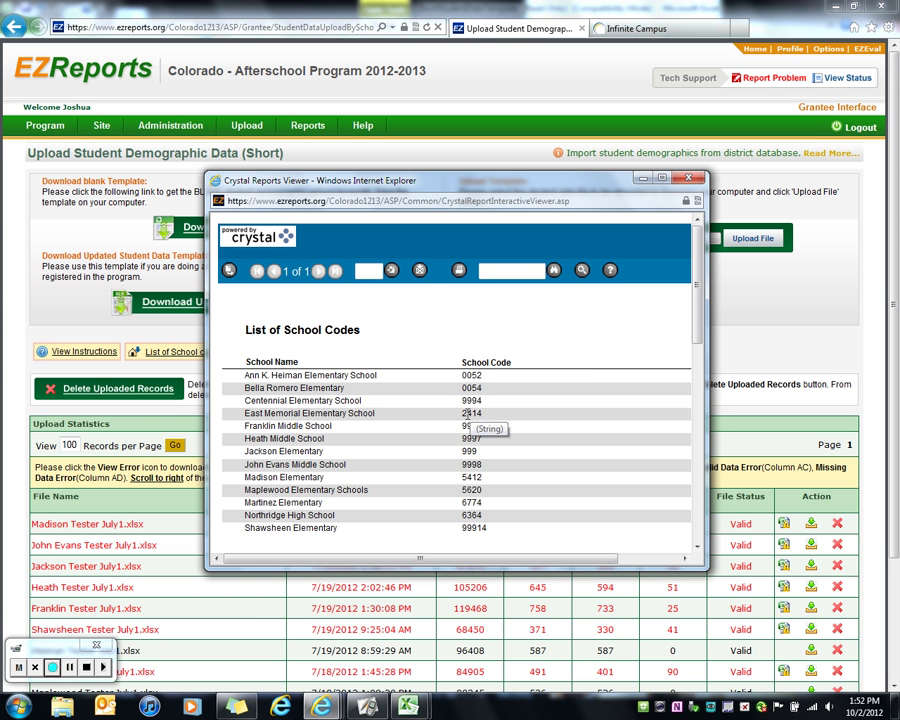
{"action": "left_click", "coordinate": [688, 181]}
{"action": "mouse_move", "coordinate": [408, 706]}
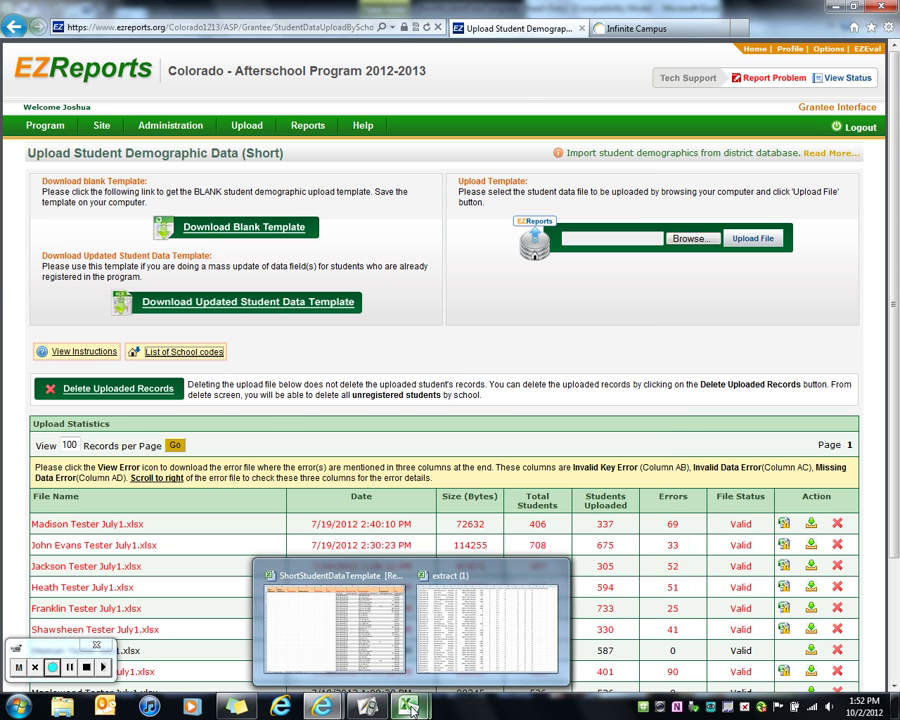
{"action": "left_click", "coordinate": [466, 655]}
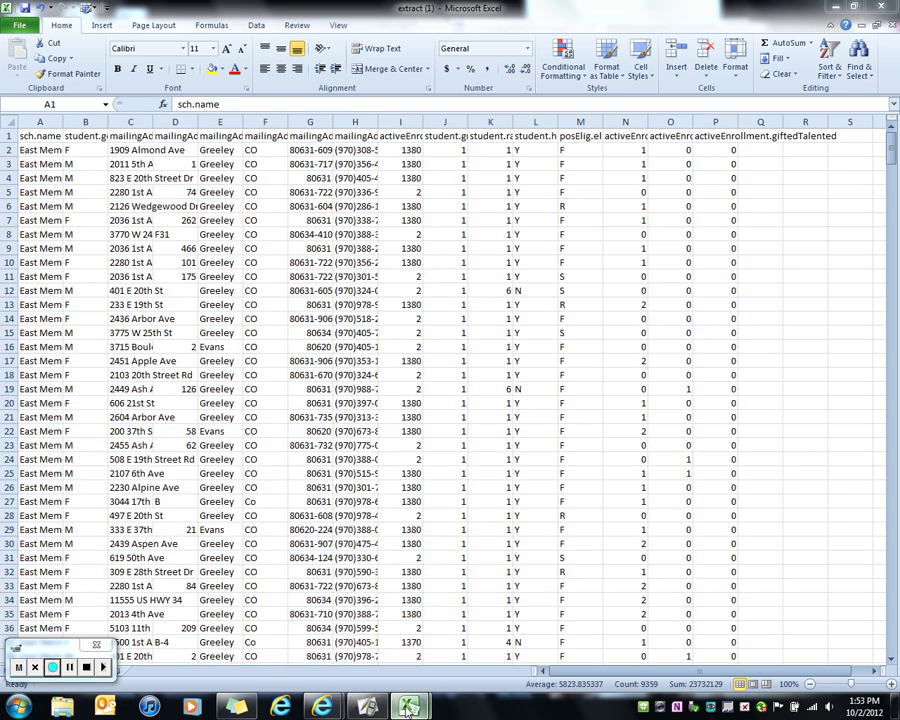
In the ShortStudentDataTemplate workbook, replace every "East Memorial Elementary School" in the School Code column with 2414.
{"action": "left_click", "coordinate": [335, 615]}
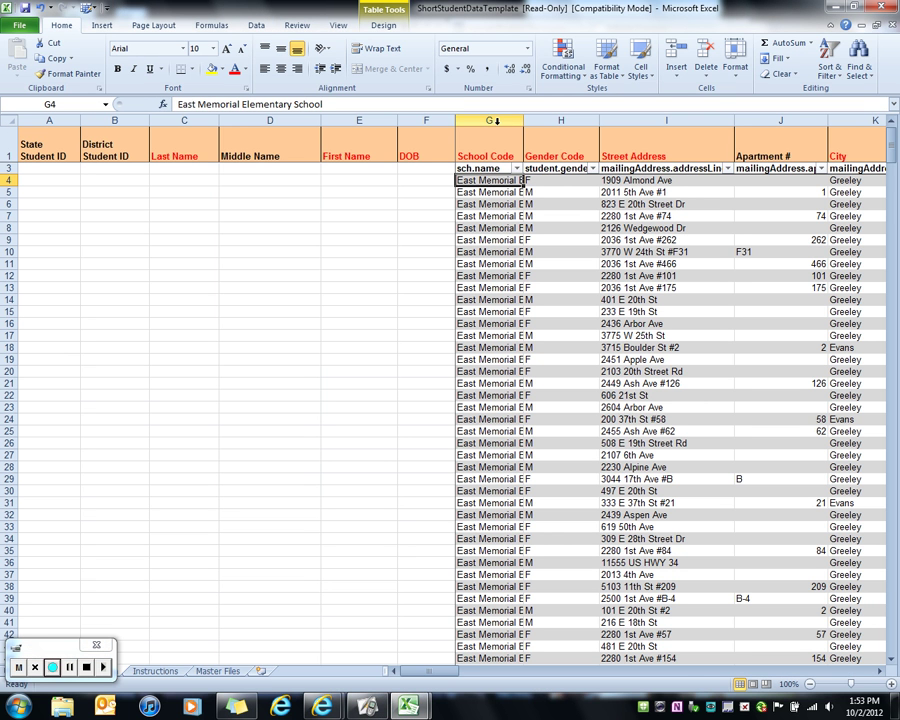
{"action": "left_click", "coordinate": [489, 120]}
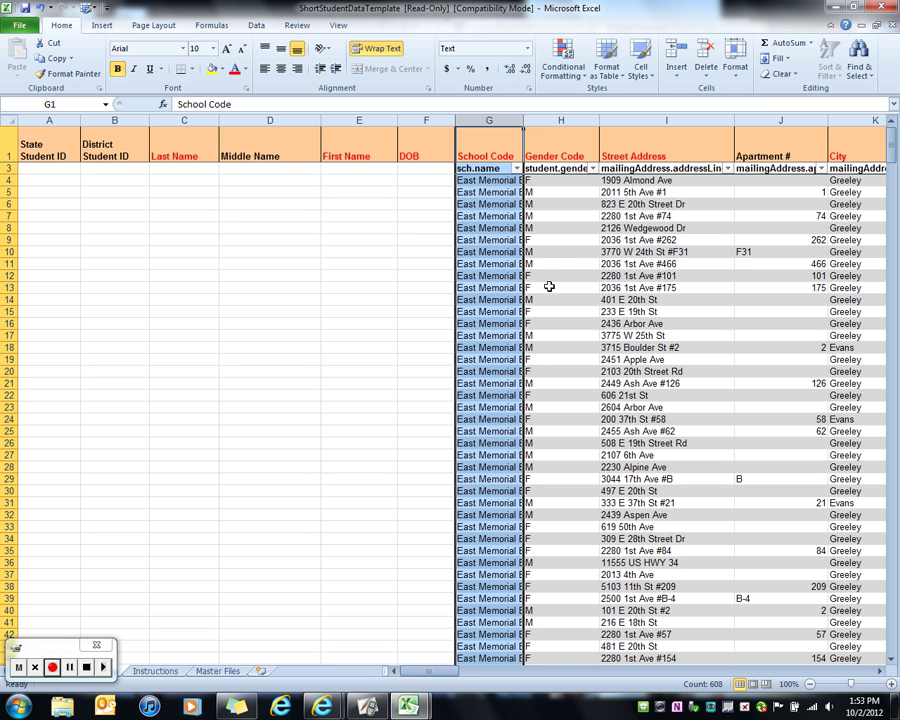
{"action": "left_click", "coordinate": [866, 79]}
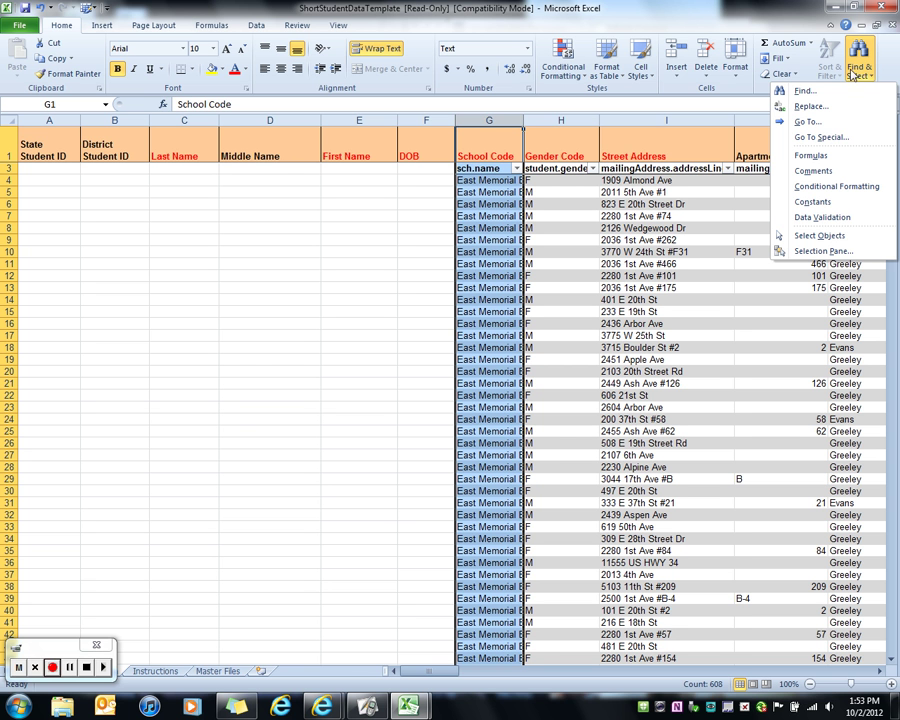
{"action": "left_click", "coordinate": [809, 106]}
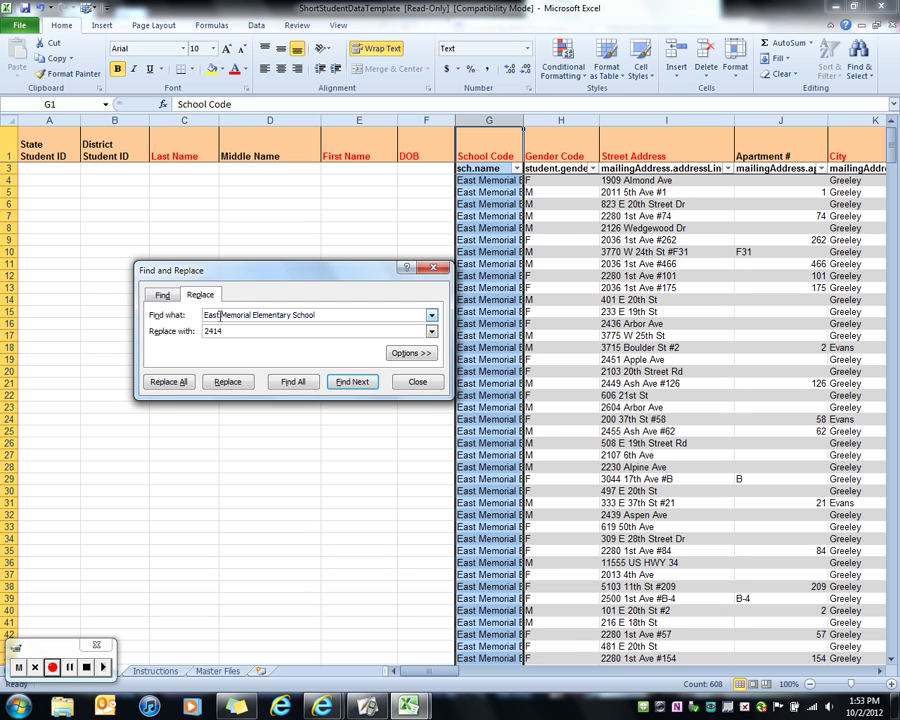
{"action": "left_click", "coordinate": [169, 382]}
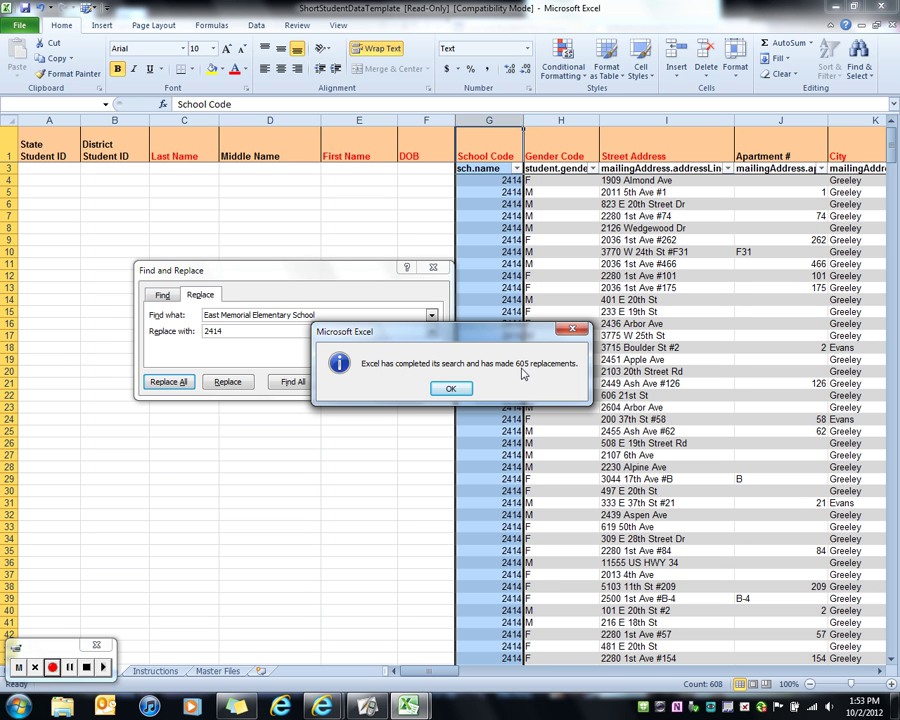
{"action": "left_click", "coordinate": [452, 388]}
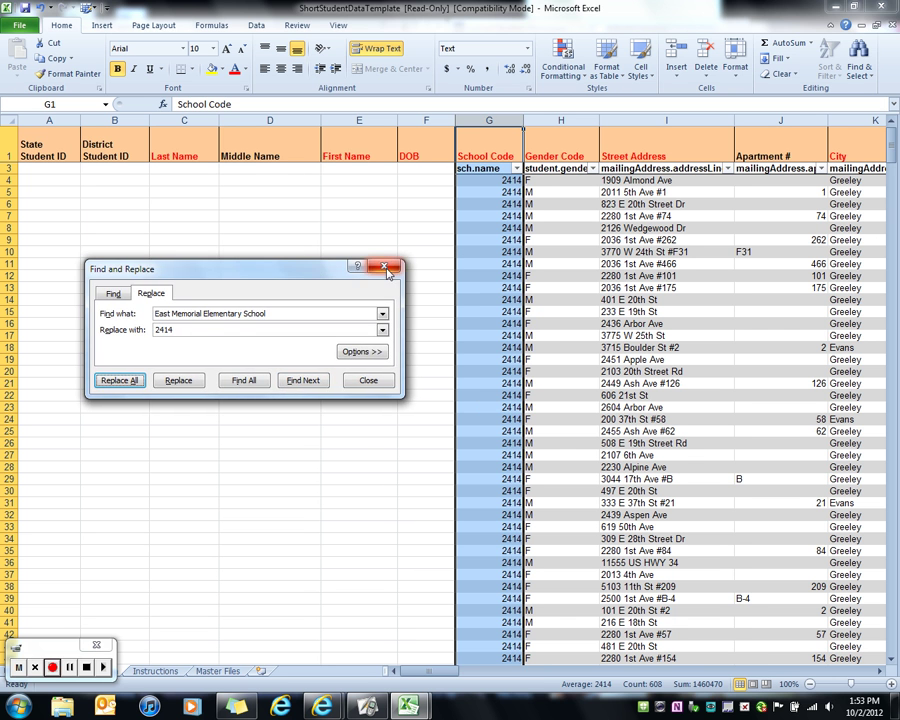
{"action": "left_click", "coordinate": [408, 382]}
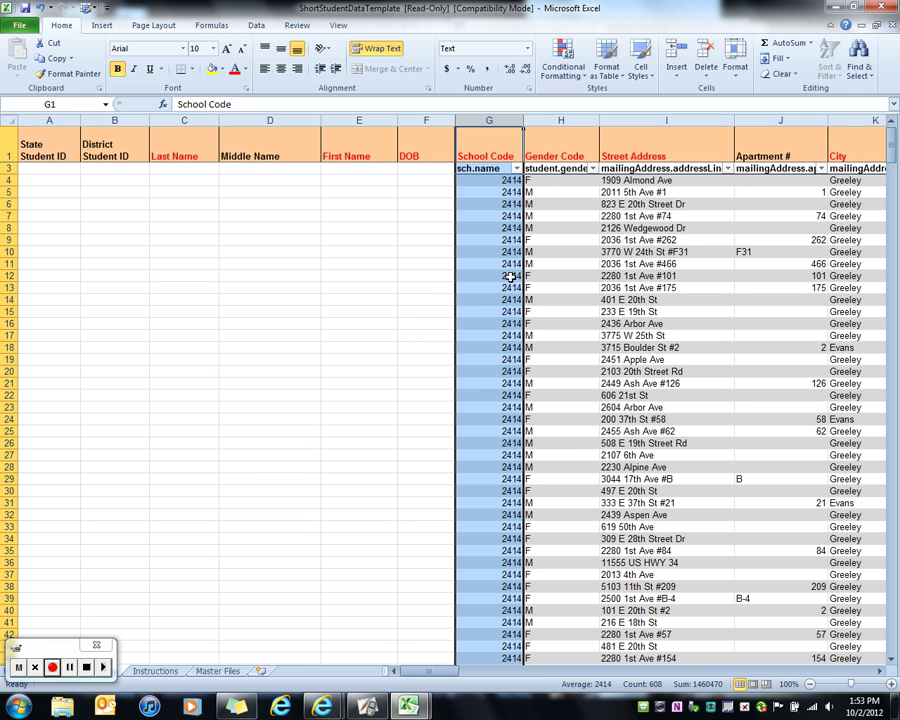
Check the distinct values in the School Code and Phone columns through their filter lists, leaving the data unfiltered.
{"action": "left_click", "coordinate": [516, 169]}
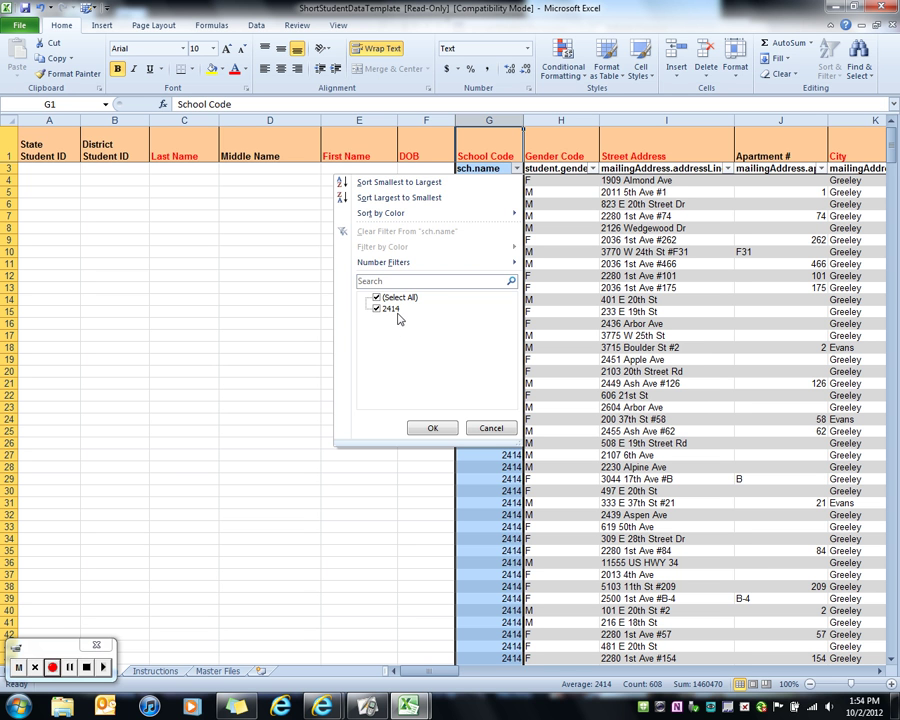
{"action": "left_click", "coordinate": [432, 428]}
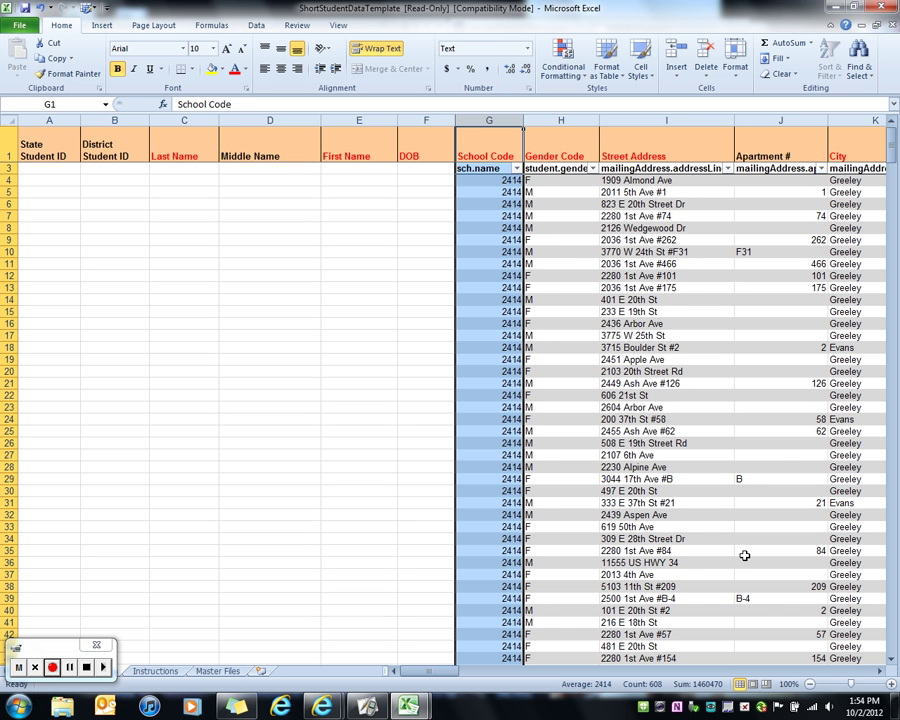
{"action": "left_click", "coordinate": [881, 672]}
{"action": "left_click", "coordinate": [881, 672]}
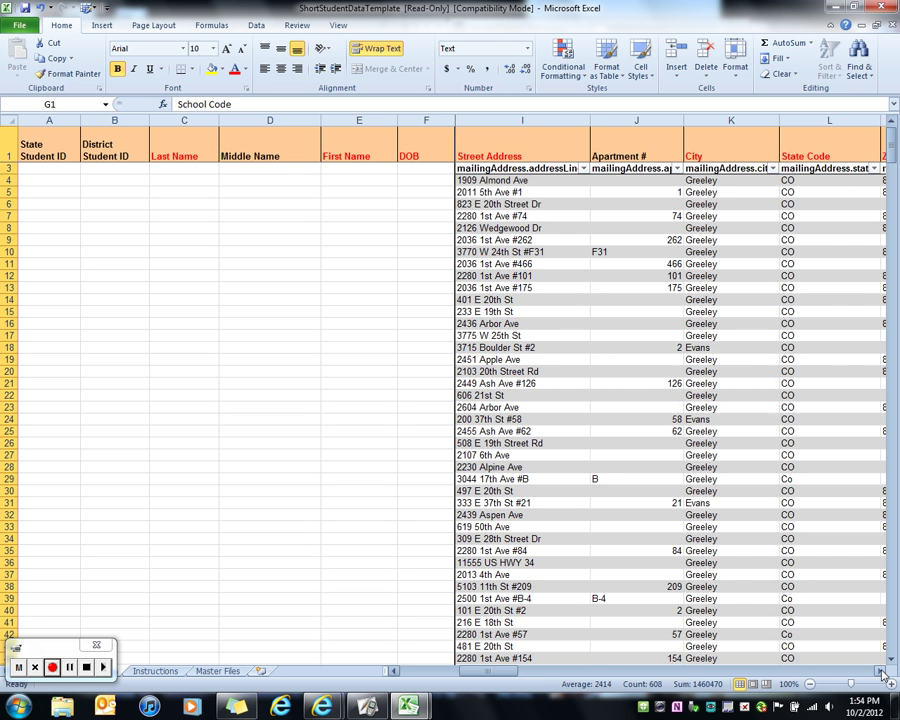
{"action": "left_click", "coordinate": [881, 672]}
{"action": "left_click", "coordinate": [881, 672]}
{"action": "left_click", "coordinate": [881, 672]}
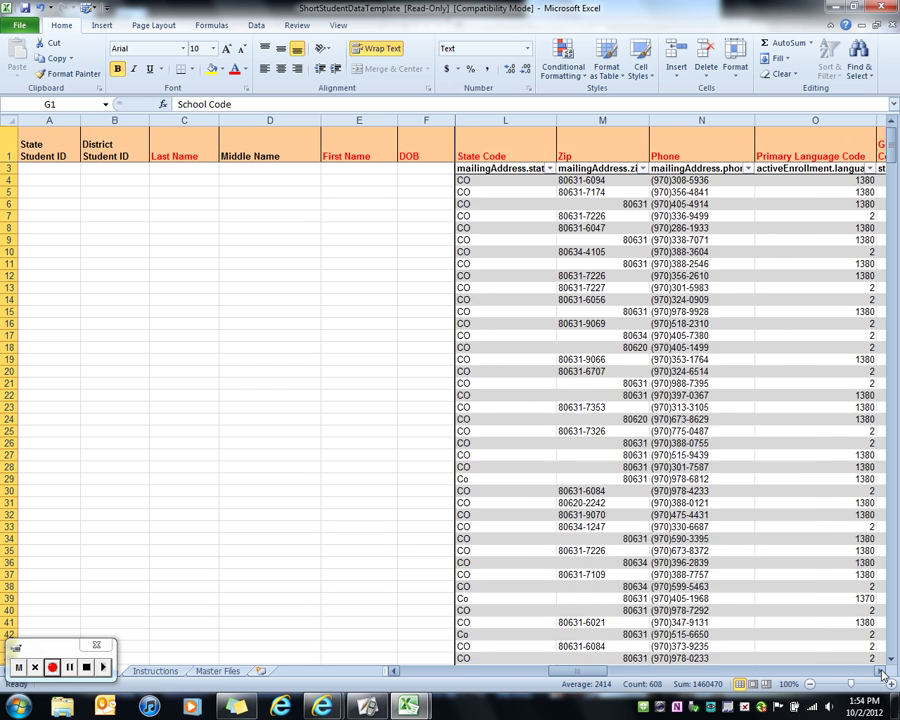
{"action": "left_click", "coordinate": [881, 672]}
{"action": "left_click", "coordinate": [881, 672]}
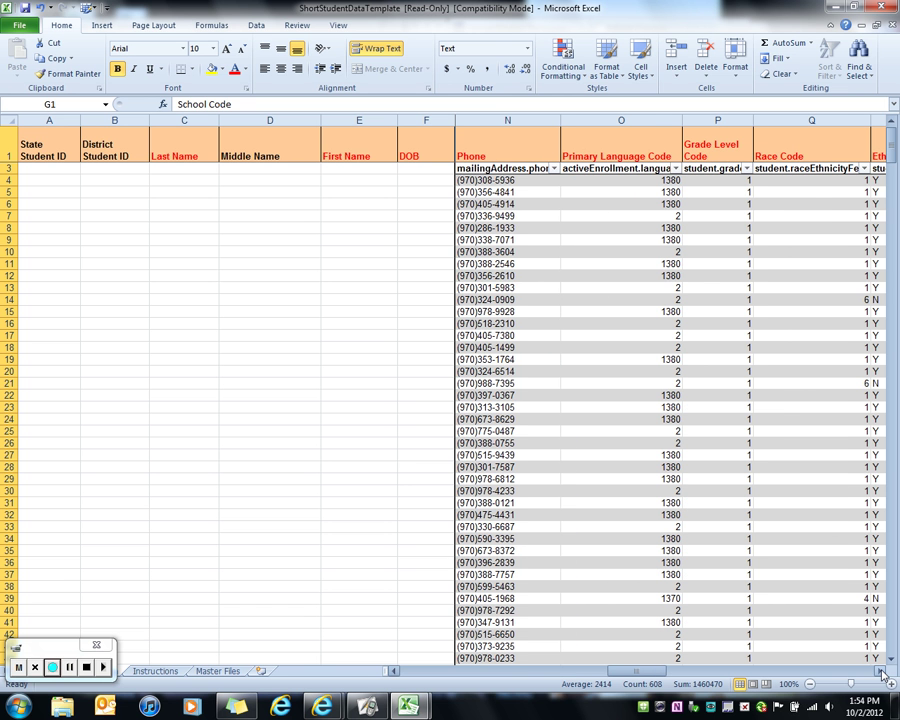
{"action": "left_click", "coordinate": [553, 168]}
{"action": "mouse_move", "coordinate": [545, 310]}
{"action": "left_mouse_down"}
{"action": "mouse_move", "coordinate": [552, 396]}
{"action": "mouse_move", "coordinate": [550, 286]}
{"action": "left_mouse_up"}
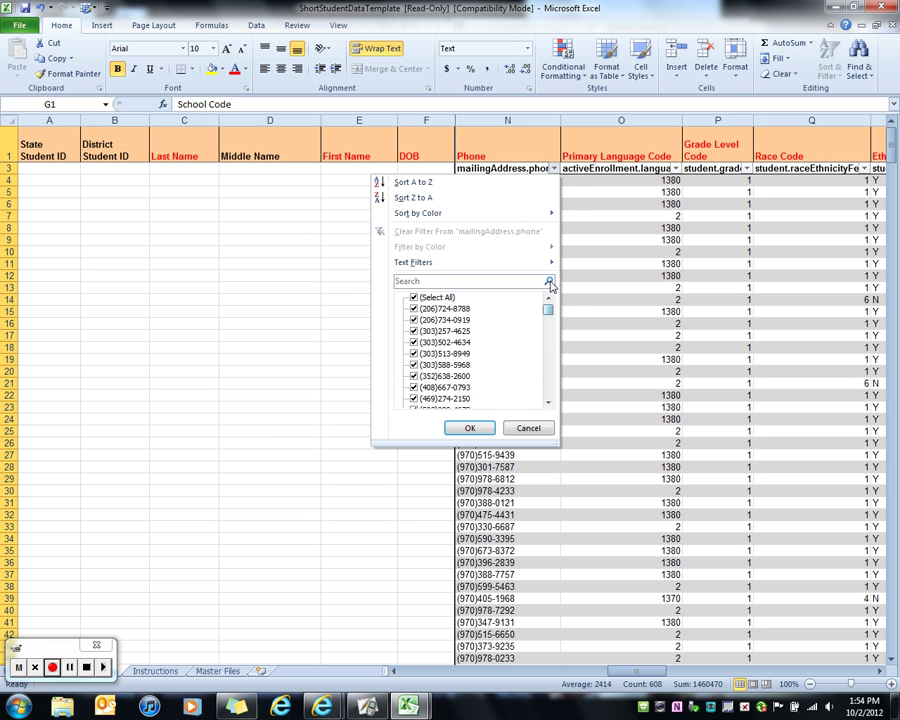
{"action": "left_click", "coordinate": [528, 428]}
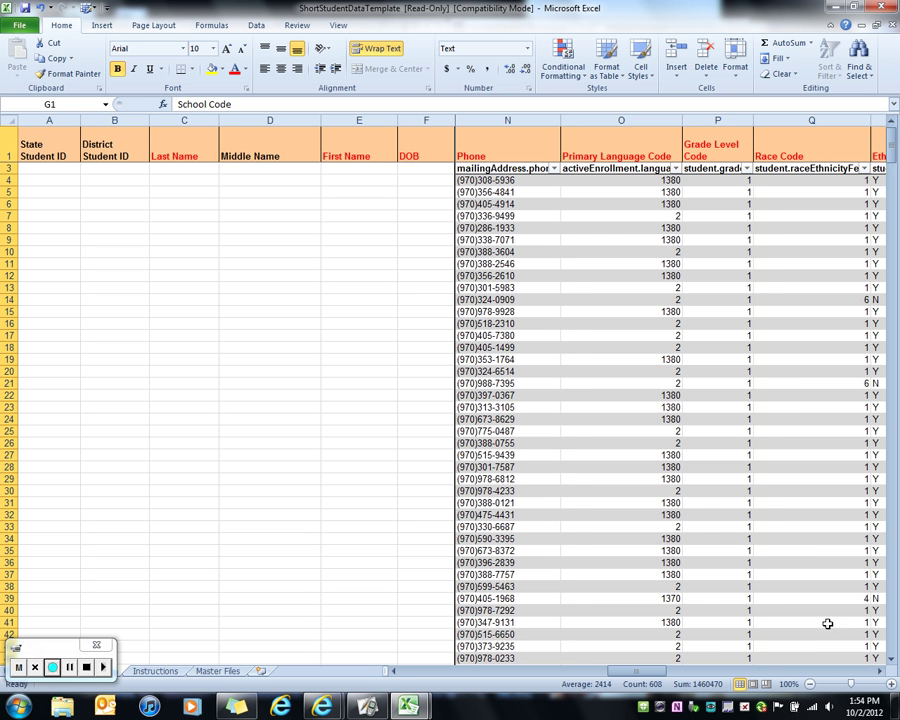
Review the primary language codes in the Master Files sheet, and check the distinct values in the data's Primary Language Code column.
{"action": "left_click", "coordinate": [877, 672]}
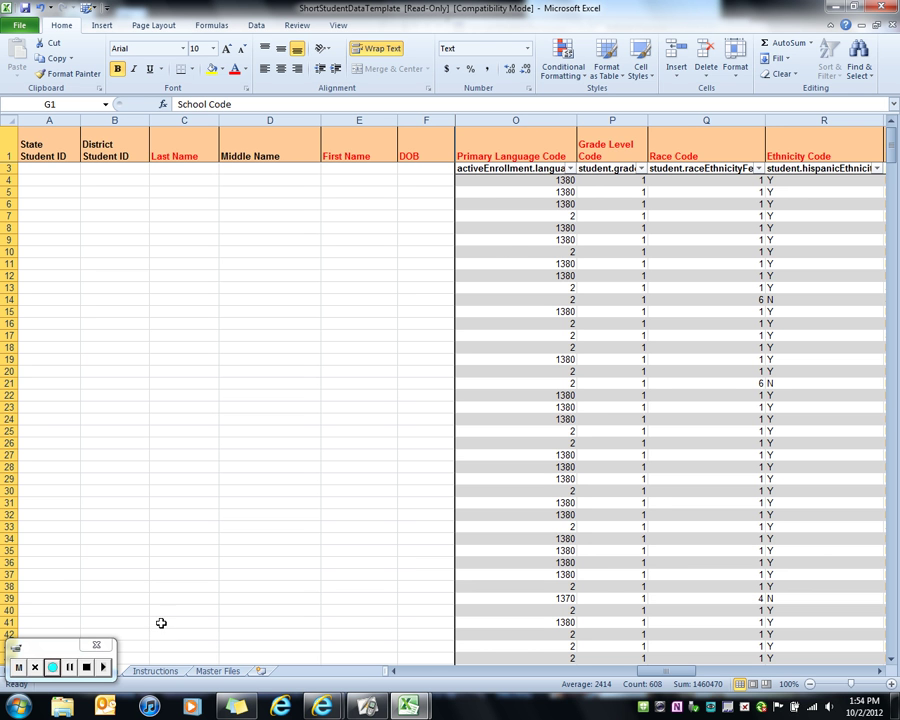
{"action": "left_click", "coordinate": [212, 672]}
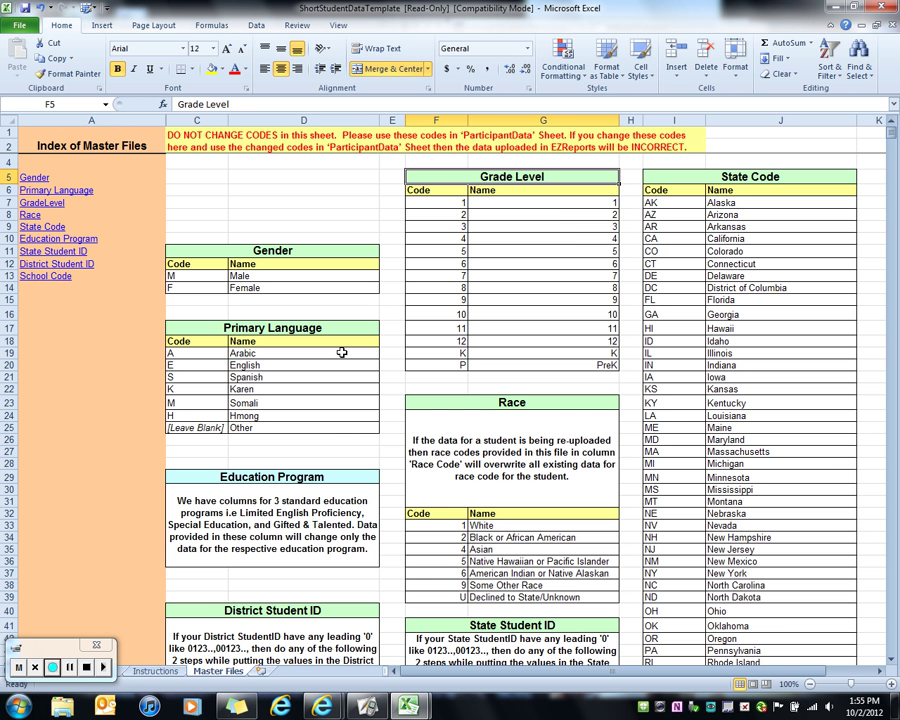
{"action": "left_click", "coordinate": [124, 673]}
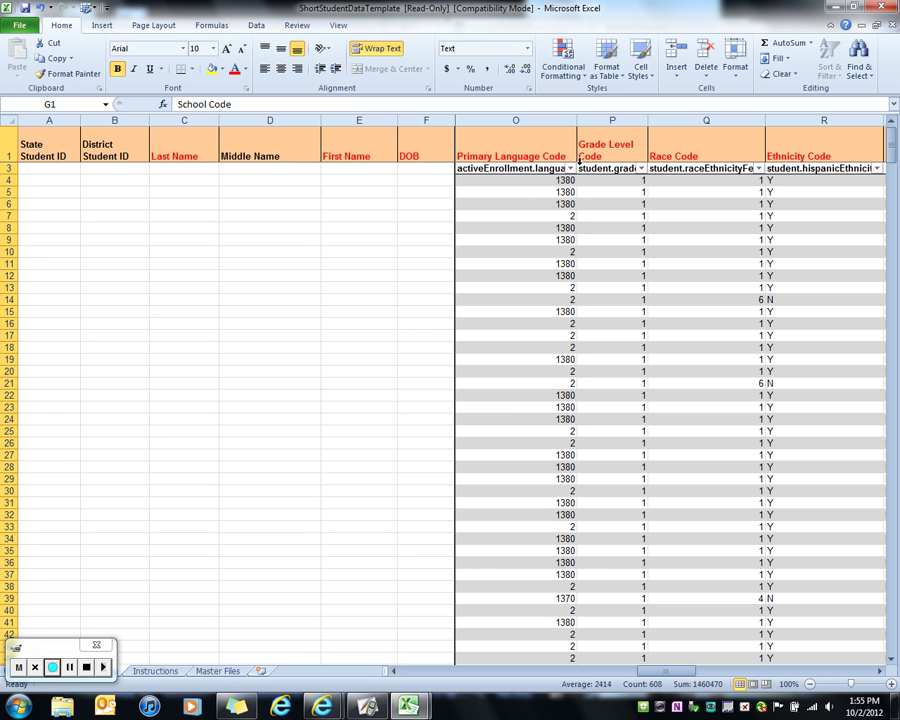
{"action": "left_click", "coordinate": [569, 170]}
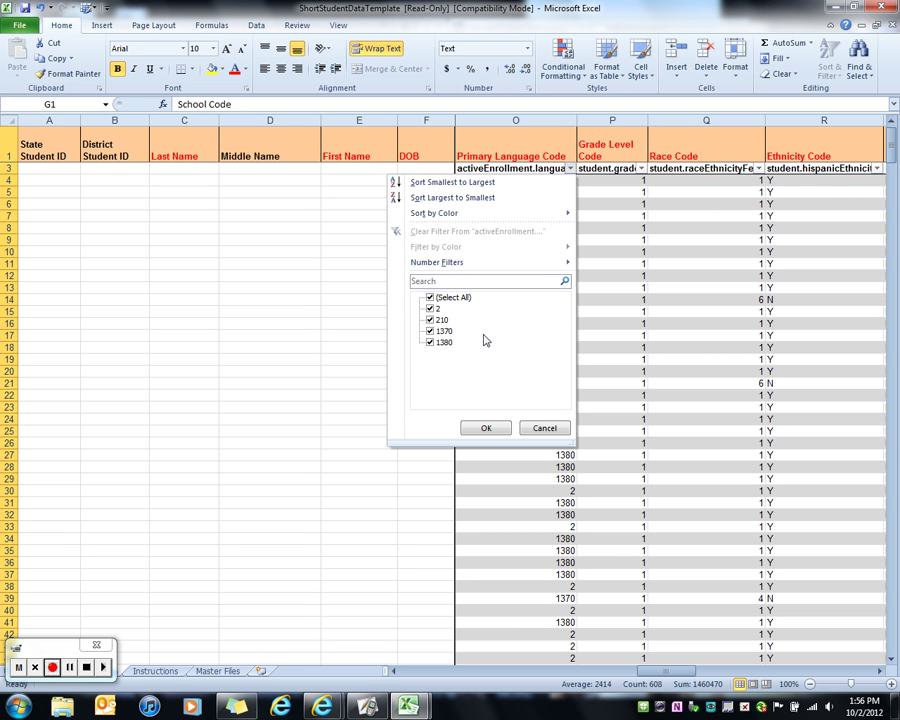
{"action": "left_click", "coordinate": [545, 428]}
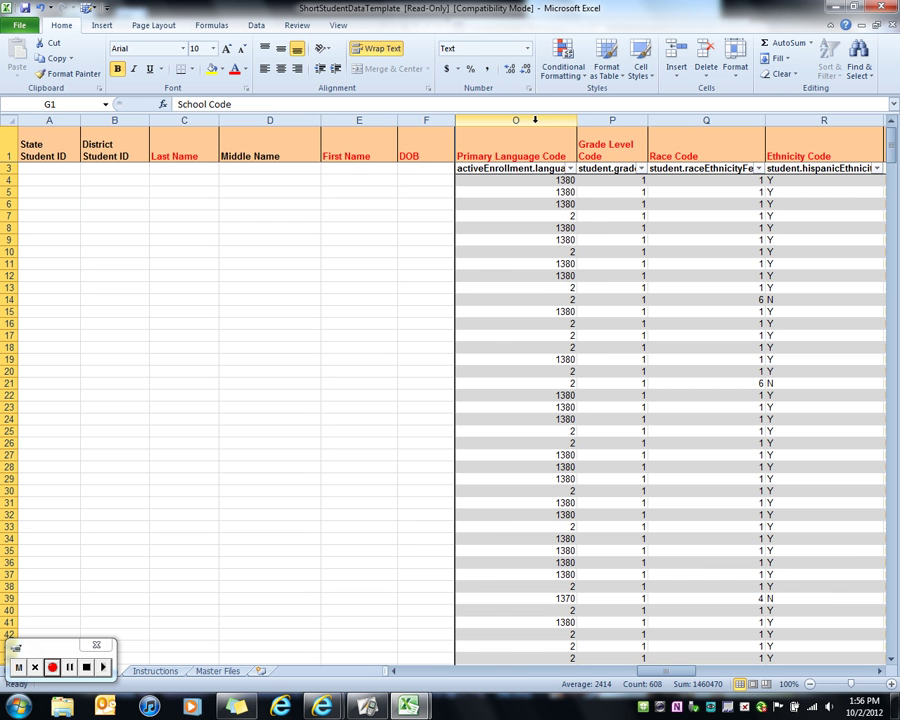
Start a find-and-replace on the whole Primary Language Code column, entering 210 as the replacement text.
{"action": "left_click", "coordinate": [535, 119]}
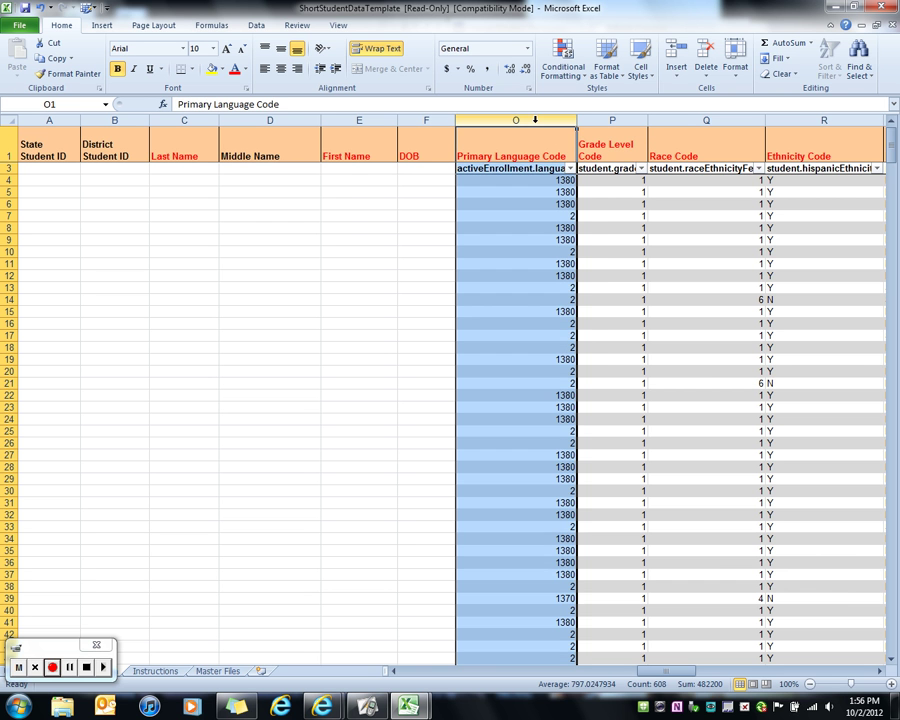
{"action": "left_click", "coordinate": [860, 70]}
{"action": "left_click", "coordinate": [853, 108]}
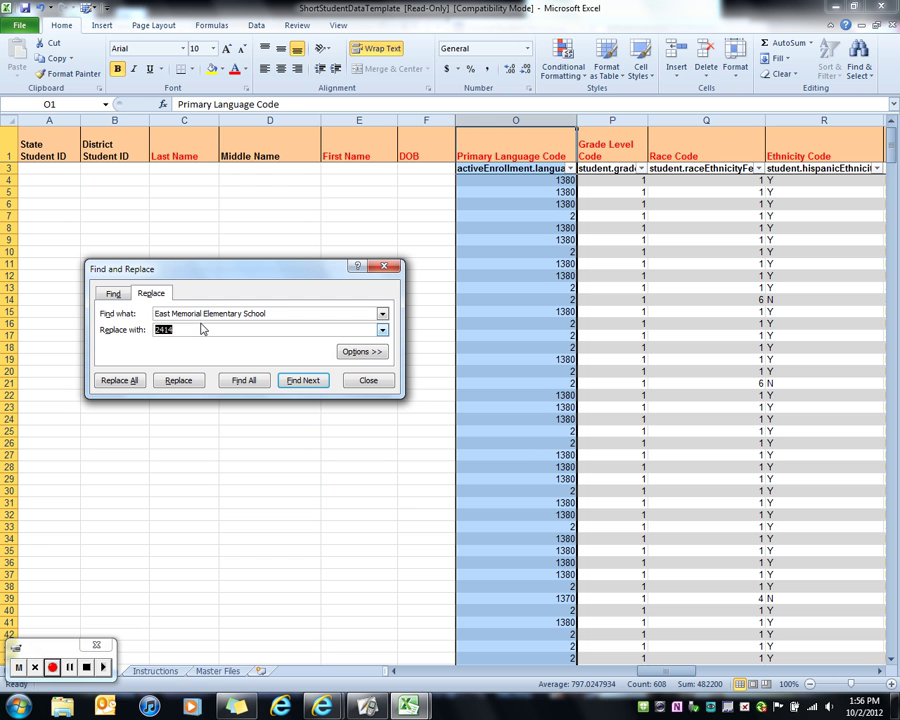
{"action": "type", "text": "21"}
{"action": "double_click", "coordinate": [225, 314]}
{"action": "left_click_drag", "start_coordinate": [282, 310], "coordinate": [215, 365]}
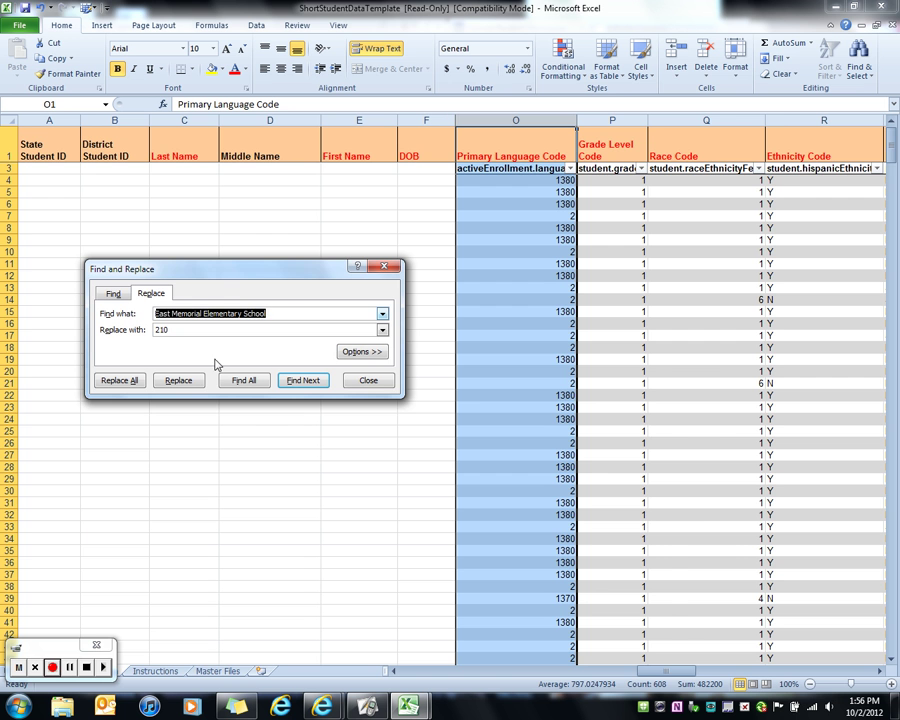
Look up the code for Hmong in the Master Files sheet, and return to the student data sheet.
{"action": "left_click", "coordinate": [218, 671]}
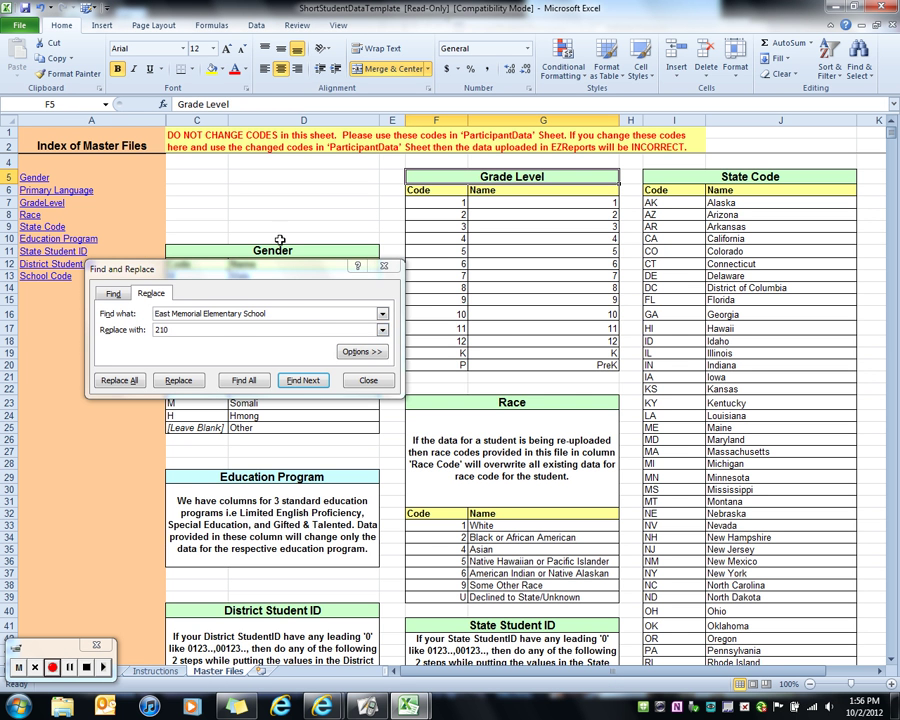
{"action": "left_click_drag", "start_coordinate": [286, 277], "coordinate": [558, 384]}
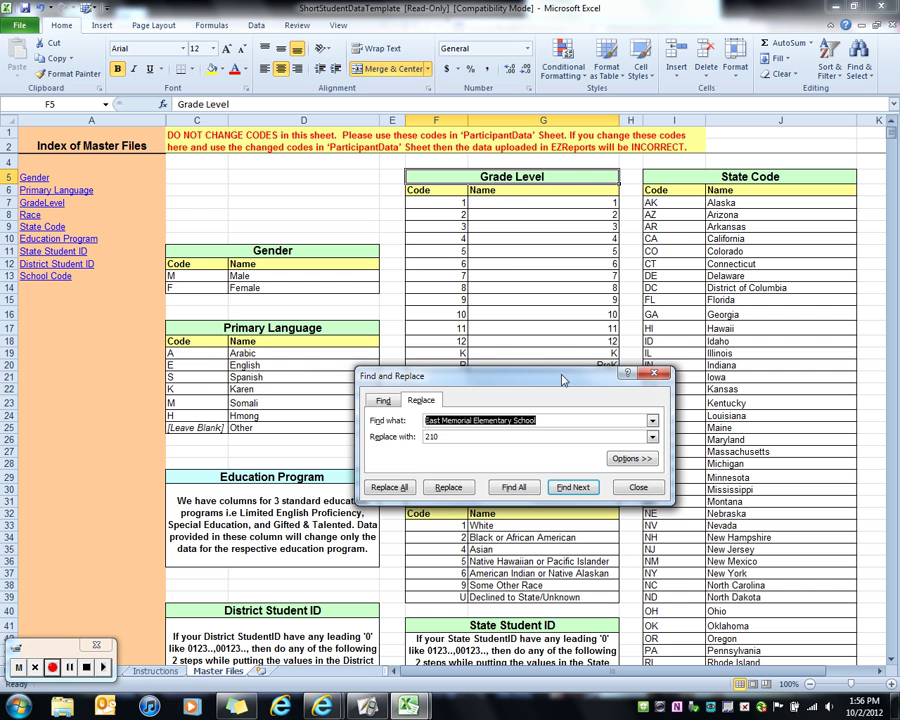
{"action": "left_click_drag", "start_coordinate": [563, 380], "coordinate": [270, 275]}
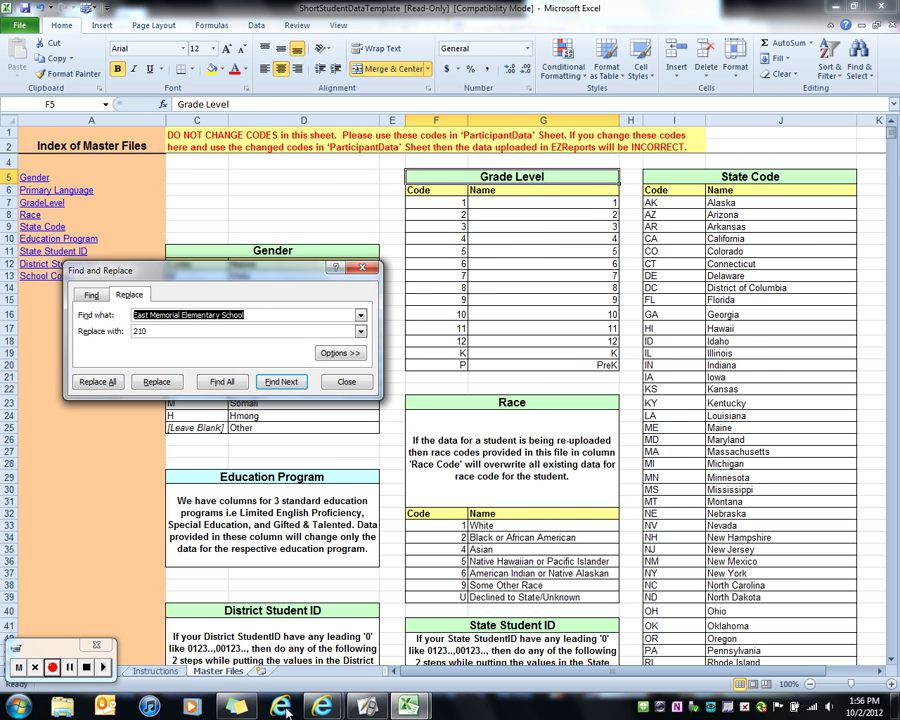
{"action": "left_click", "coordinate": [123, 674]}
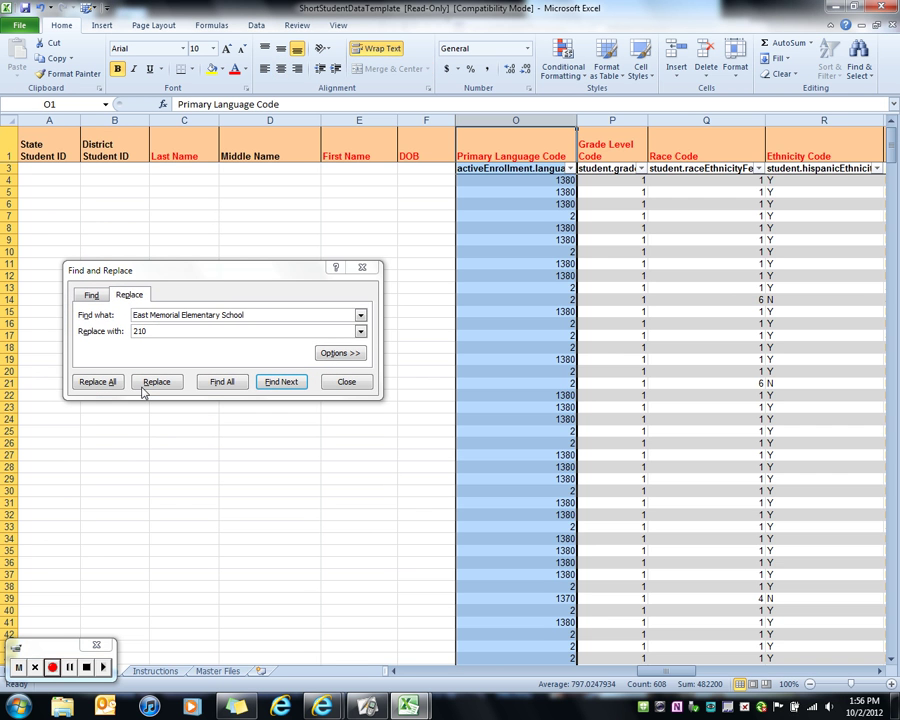
Try to replace all H entries in the Primary Language Code column with 210.
{"action": "double_click", "coordinate": [175, 314]}
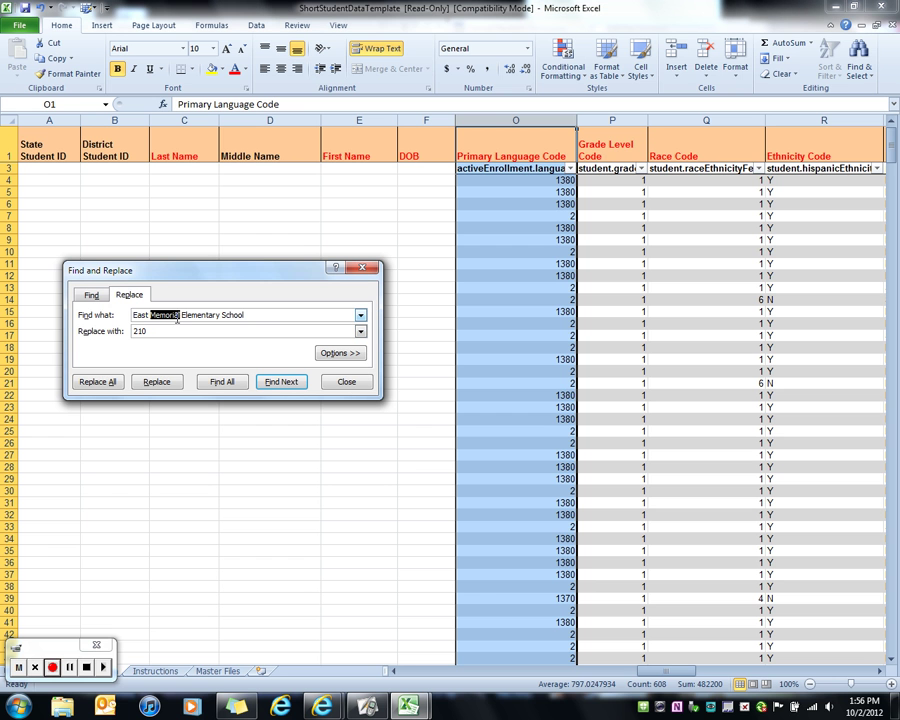
{"action": "left_click", "coordinate": [176, 314]}
{"action": "double_click", "coordinate": [176, 314]}
{"action": "left_click_drag", "start_coordinate": [244, 315], "coordinate": [87, 316]}
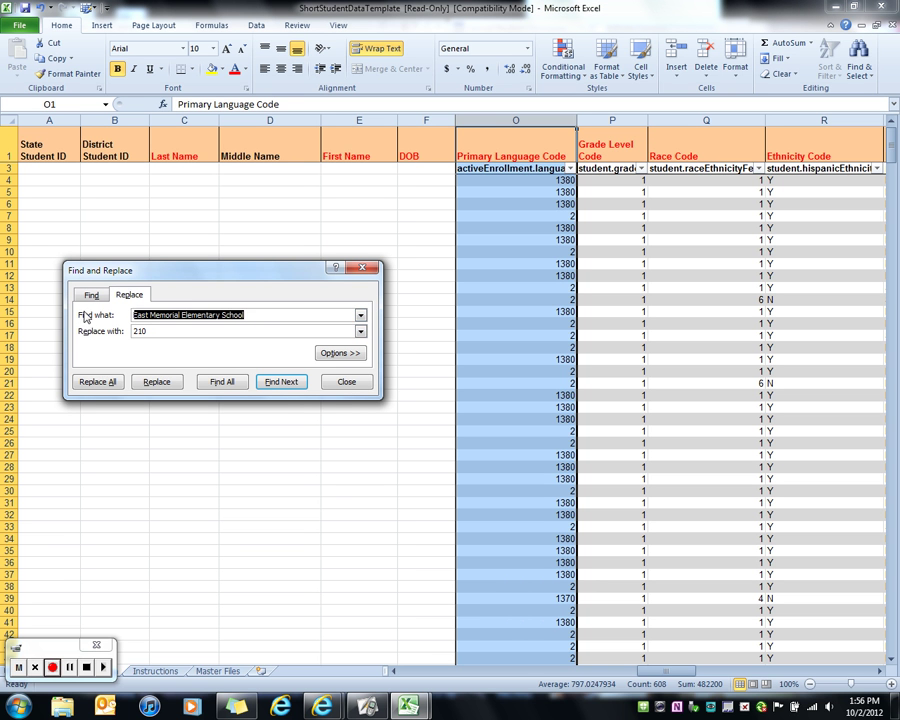
{"action": "type", "text": "H"}
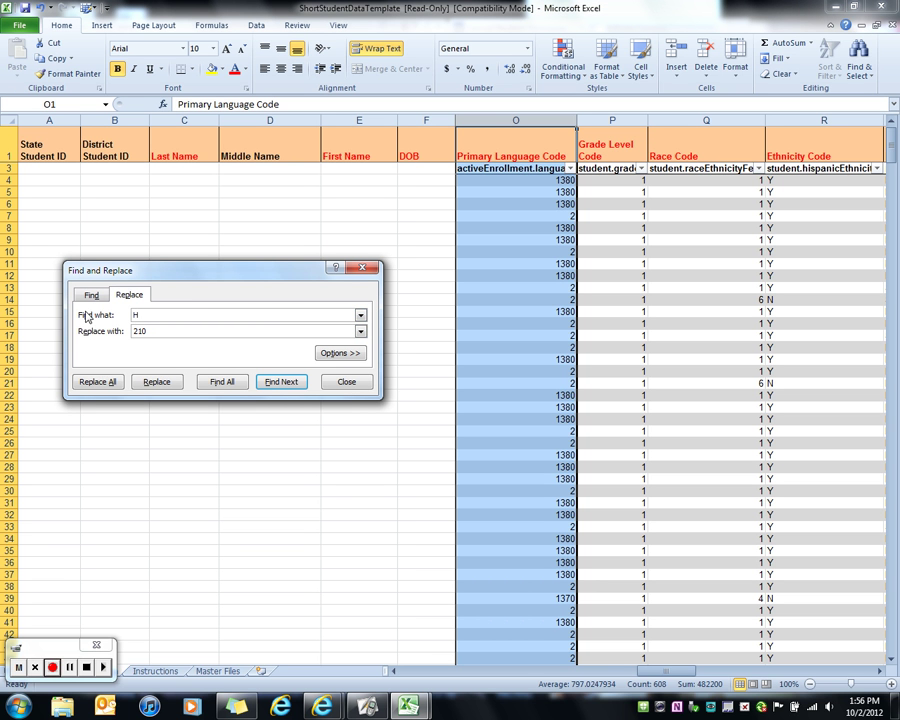
{"action": "left_click", "coordinate": [97, 381]}
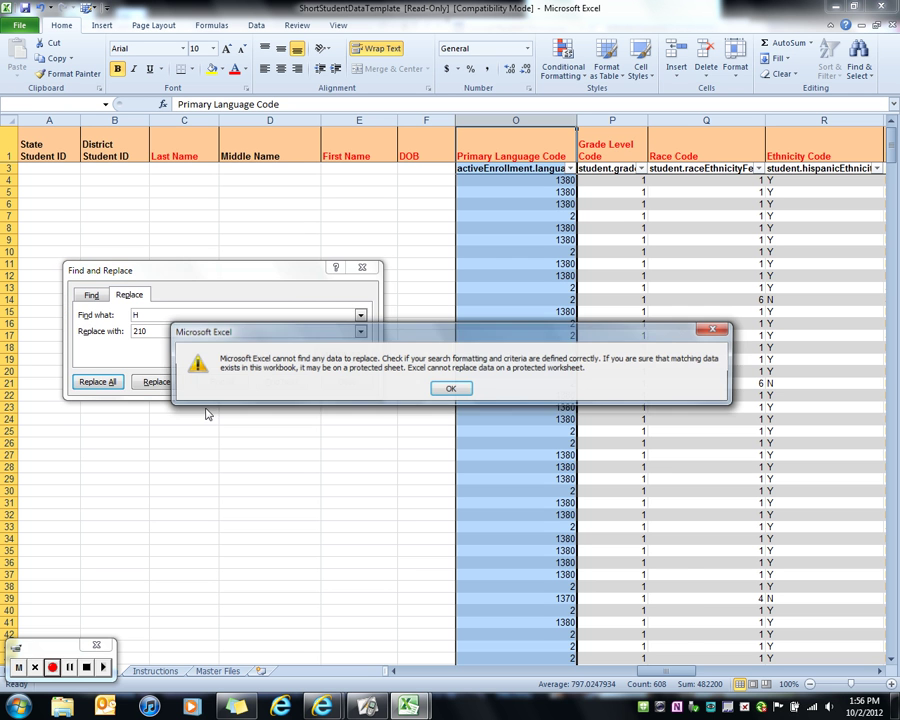
{"action": "left_click", "coordinate": [450, 389]}
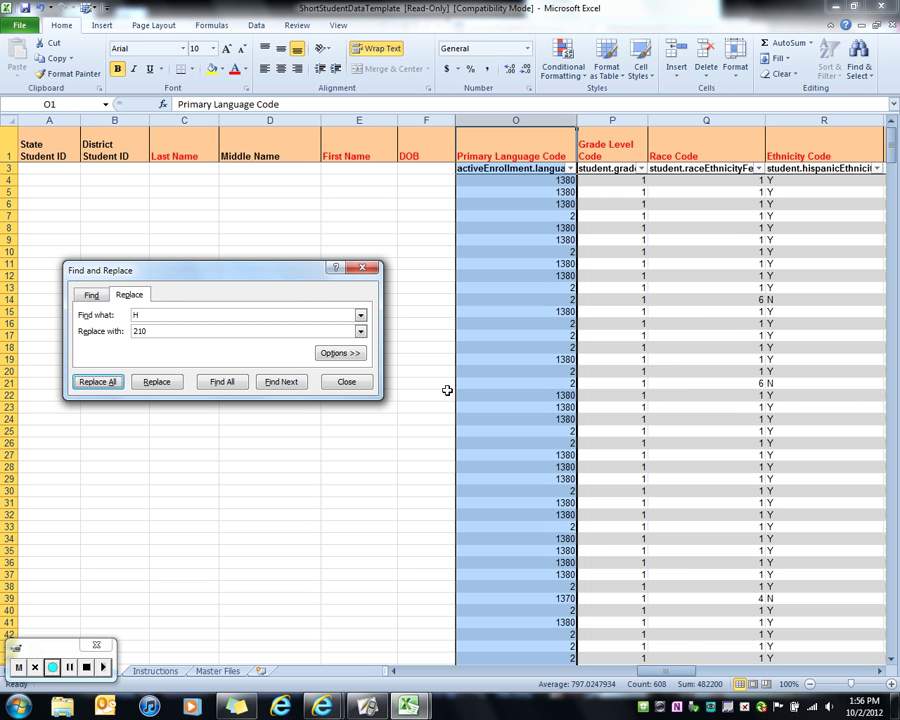
Recheck the distinct language codes in the filter list, and replace all 210 entries in the Primary Language Code column with H.
{"action": "left_click", "coordinate": [570, 168]}
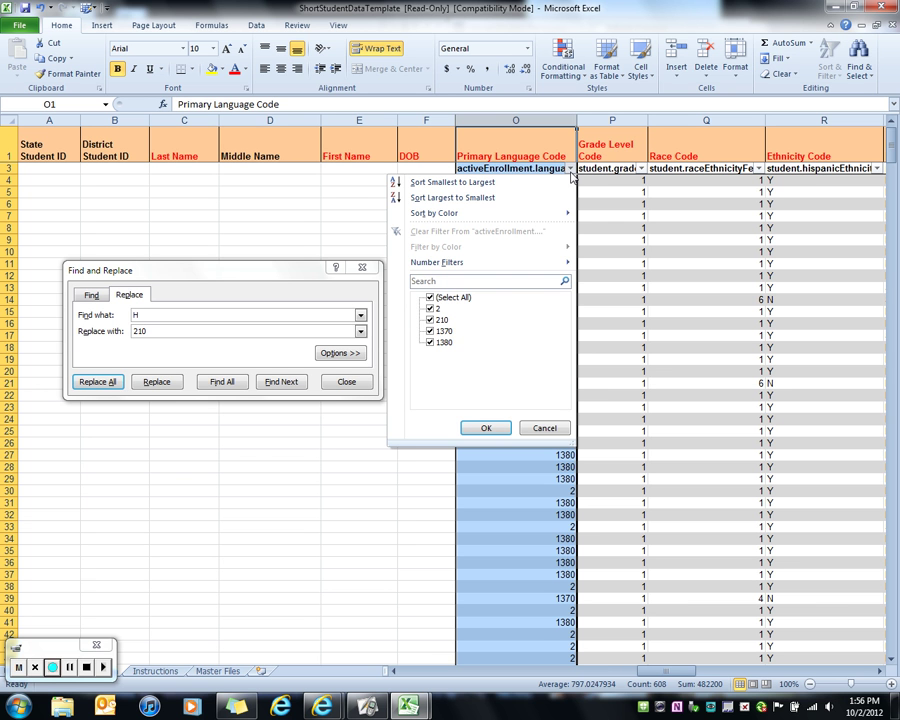
{"action": "key", "text": "Escape"}
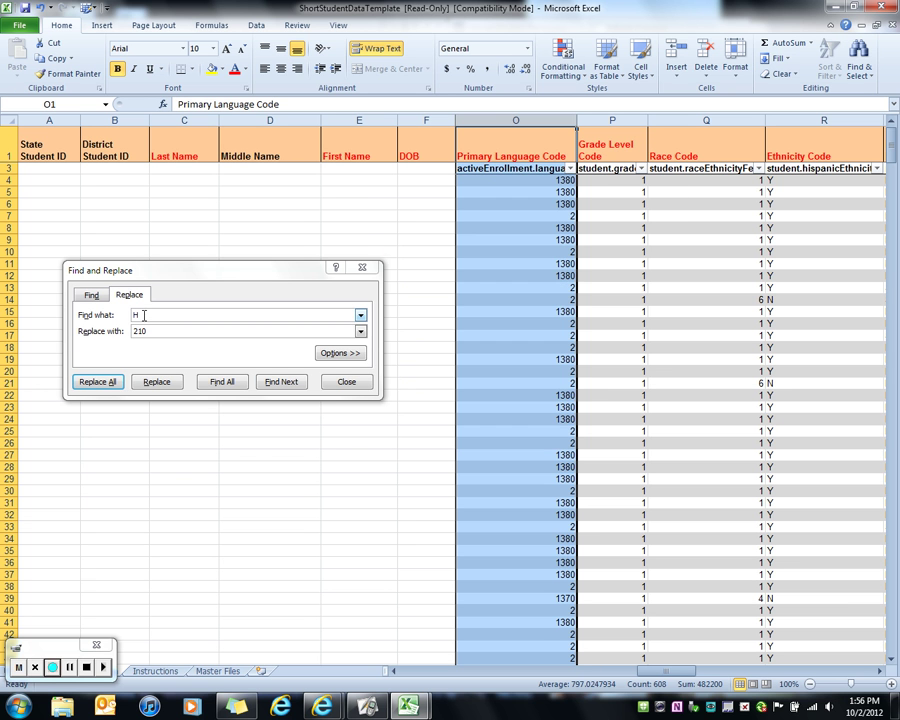
{"action": "left_click_drag", "start_coordinate": [144, 315], "coordinate": [122, 314]}
{"action": "type", "text": "210"}
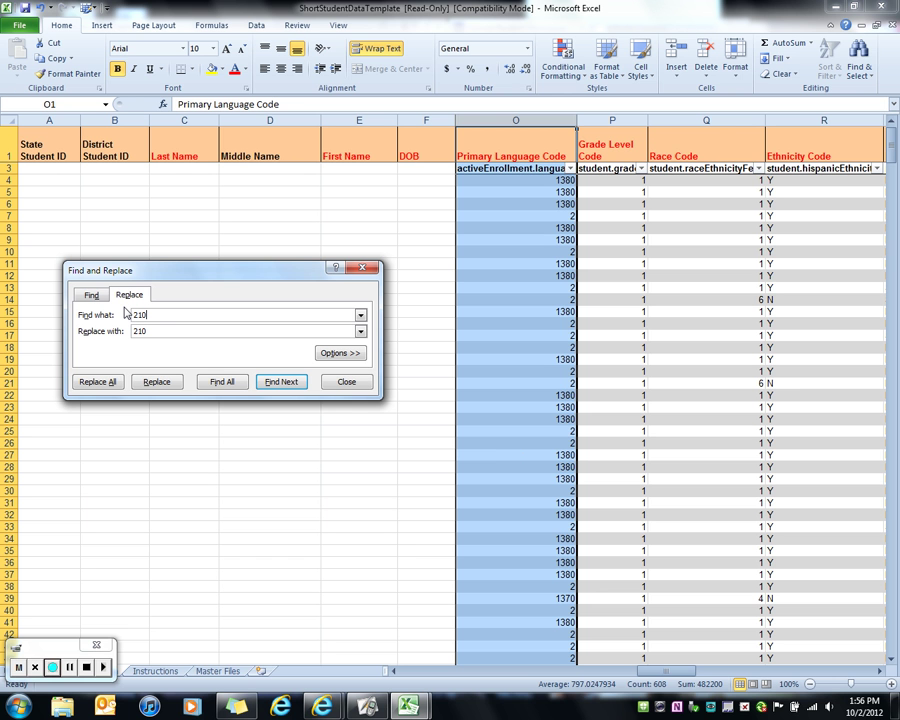
{"action": "key", "text": "Tab"}
{"action": "type", "text": "H"}
{"action": "left_click", "coordinate": [110, 385]}
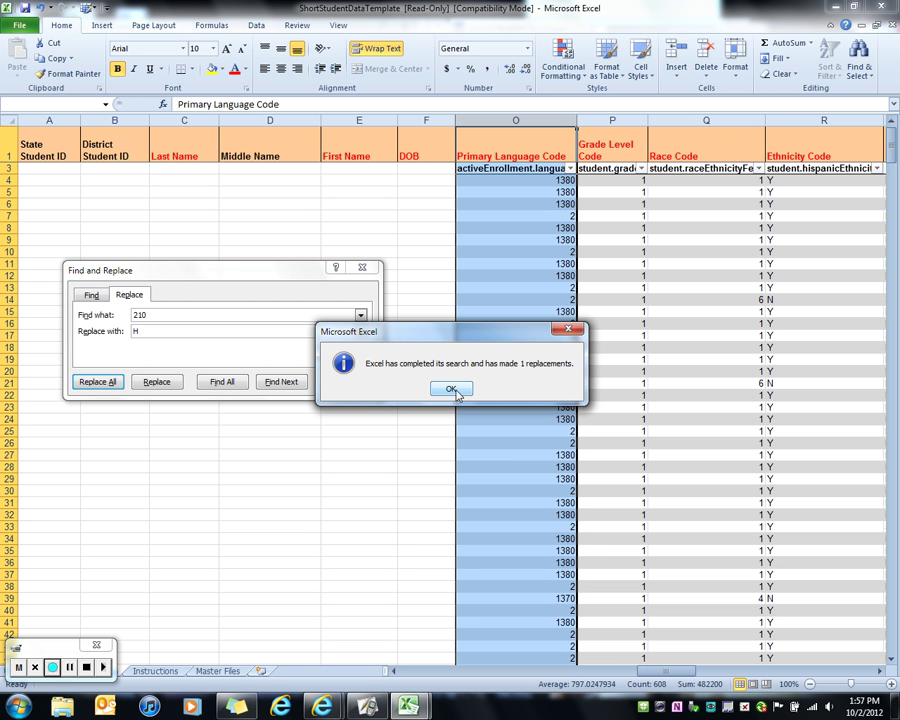
Replace all 1370 entries in the Primary Language Code column with M.
{"action": "left_click", "coordinate": [452, 390]}
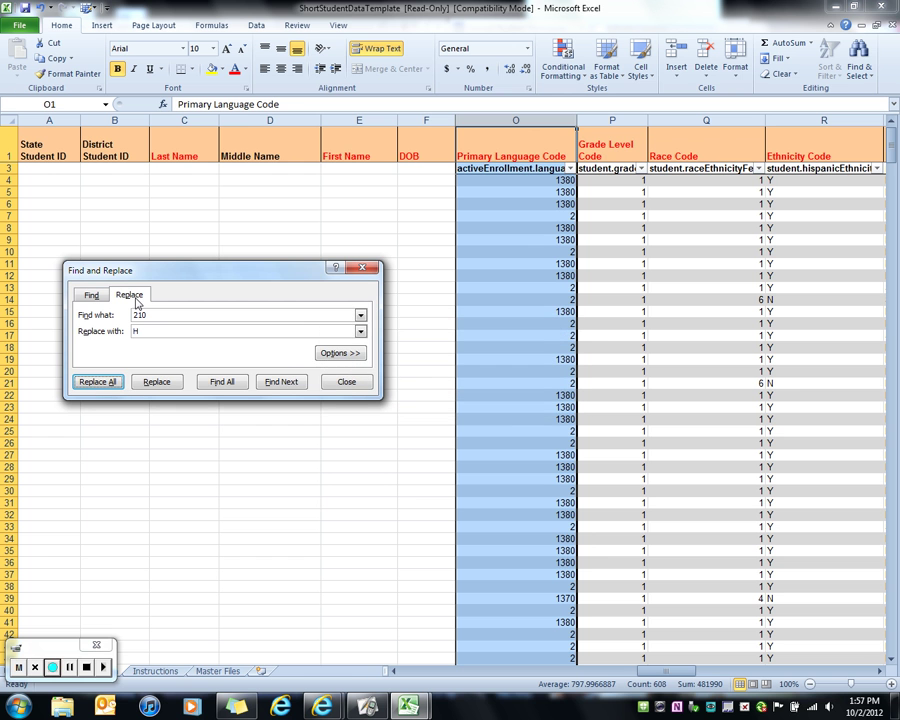
{"action": "double_click", "coordinate": [134, 315]}
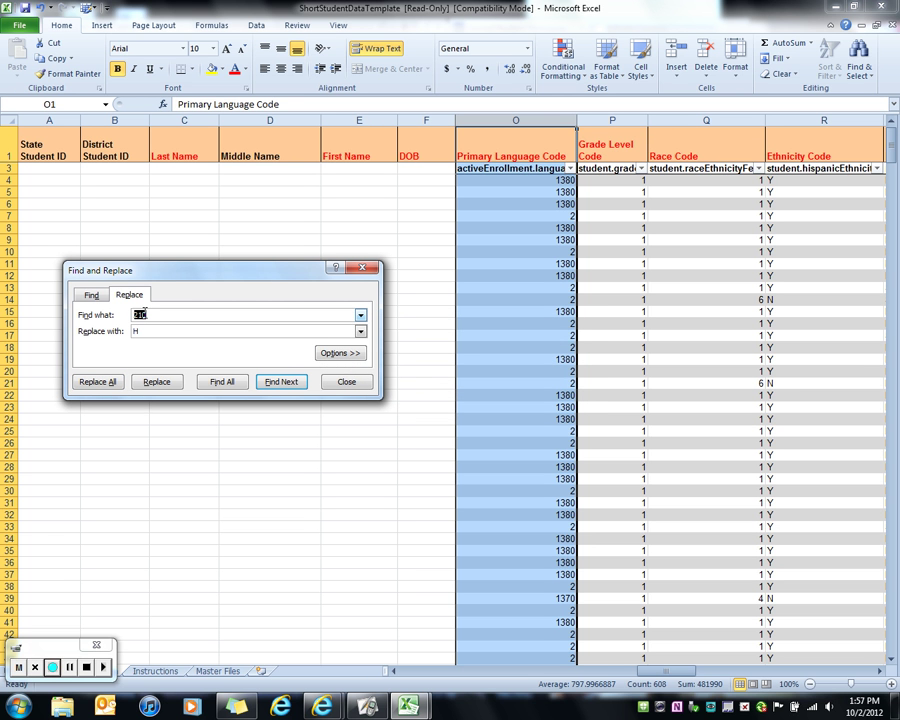
{"action": "type", "text": "1380"}
{"action": "key", "text": "BackSpace"}
{"action": "key", "text": "BackSpace"}
{"action": "type", "text": "70"}
{"action": "left_click", "coordinate": [134, 331]}
{"action": "type", "text": "M"}
{"action": "left_click", "coordinate": [98, 382]}
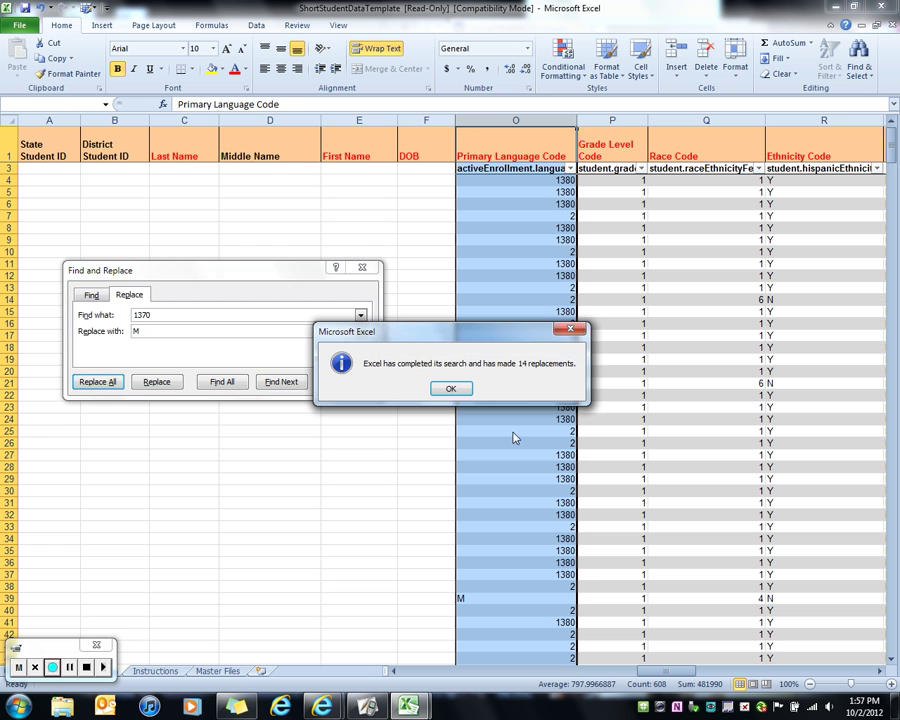
{"action": "left_click", "coordinate": [456, 387]}
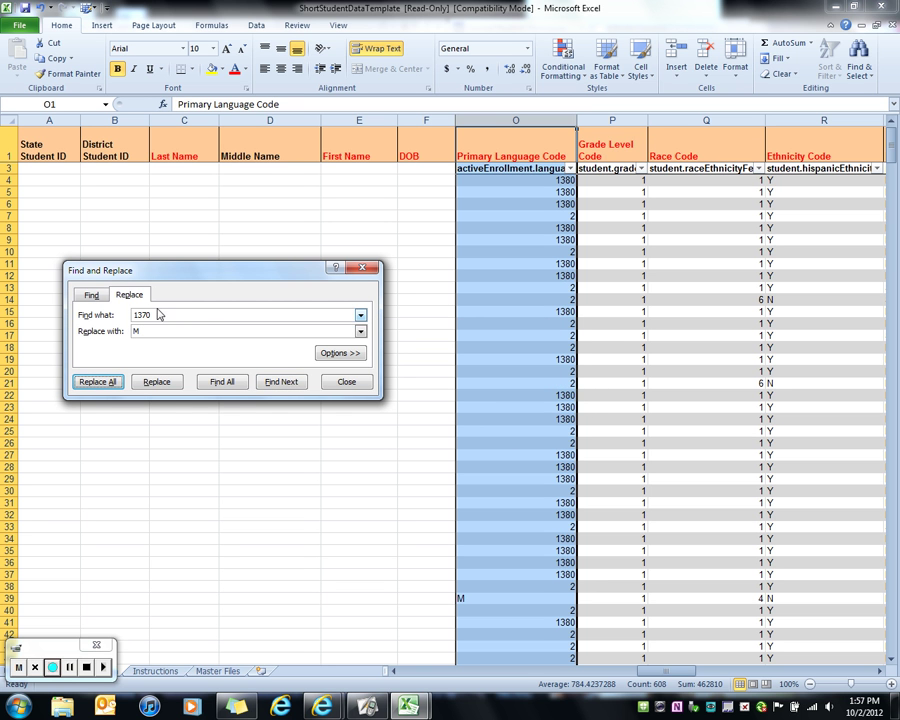
Replace all 1380 entries in the Primary Language Code column with S.
{"action": "left_click_drag", "start_coordinate": [158, 314], "coordinate": [116, 315]}
{"action": "type", "text": "13"}
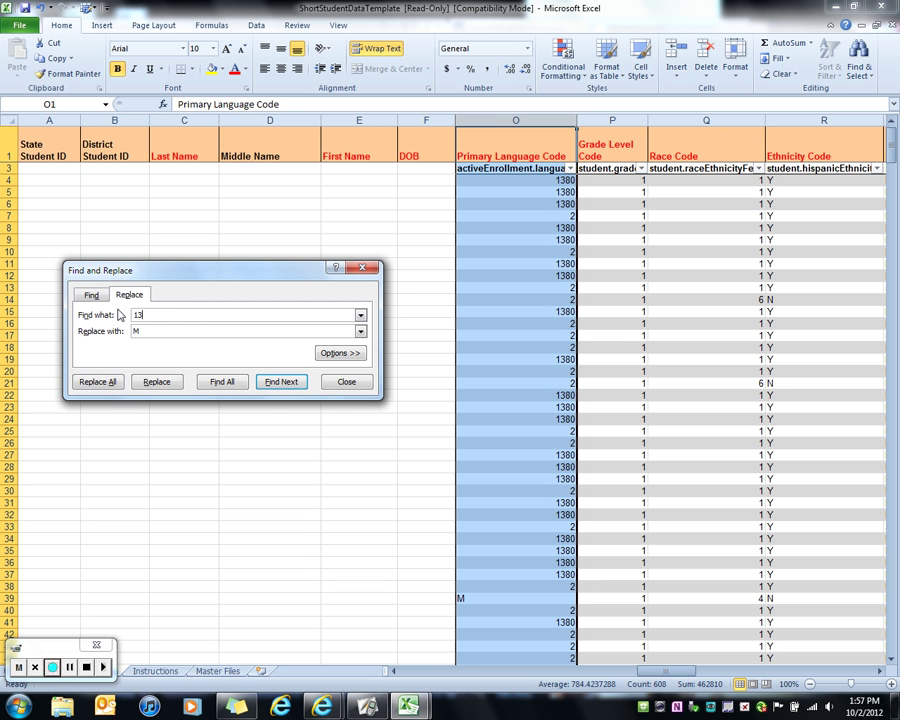
{"action": "type", "text": "80"}
{"action": "left_click_drag", "start_coordinate": [140, 331], "coordinate": [126, 330]}
{"action": "key", "text": "BackSpace"}
{"action": "type", "text": "S"}
{"action": "left_click", "coordinate": [98, 383]}
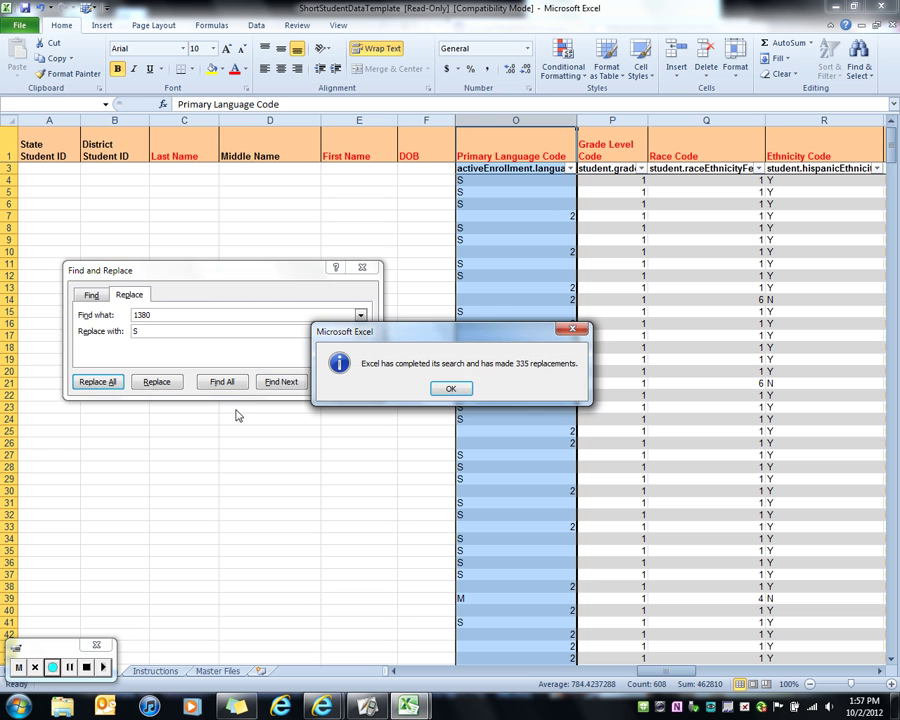
{"action": "left_click", "coordinate": [450, 390]}
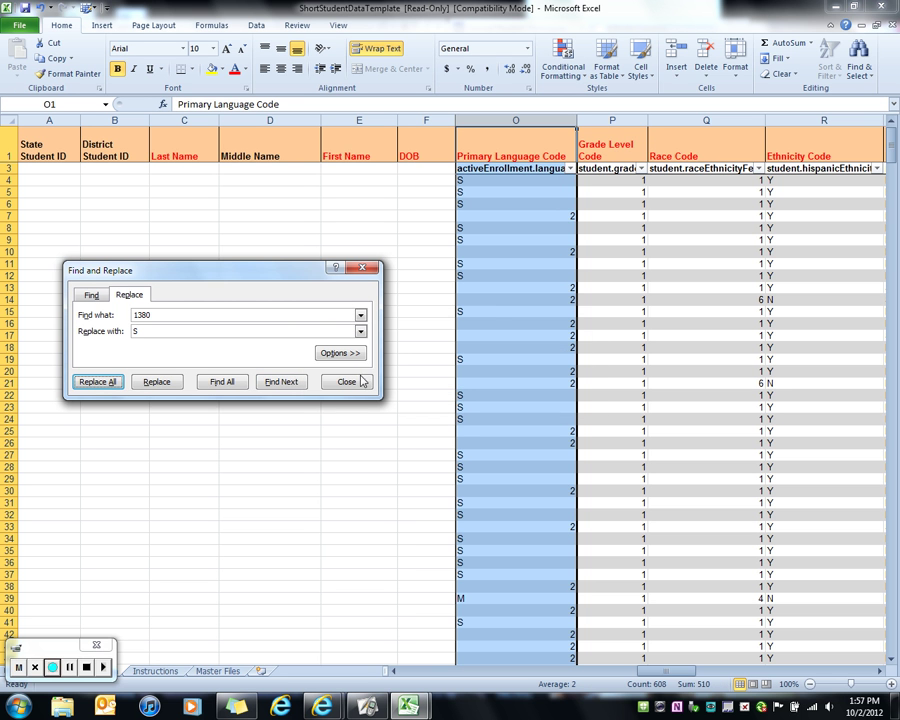
Replace all 2 entries in the Primary Language Code column with E.
{"action": "left_click_drag", "start_coordinate": [158, 314], "coordinate": [103, 318]}
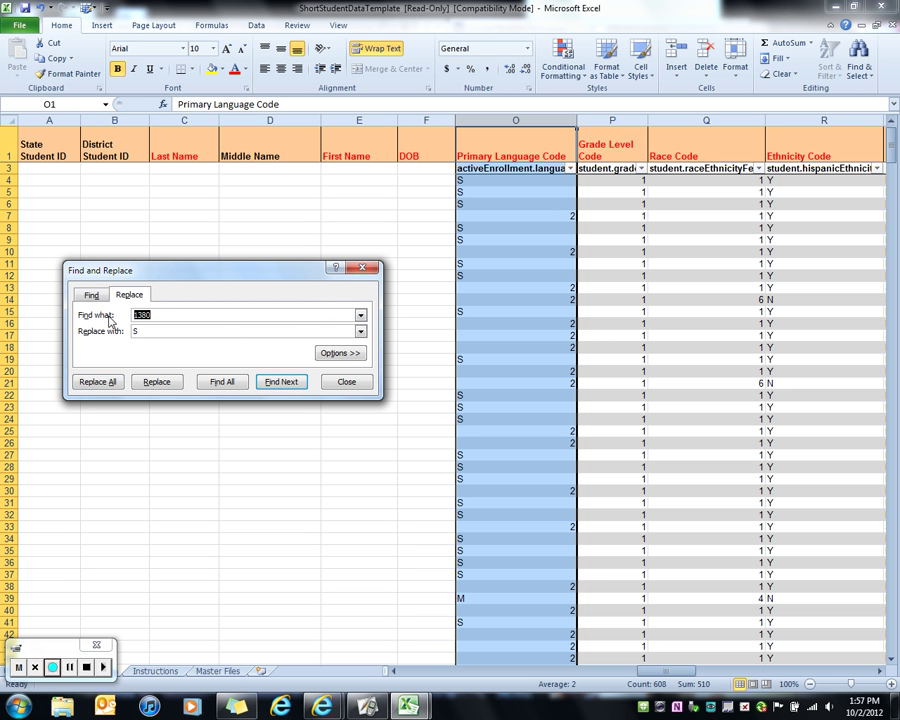
{"action": "type", "text": "2"}
{"action": "key", "text": "Tab"}
{"action": "type", "text": "E"}
{"action": "left_click", "coordinate": [100, 383]}
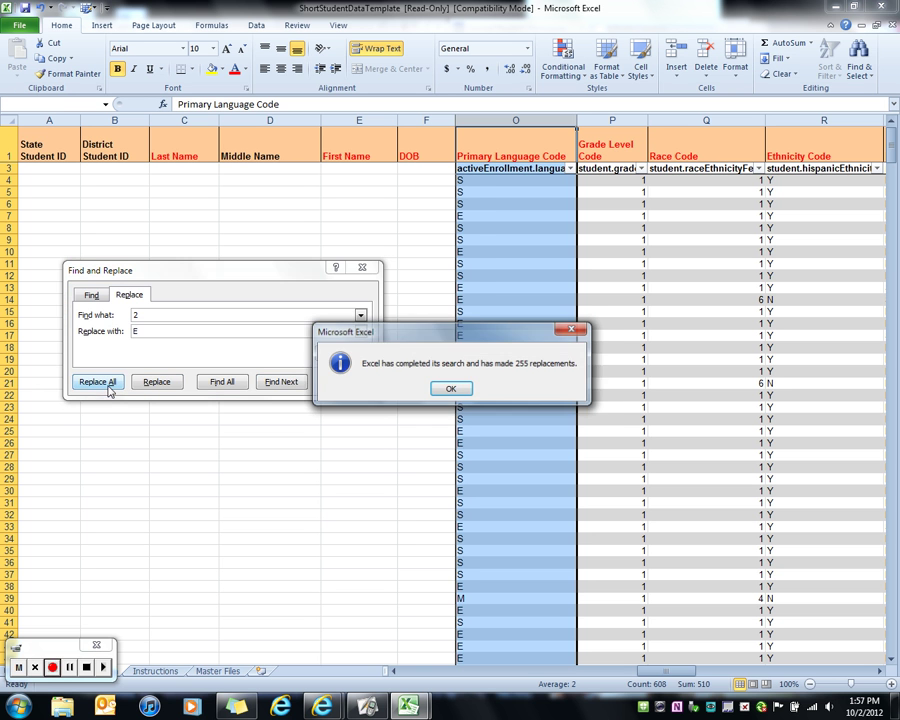
{"action": "left_click", "coordinate": [451, 388]}
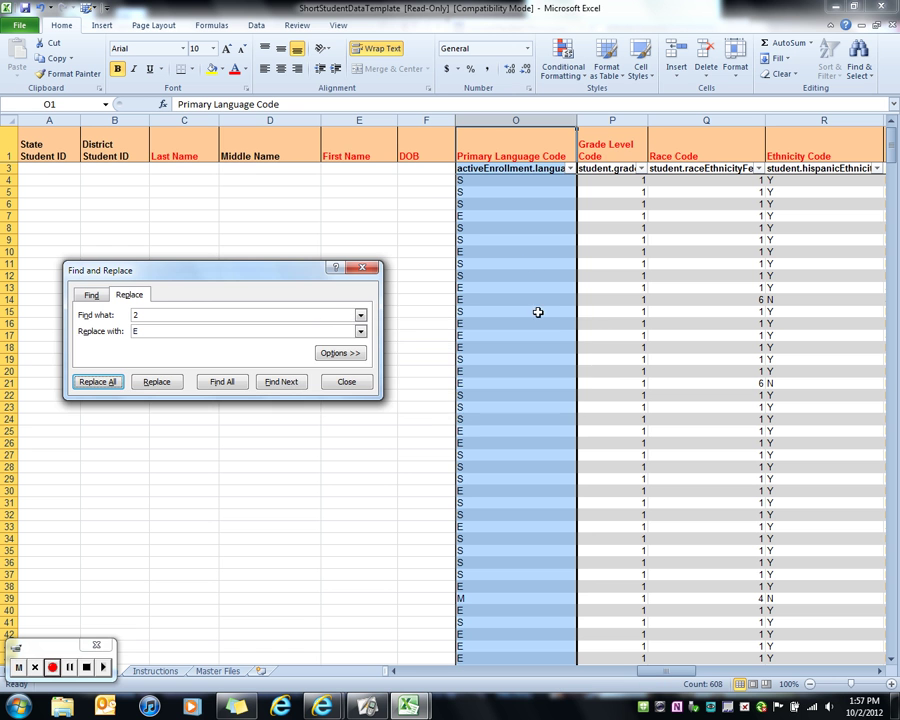
Check the distinct values in the Primary Language Code filter list, and close the find-and-replace dialog.
{"action": "left_click", "coordinate": [570, 168]}
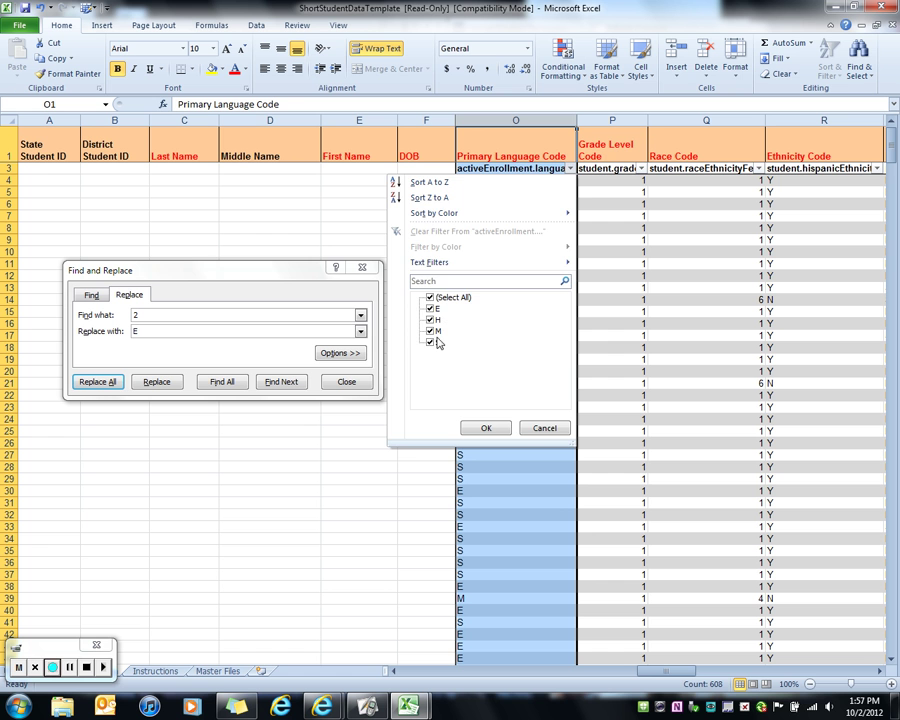
{"action": "left_click", "coordinate": [488, 427]}
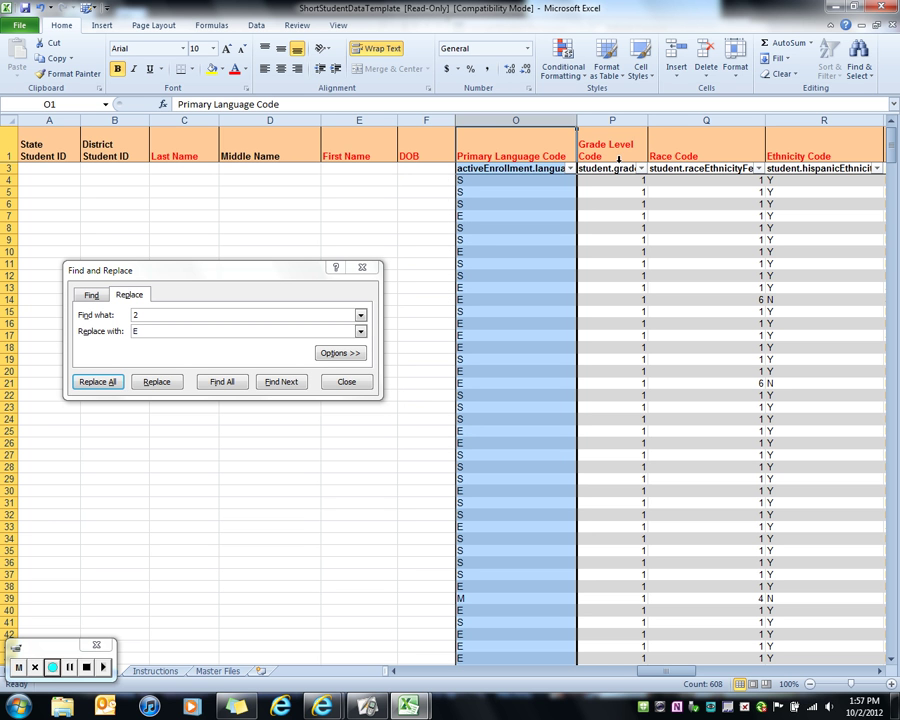
{"action": "left_click", "coordinate": [346, 381]}
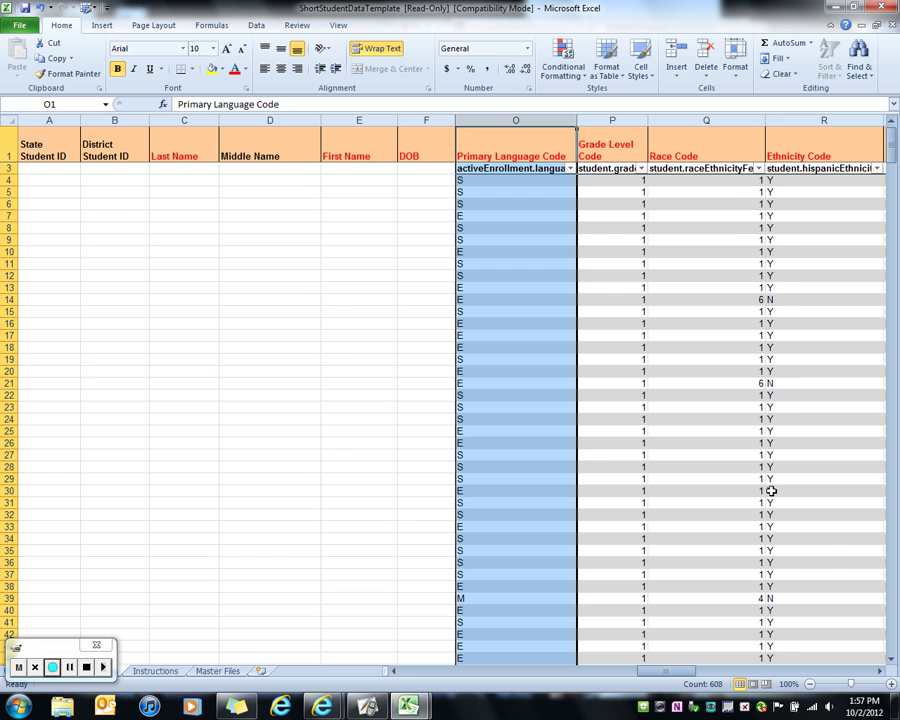
Select the whole Race Code column and replace all 7 entries in it with 9.
{"action": "left_click", "coordinate": [880, 671]}
{"action": "left_click", "coordinate": [881, 672]}
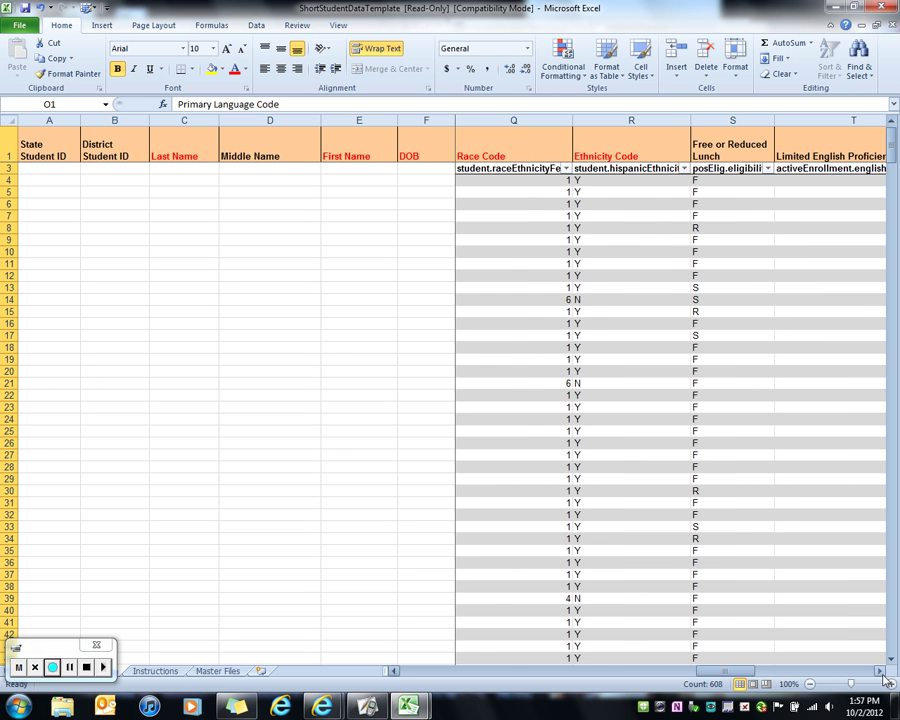
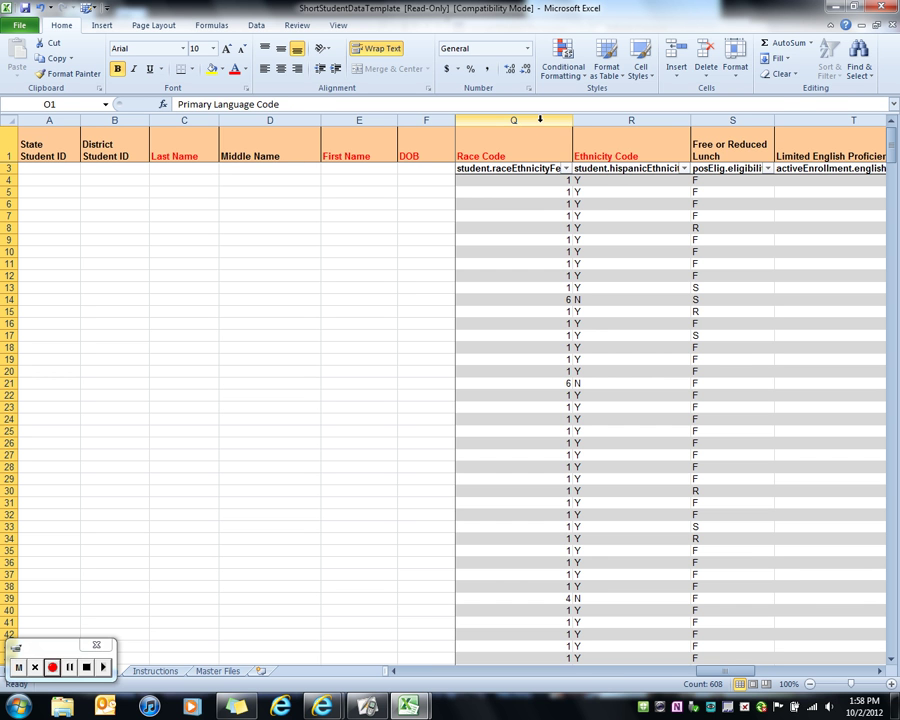
{"action": "left_click", "coordinate": [538, 118]}
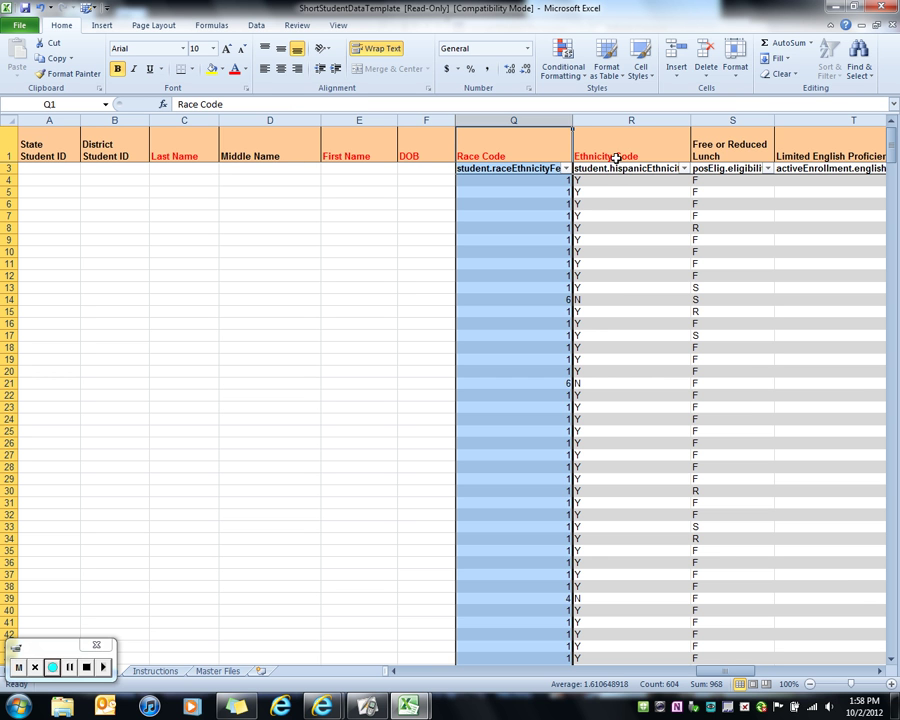
{"action": "left_click", "coordinate": [866, 78]}
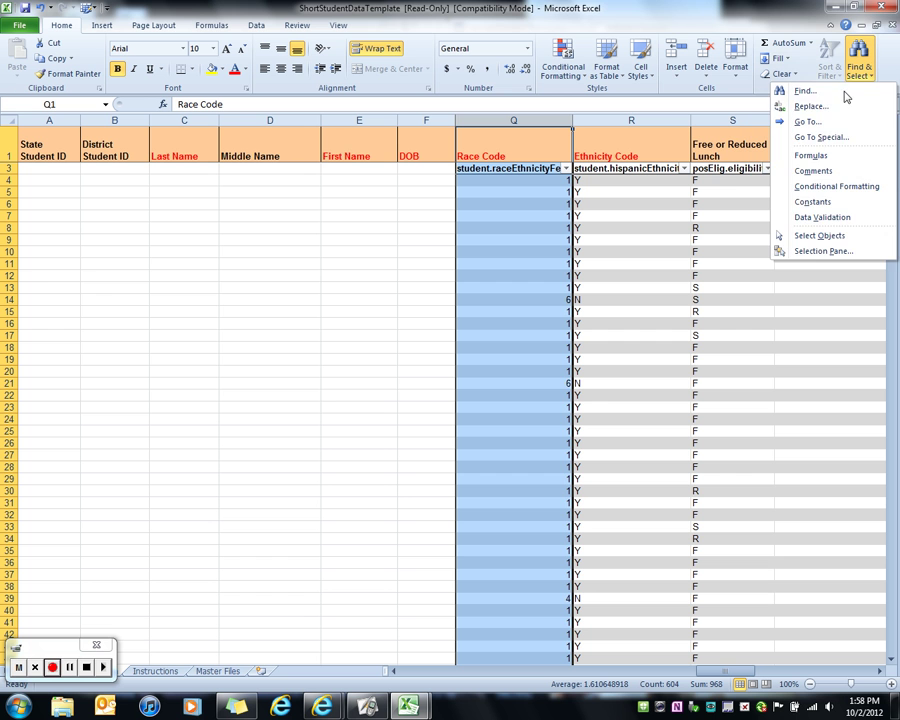
{"action": "left_click", "coordinate": [834, 109]}
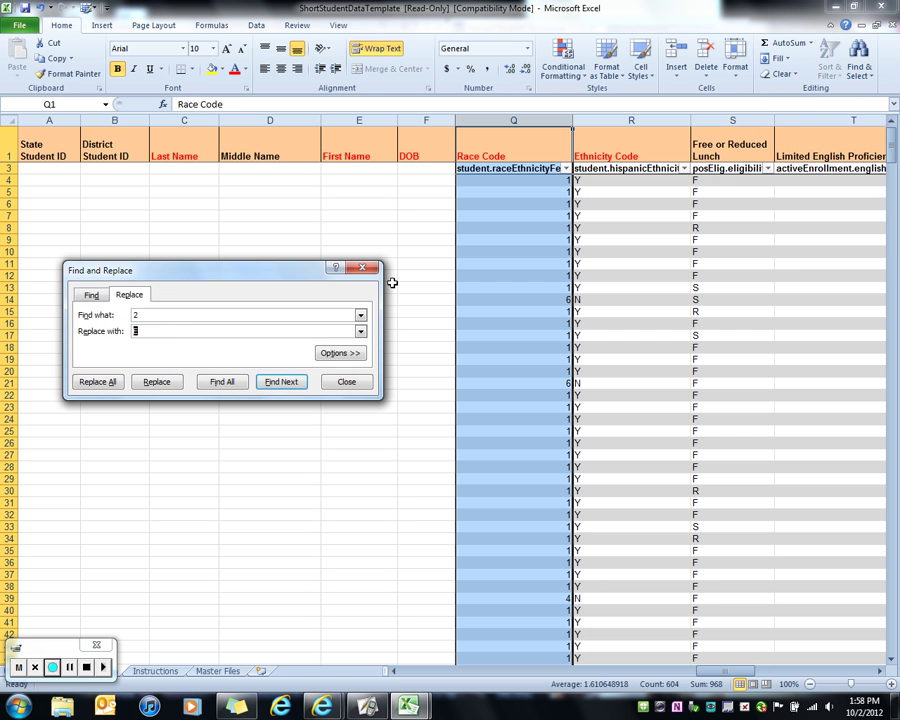
{"action": "double_click", "coordinate": [140, 315]}
{"action": "type", "text": "1"}
{"action": "left_click", "coordinate": [104, 382]}
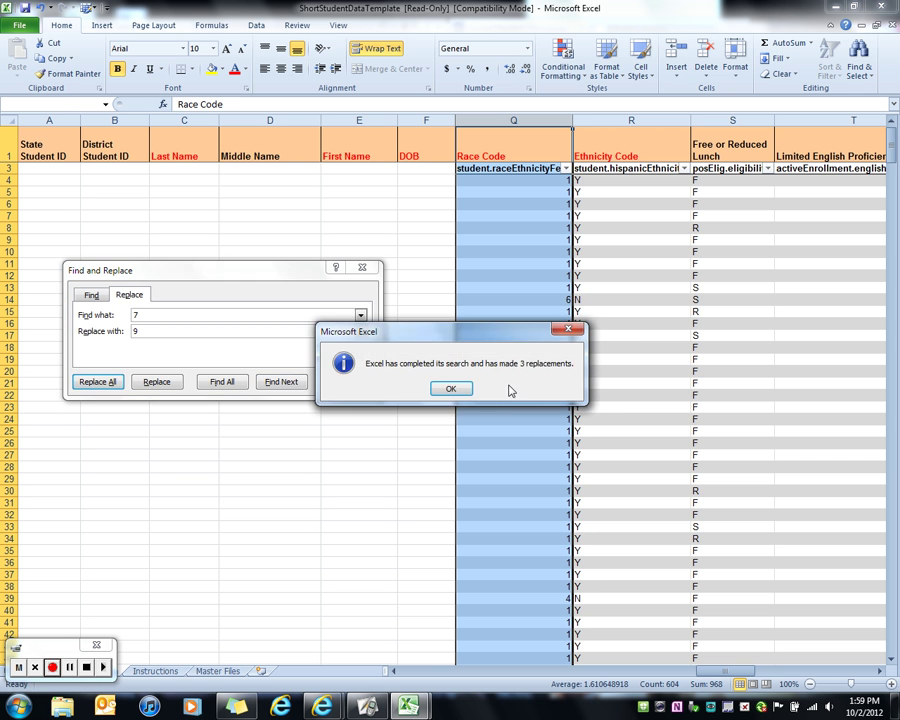
{"action": "left_click", "coordinate": [452, 388]}
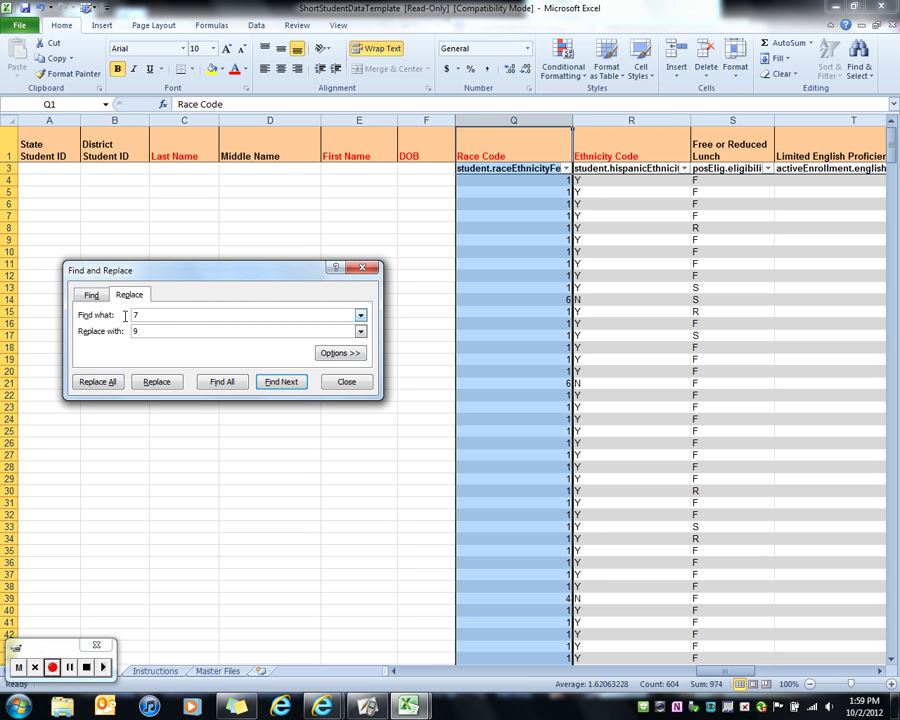
Replace all 6 entries in the Race Code column with 1.
{"action": "left_click_drag", "start_coordinate": [125, 316], "coordinate": [116, 320]}
{"action": "left_click", "coordinate": [114, 384]}
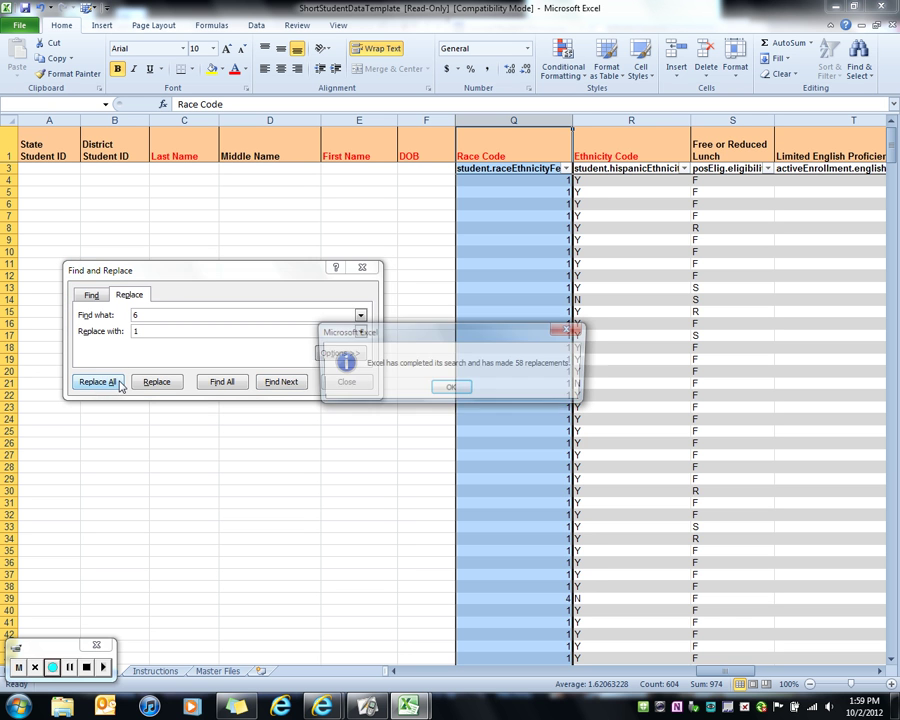
{"action": "left_click", "coordinate": [449, 389]}
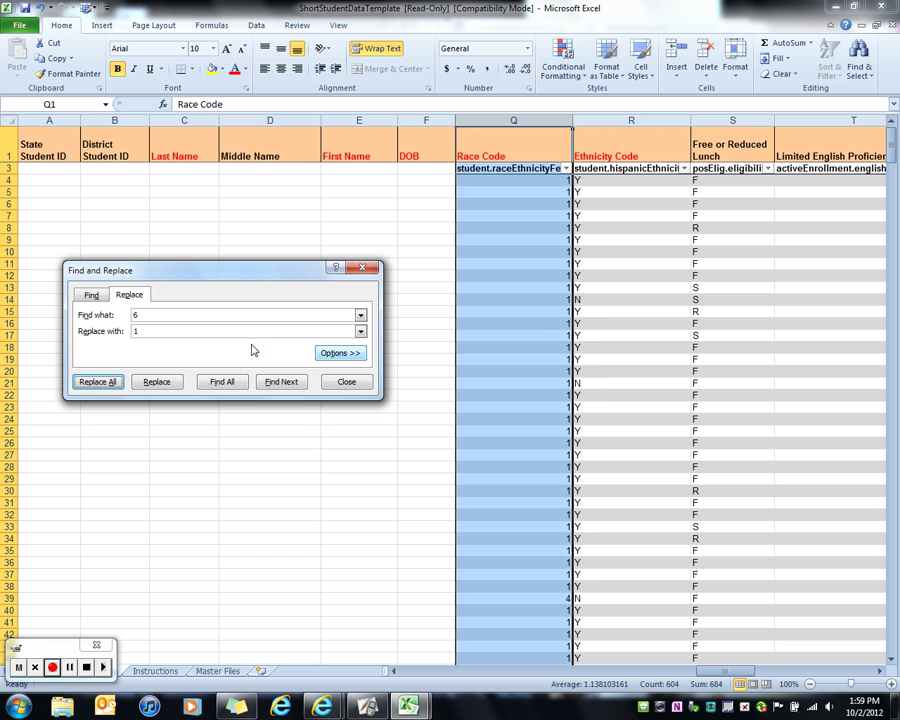
Try to replace all 2 entries in the Race Code column with 6.
{"action": "double_click", "coordinate": [127, 315]}
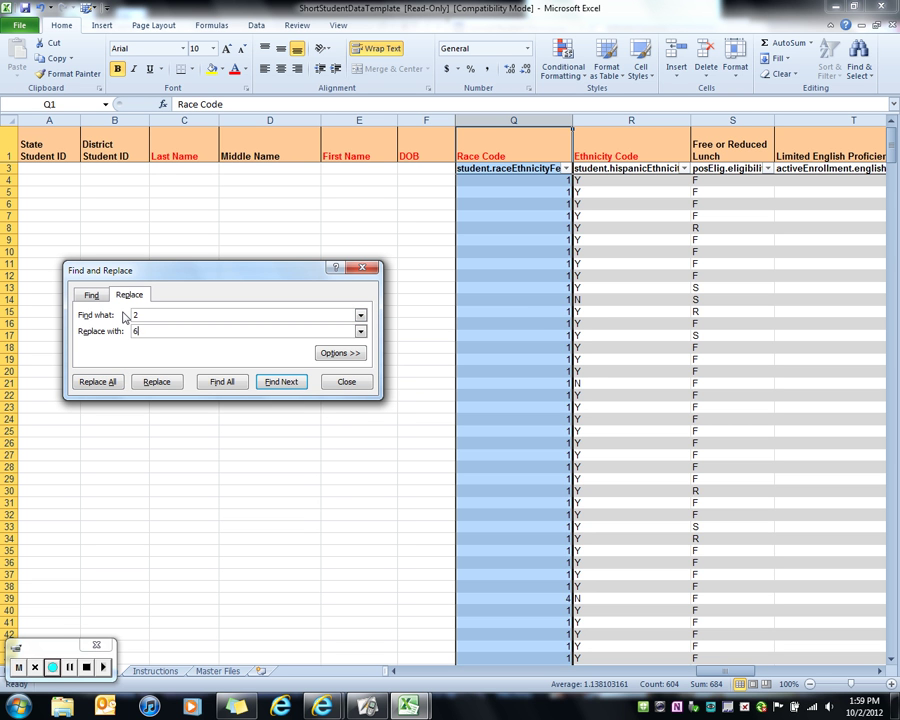
{"action": "left_click", "coordinate": [112, 386]}
{"action": "key", "text": "Return"}
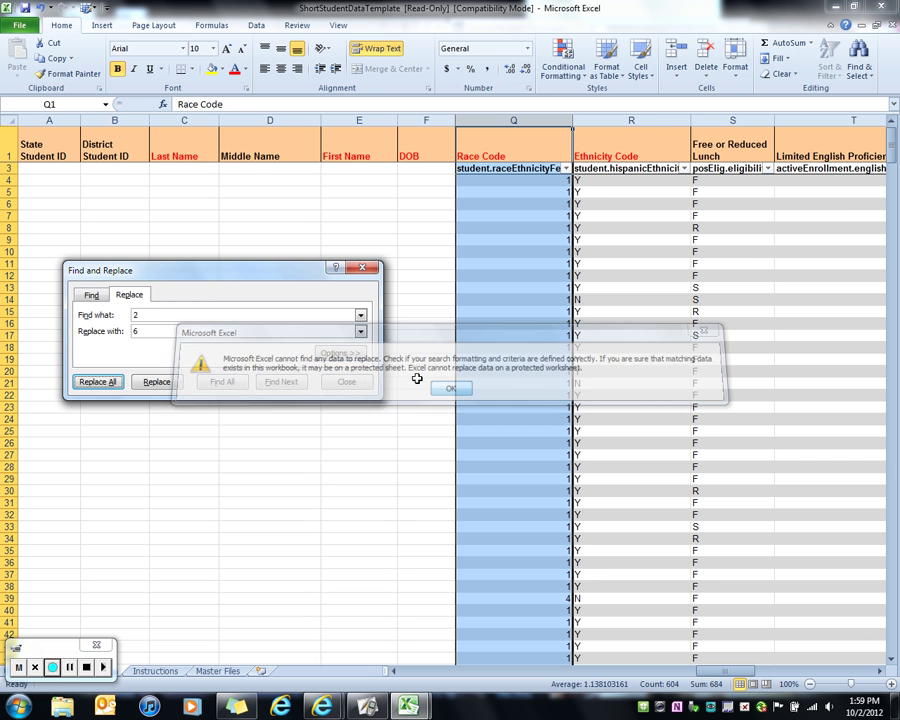
Replace all 4 entries in the Race Code column with 2.
{"action": "left_click_drag", "start_coordinate": [147, 316], "coordinate": [131, 316]}
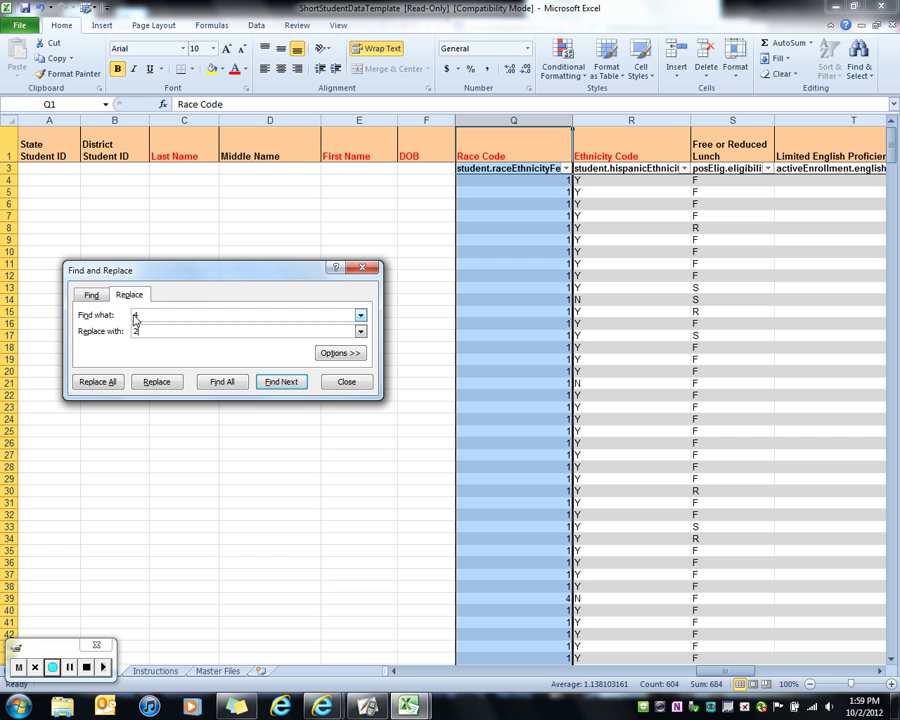
{"action": "left_click", "coordinate": [98, 381]}
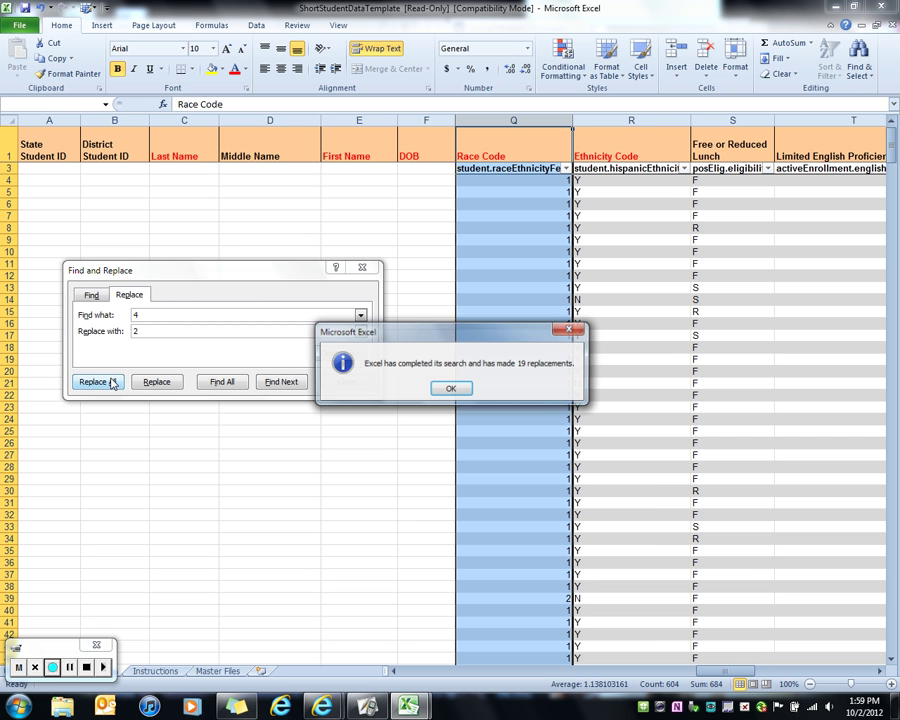
{"action": "left_click", "coordinate": [451, 388]}
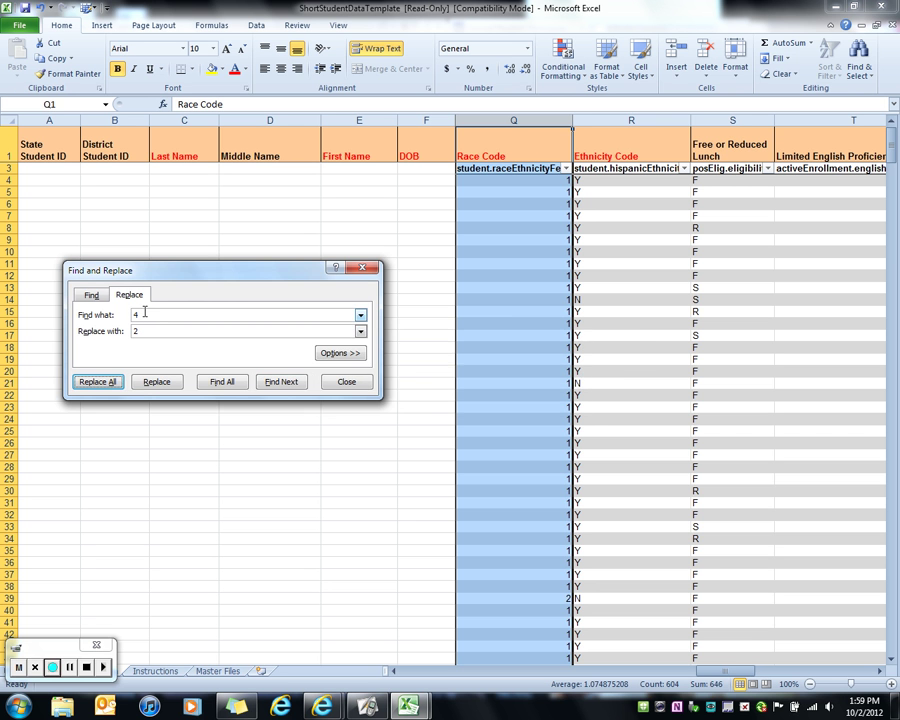
Replace all 3 entries in the Race Code column with 4.
{"action": "left_click_drag", "start_coordinate": [140, 315], "coordinate": [130, 315]}
{"action": "type", "text": "5"}
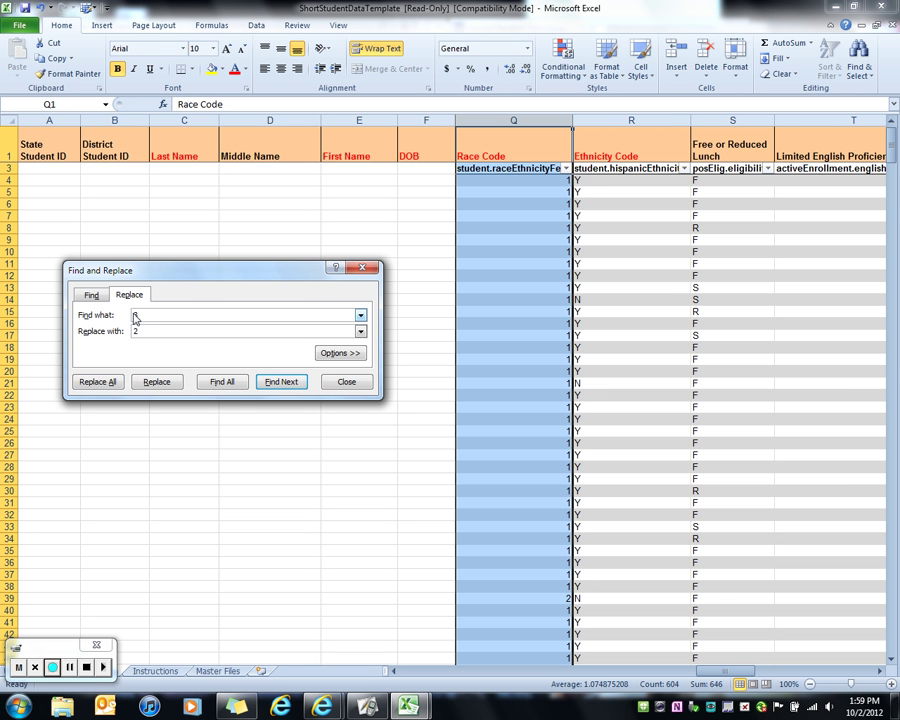
{"action": "key", "text": "Tab"}
{"action": "left_click", "coordinate": [108, 385]}
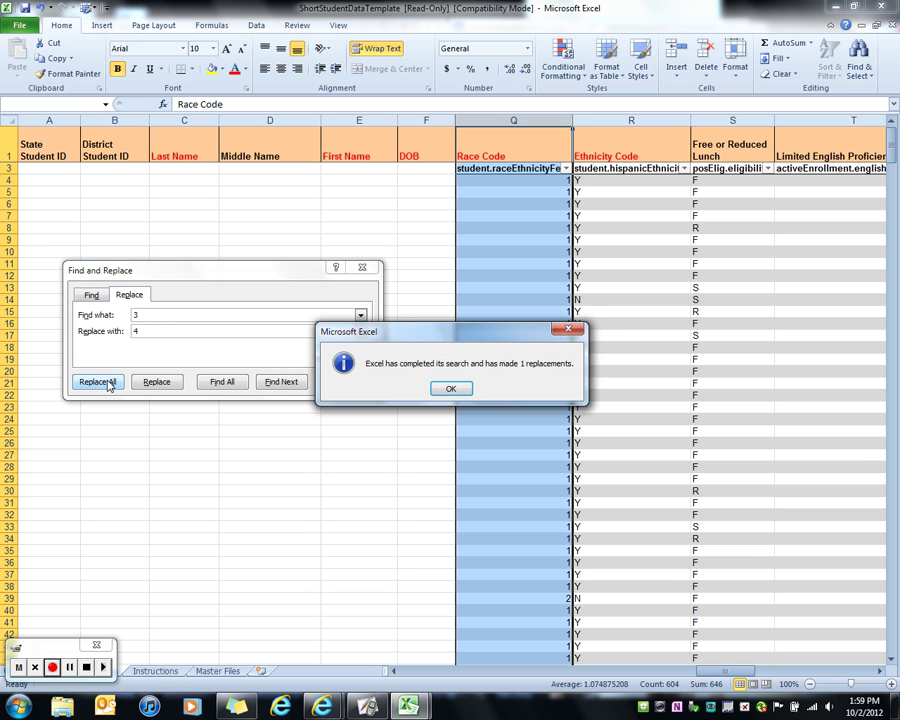
{"action": "left_click", "coordinate": [451, 388]}
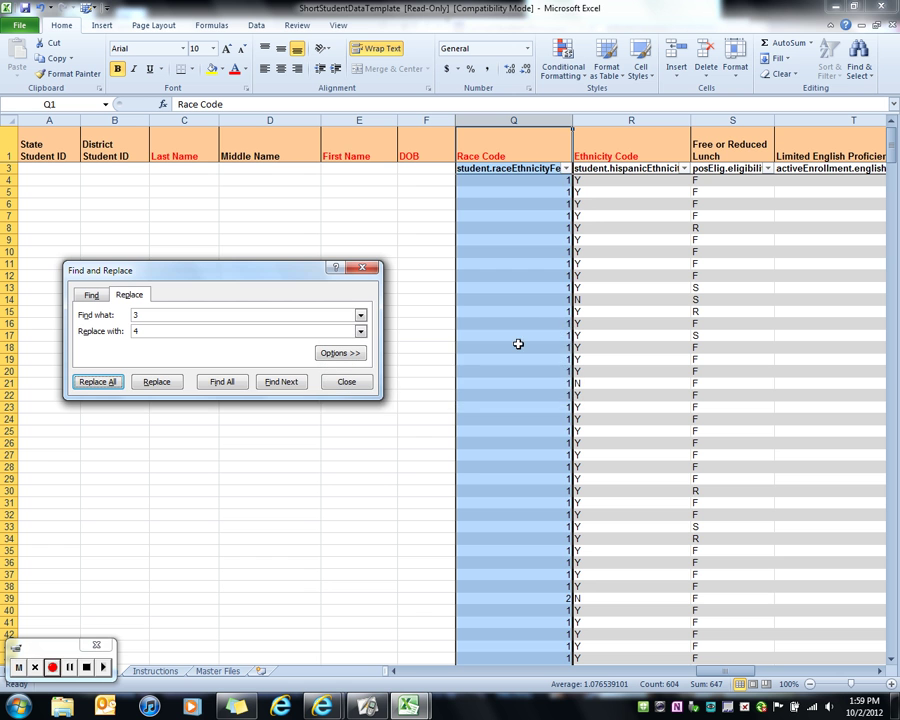
Filter the Race Code column to show only blank entries, and select the first blank race cell.
{"action": "left_click", "coordinate": [566, 168]}
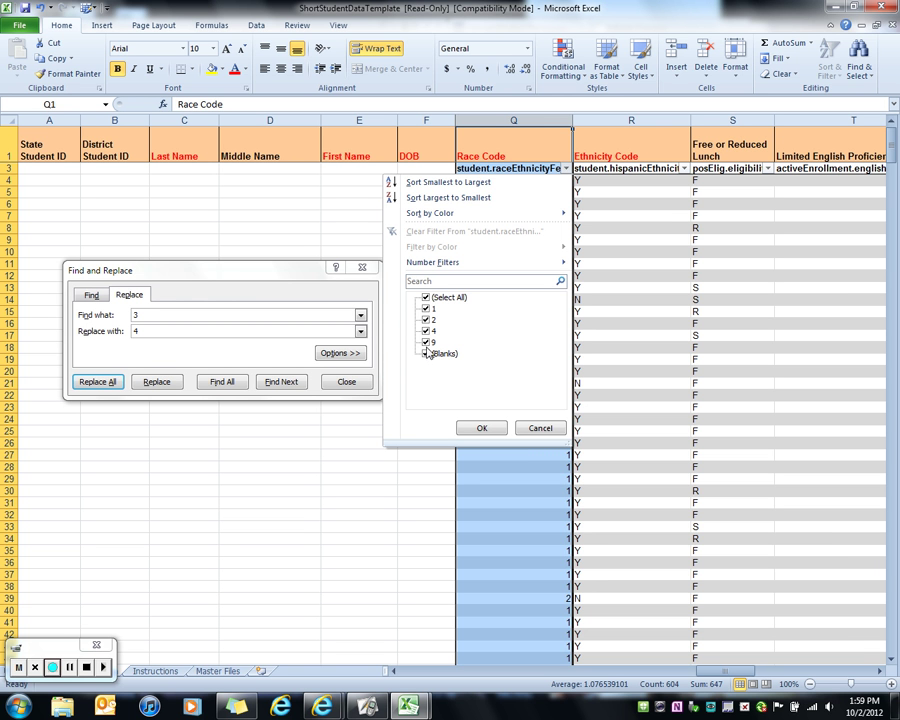
{"action": "left_click", "coordinate": [426, 298]}
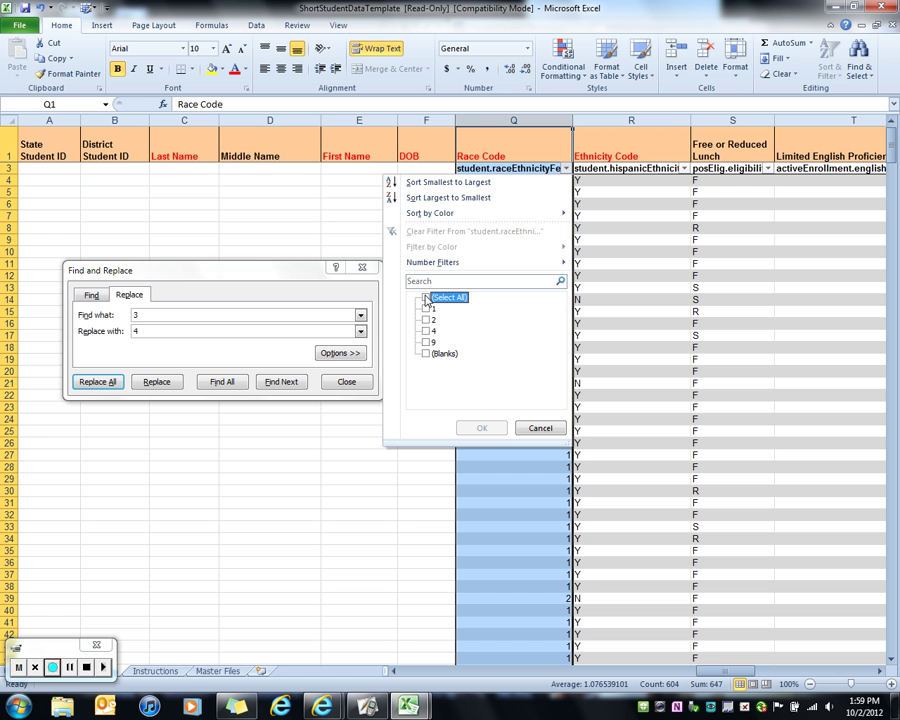
{"action": "left_click", "coordinate": [426, 354]}
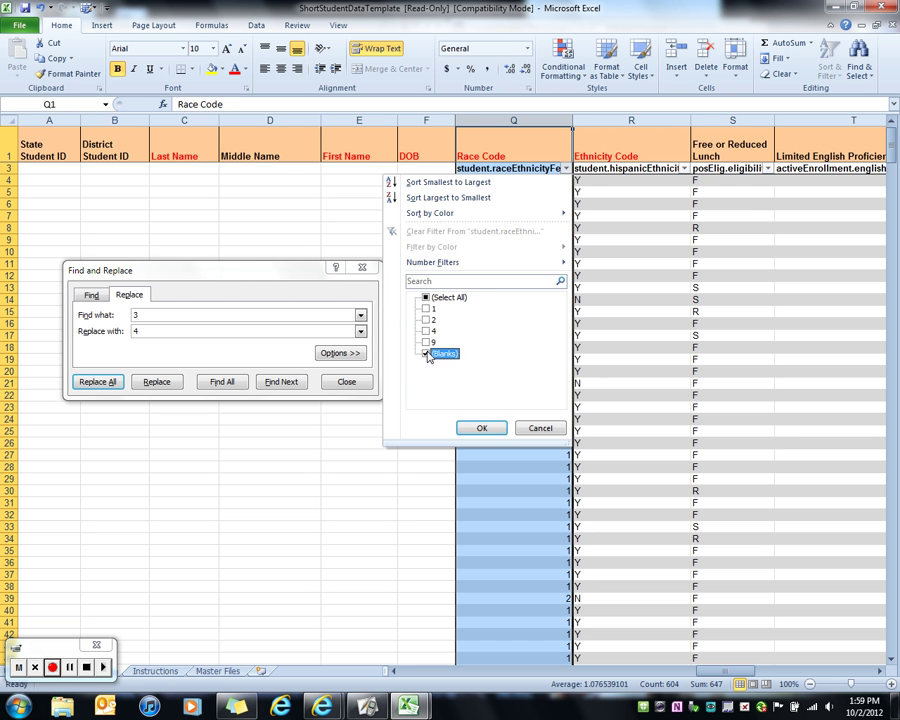
{"action": "left_click", "coordinate": [484, 429]}
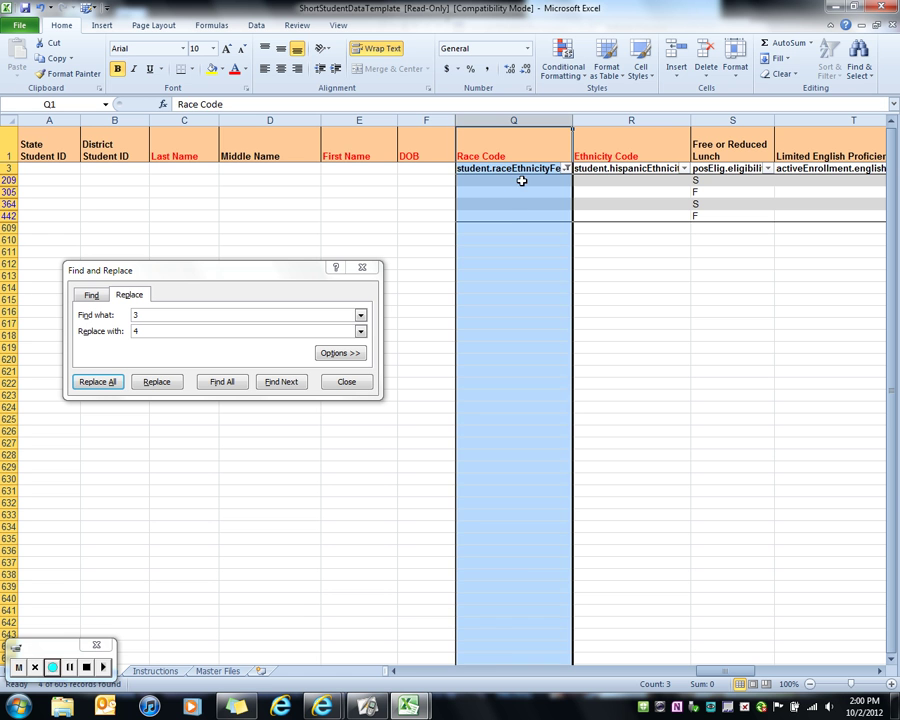
{"action": "left_click", "coordinate": [521, 180]}
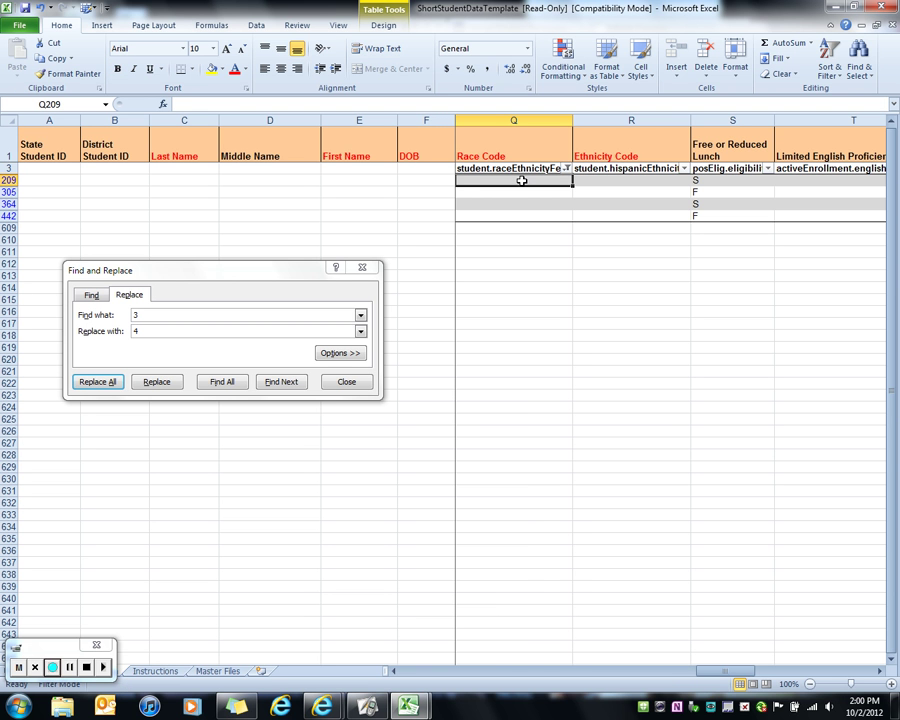
Fill the four blank Race Code cells in the filtered rows with 9 and close Find and Replace.
{"action": "type", "text": "9"}
{"action": "key", "text": "Return"}
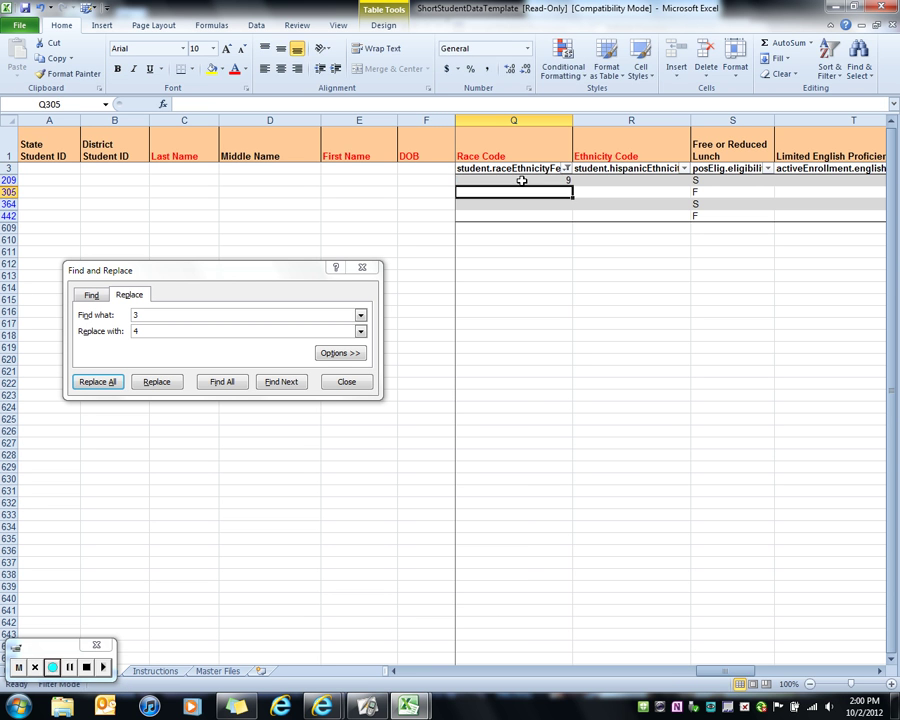
{"action": "type", "text": "9"}
{"action": "key", "text": "Return"}
{"action": "type", "text": "9"}
{"action": "key", "text": "Return"}
{"action": "type", "text": "9"}
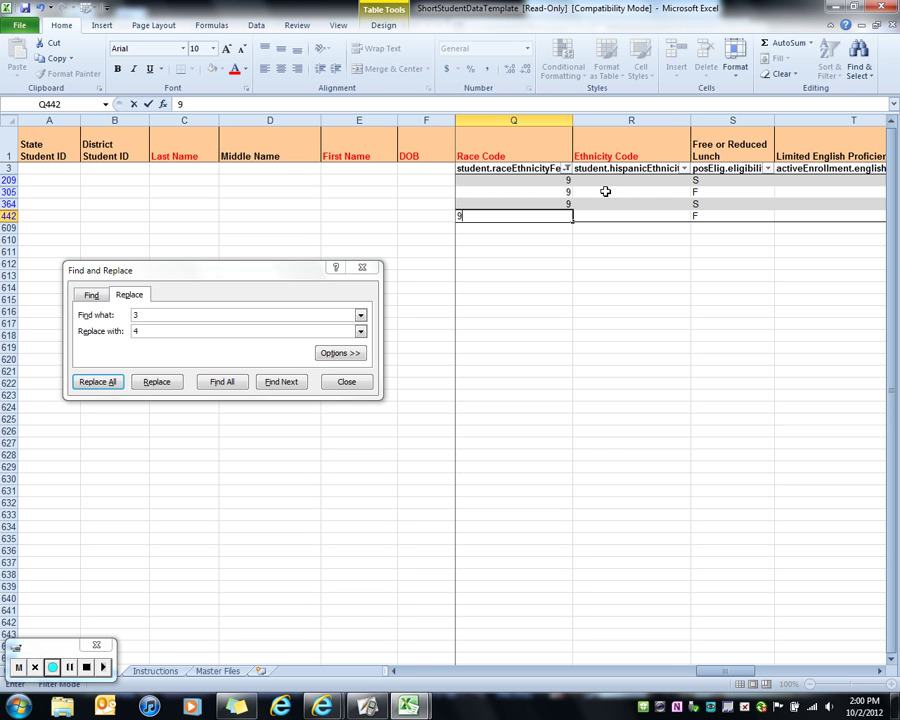
{"action": "left_click", "coordinate": [340, 384]}
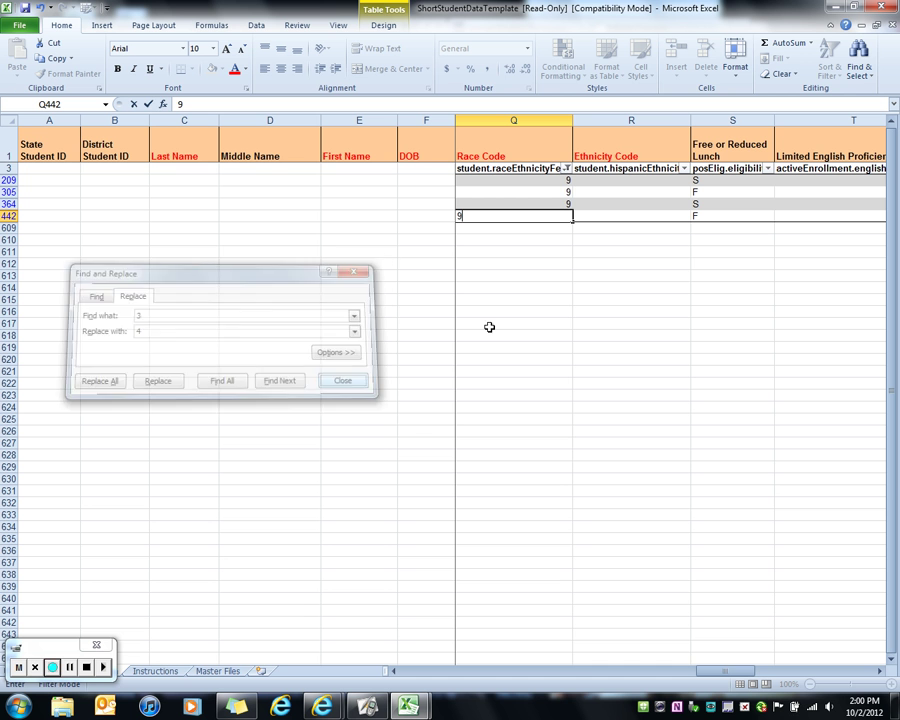
Reset the Race Code filter to show all rows, and check the values left in the column.
{"action": "left_click", "coordinate": [565, 168]}
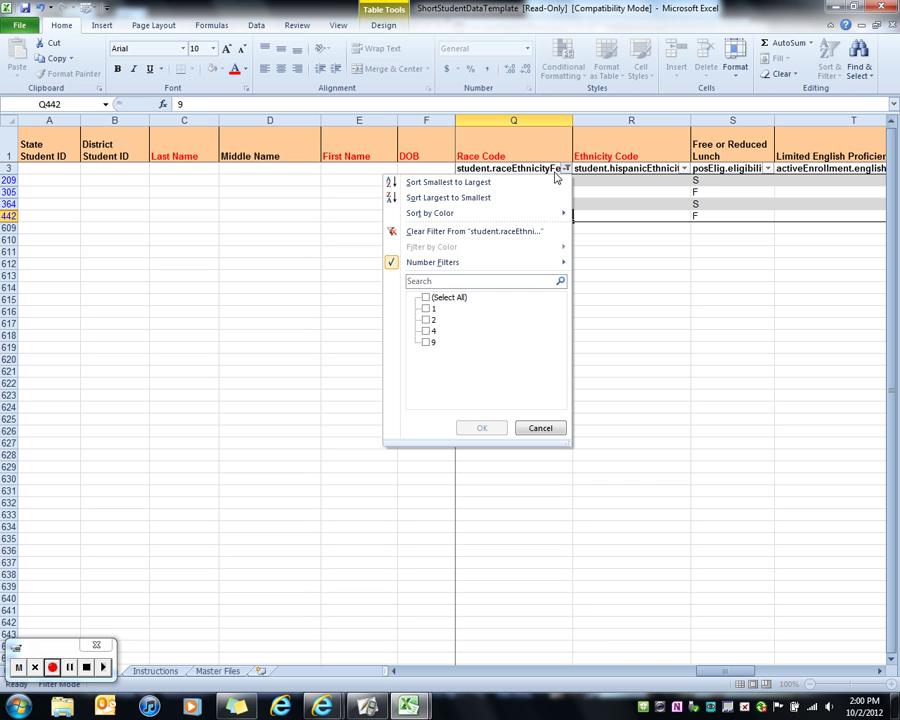
{"action": "left_click", "coordinate": [426, 297]}
{"action": "left_click", "coordinate": [481, 428]}
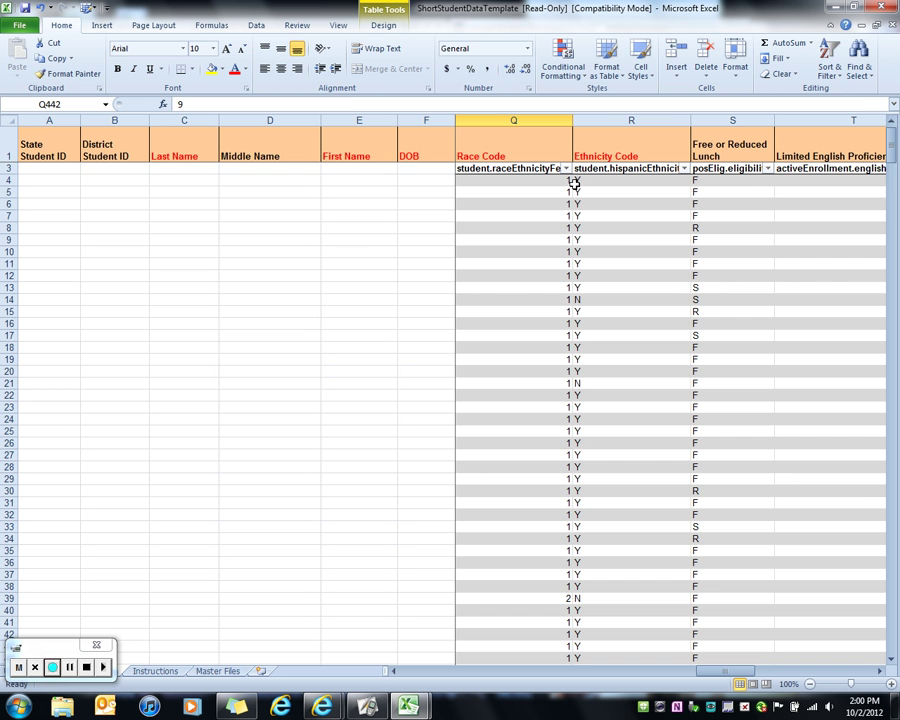
{"action": "left_click", "coordinate": [566, 170]}
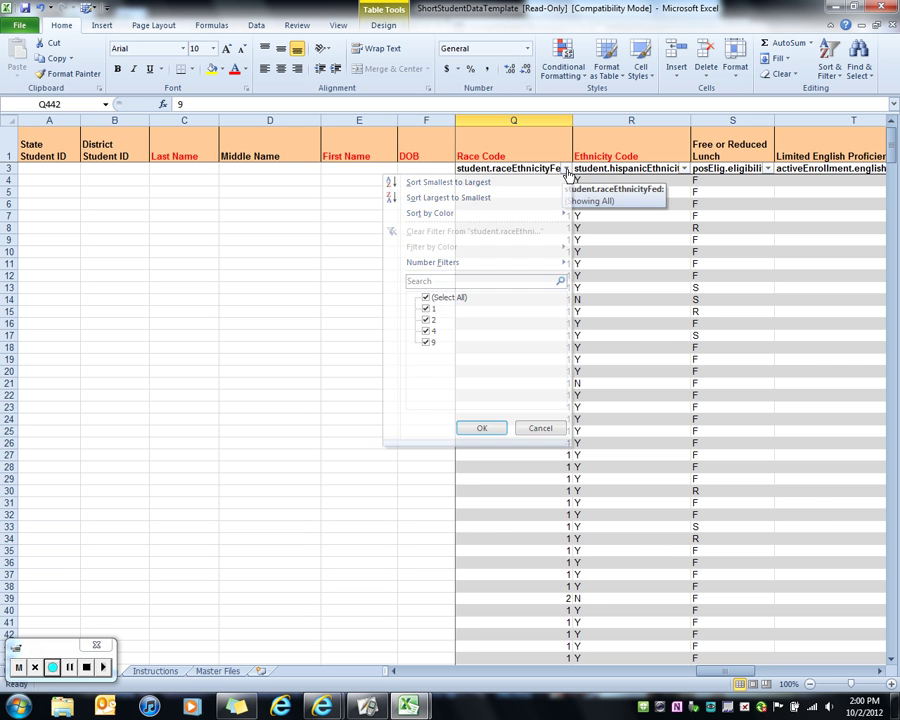
{"action": "left_click", "coordinate": [568, 172]}
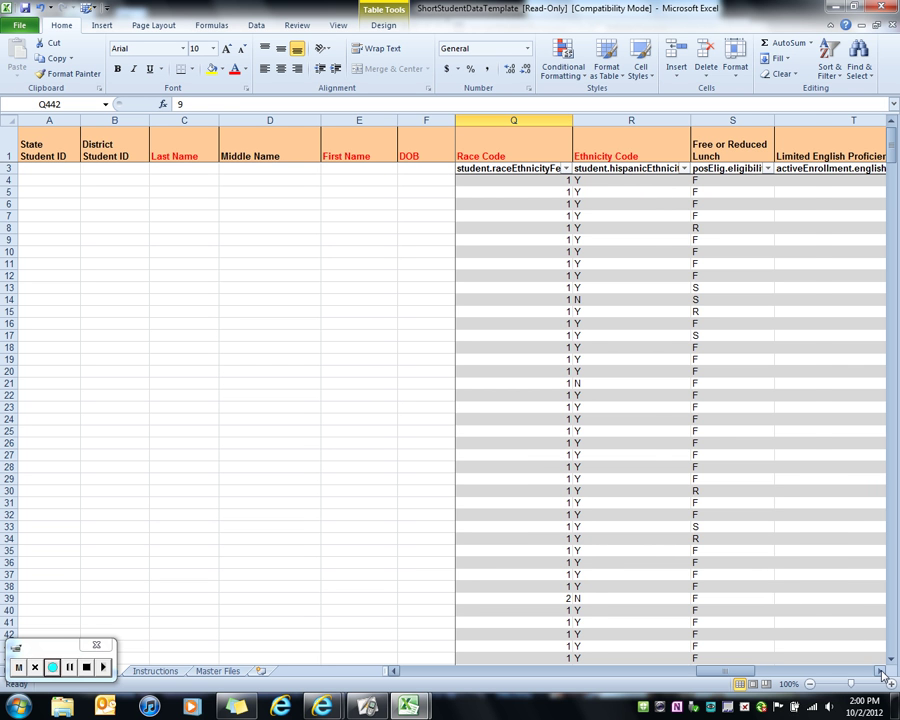
Replace all y entries in the Ethnicity Code column with H and close Find and Replace.
{"action": "left_click", "coordinate": [880, 672]}
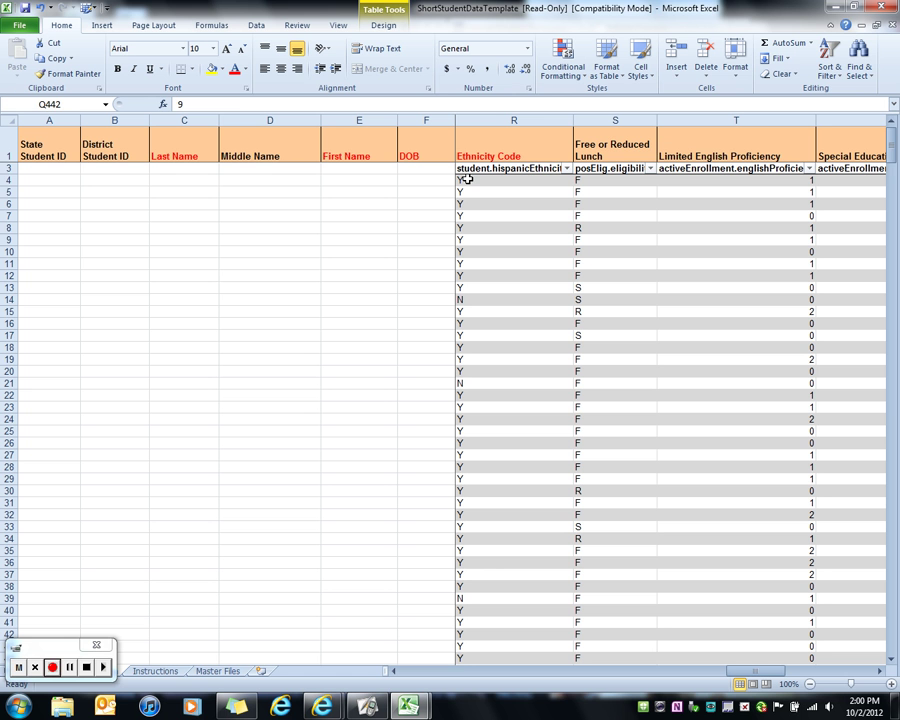
{"action": "left_click", "coordinate": [544, 119]}
{"action": "left_click", "coordinate": [858, 66]}
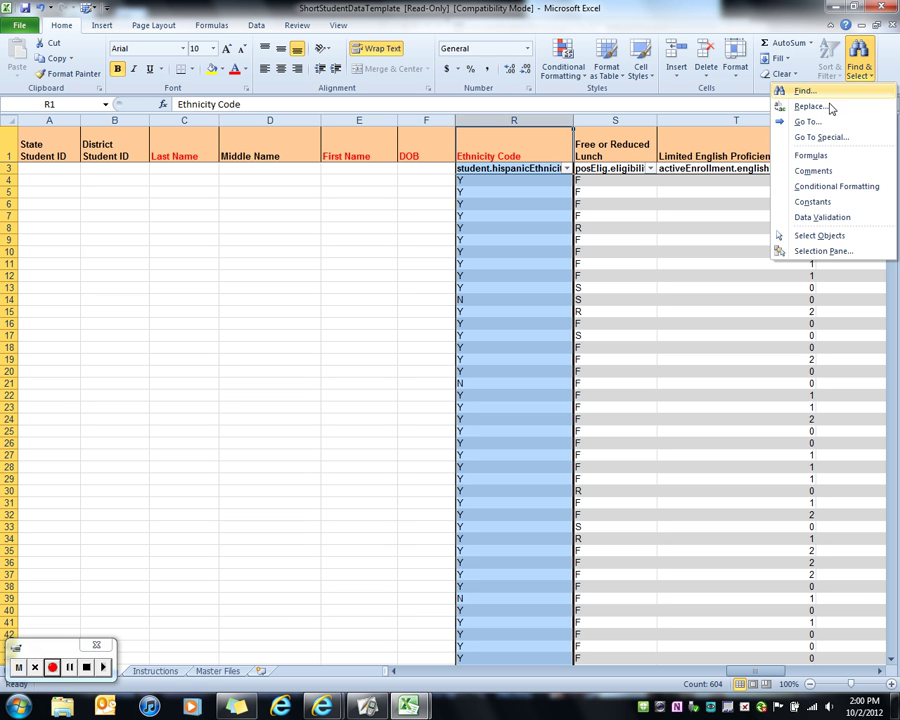
{"action": "left_click", "coordinate": [830, 107]}
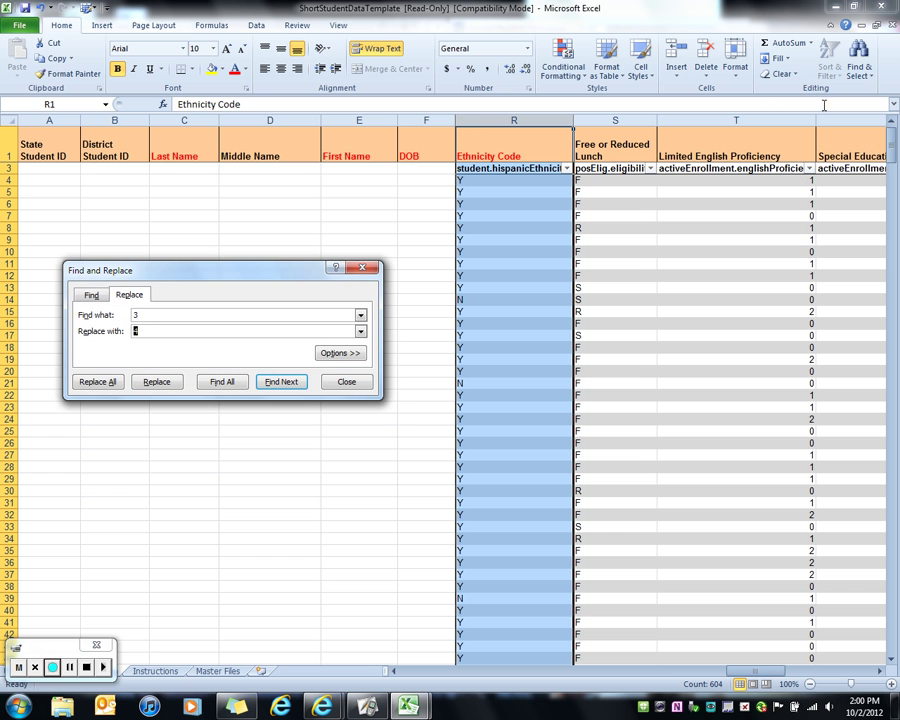
{"action": "double_click", "coordinate": [138, 316]}
{"action": "left_click", "coordinate": [95, 382]}
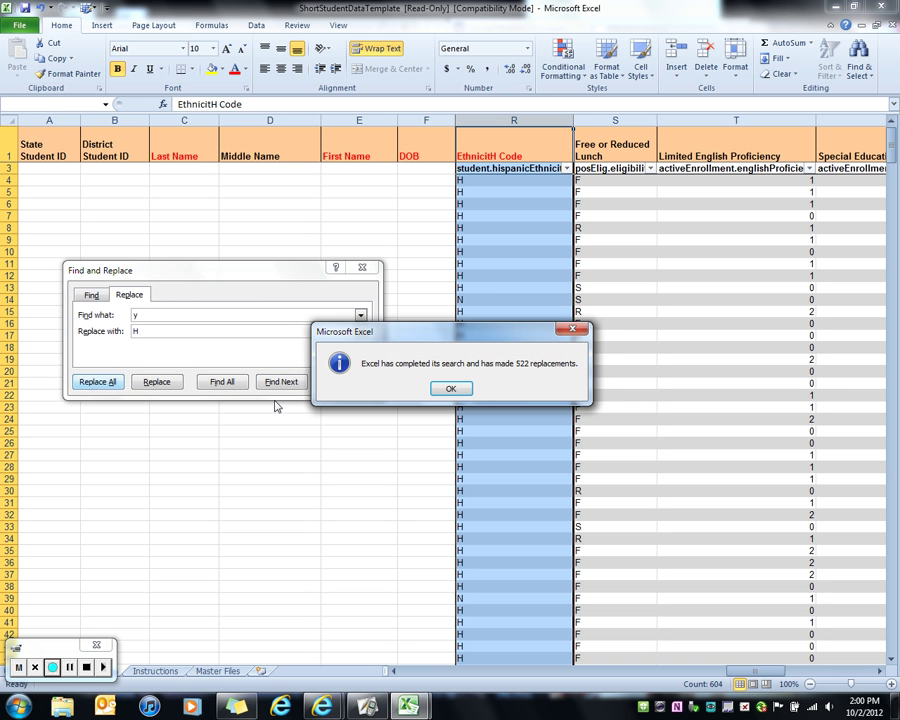
{"action": "left_click", "coordinate": [453, 387]}
{"action": "left_click", "coordinate": [346, 382]}
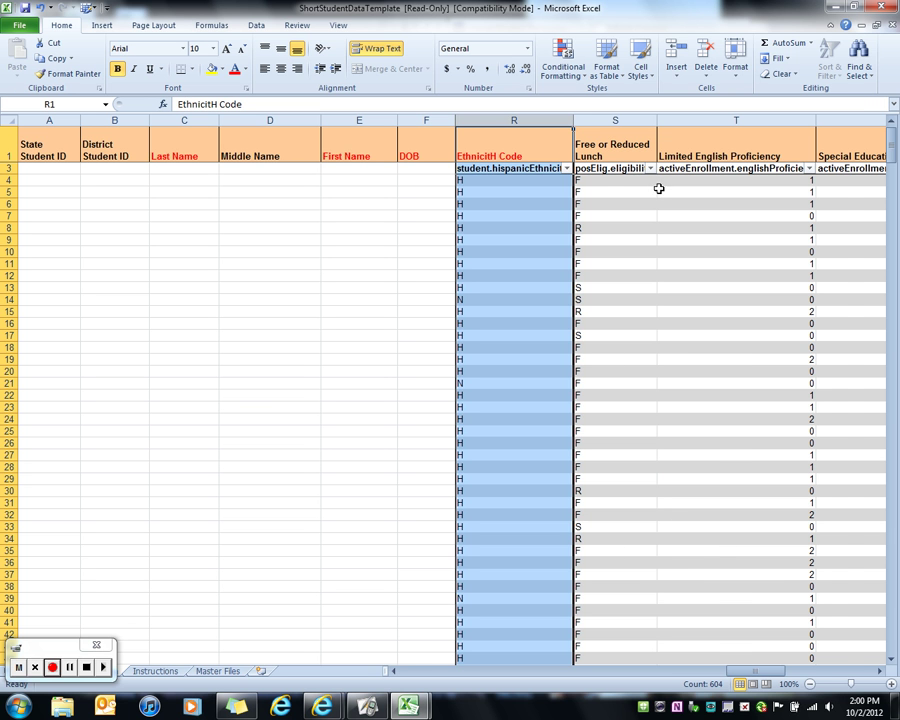
Replace all f entries in the Free or Reduced Lunch column with 1.
{"action": "left_click", "coordinate": [880, 672]}
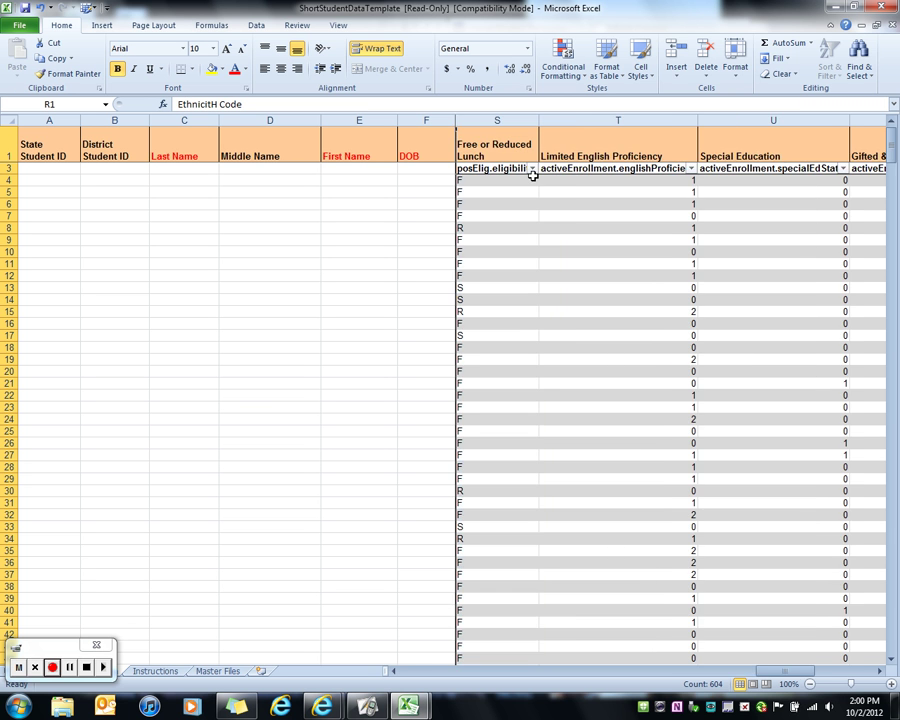
{"action": "left_click", "coordinate": [496, 120]}
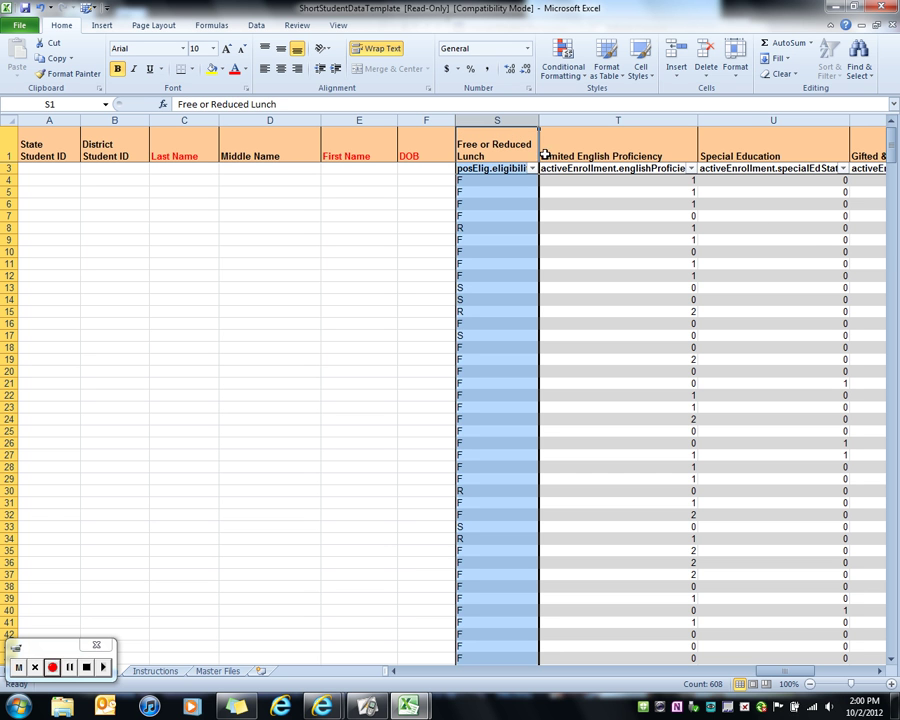
{"action": "left_click", "coordinate": [866, 83]}
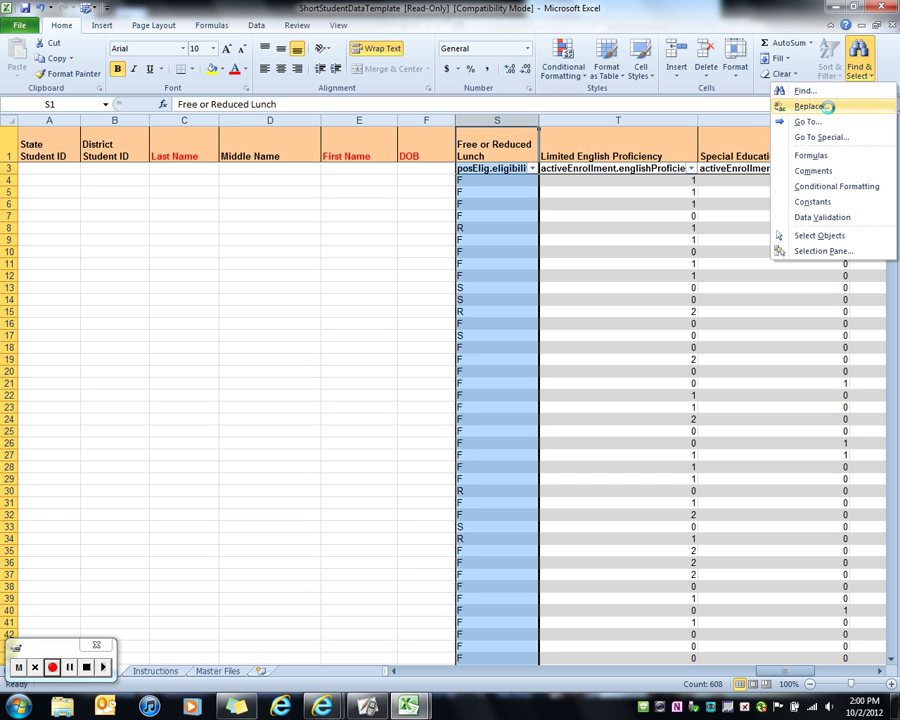
{"action": "left_click", "coordinate": [806, 110]}
{"action": "double_click", "coordinate": [125, 315]}
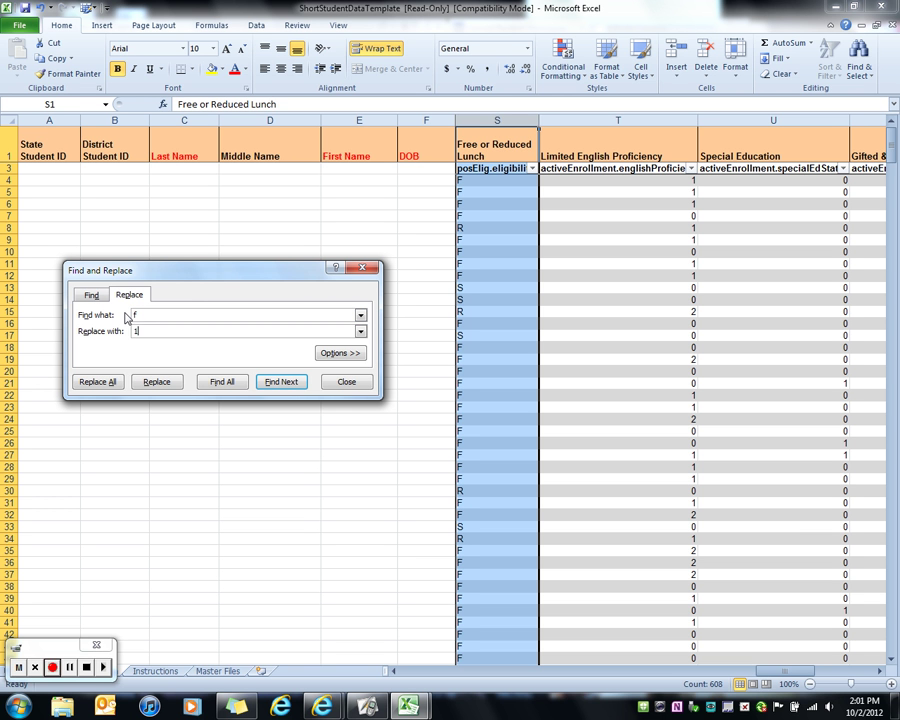
{"action": "left_click", "coordinate": [97, 382]}
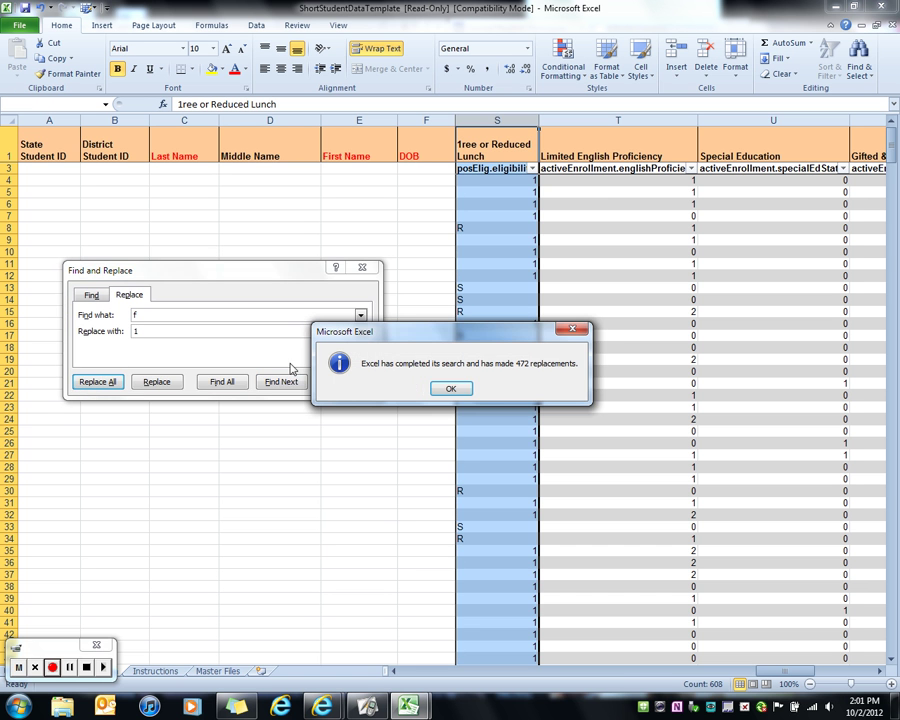
{"action": "left_click", "coordinate": [445, 389]}
Replace all r entries in the Free or Reduced Lunch column with 1.
{"action": "double_click", "coordinate": [126, 315]}
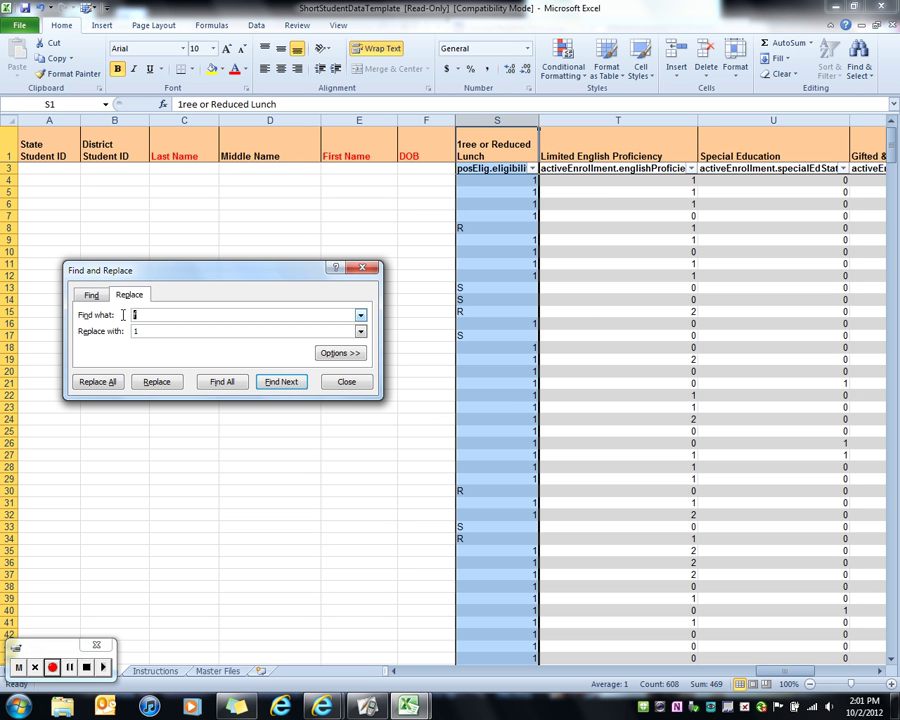
{"action": "type", "text": "r"}
{"action": "key", "text": "Tab"}
{"action": "left_click", "coordinate": [112, 382]}
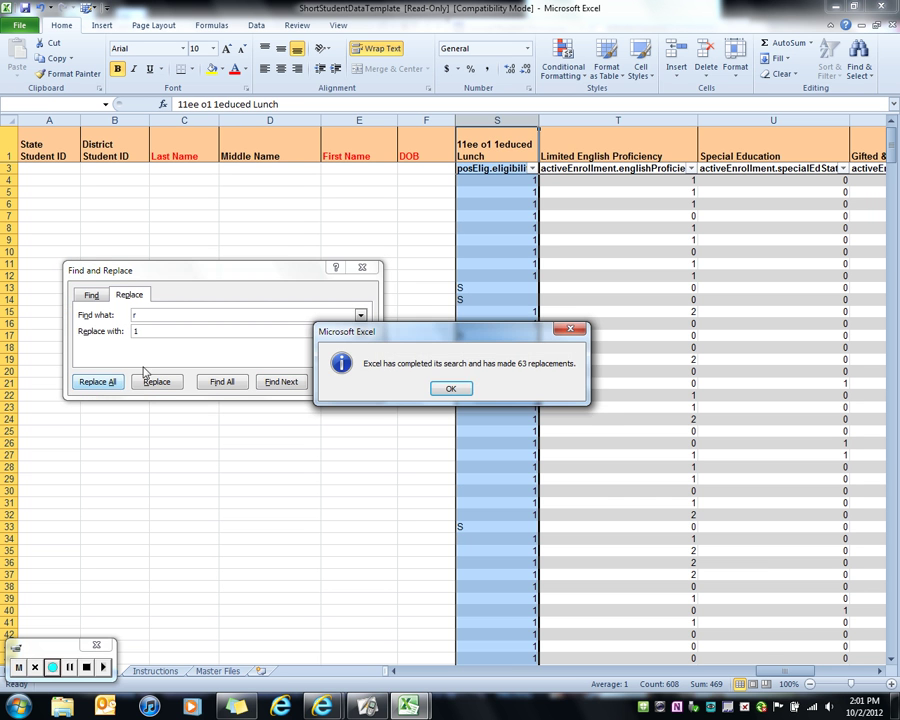
{"action": "left_click", "coordinate": [450, 389]}
Replace all s entries in the Free or Reduced Lunch column with 0, and check the column's distinct values.
{"action": "double_click", "coordinate": [140, 315]}
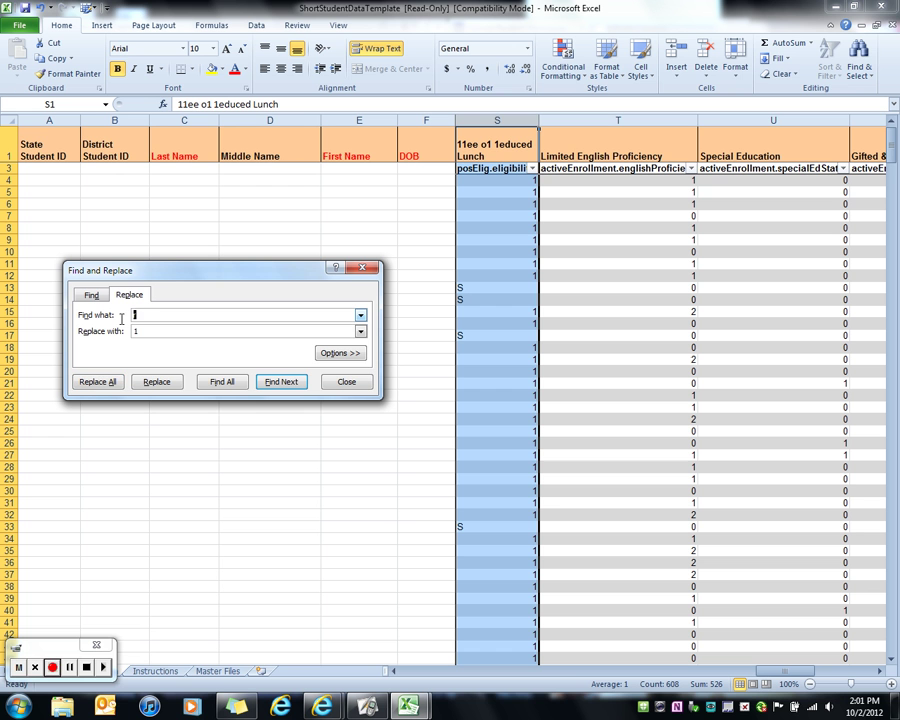
{"action": "type", "text": "s"}
{"action": "key", "text": "Tab"}
{"action": "type", "text": "0"}
{"action": "left_click", "coordinate": [108, 385]}
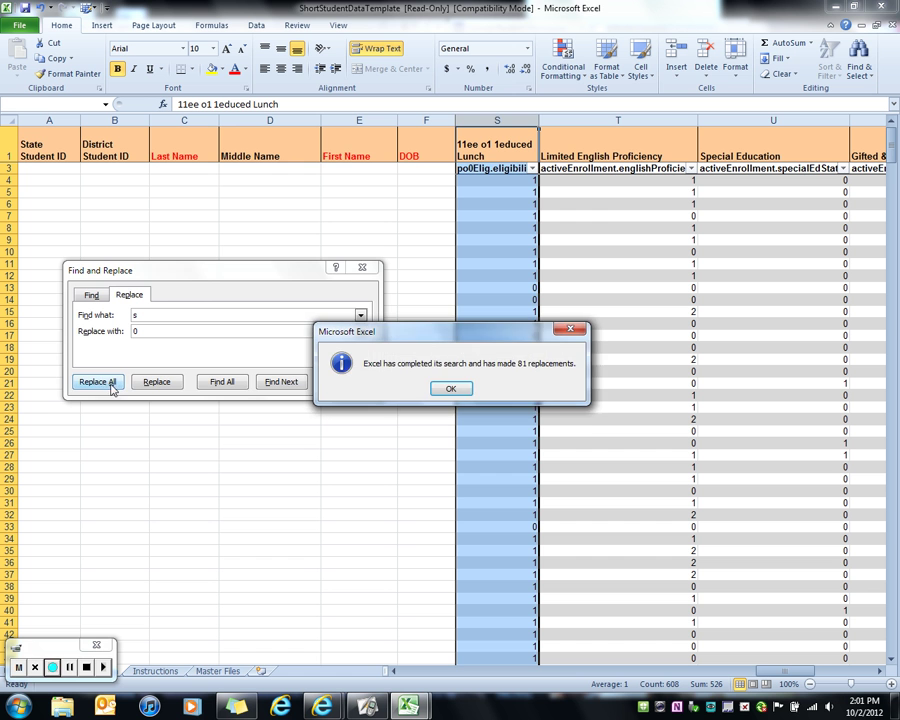
{"action": "left_click", "coordinate": [464, 388]}
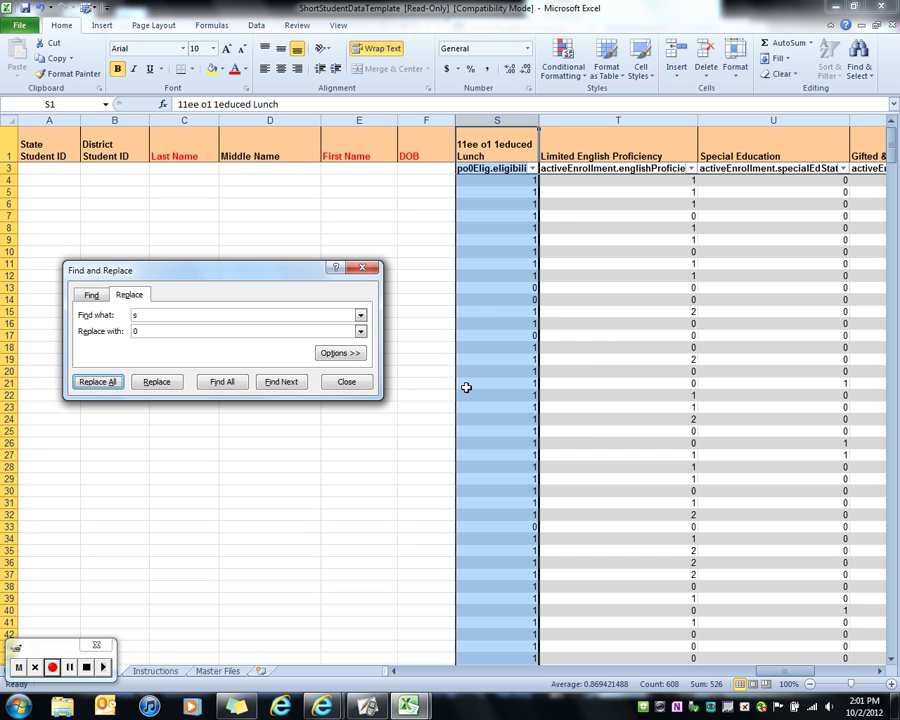
{"action": "left_click", "coordinate": [531, 168]}
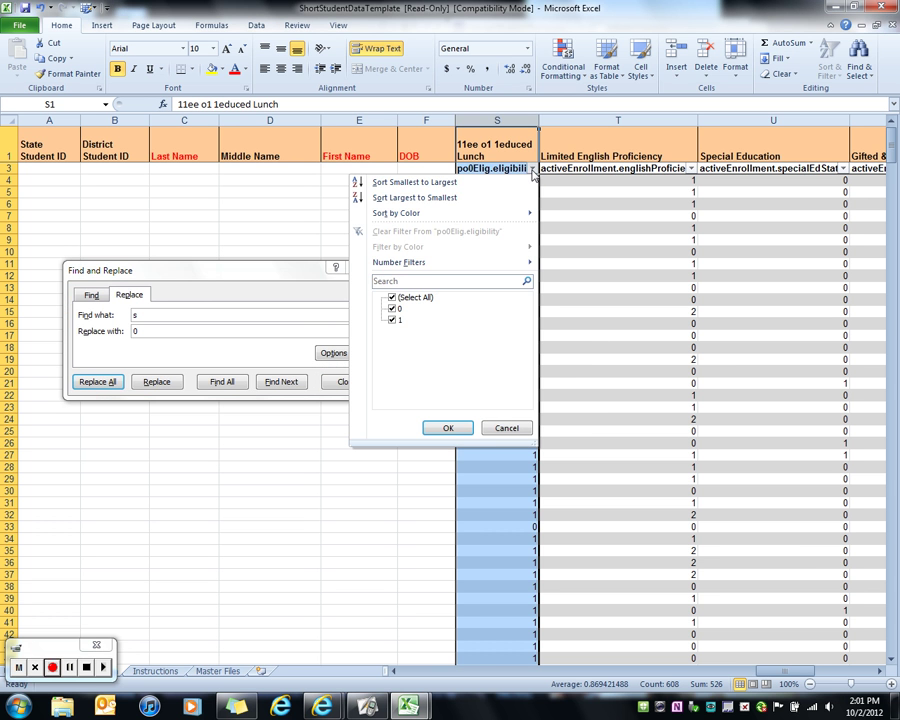
{"action": "left_click", "coordinate": [532, 170]}
{"action": "left_click", "coordinate": [356, 382]}
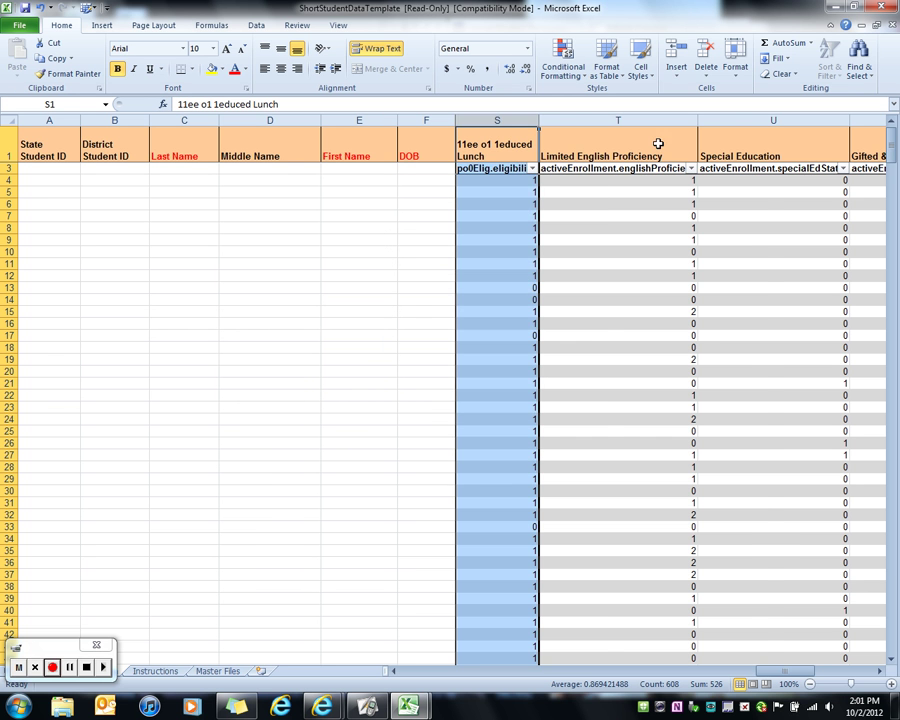
Check the distinct values in the Limited English Proficiency column and replace all 2 entries with u.
{"action": "key", "text": "ctrl+0"}
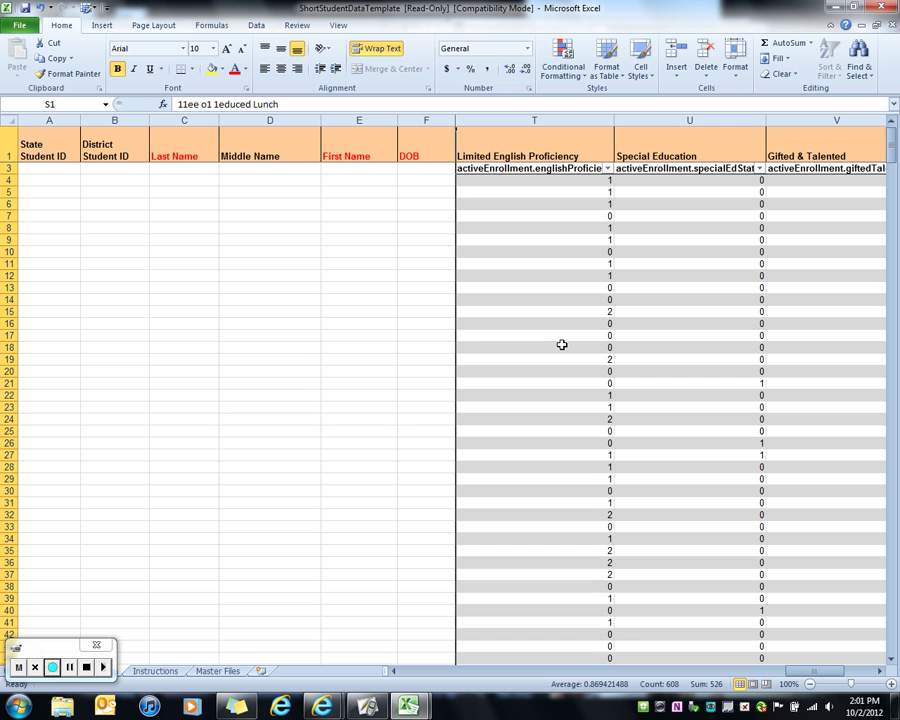
{"action": "left_click", "coordinate": [607, 169]}
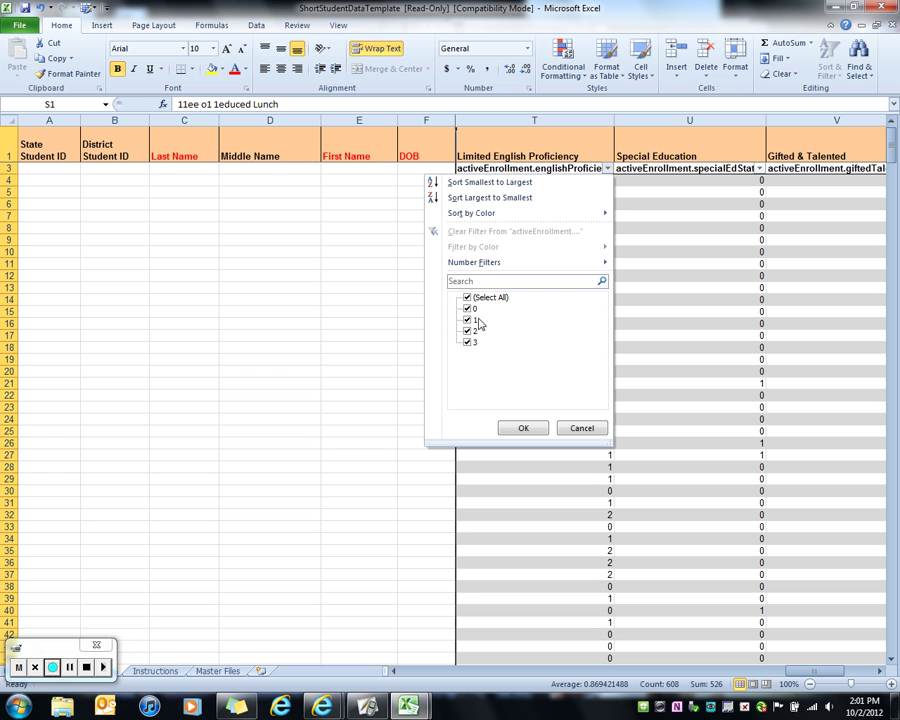
{"action": "left_click", "coordinate": [522, 427]}
{"action": "left_click", "coordinate": [560, 118]}
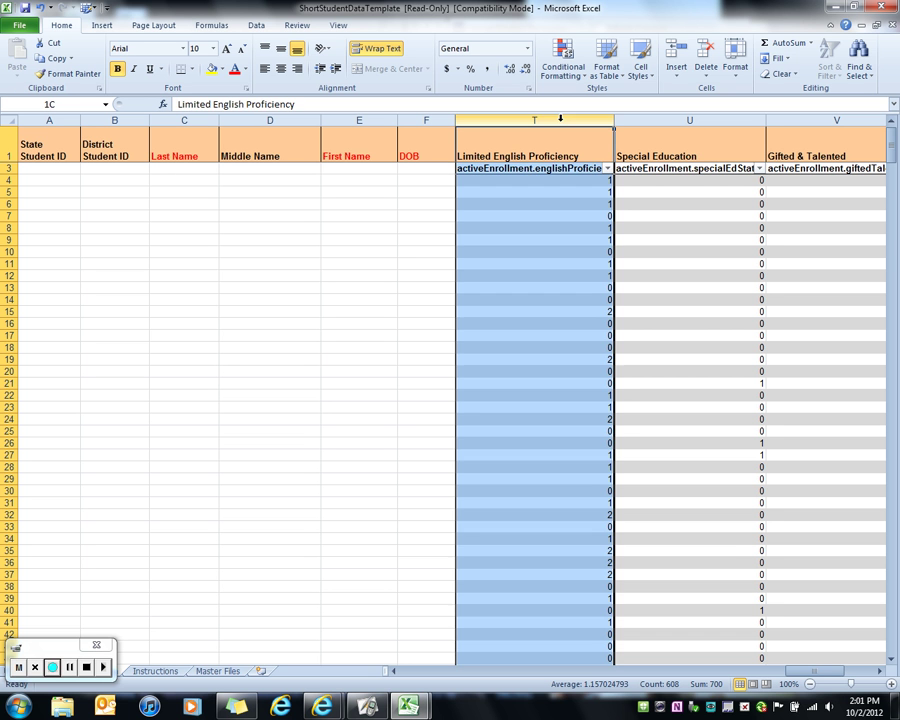
{"action": "left_click", "coordinate": [858, 60]}
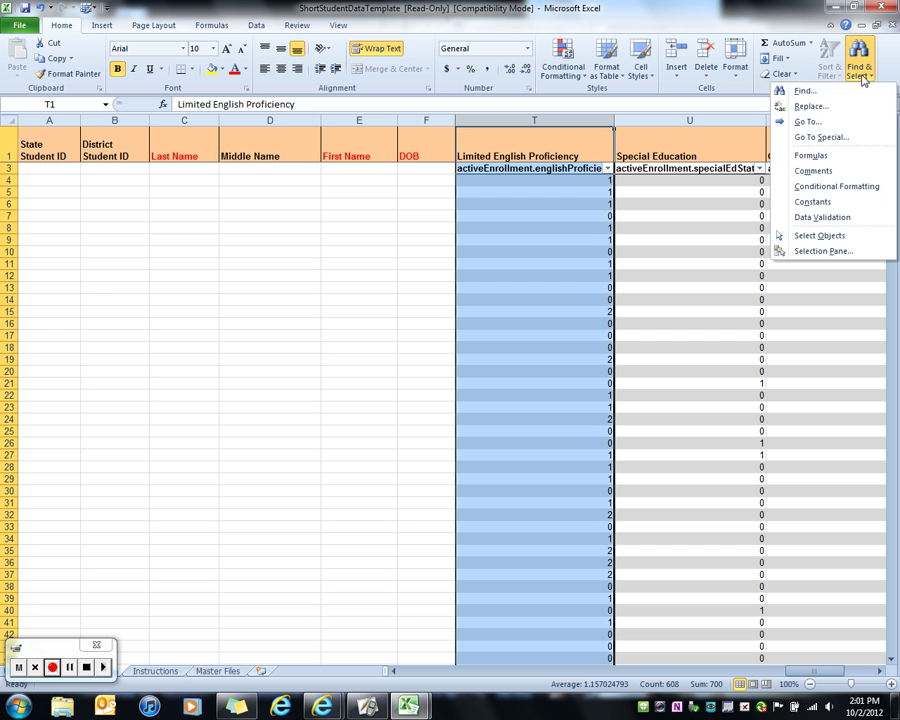
{"action": "left_click", "coordinate": [812, 105]}
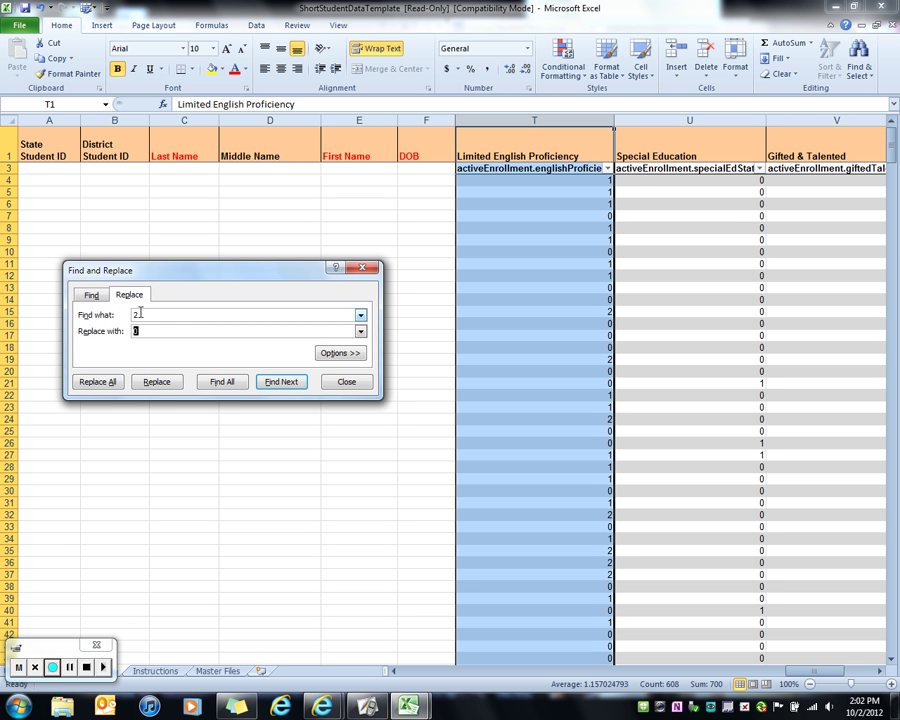
{"action": "left_click", "coordinate": [107, 385]}
{"action": "left_click", "coordinate": [470, 388]}
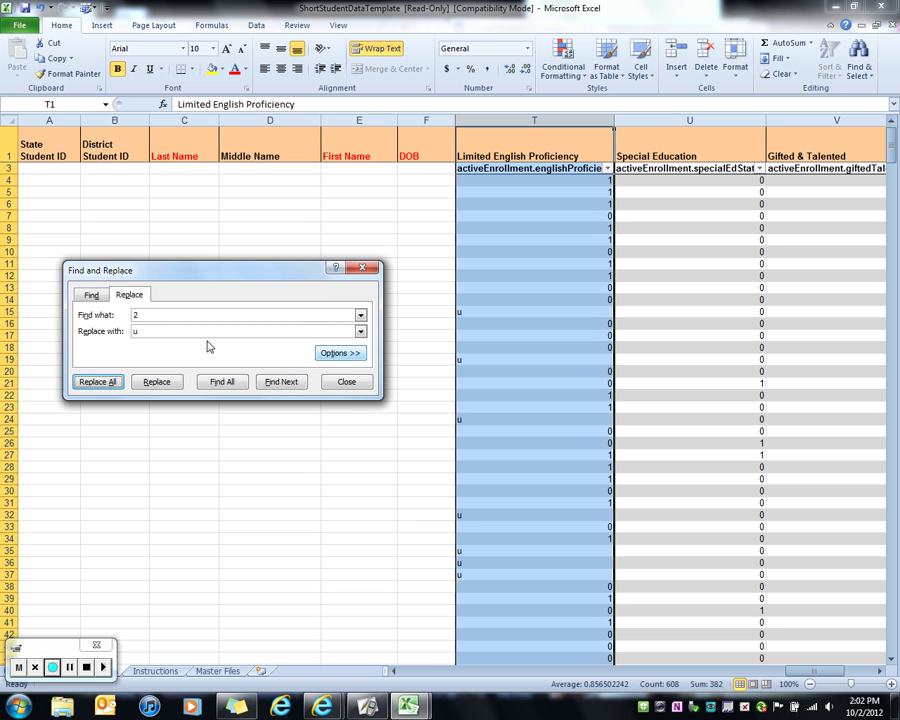
Replace all 3 entries in the Limited English Proficiency column with u, and recheck the column's distinct values.
{"action": "left_click", "coordinate": [134, 315]}
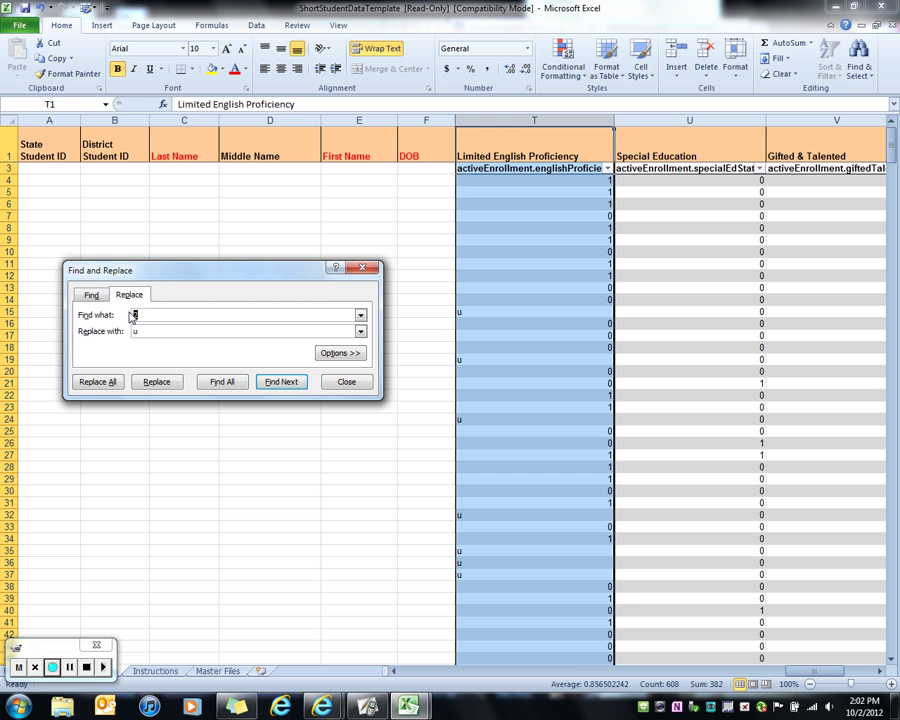
{"action": "type", "text": "3"}
{"action": "left_click", "coordinate": [108, 382]}
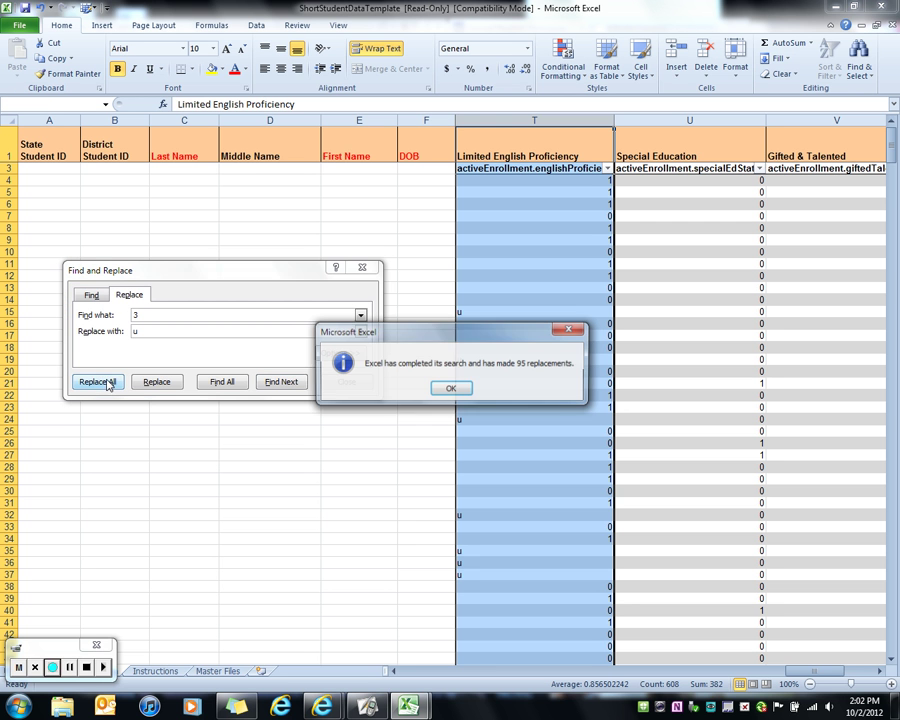
{"action": "left_click", "coordinate": [450, 390]}
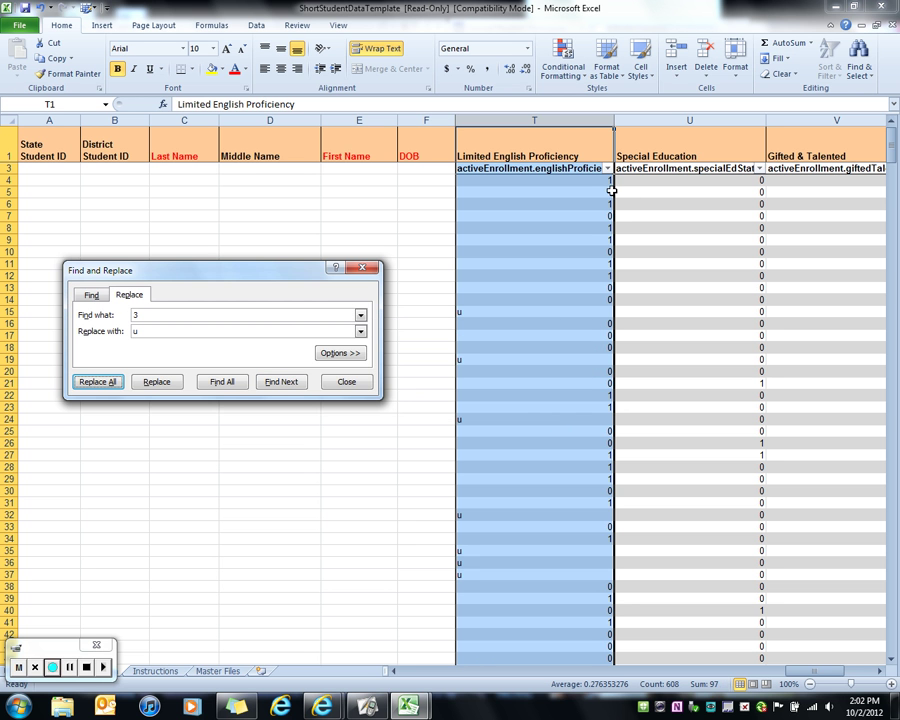
{"action": "left_click", "coordinate": [608, 169]}
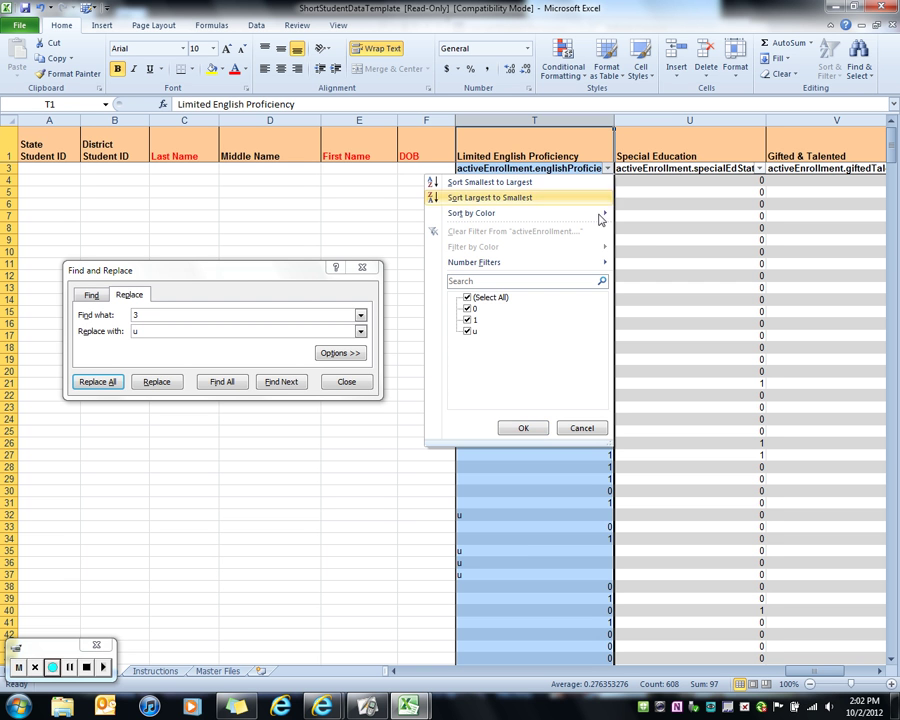
{"action": "left_click", "coordinate": [526, 427]}
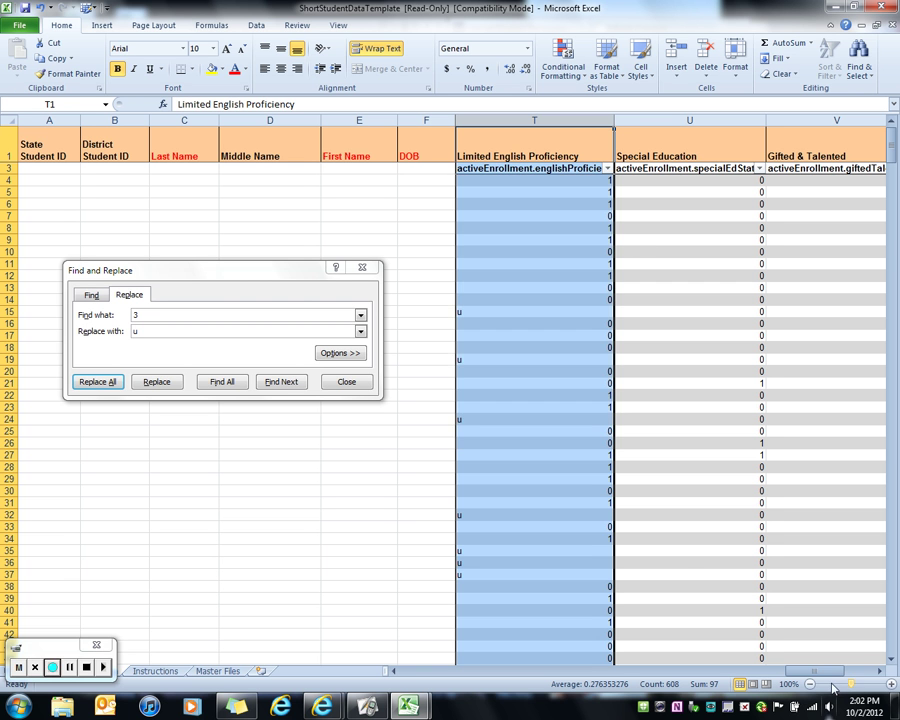
Check the distinct values in the Special Education and Gifted & Talented columns.
{"action": "left_click", "coordinate": [880, 672]}
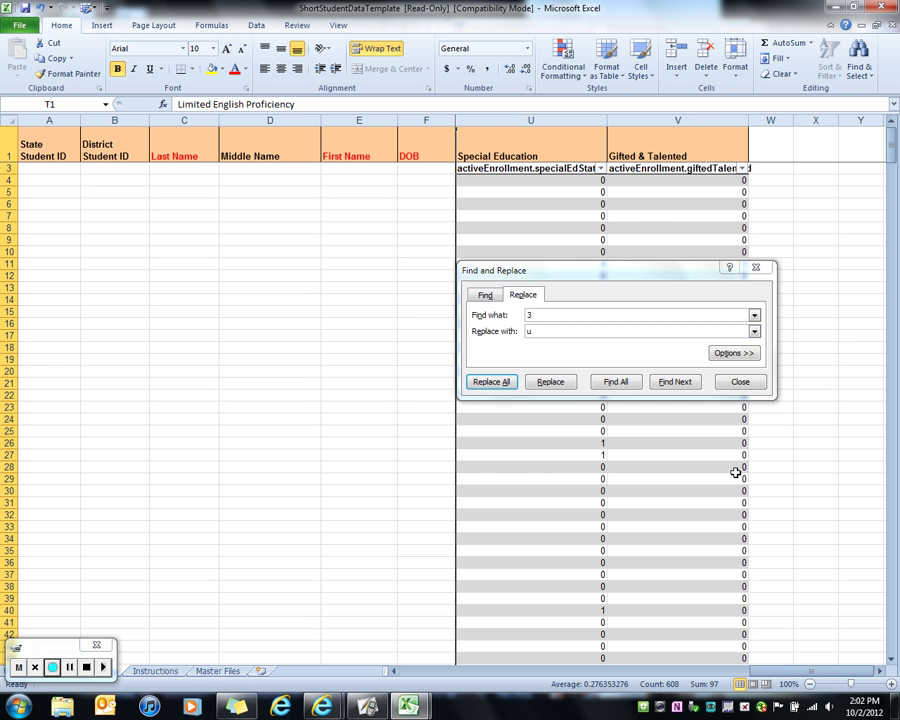
{"action": "left_click", "coordinate": [739, 381]}
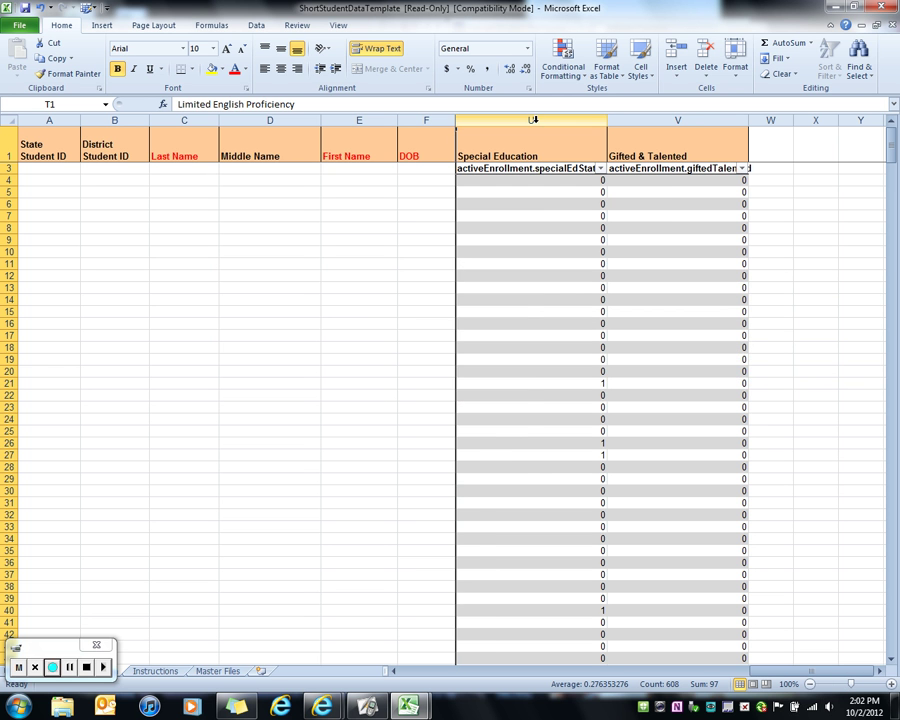
{"action": "left_click", "coordinate": [532, 120]}
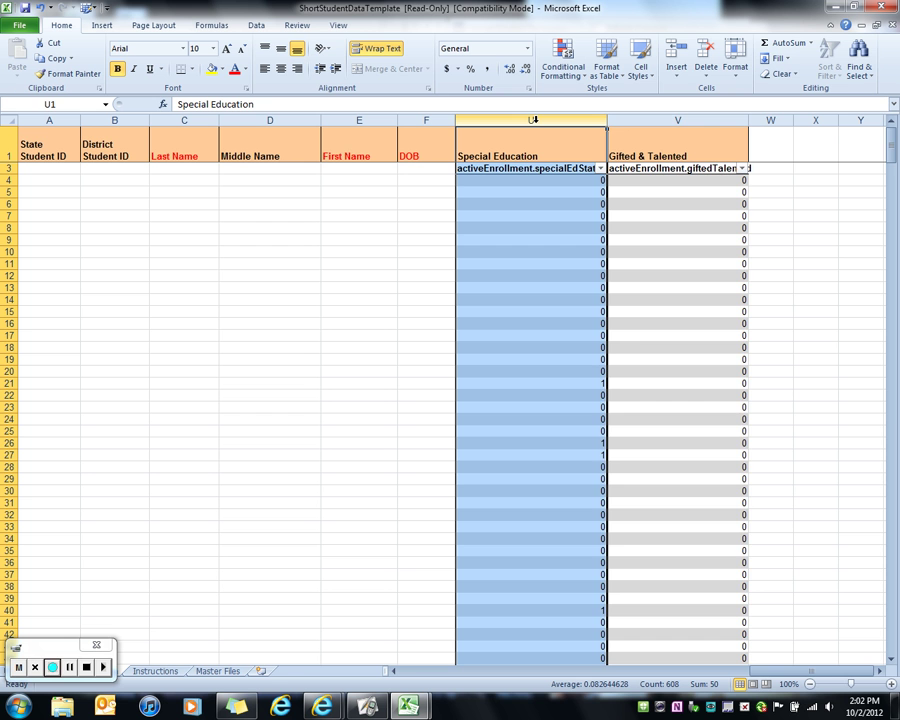
{"action": "left_click_drag", "start_coordinate": [533, 119], "coordinate": [646, 122]}
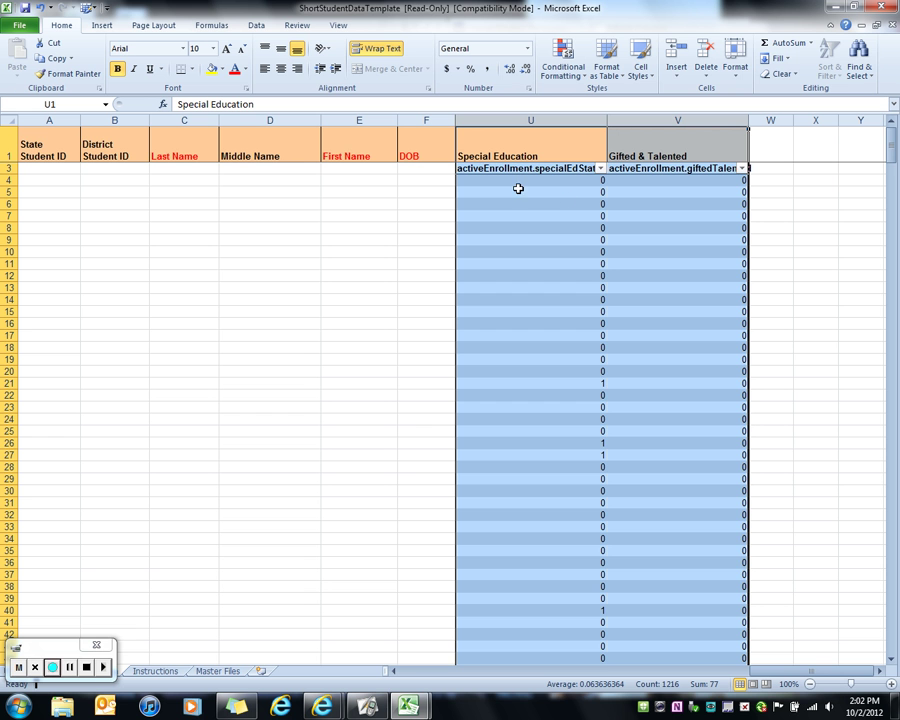
{"action": "left_click", "coordinate": [601, 169]}
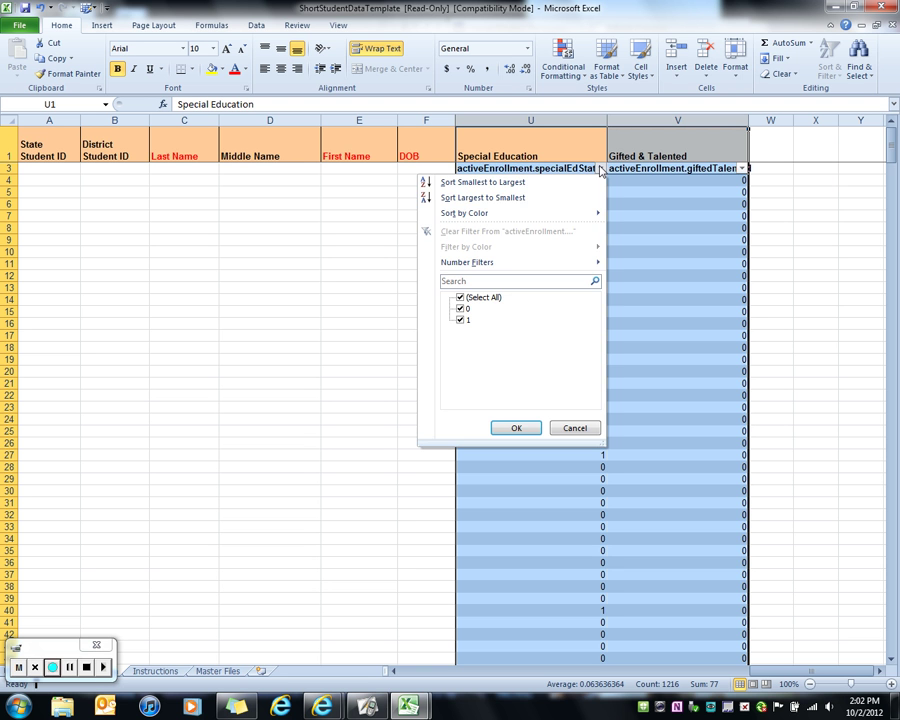
{"action": "left_click", "coordinate": [601, 169]}
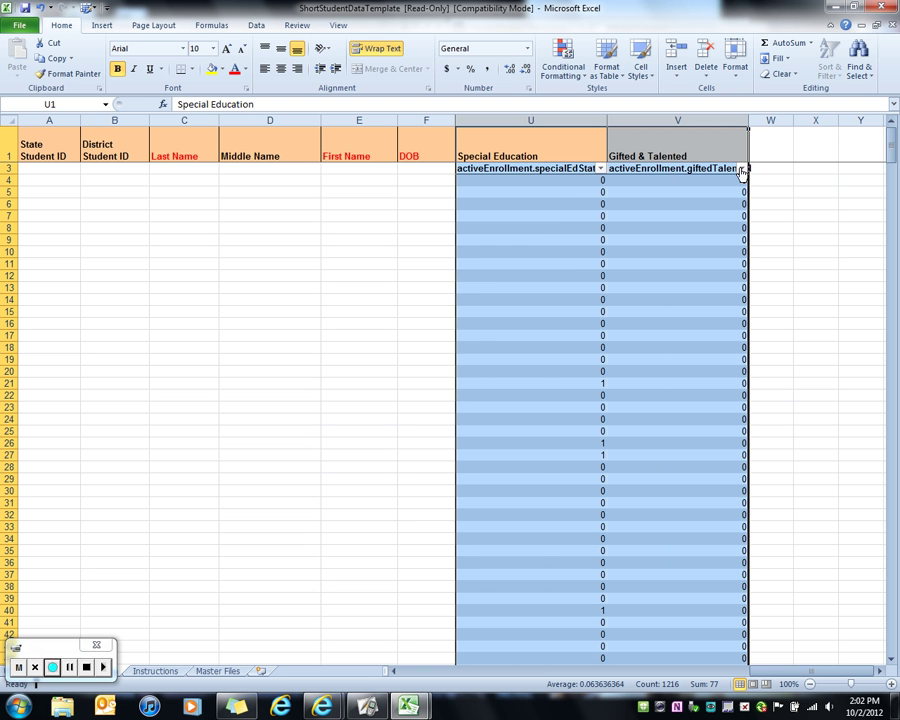
{"action": "left_click", "coordinate": [741, 169]}
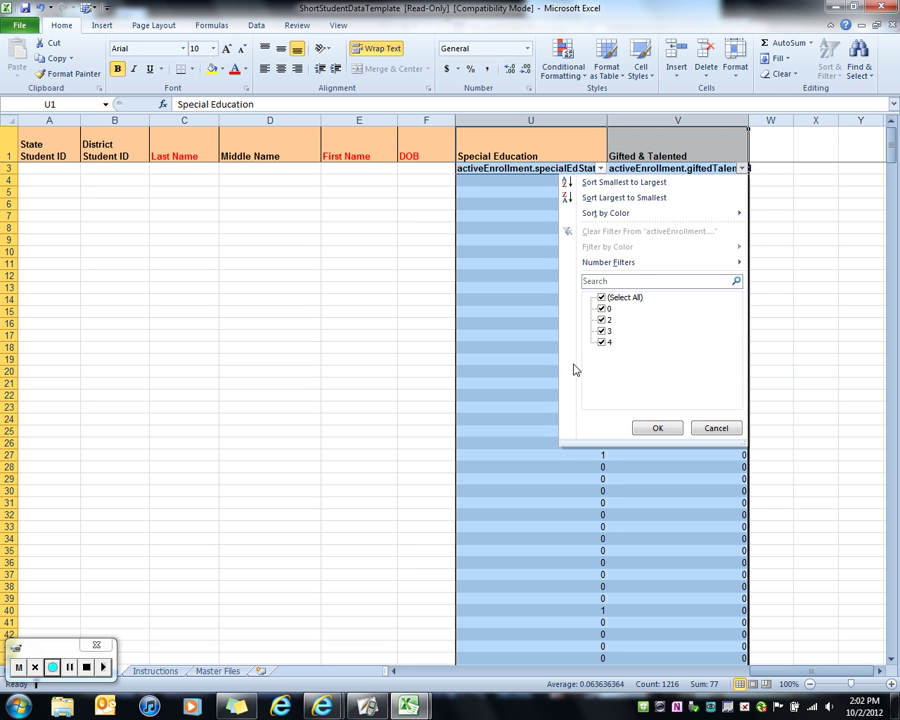
{"action": "left_click", "coordinate": [660, 428]}
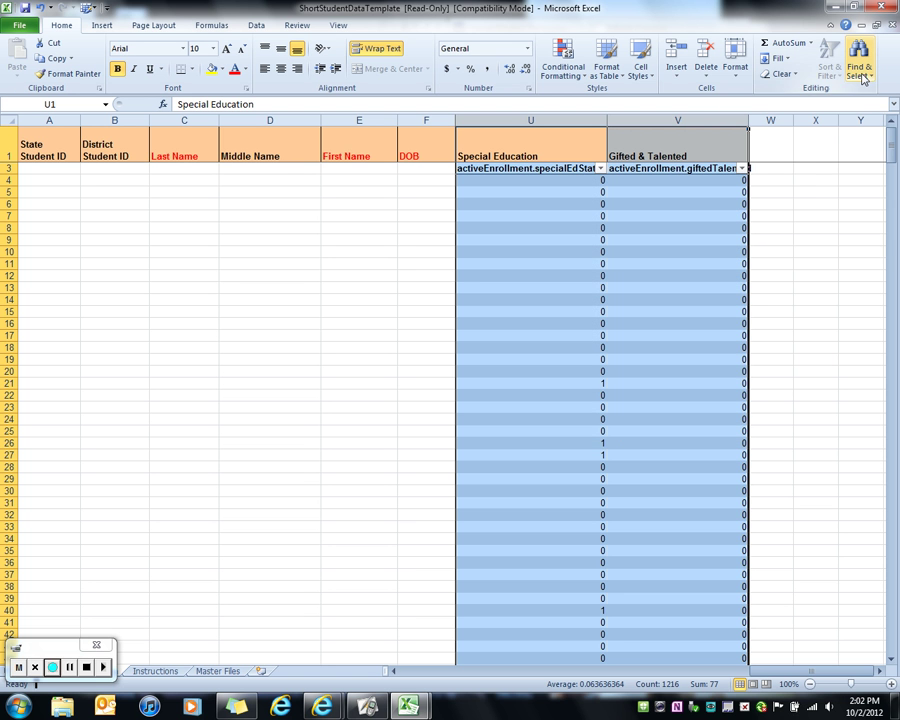
Replace all 2 entries in the Special Education and Gifted & Talented columns with 1.
{"action": "left_click", "coordinate": [860, 72]}
{"action": "left_click", "coordinate": [842, 110]}
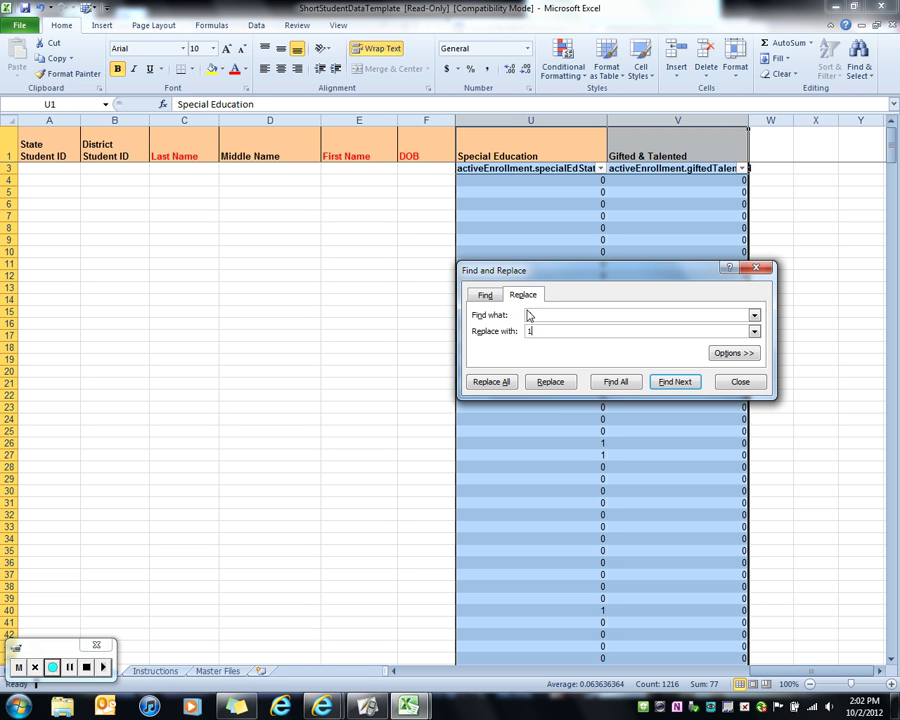
{"action": "left_click", "coordinate": [510, 381]}
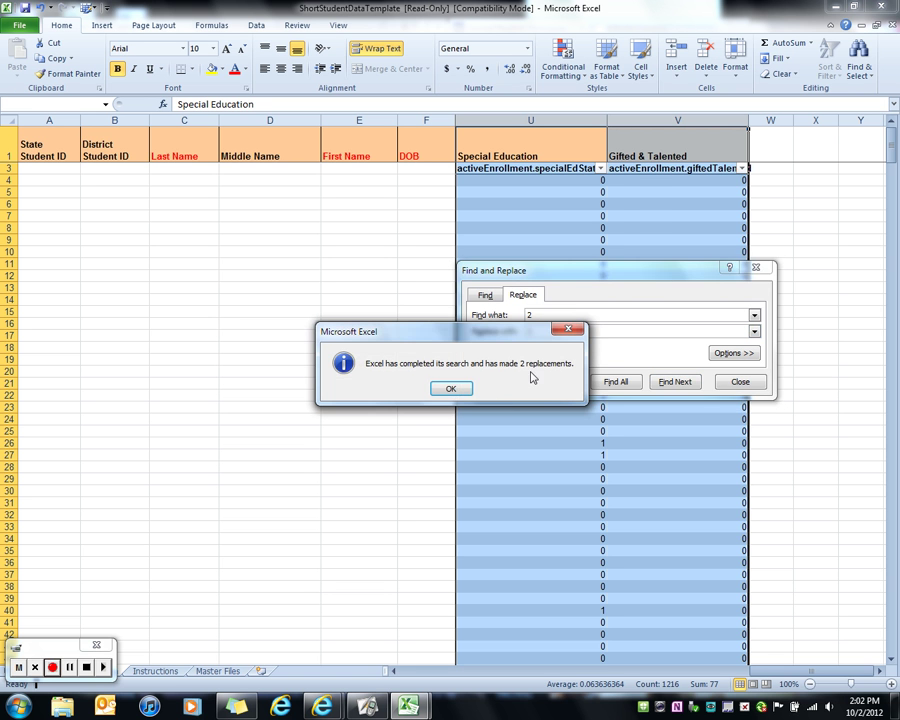
{"action": "left_click", "coordinate": [451, 389]}
Replace all 3 entries in the Special Education and Gifted & Talented columns with 1.
{"action": "left_click", "coordinate": [522, 315]}
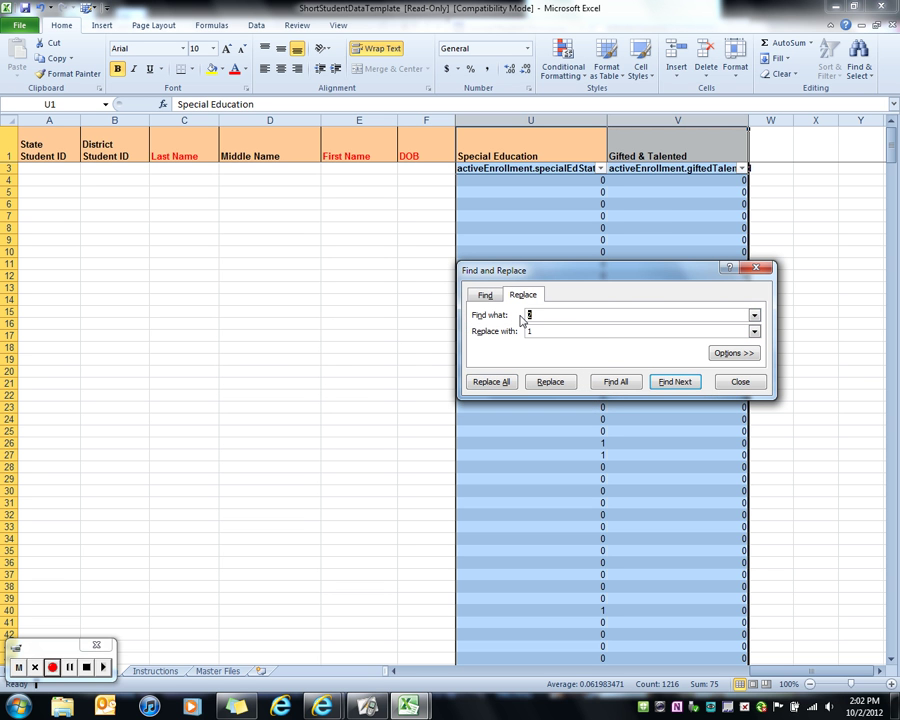
{"action": "type", "text": "3"}
{"action": "key", "text": "Return"}
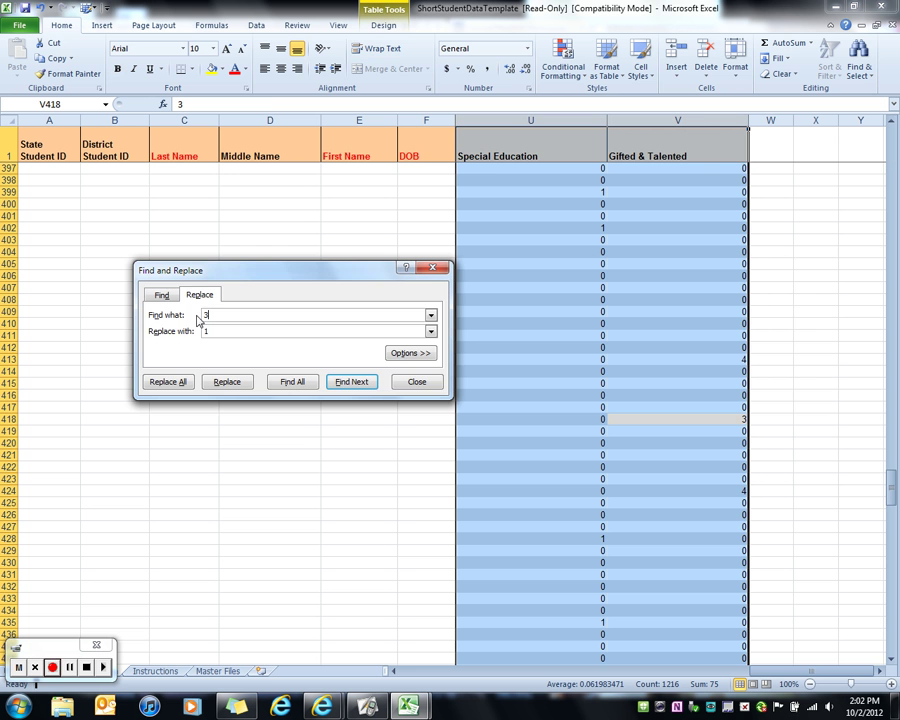
{"action": "left_click", "coordinate": [177, 386]}
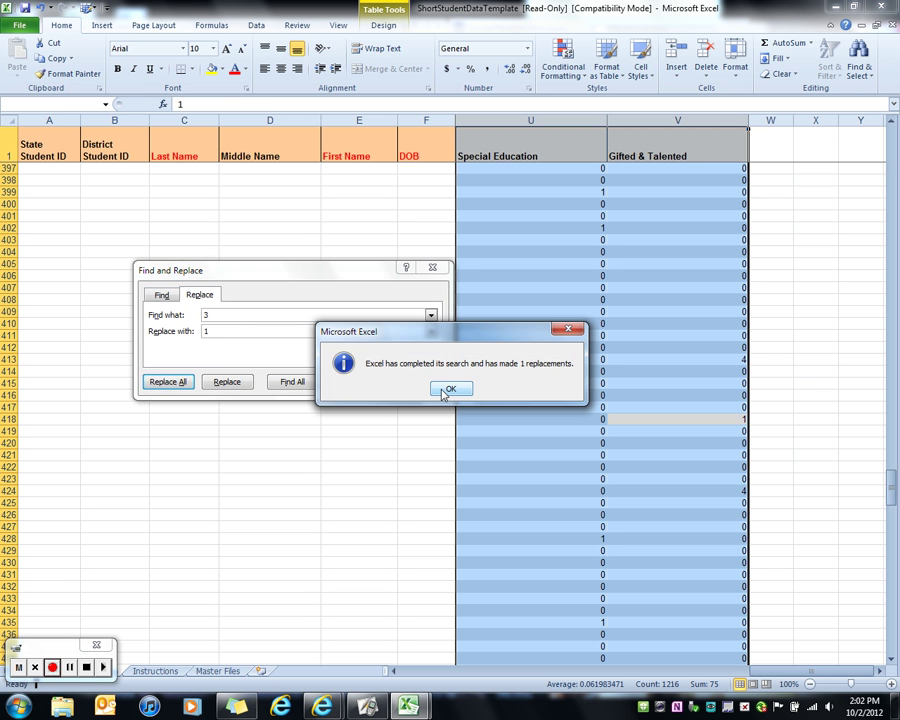
{"action": "left_click", "coordinate": [444, 446]}
Replace all 4 entries in the Special Education and Gifted & Talented columns with 1.
{"action": "double_click", "coordinate": [218, 314]}
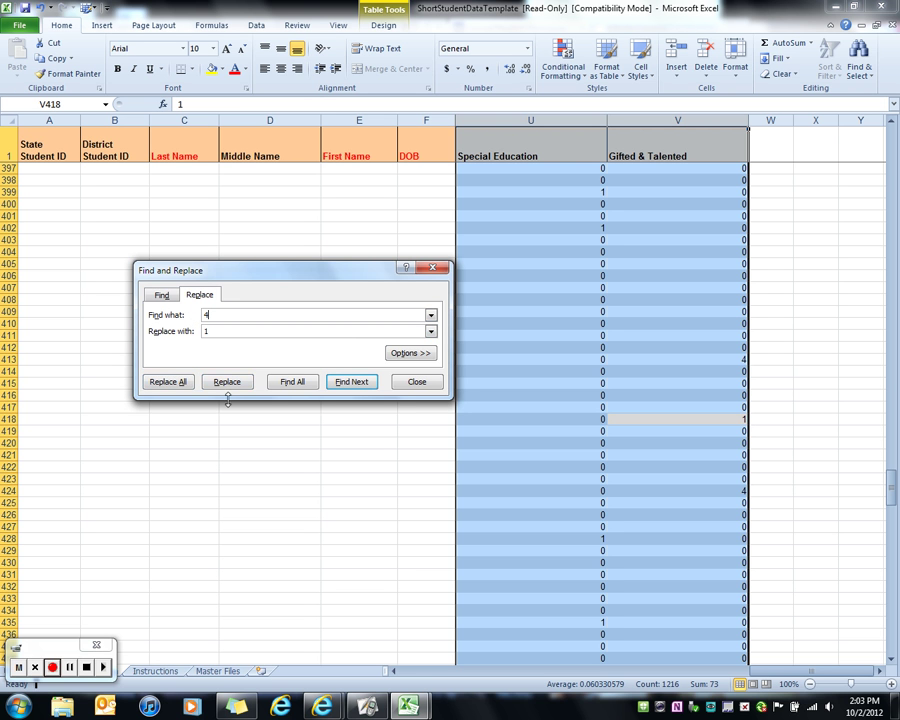
{"action": "left_click", "coordinate": [178, 382]}
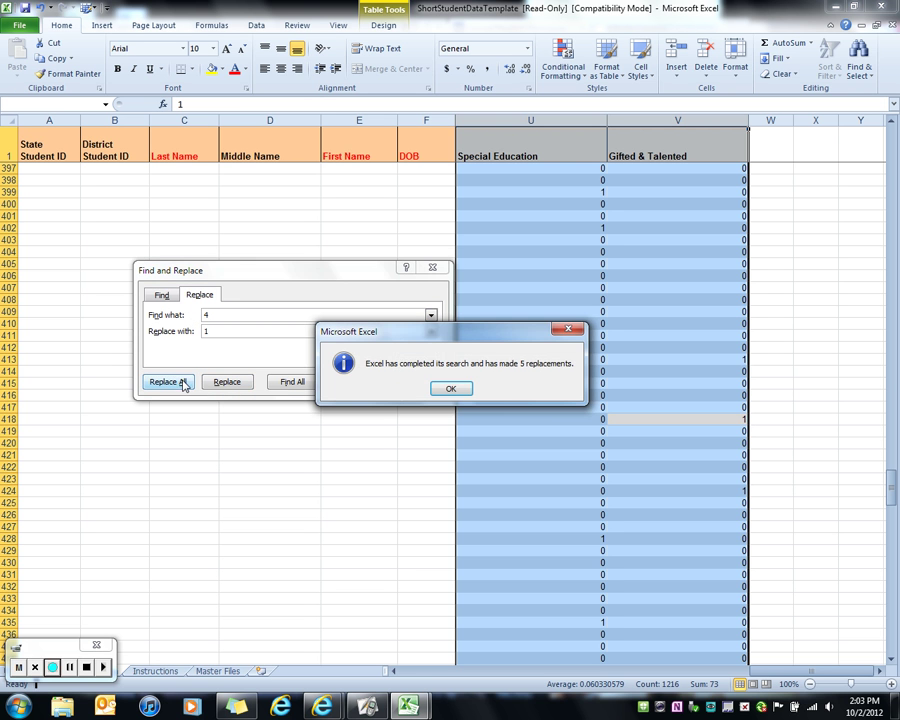
{"action": "left_click", "coordinate": [440, 388]}
Try to replace any 5, 6 and 7 entries in the Special Education and Gifted & Talented columns with 1.
{"action": "left_click_drag", "start_coordinate": [215, 314], "coordinate": [193, 313]}
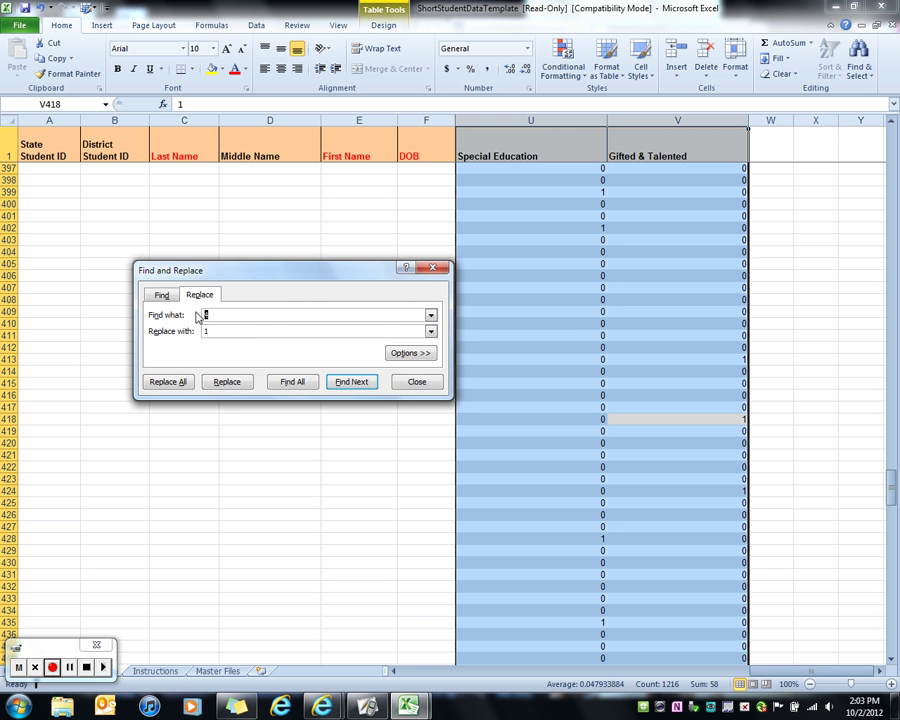
{"action": "type", "text": "5"}
{"action": "left_click", "coordinate": [182, 385]}
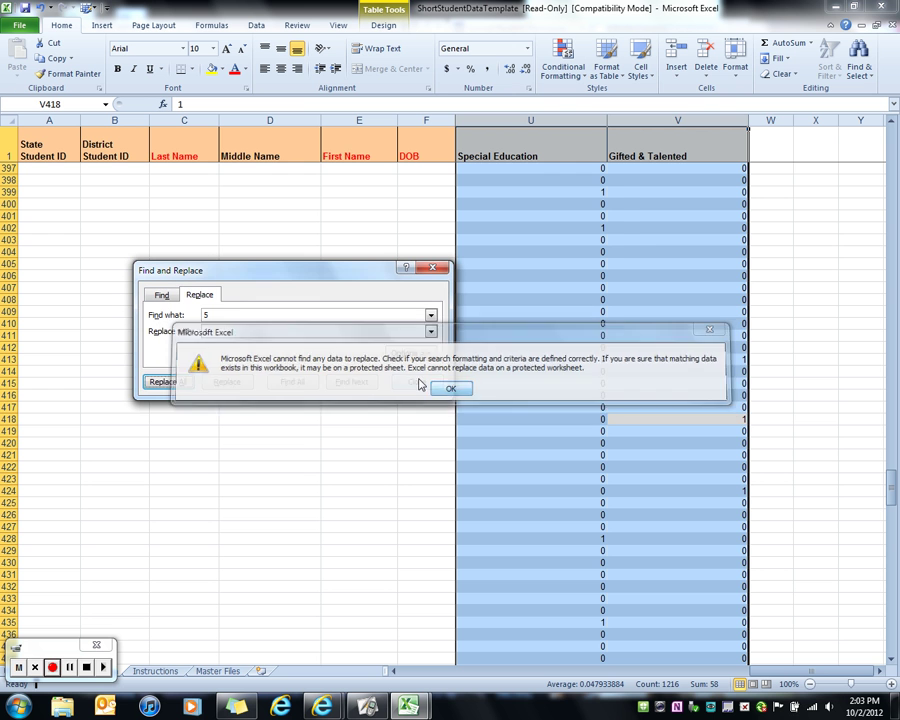
{"action": "left_click", "coordinate": [450, 388]}
{"action": "left_click_drag", "start_coordinate": [230, 314], "coordinate": [200, 315]}
{"action": "type", "text": "3"}
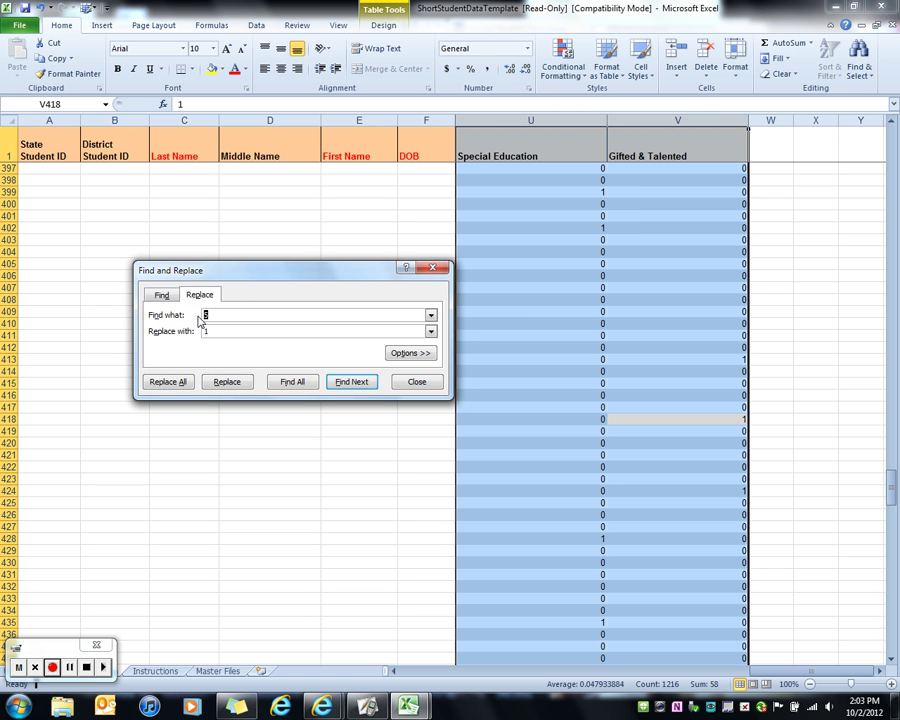
{"action": "left_click", "coordinate": [176, 386]}
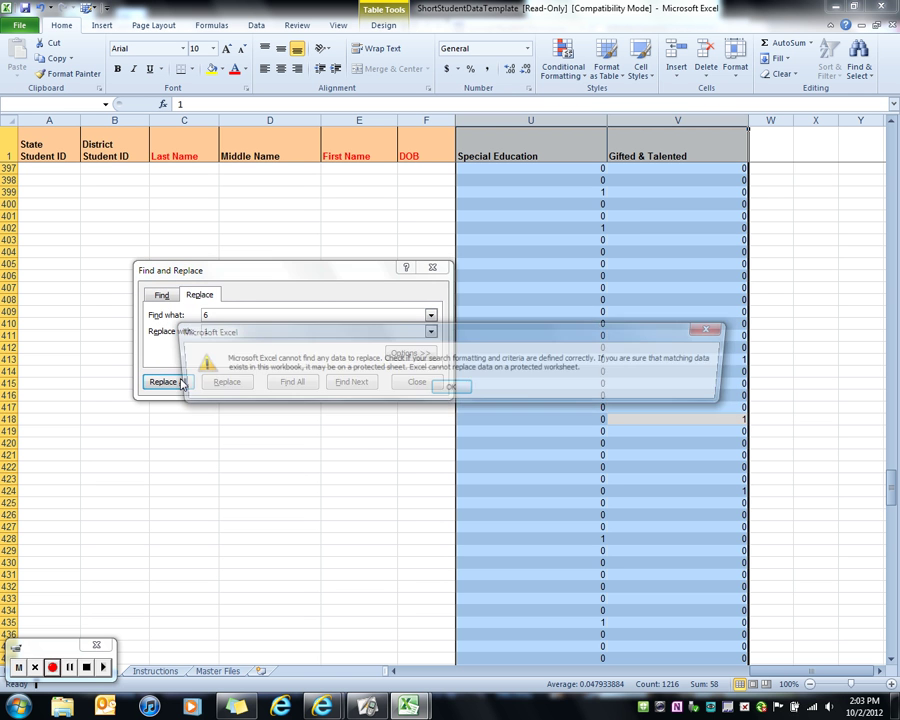
{"action": "left_click", "coordinate": [450, 389]}
{"action": "left_click_drag", "start_coordinate": [256, 314], "coordinate": [206, 315]}
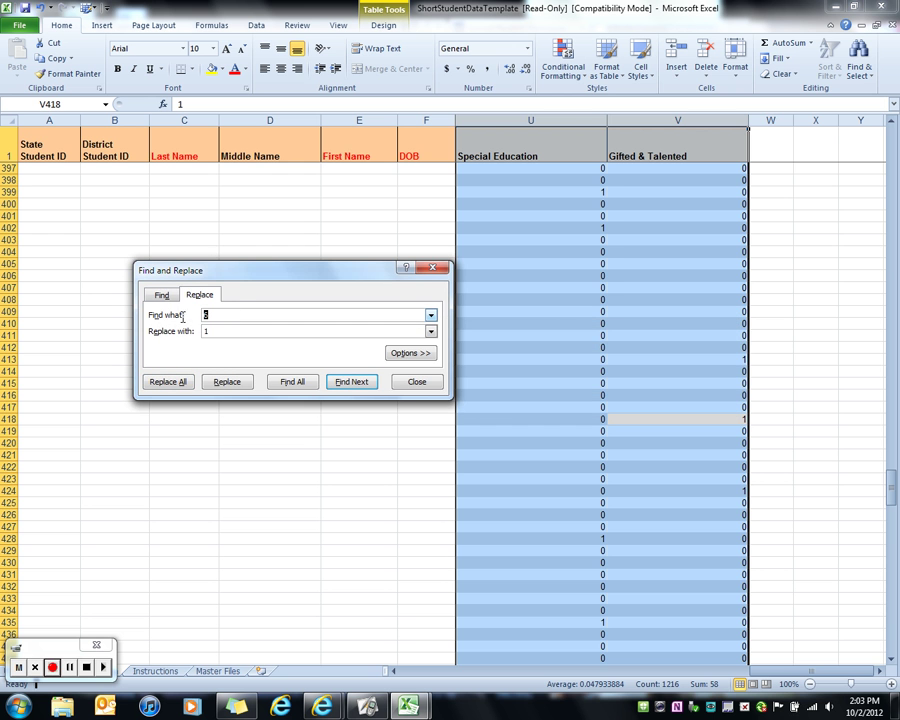
{"action": "left_click", "coordinate": [184, 382]}
{"action": "left_click", "coordinate": [451, 389]}
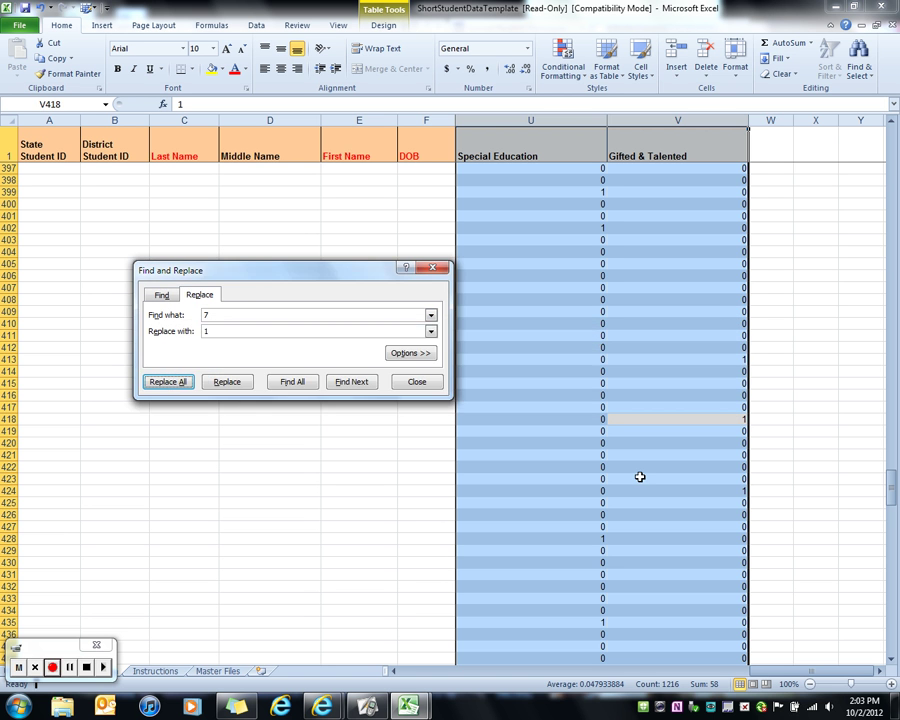
{"action": "left_click", "coordinate": [430, 384]}
{"action": "left_click", "coordinate": [733, 527]}
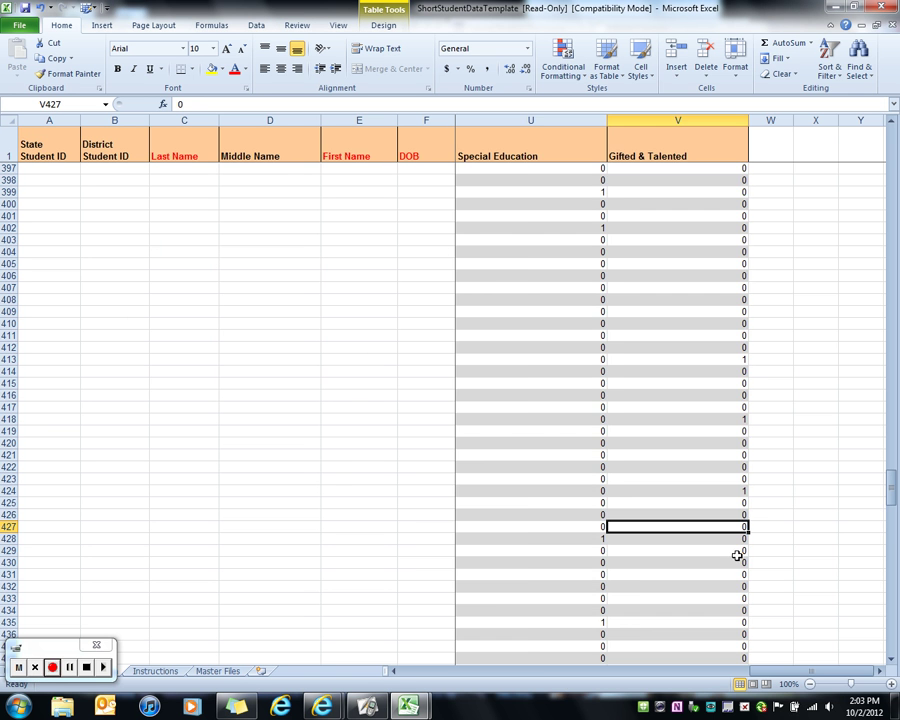
Turn off the table's header row to remove the exported field names from row 3.
{"action": "left_click_drag", "start_coordinate": [775, 655], "coordinate": [422, 654]}
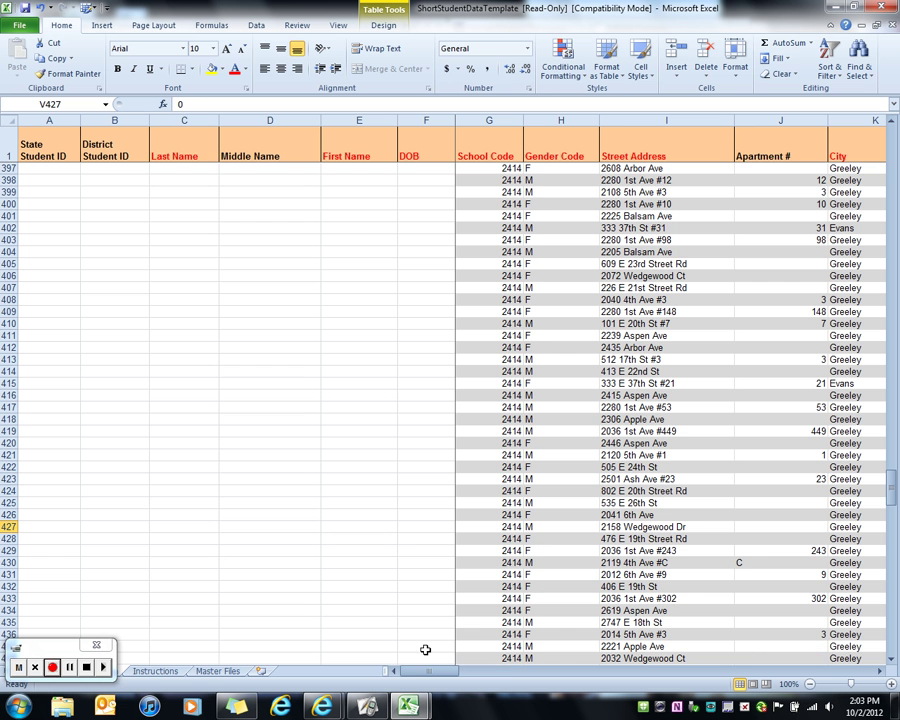
{"action": "scroll", "coordinate": [458, 372], "scroll_direction": "up", "scroll_amount": 18}
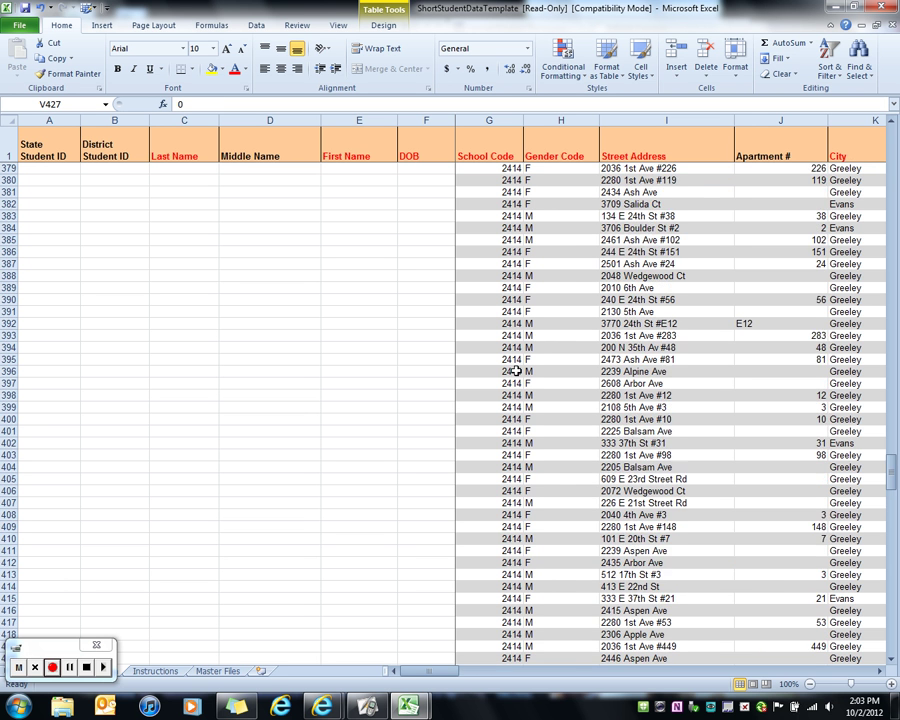
{"action": "mouse_move", "coordinate": [888, 442]}
{"action": "left_mouse_down"}
{"action": "mouse_move", "coordinate": [888, 420]}
{"action": "mouse_move", "coordinate": [888, 438]}
{"action": "left_mouse_up"}
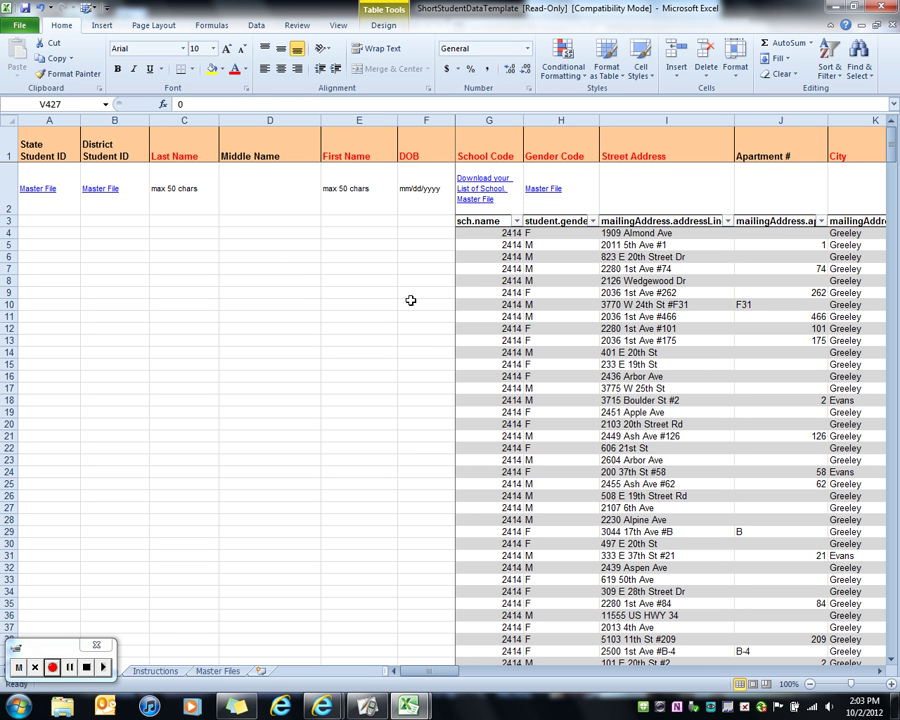
{"action": "left_click", "coordinate": [460, 220]}
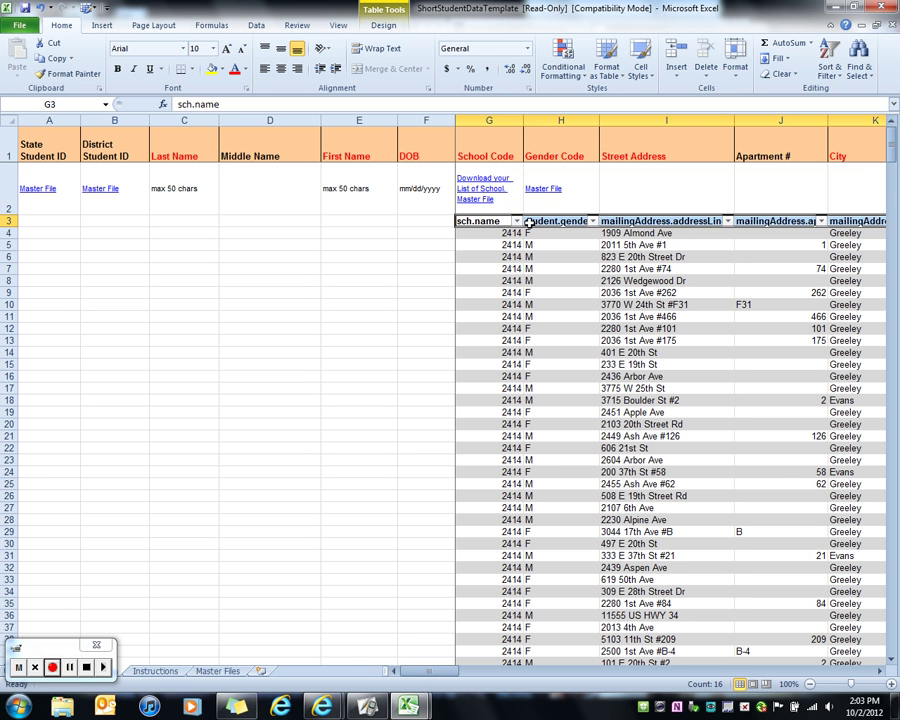
{"action": "left_click", "coordinate": [428, 221]}
{"action": "left_click", "coordinate": [480, 220]}
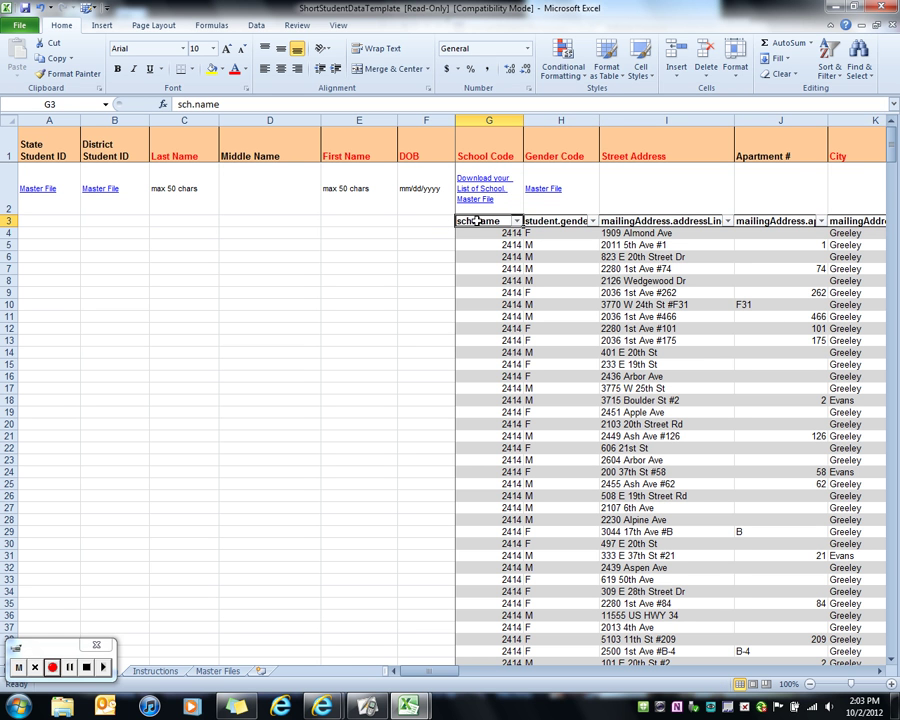
{"action": "left_click", "coordinate": [456, 221]}
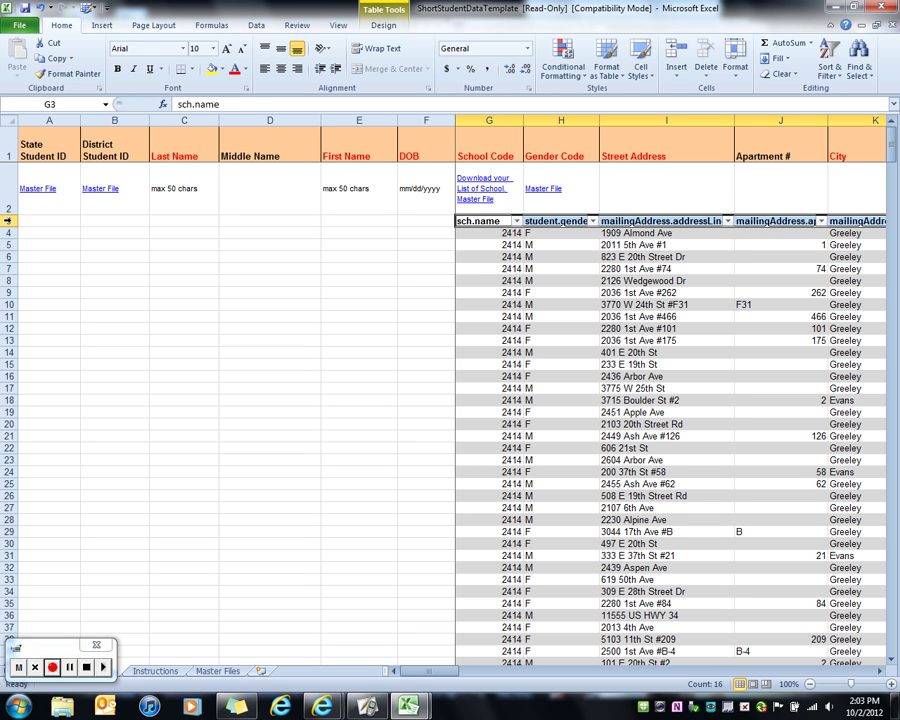
{"action": "left_click", "coordinate": [389, 14]}
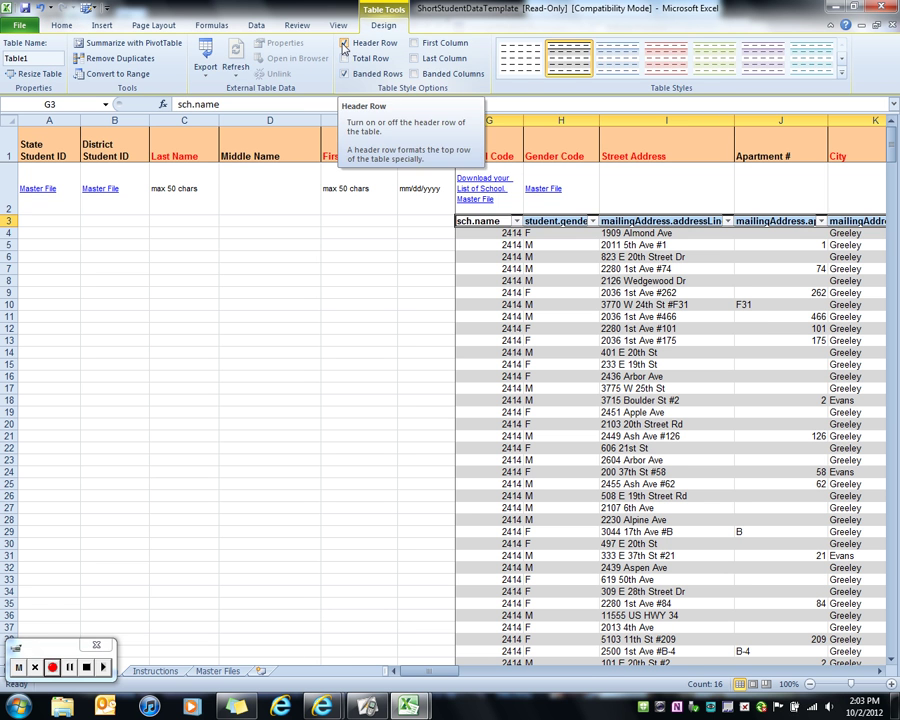
{"action": "left_click", "coordinate": [345, 44]}
Delete the empty row 3 between the template's instruction row and the student data.
{"action": "left_click", "coordinate": [470, 219]}
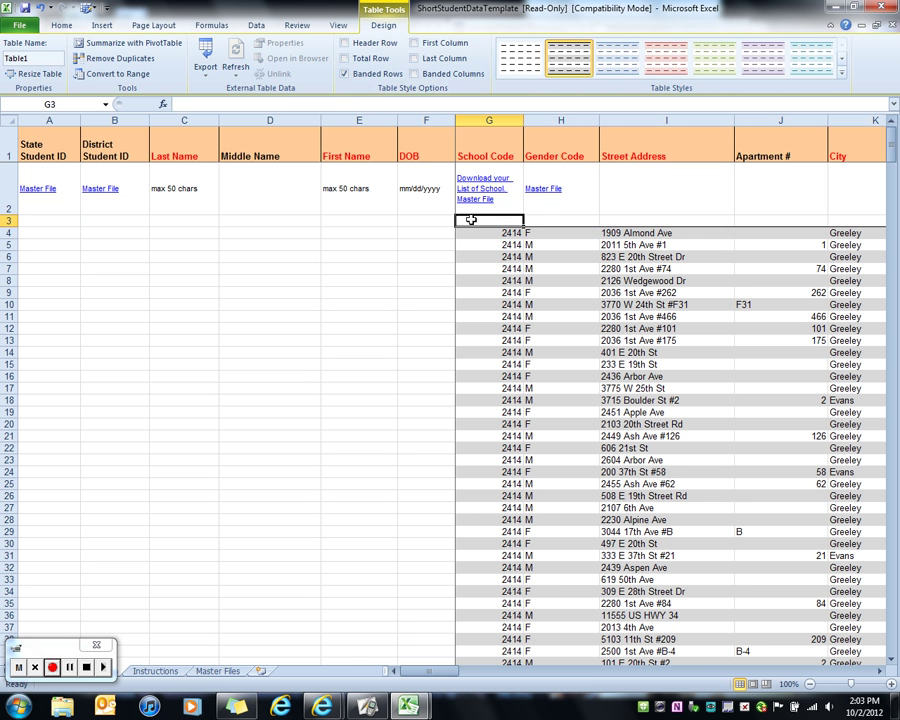
{"action": "left_click", "coordinate": [8, 220]}
{"action": "right_click", "coordinate": [8, 220]}
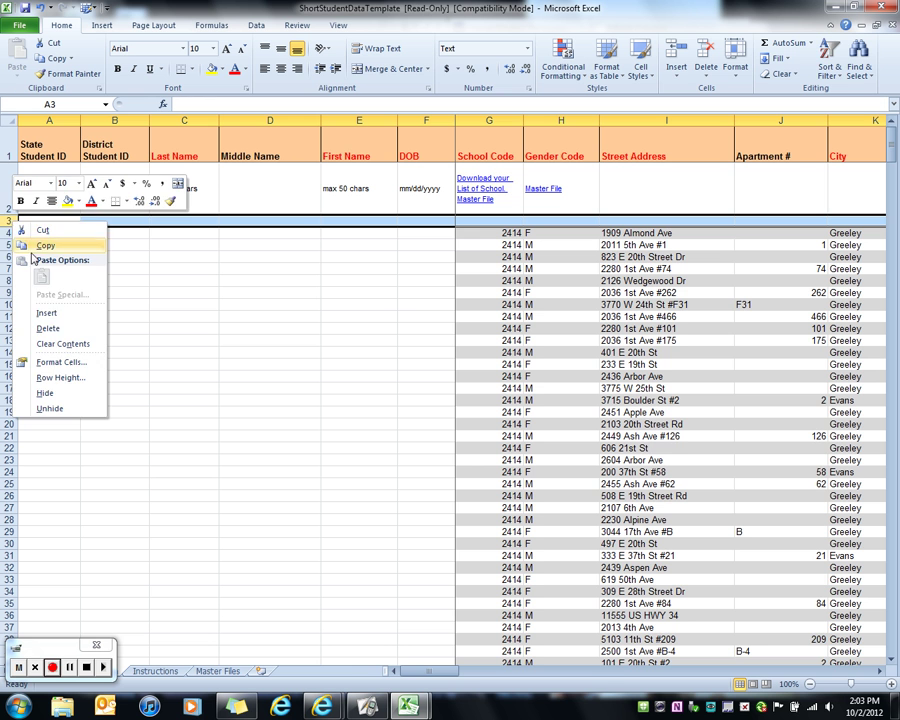
{"action": "left_click", "coordinate": [64, 328]}
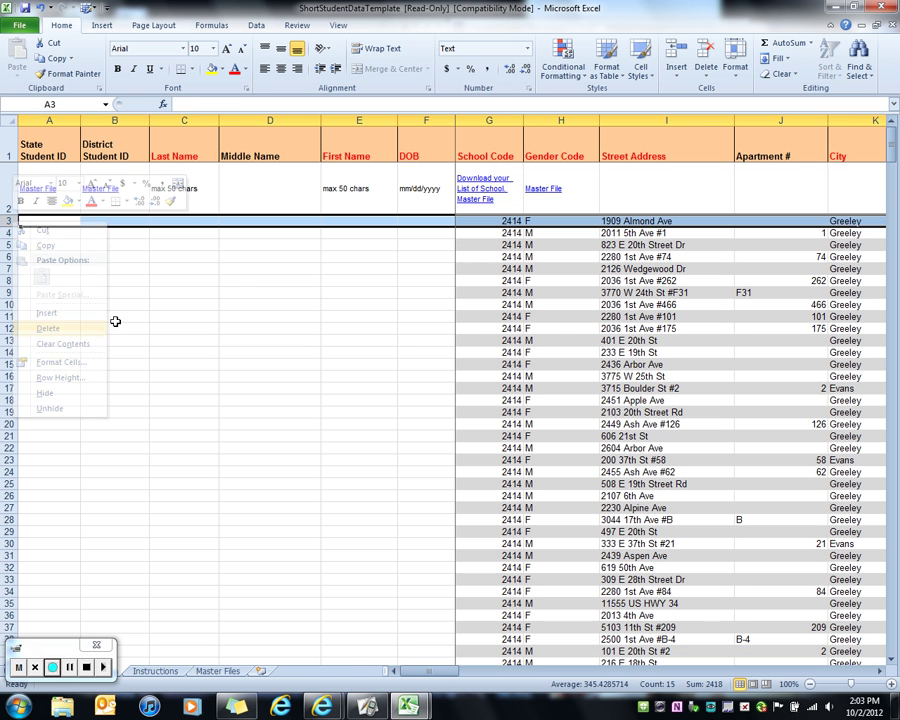
{"action": "left_click", "coordinate": [232, 273]}
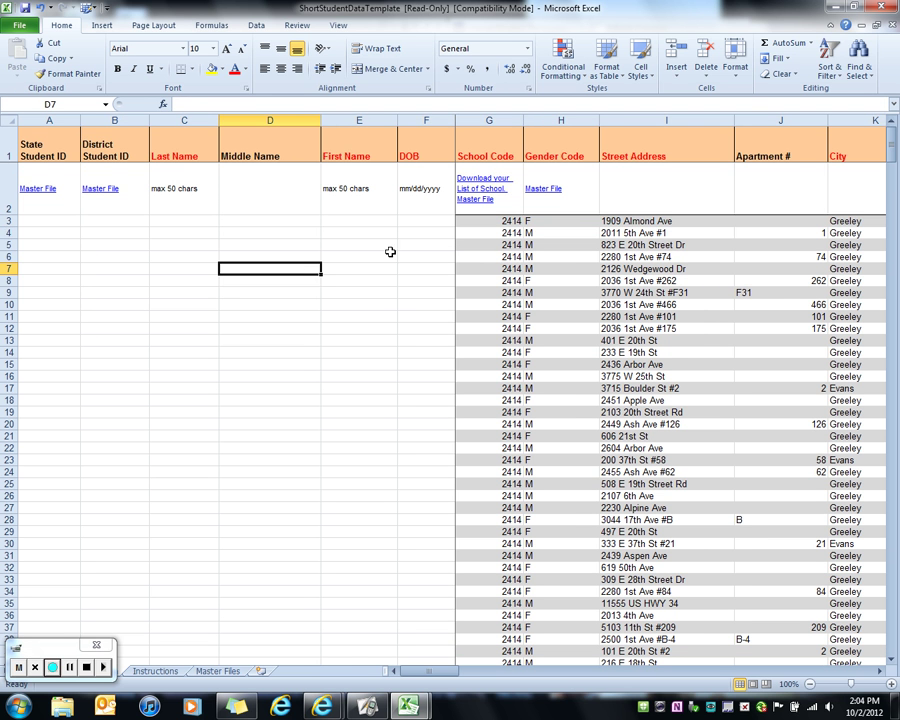
Save the workbook to the Desktop as Copy of ShortStudentDataTemplate in Excel 97-2003 Workbook format.
{"action": "left_click", "coordinate": [19, 25]}
{"action": "left_click", "coordinate": [24, 55]}
{"action": "left_click", "coordinate": [58, 126]}
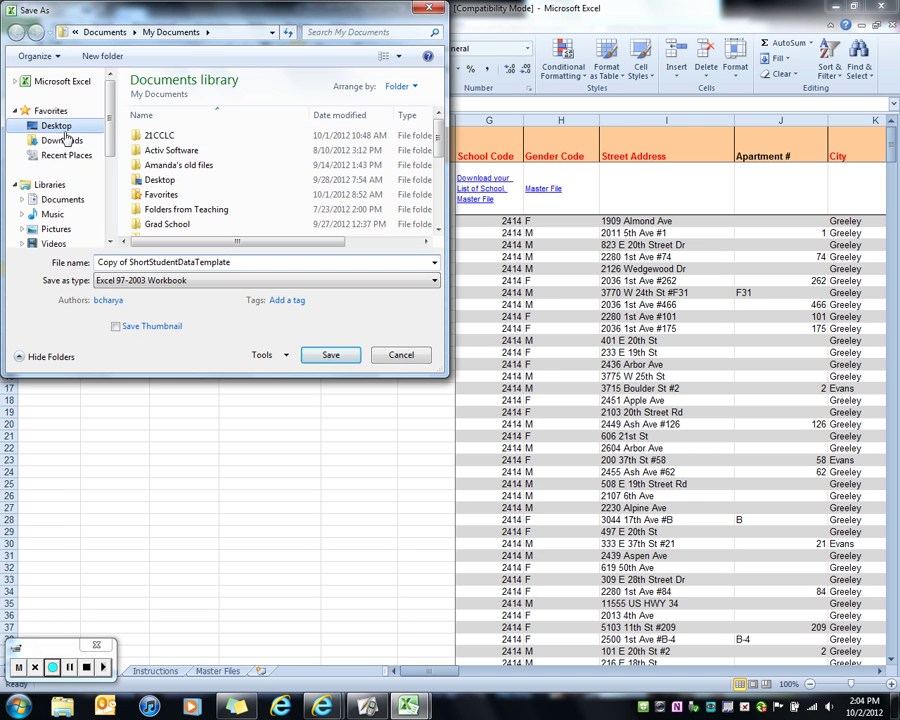
{"action": "left_click", "coordinate": [331, 355]}
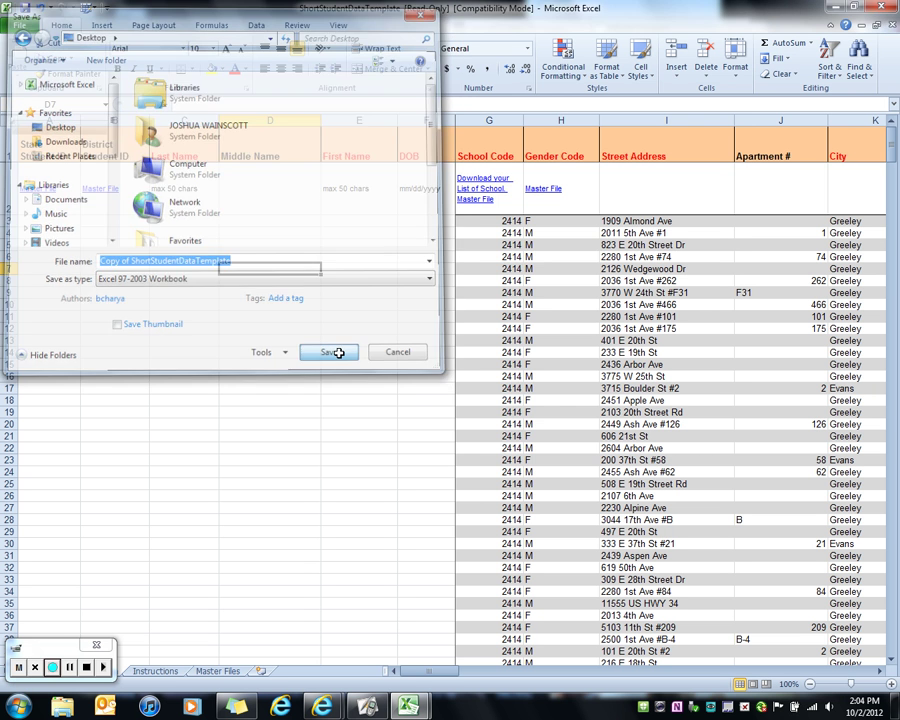
Finish saving the workbook in Excel 97-2003 format and switch to the EZReports student data upload page in the browser.
{"action": "left_click", "coordinate": [494, 443]}
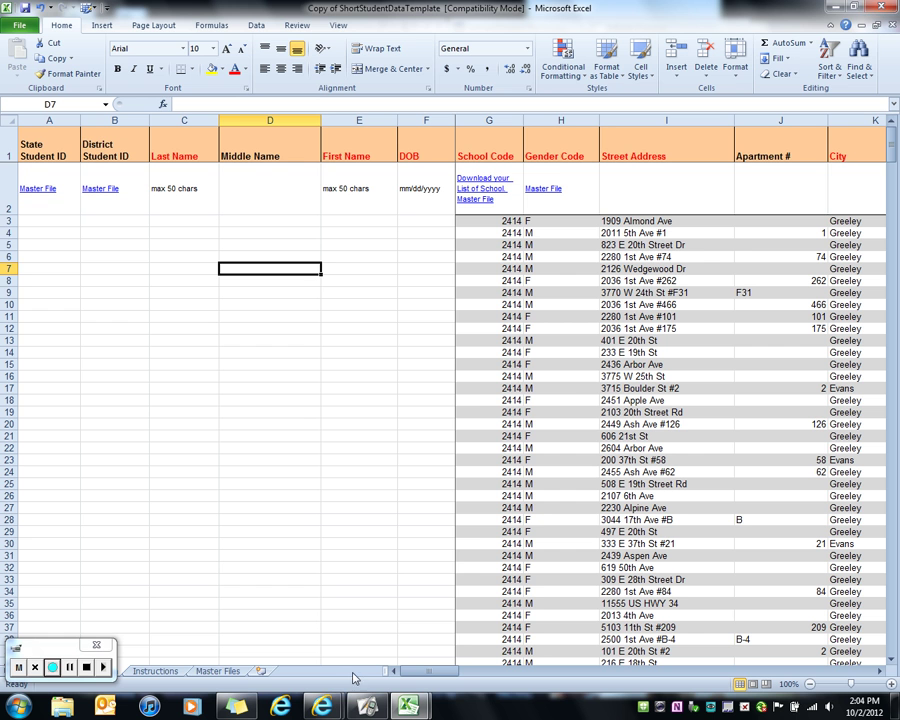
{"action": "mouse_move", "coordinate": [322, 706]}
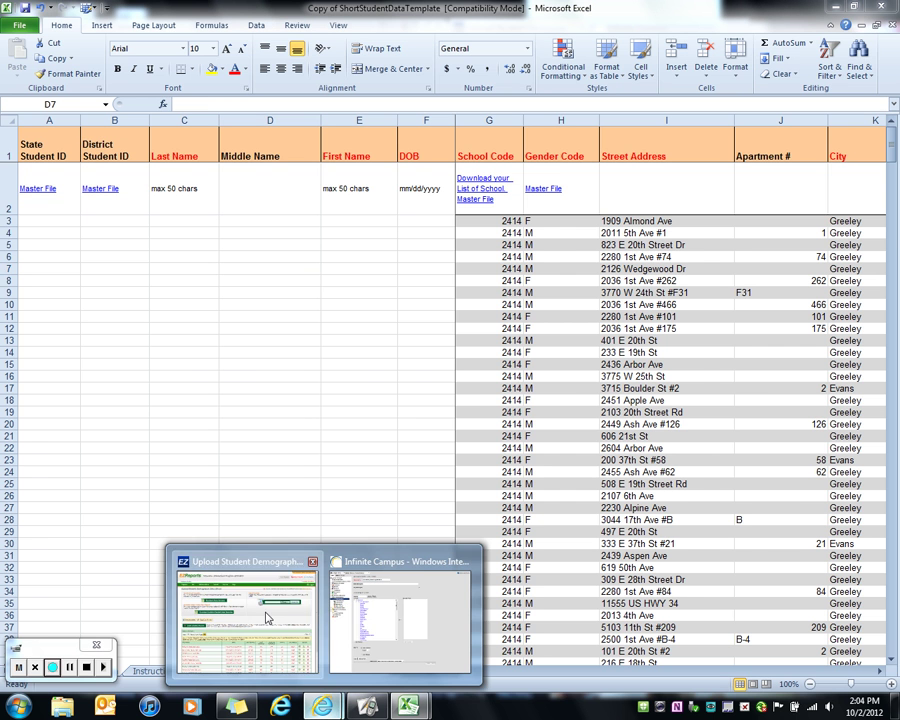
{"action": "left_click", "coordinate": [267, 668]}
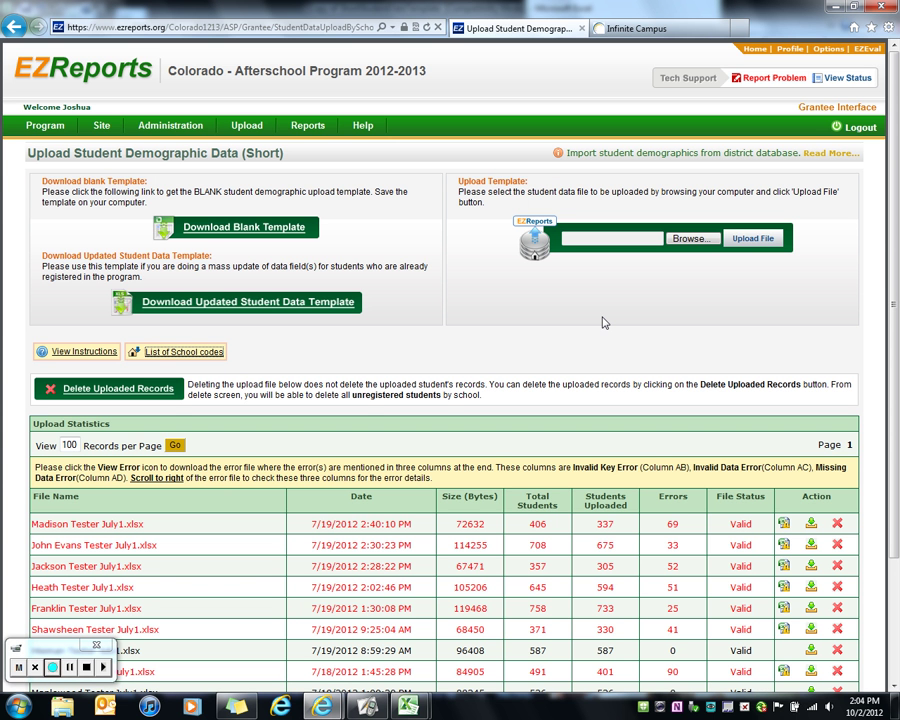
Upload Copy of ShortStudentDataTemplate from the Desktop as the short student demographic data file.
{"action": "left_click", "coordinate": [692, 239]}
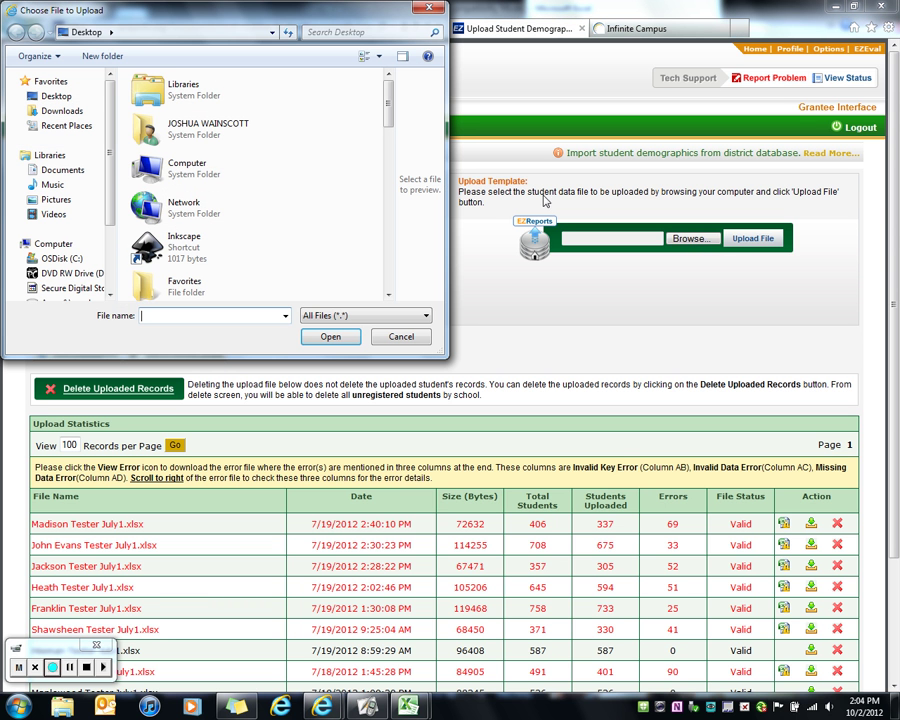
{"action": "left_click_drag", "start_coordinate": [390, 114], "coordinate": [389, 165]}
{"action": "scroll", "coordinate": [205, 130], "scroll_direction": "down", "scroll_amount": 4}
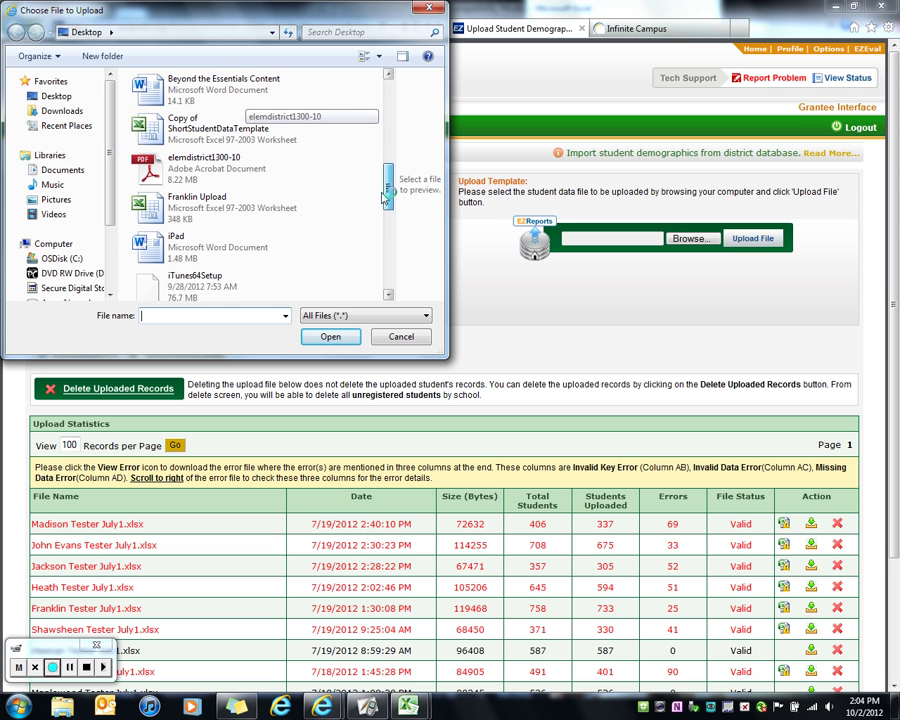
{"action": "left_click", "coordinate": [205, 130]}
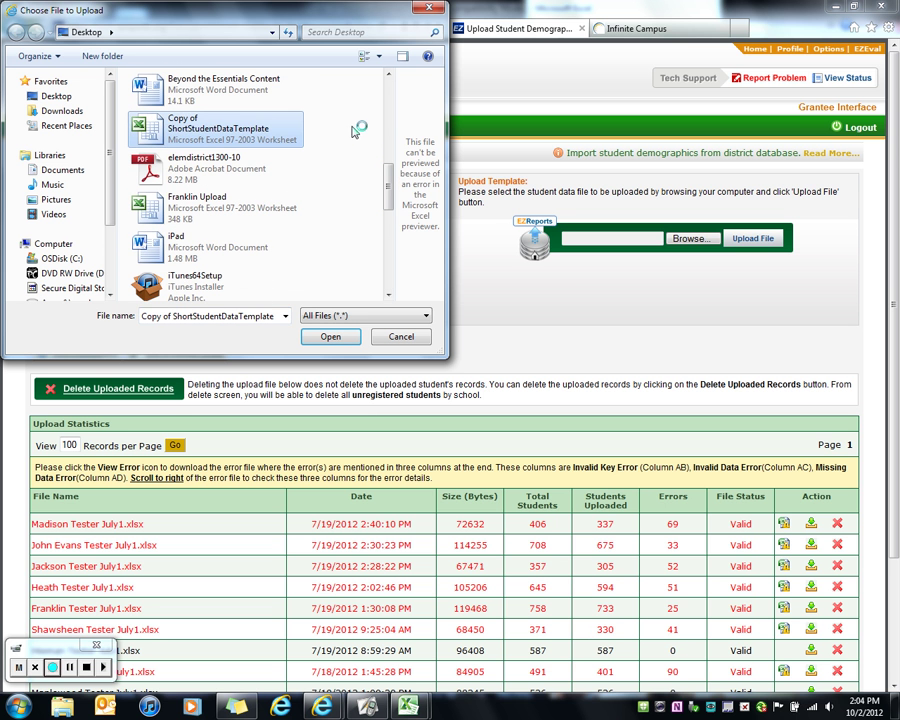
{"action": "left_click", "coordinate": [334, 336]}
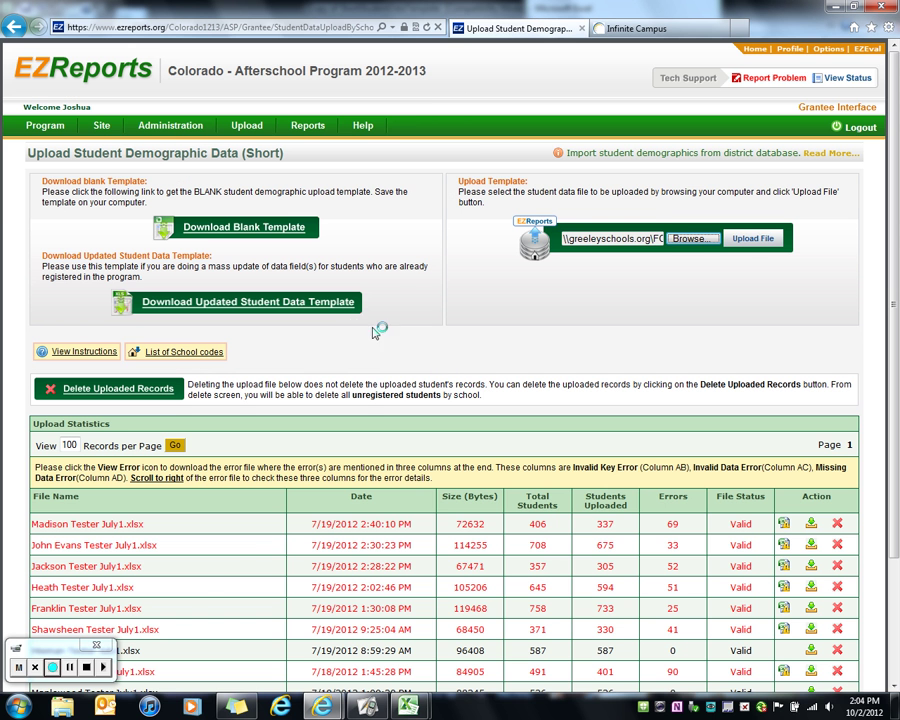
{"action": "left_click", "coordinate": [755, 239]}
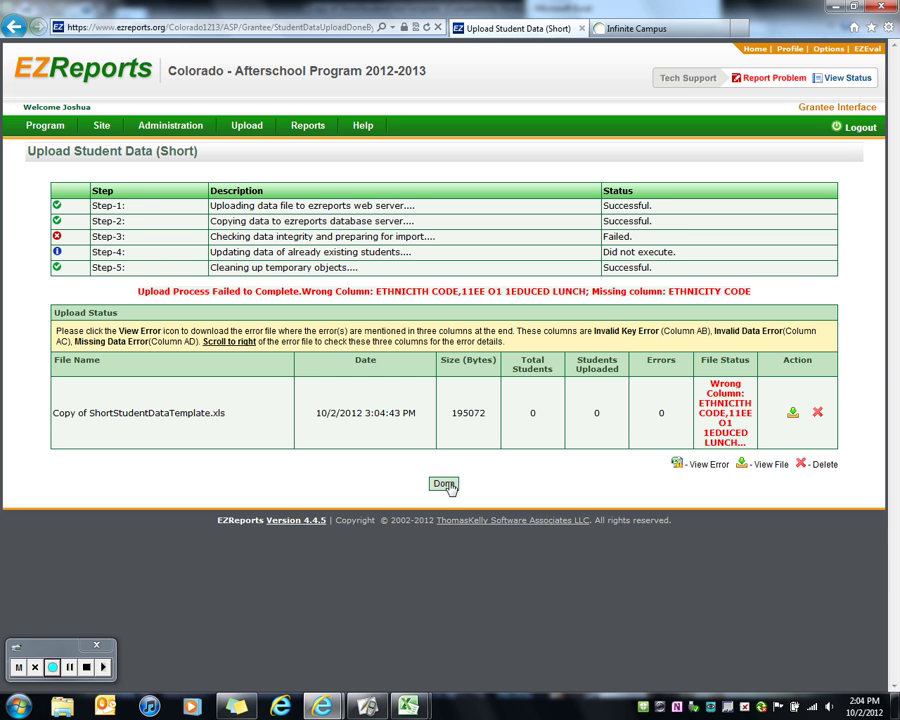
Delete the uploaded file Copy of ShortStudentDataTemplate.xls from the server.
{"action": "left_click", "coordinate": [817, 414]}
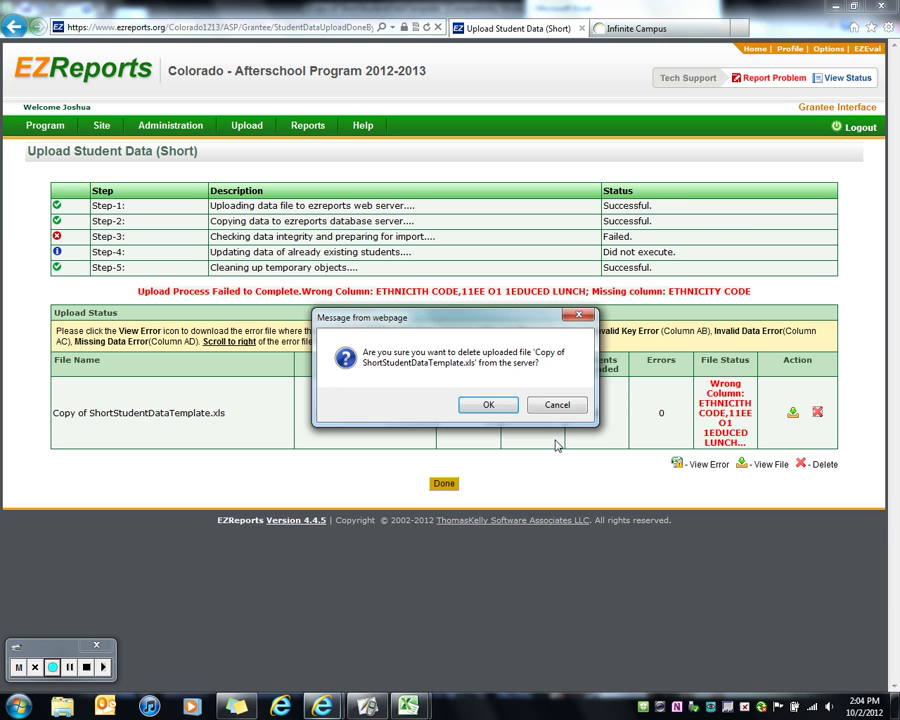
{"action": "left_click", "coordinate": [482, 403]}
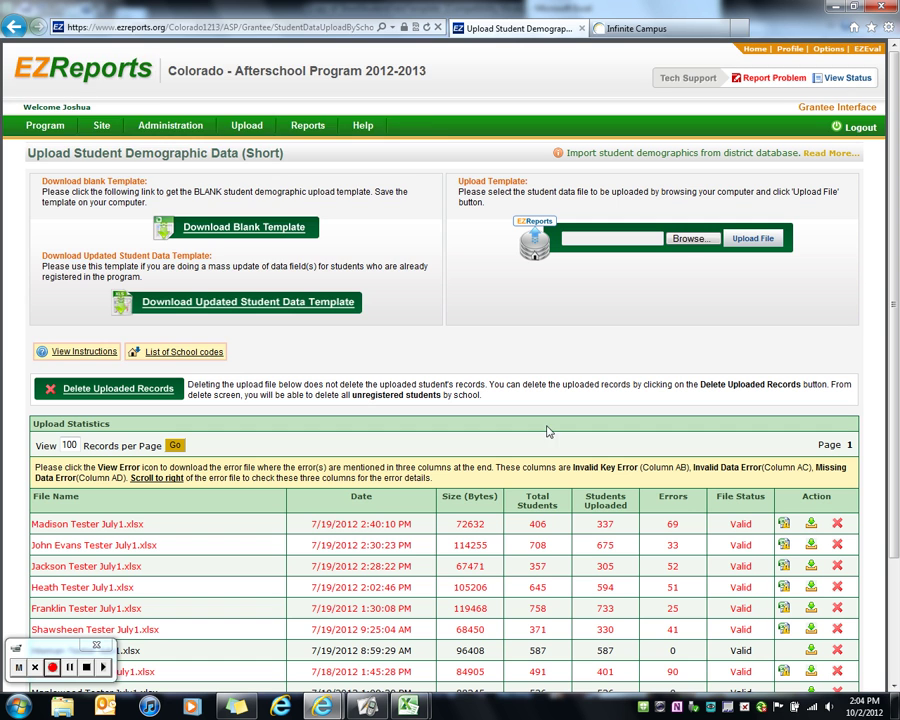
Upload Centennial Tester July1 from the network drive's 21CCLC > EZReports > EZReports Uploads > Centennial folder as the student data file.
{"action": "left_click", "coordinate": [690, 238]}
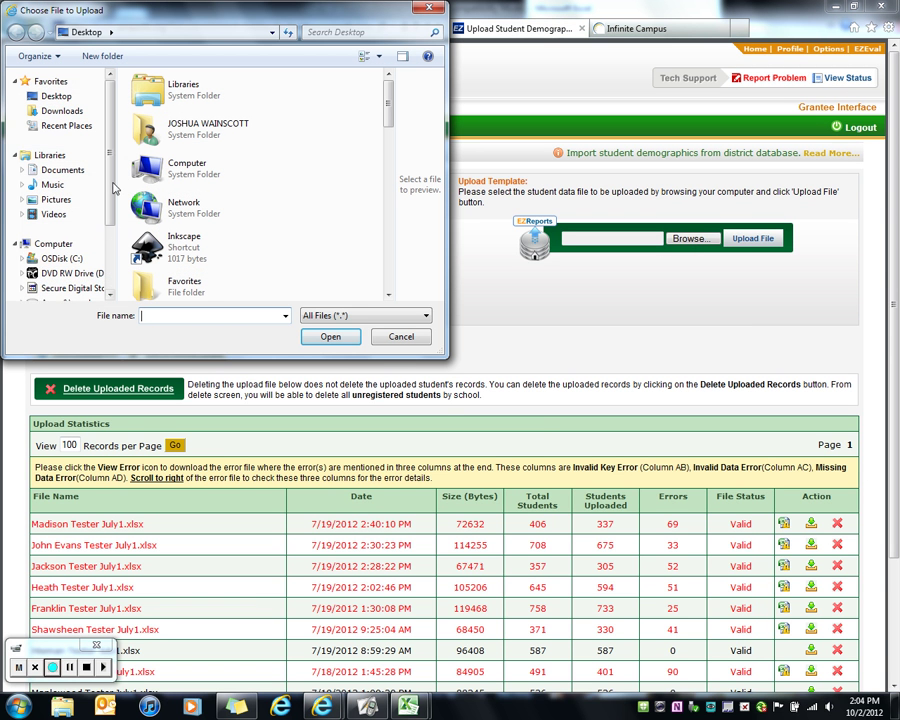
{"action": "scroll", "coordinate": [75, 200], "scroll_direction": "down", "scroll_amount": 2}
{"action": "left_click", "coordinate": [89, 268]}
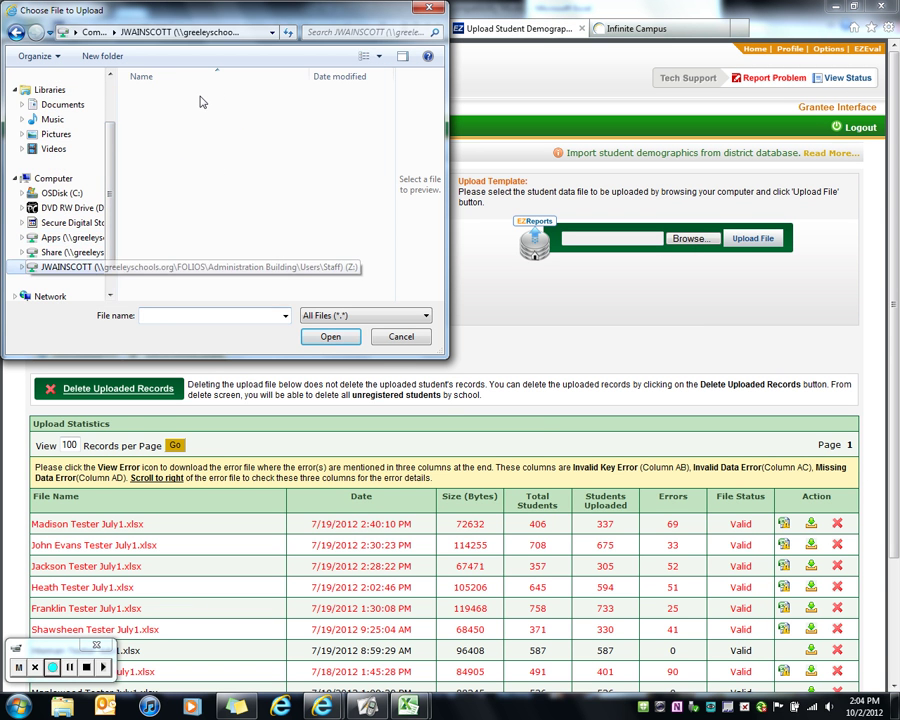
{"action": "double_click", "coordinate": [205, 96]}
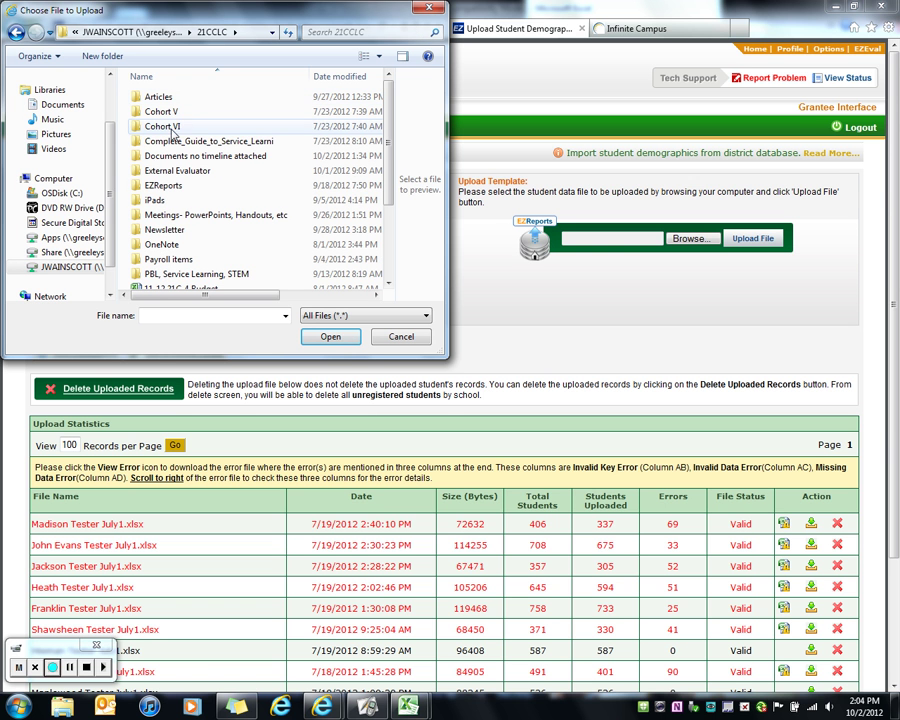
{"action": "double_click", "coordinate": [172, 185]}
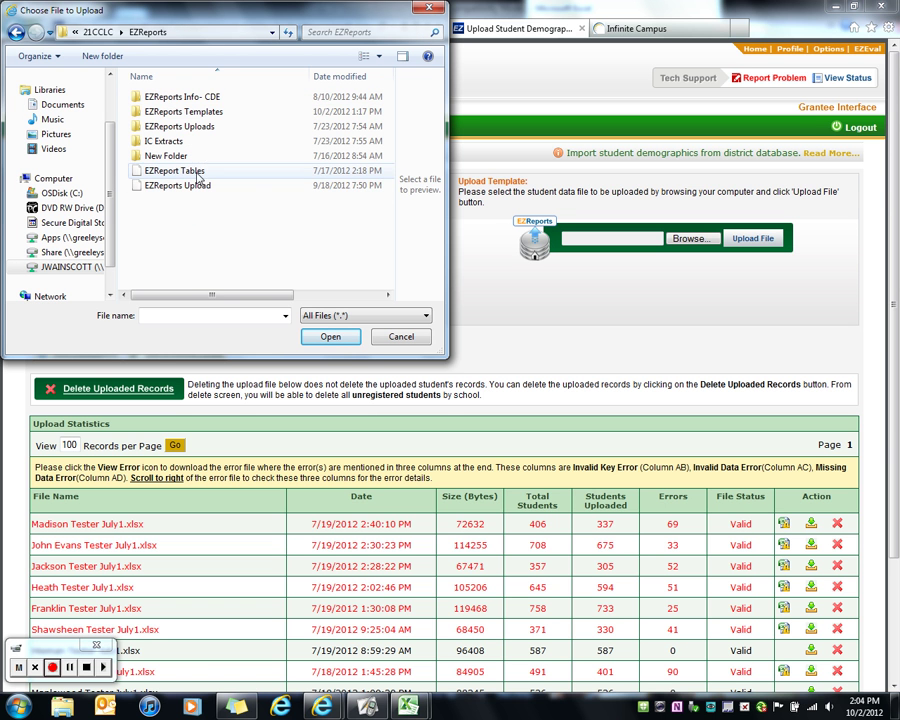
{"action": "double_click", "coordinate": [195, 127]}
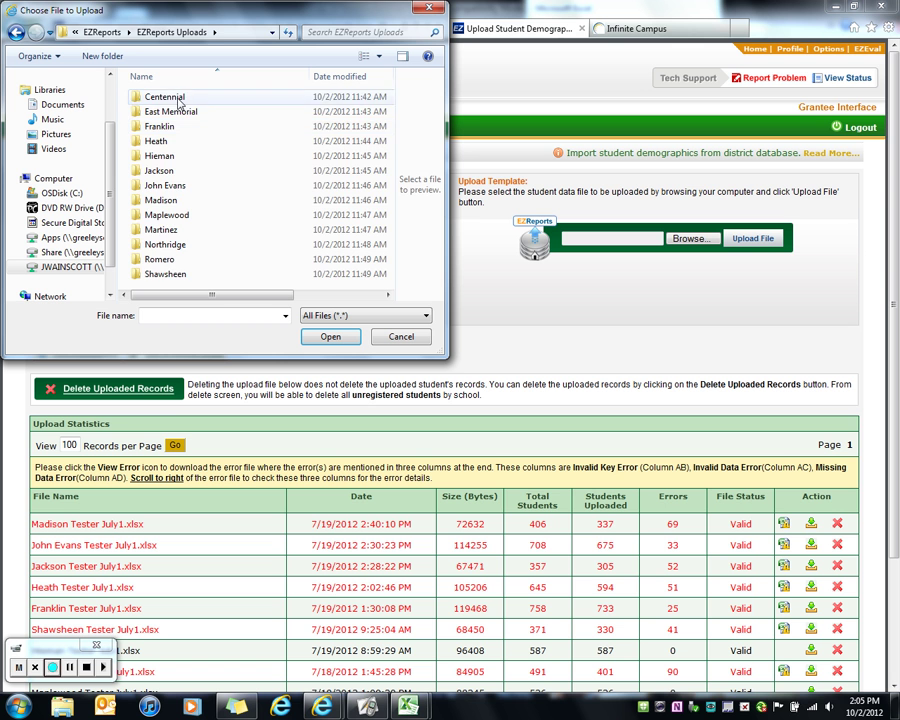
{"action": "double_click", "coordinate": [180, 96]}
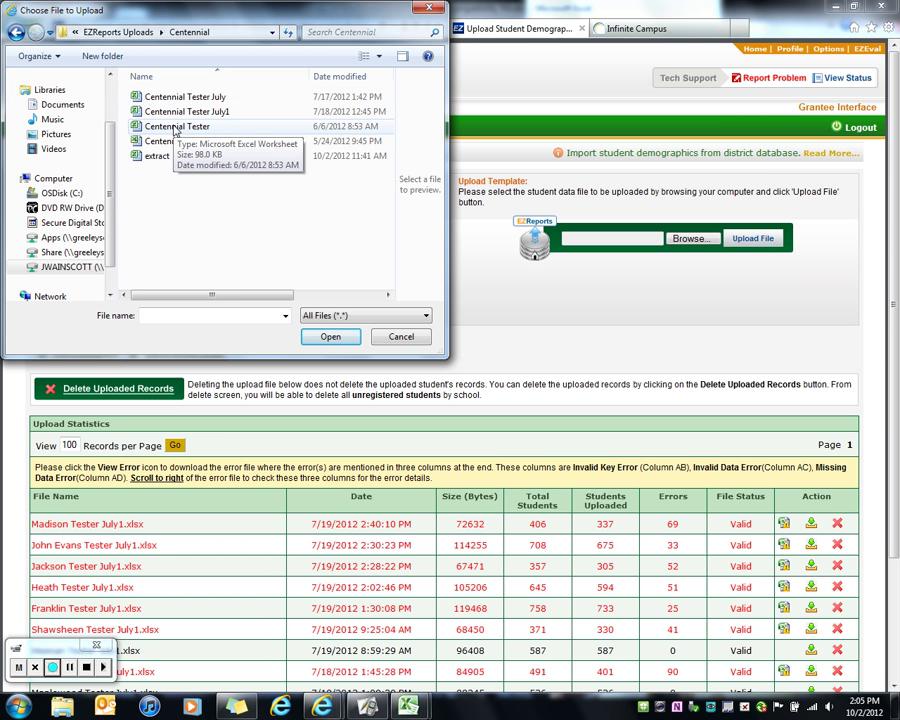
{"action": "left_click", "coordinate": [175, 112]}
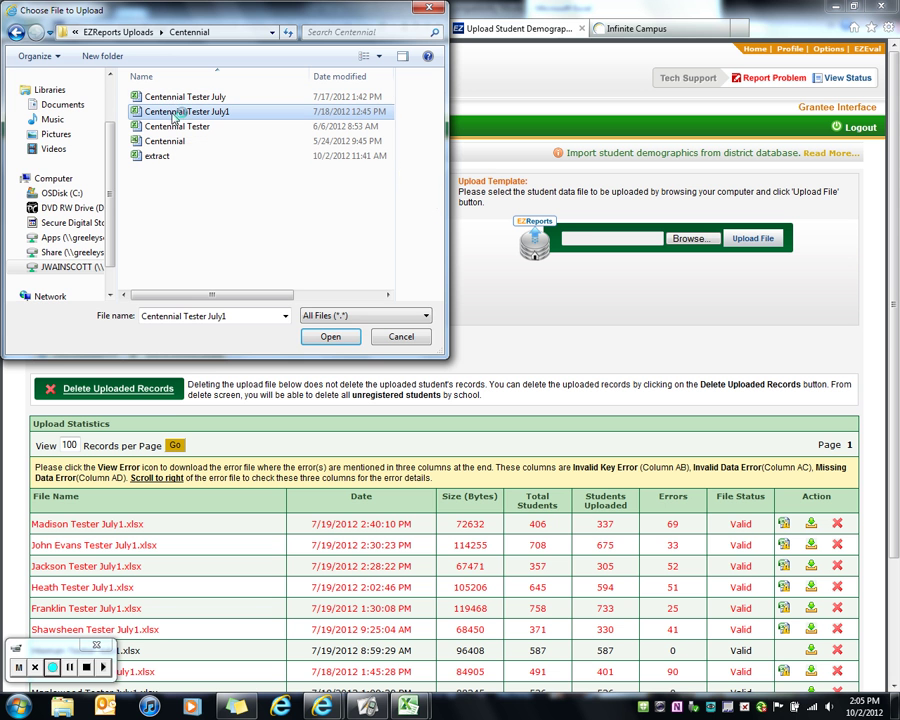
{"action": "left_click", "coordinate": [330, 337]}
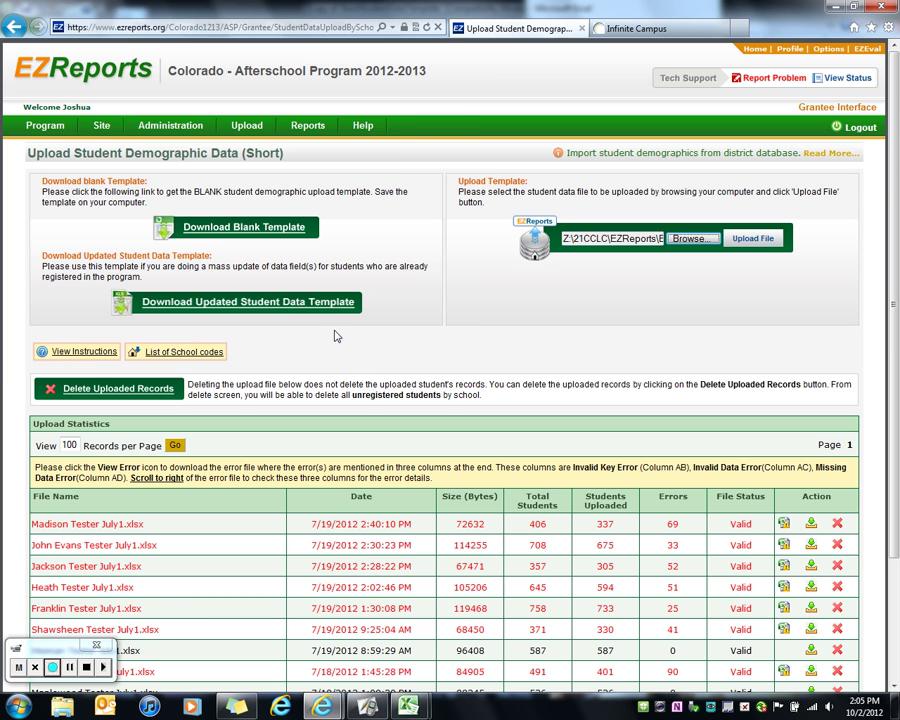
{"action": "left_click", "coordinate": [753, 246]}
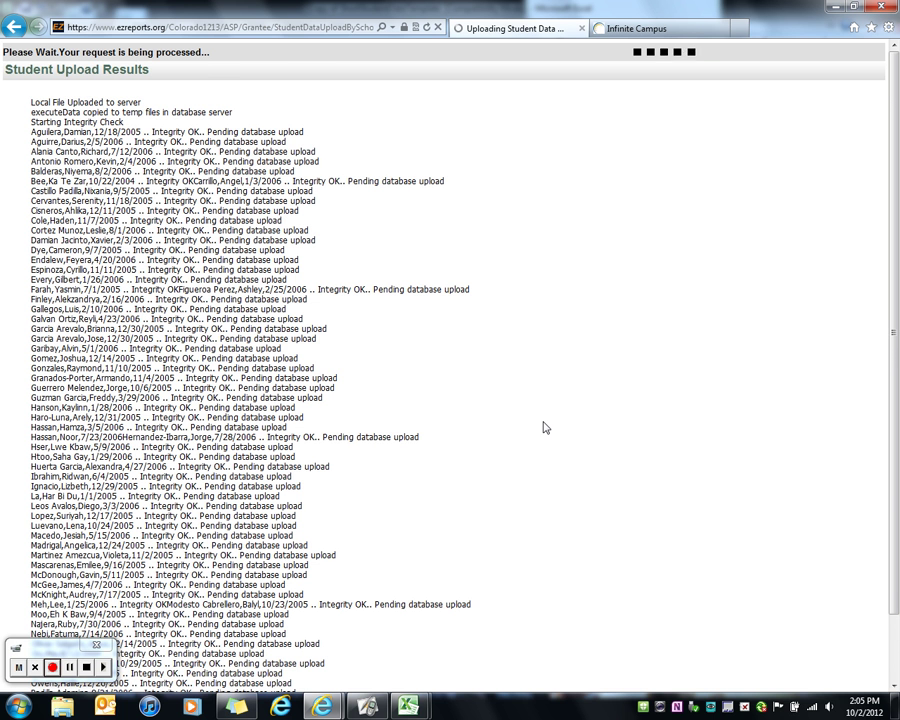
Examine the integrity check results for the uploaded student records and go back to the short student data upload page.
{"action": "scroll", "coordinate": [532, 430], "scroll_direction": "down", "scroll_amount": 1}
{"action": "scroll", "coordinate": [532, 430], "scroll_direction": "down", "scroll_amount": 3}
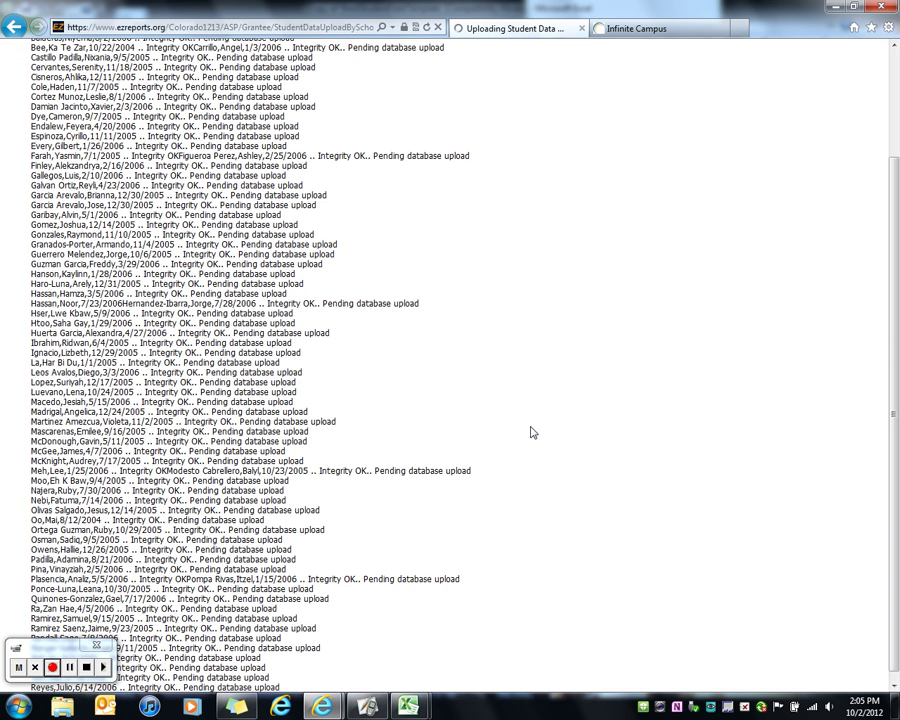
{"action": "scroll", "coordinate": [532, 432], "scroll_direction": "up", "scroll_amount": 3}
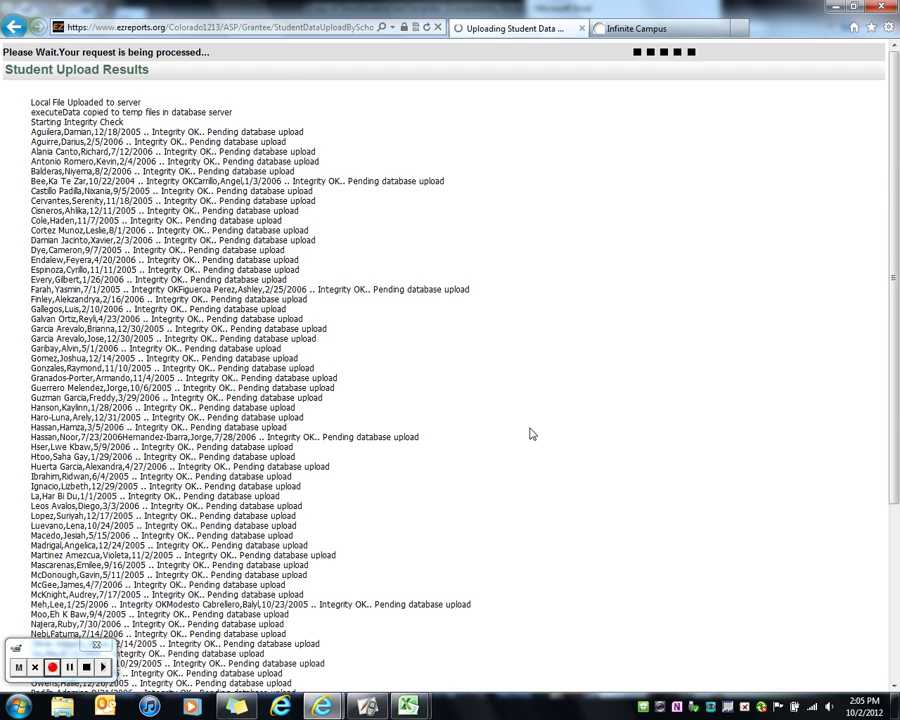
{"action": "scroll", "coordinate": [526, 436], "scroll_direction": "down", "scroll_amount": 6}
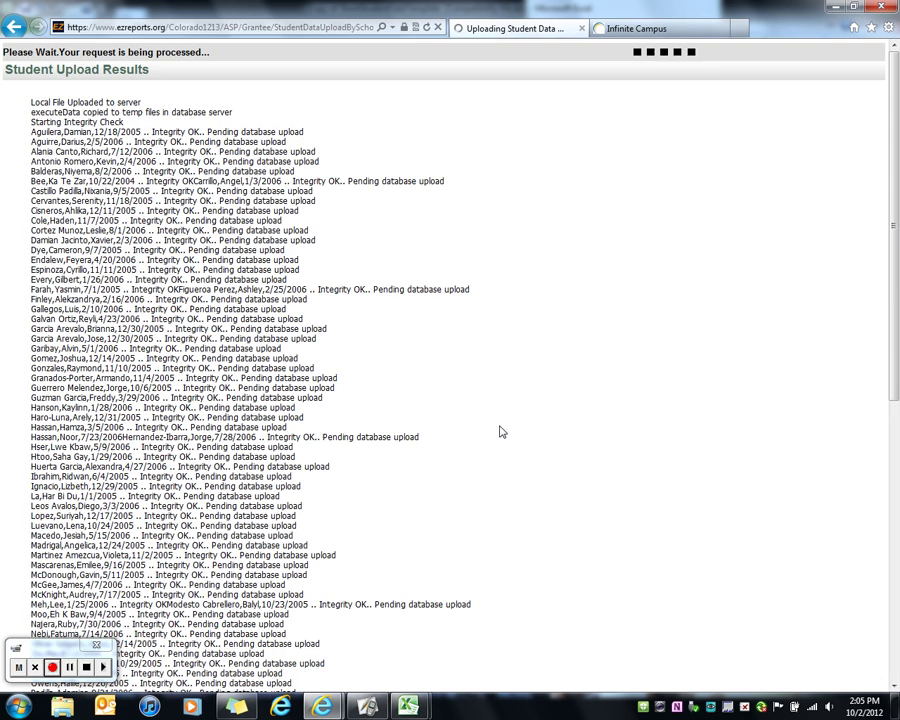
{"action": "left_click", "coordinate": [14, 27]}
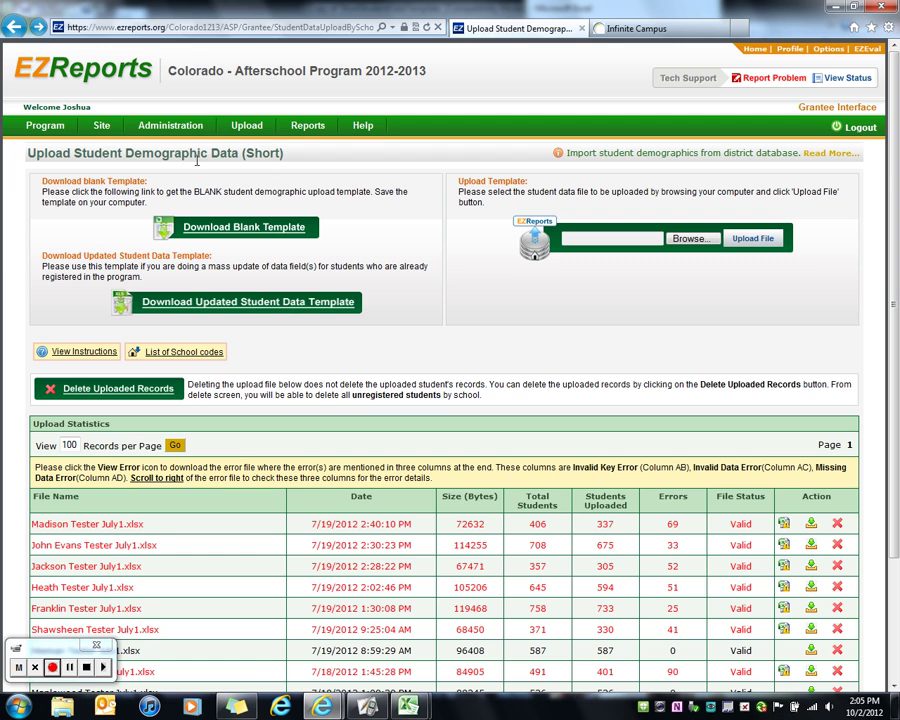
Try to open the Manage Site page in EZReports.
{"action": "mouse_move", "coordinate": [104, 128]}
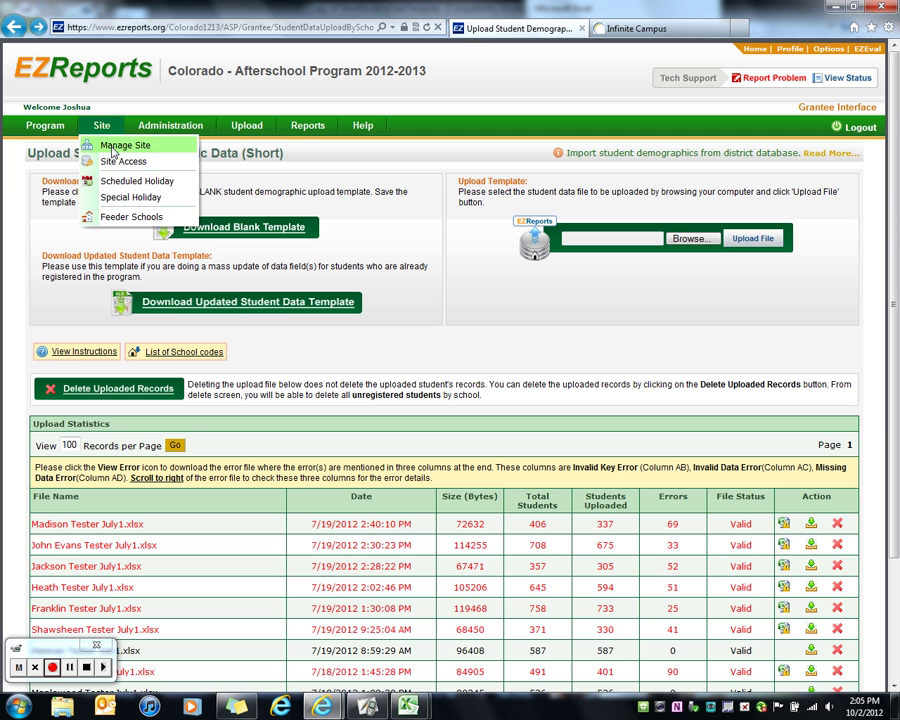
{"action": "left_click", "coordinate": [113, 146]}
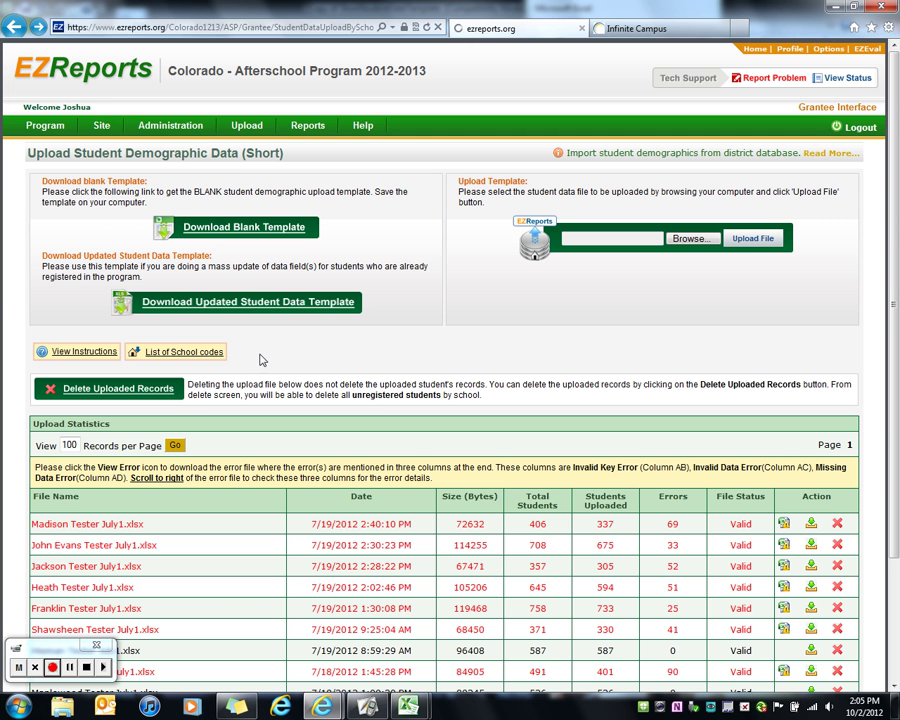
{"action": "mouse_move", "coordinate": [102, 126]}
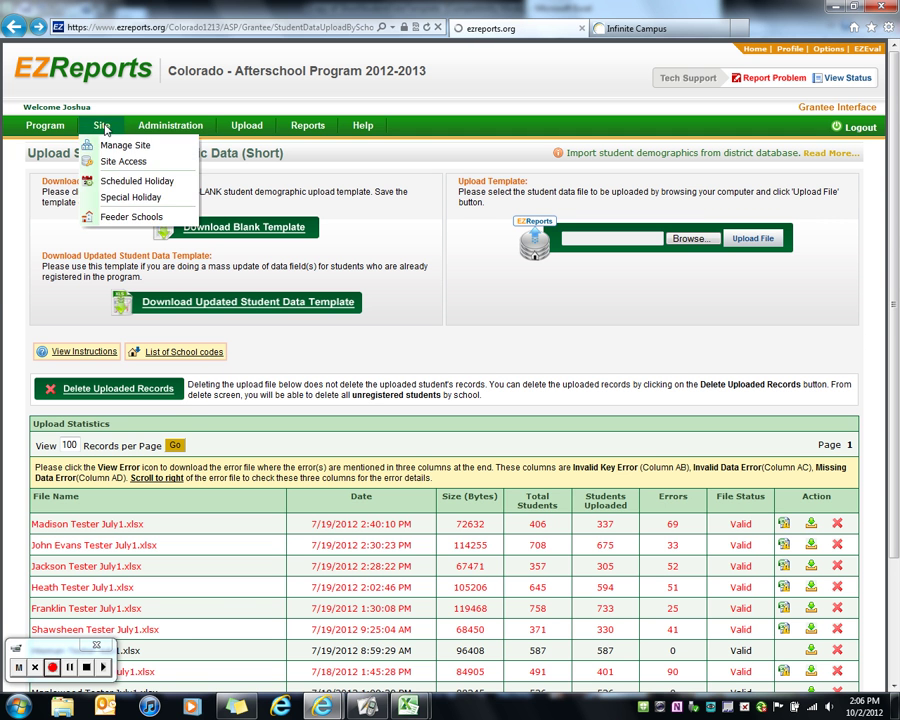
{"action": "left_click", "coordinate": [106, 148]}
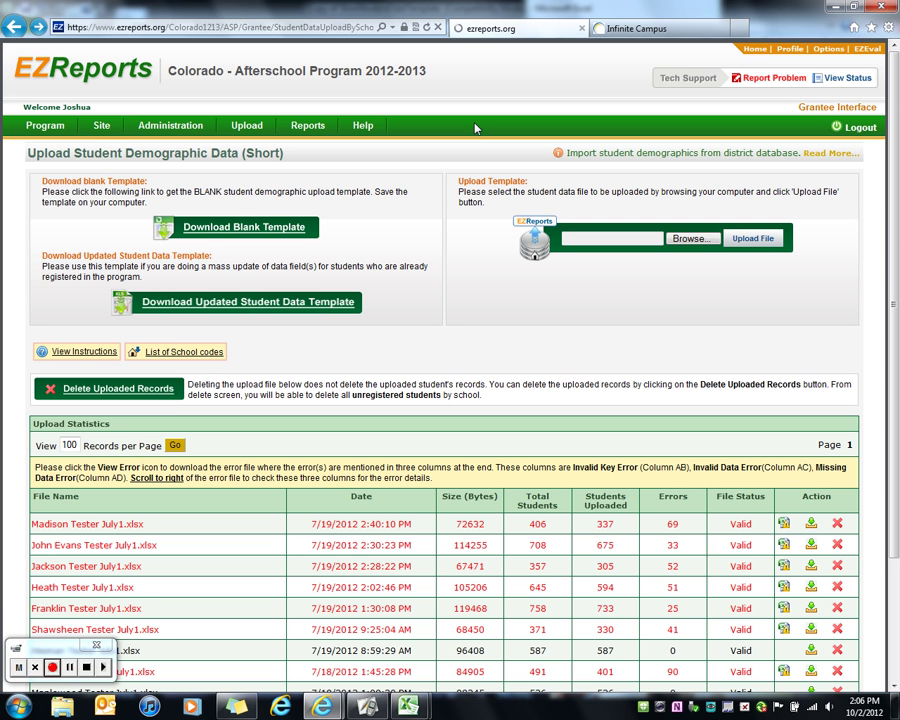
{"action": "mouse_move", "coordinate": [95, 131]}
{"action": "left_click", "coordinate": [52, 667]}
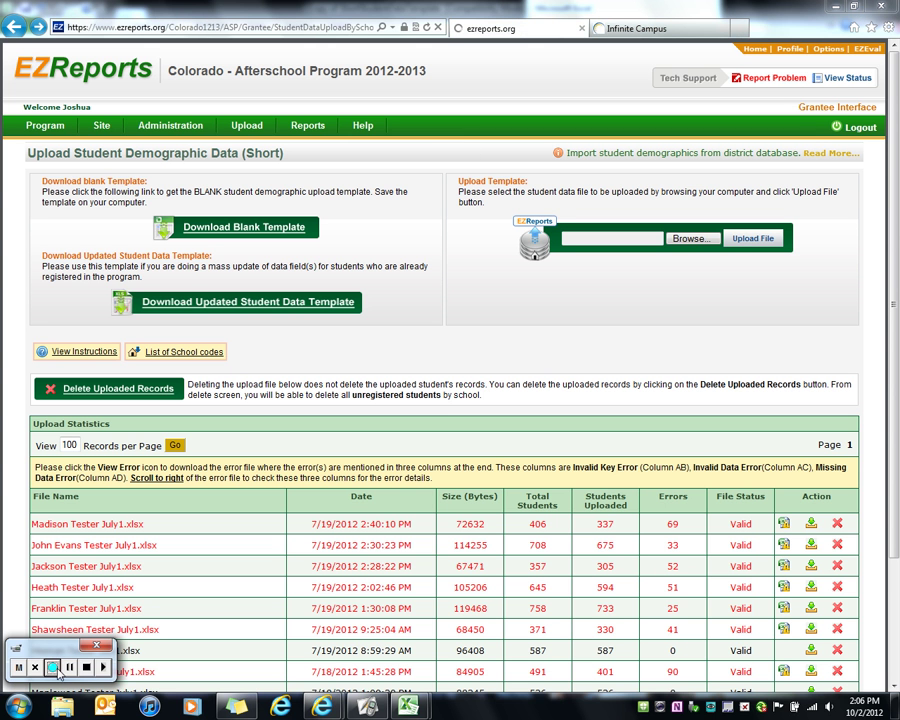